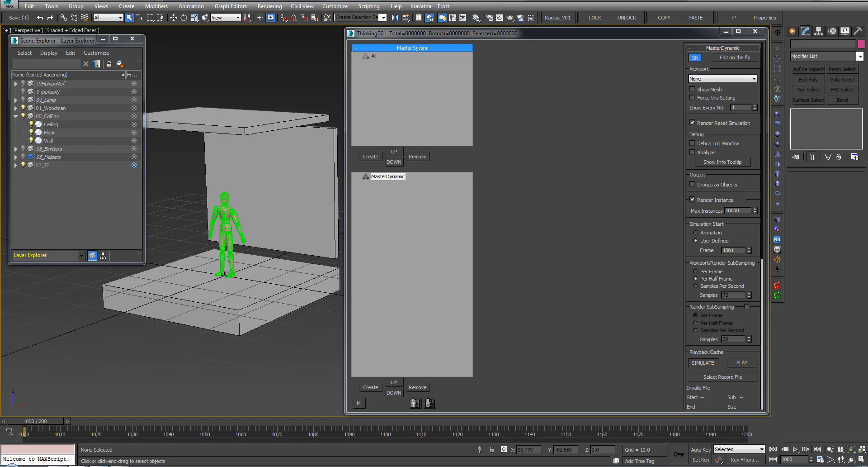
Switch to the web browser and look up the product ID in the 3D model's specifications.
left_click(98, 466)
left_click_drag(474, 33, 462, 37)
left_click_drag(508, 99, 570, 98)
right_click(564, 99)
left_click(491, 107)
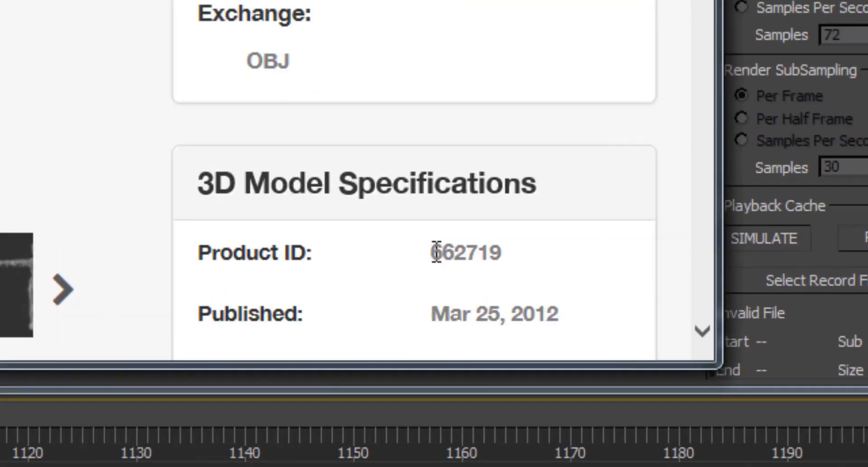
left_click_drag(593, 368, 630, 367)
left_click(539, 253)
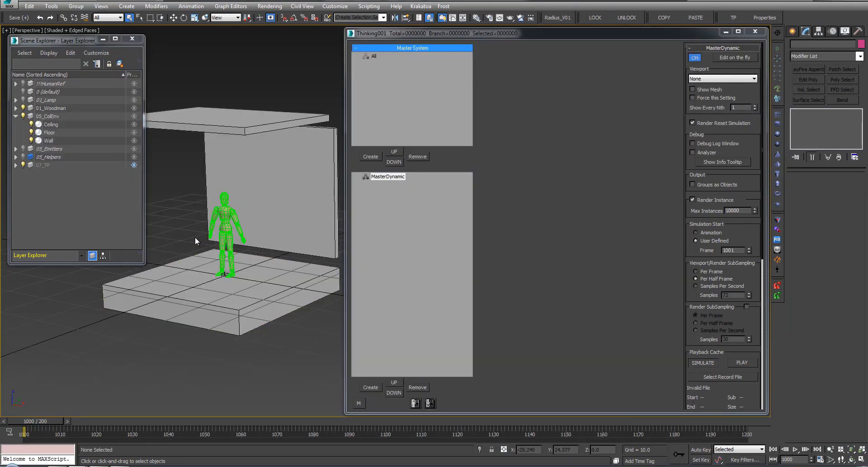
Show the wooden figure in the front view and check the scene's system unit scale.
middle_click_drag(194, 237, 202, 240, "alt")
key("alt+w")
key("alt+w")
key("f")
left_click(398, 5)
mouse_move(363, 6)
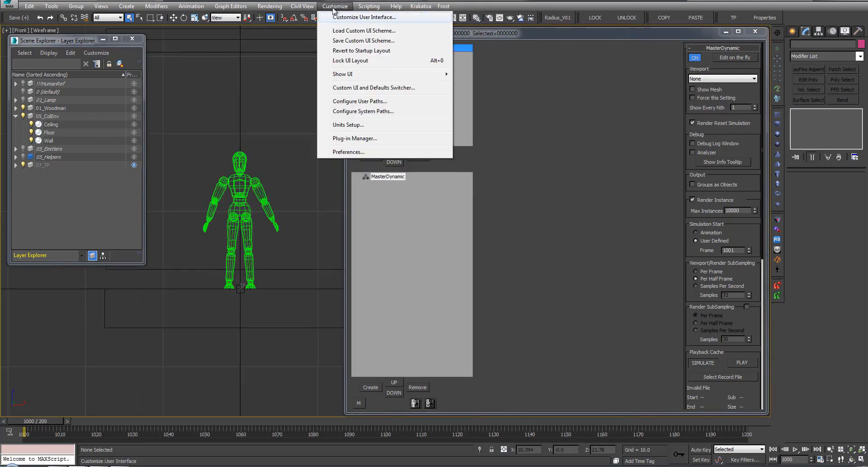
left_click(340, 126)
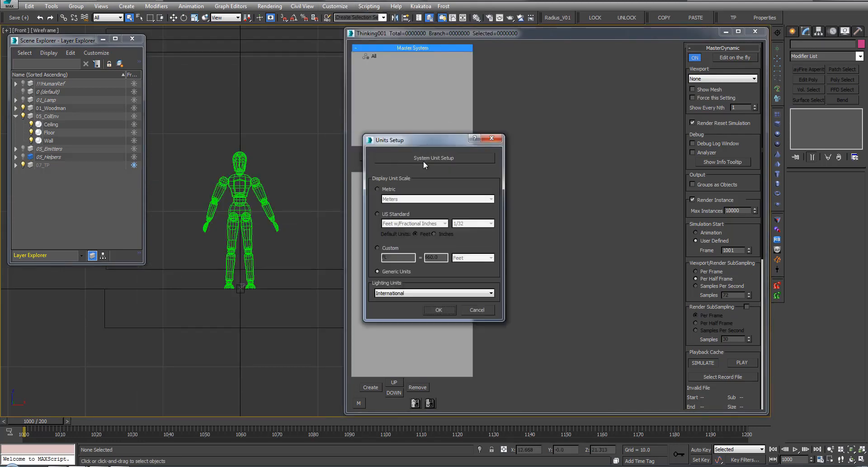
left_click(423, 159)
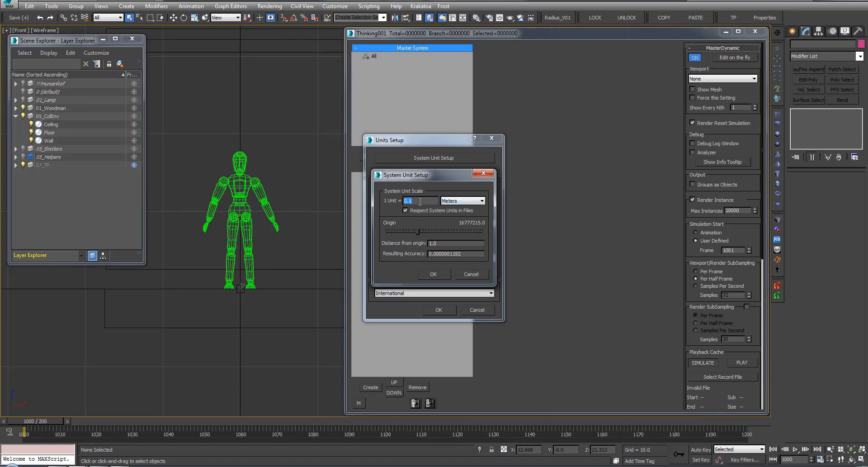
left_click_drag(455, 189, 452, 187)
left_click(434, 273)
left_click(427, 311)
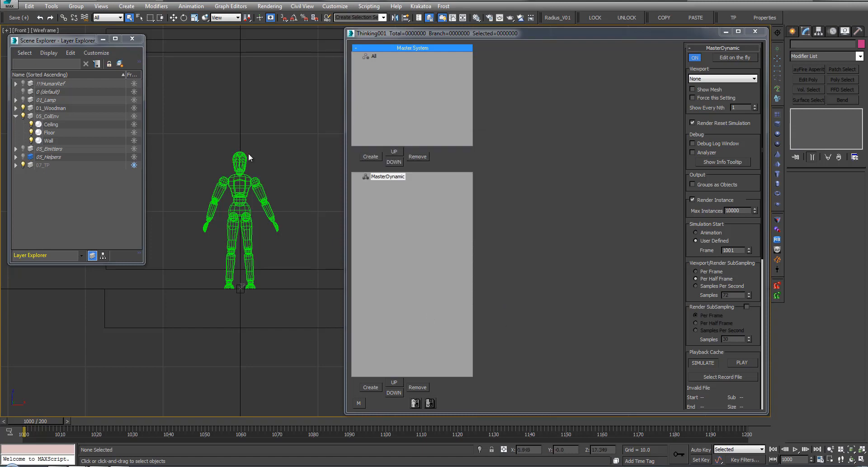
Review the simulation start frame and viewport sub-sampling settings of MasterDynamic.
scroll(257, 110, "down", 1)
middle_click_drag(257, 110, 260, 123)
mouse_move(29, 422)
left_mouse_down()
mouse_move(20, 422)
mouse_move(28, 425)
left_mouse_up()
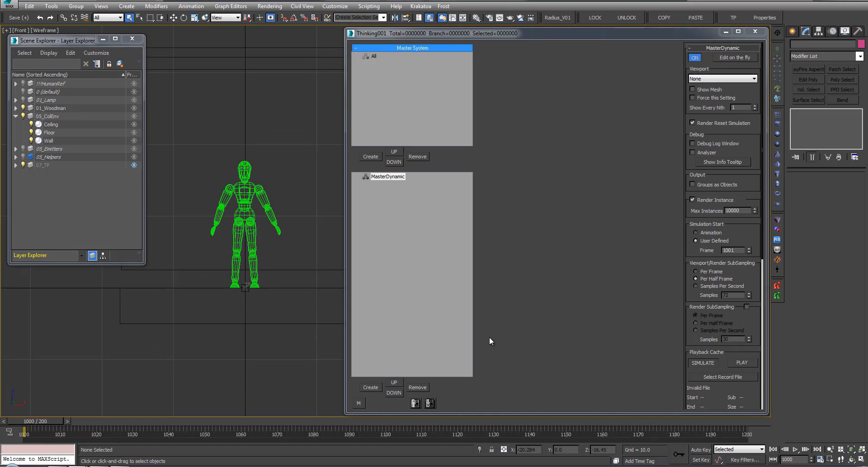
middle_click_drag(298, 179, 305, 168)
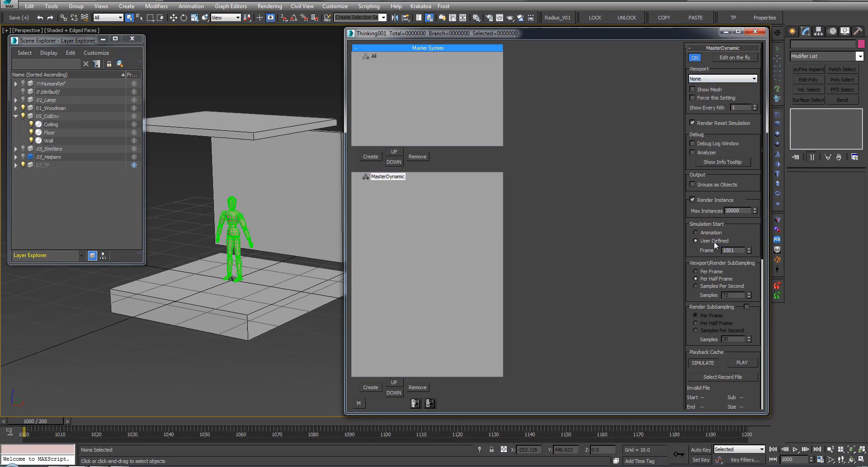
double_click(727, 251)
left_click(707, 278)
Narrow the tree lists and load the particle node file woodMan_masterDefault.thi.
left_click_drag(504, 336, 440, 388)
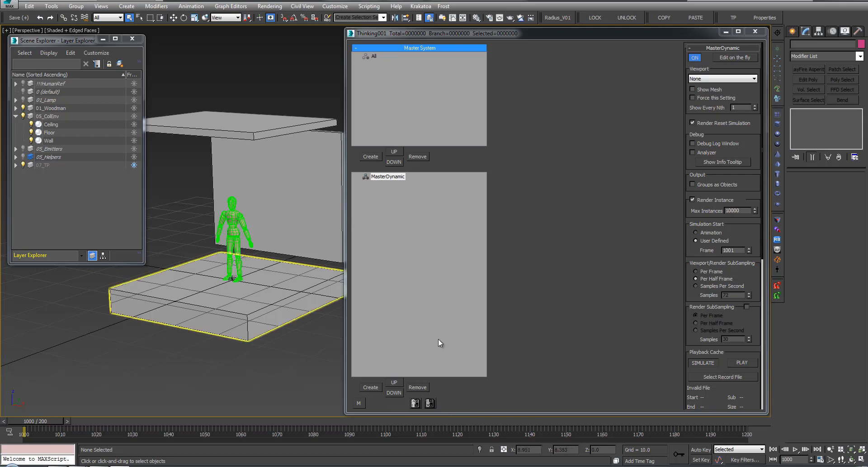
left_click(417, 404)
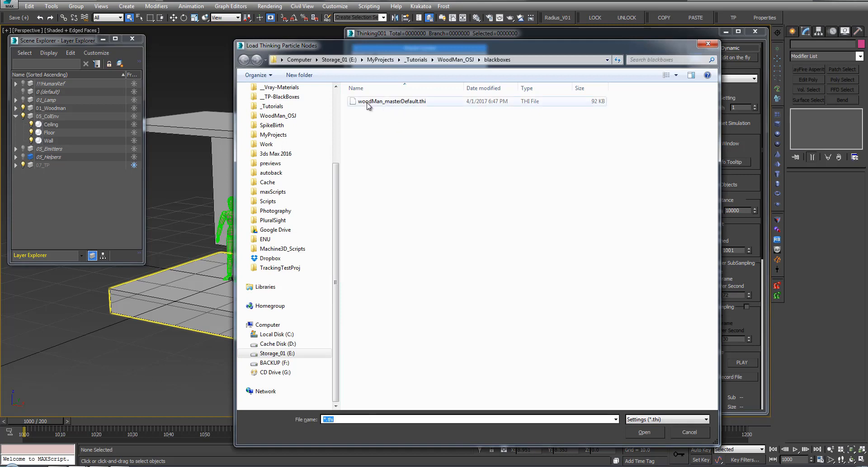
left_click(400, 102)
double_click(417, 102)
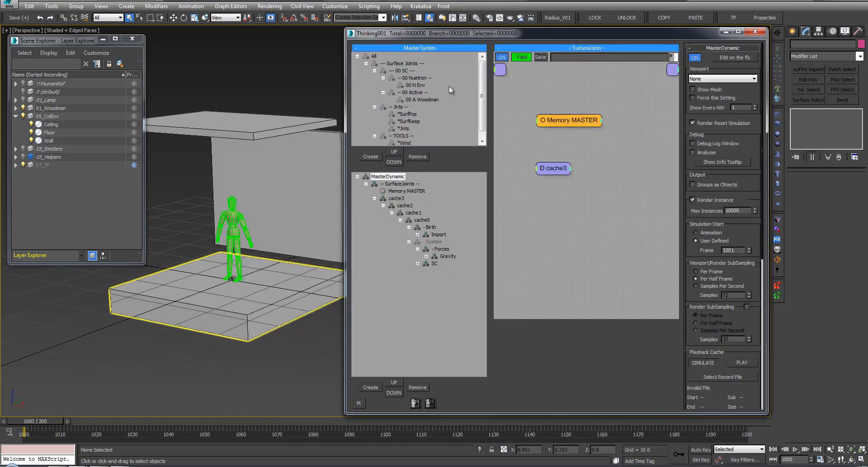
Examine the loaded particle groups in the Master System tree, including 00 Nuetron, 00 N Env, Jnts and TOOLS.
left_click(374, 107)
left_click(374, 114)
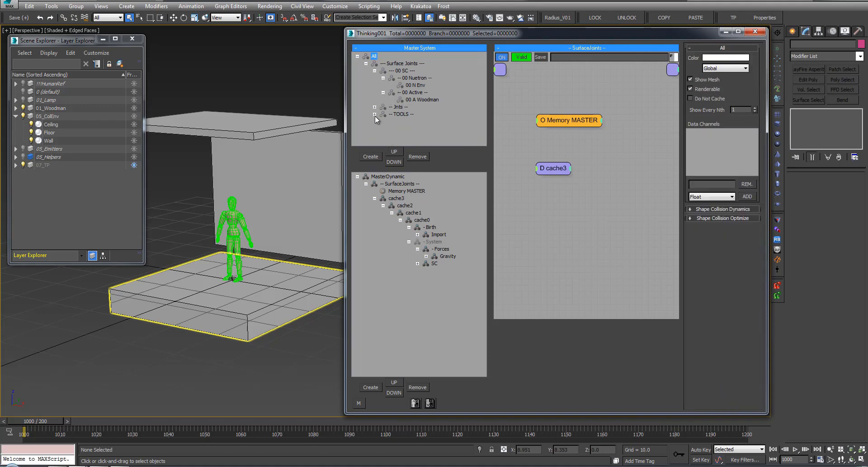
left_click(411, 78)
left_click(416, 85)
left_click(374, 114)
left_click(403, 121)
left_click(375, 114)
left_click(375, 114)
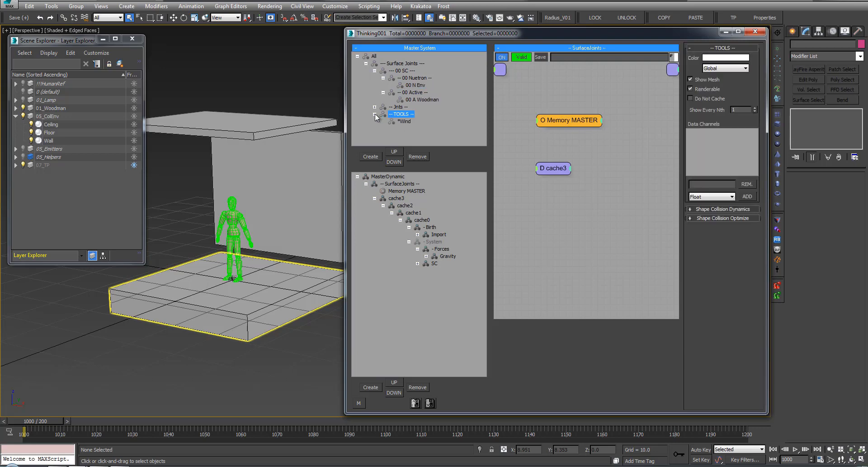
left_click(375, 107)
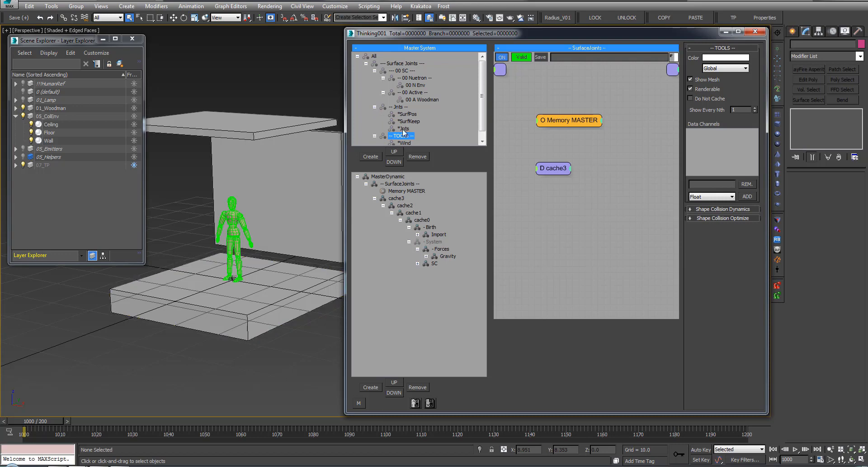
left_click(375, 107)
left_click(375, 114)
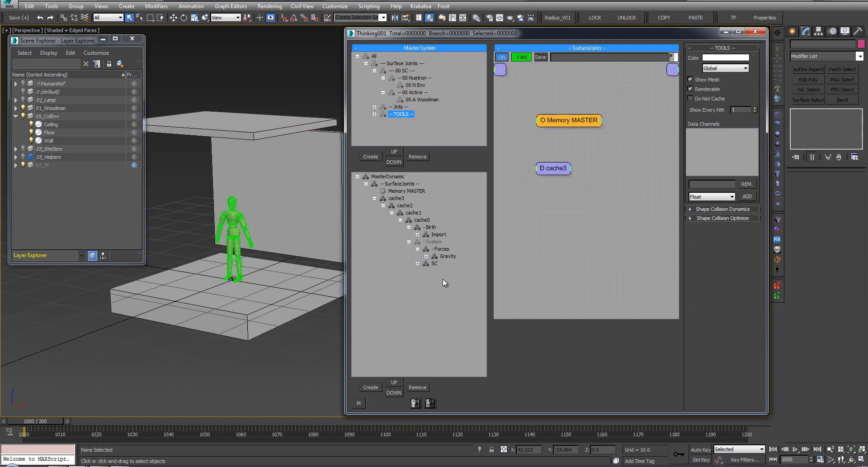
Open the Import dynamic set under Birth and widen the Thinking Particles window to show its nodes.
left_click(418, 234)
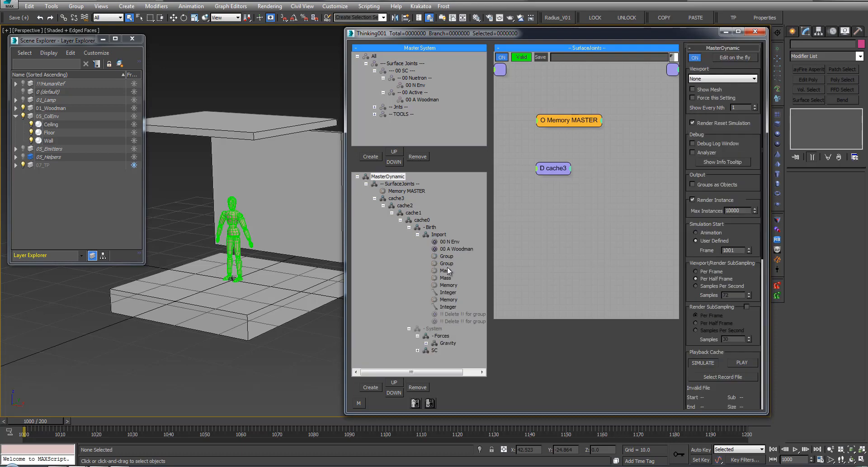
left_click(446, 271)
middle_click_drag(490, 241, 510, 164)
left_click_drag(487, 256, 528, 310)
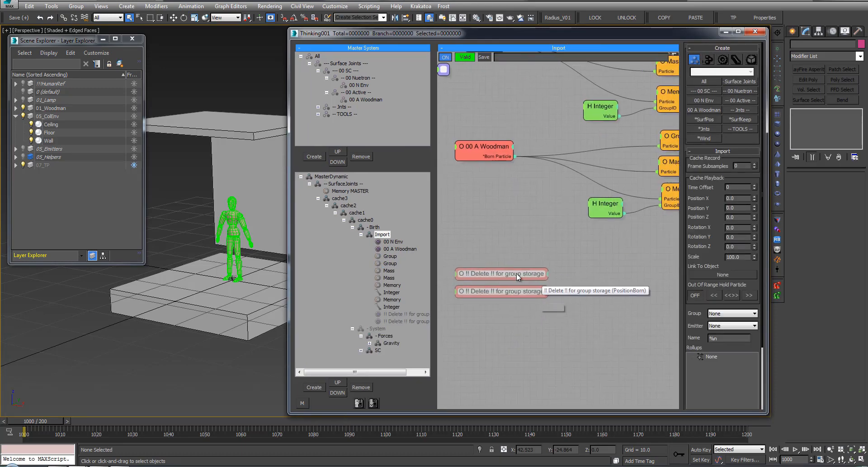
Check the Jnts and TOOLS groups and delete both "!! Delete !! for group storage" nodes from the Import set.
left_click(481, 274)
left_click(318, 107)
left_click(318, 136)
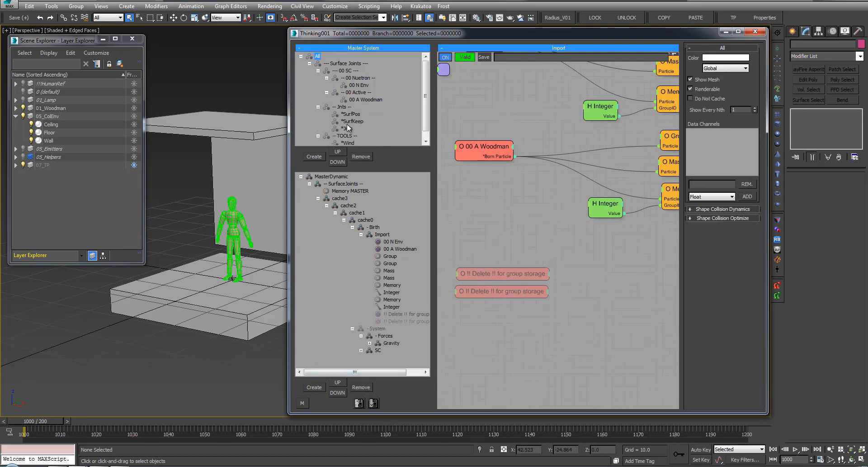
left_click(318, 107)
left_click(318, 114)
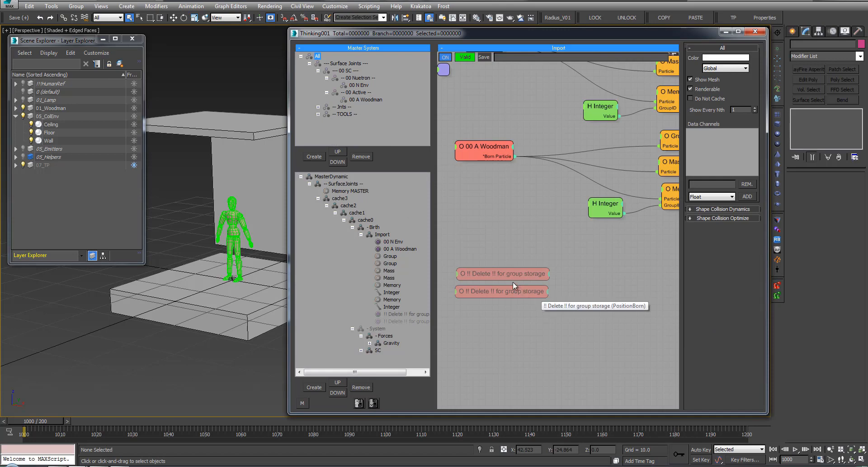
left_click(498, 272)
key("Delete")
key("Delete")
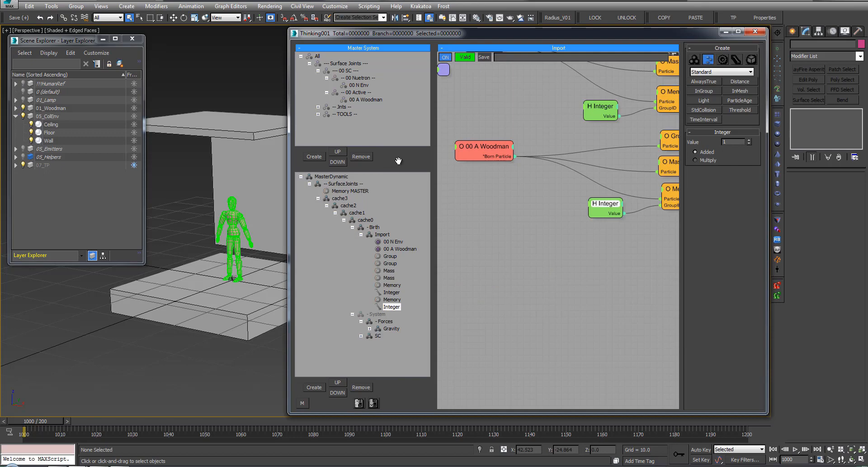
Examine the 00 N Env and 00 A Woodman birth nodes in Import, with their Memory and Integer nodes.
middle_click_drag(537, 109, 529, 165)
scroll(536, 194, "down", 2)
left_click(495, 141)
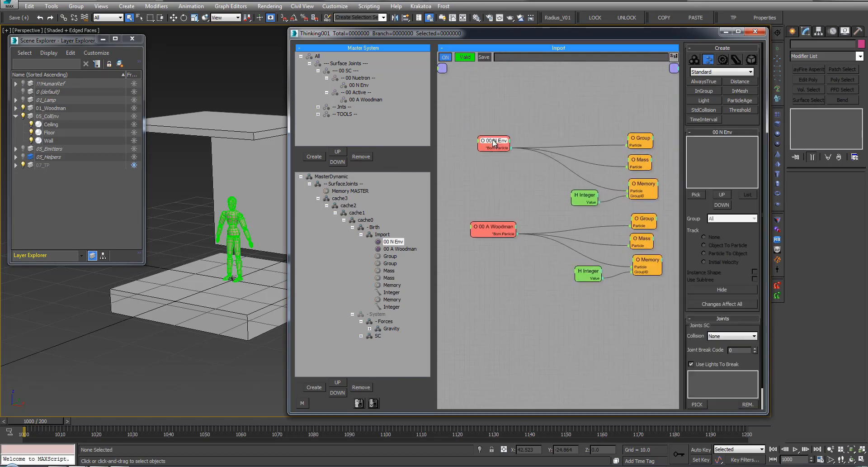
left_click(495, 225)
middle_click_drag(541, 205, 538, 202)
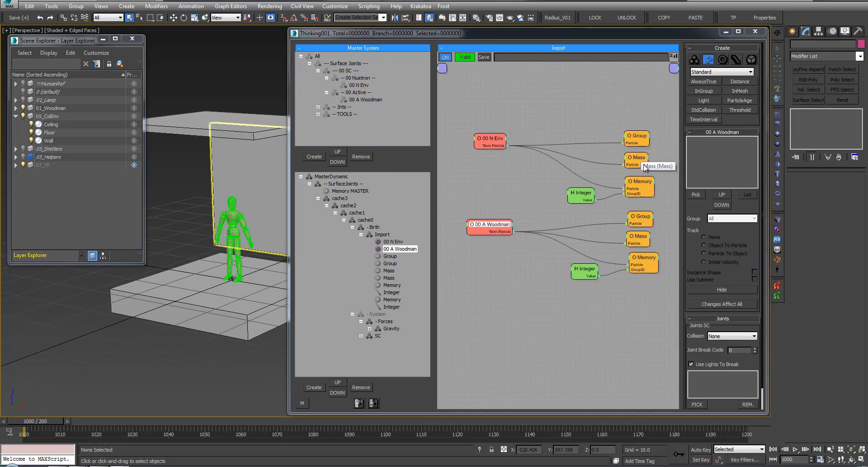
left_click_drag(643, 184, 645, 183)
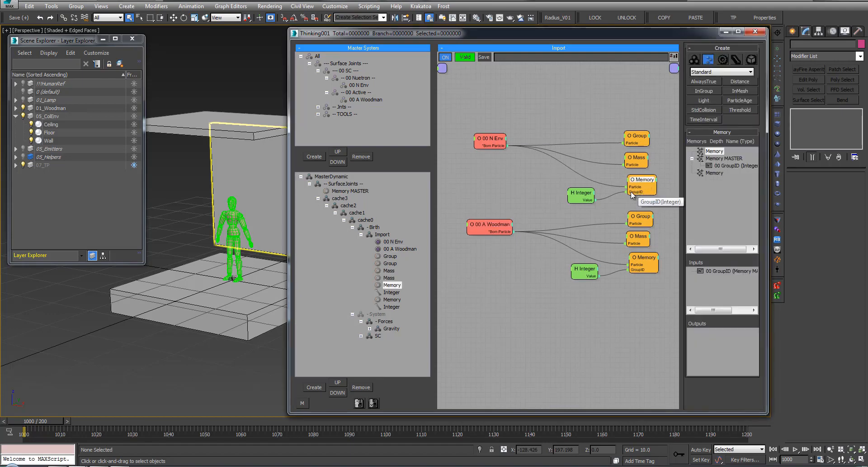
left_click(583, 194)
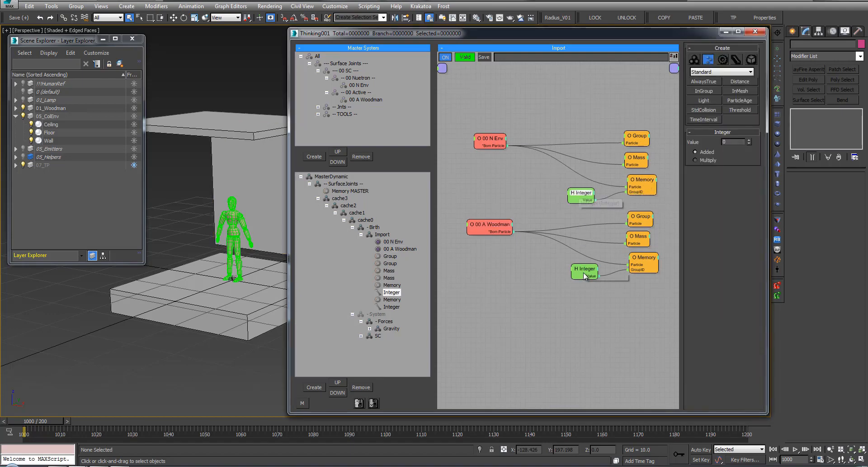
left_click(641, 270)
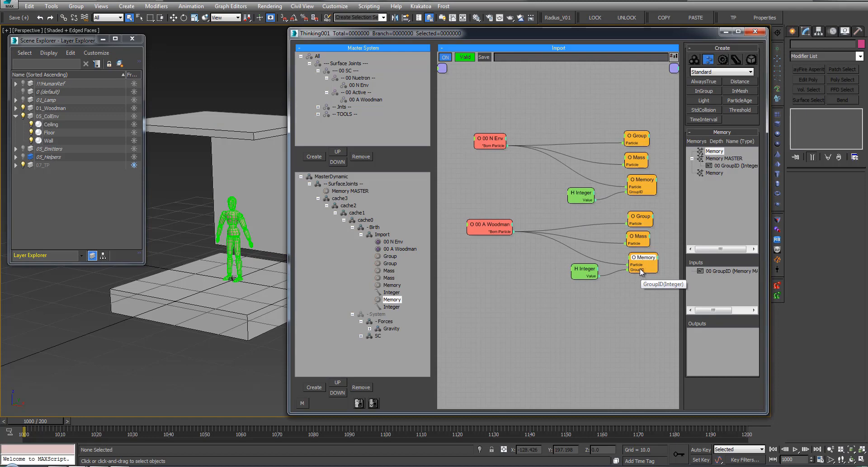
left_click(583, 197)
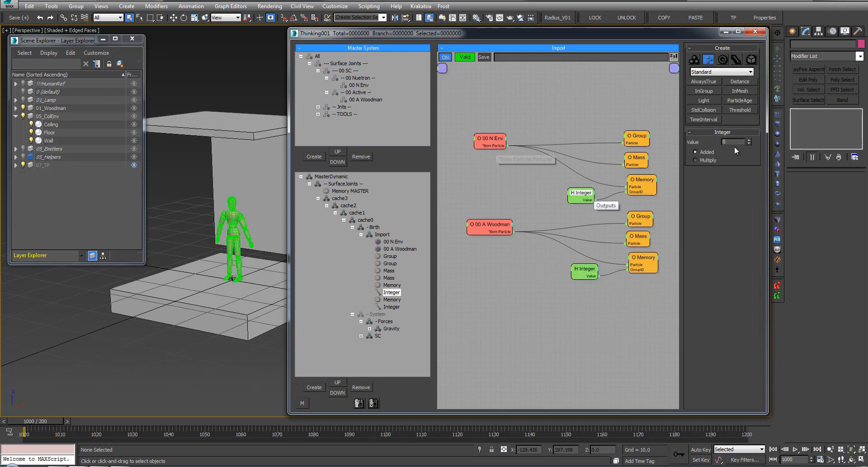
left_click(587, 271)
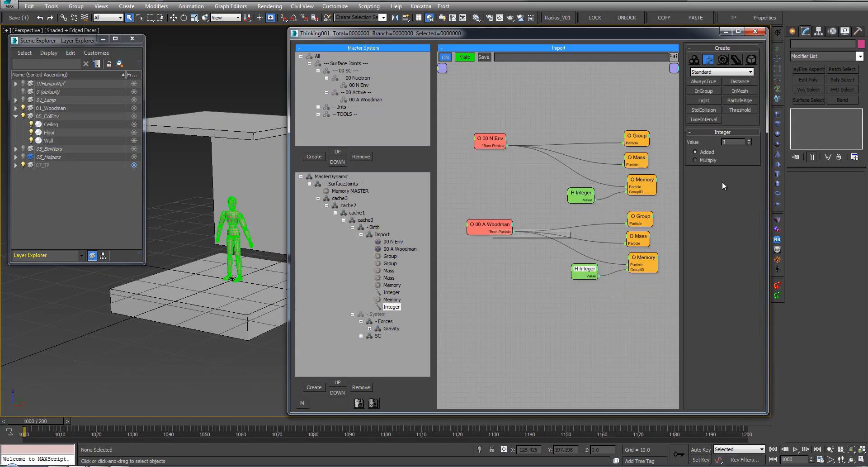
middle_click_drag(490, 201, 488, 196)
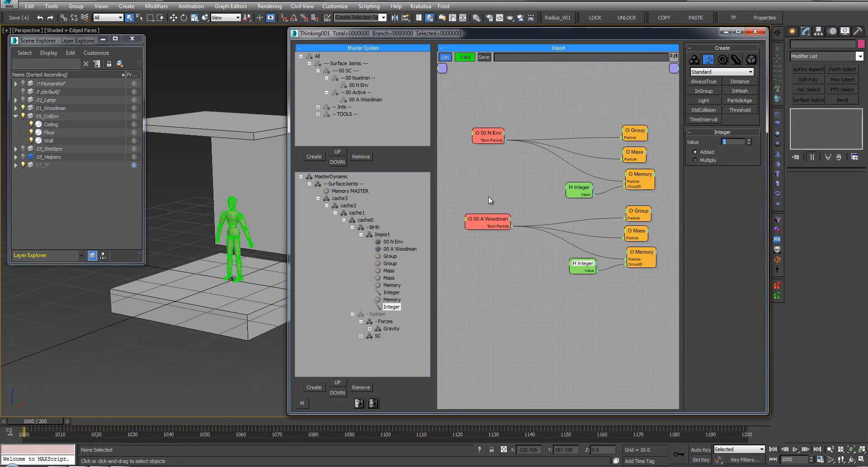
Review the Gravity and SC dynamic sets under System, collapse that branch, and return to the Import set.
left_click(362, 234)
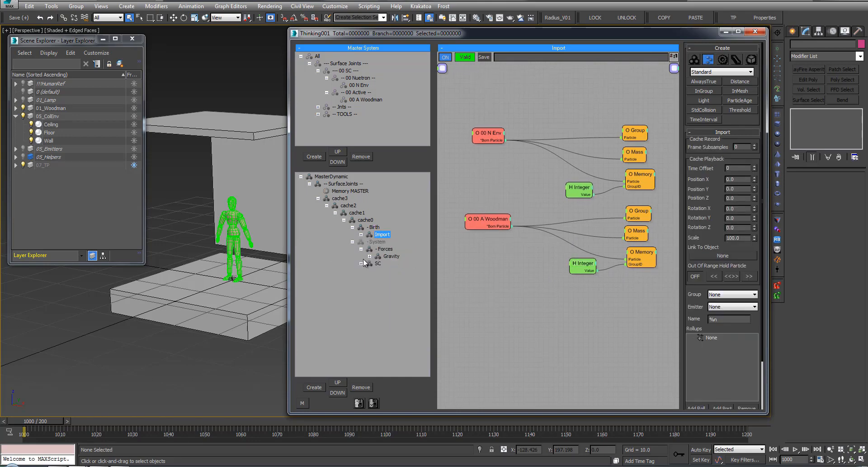
left_click(376, 243)
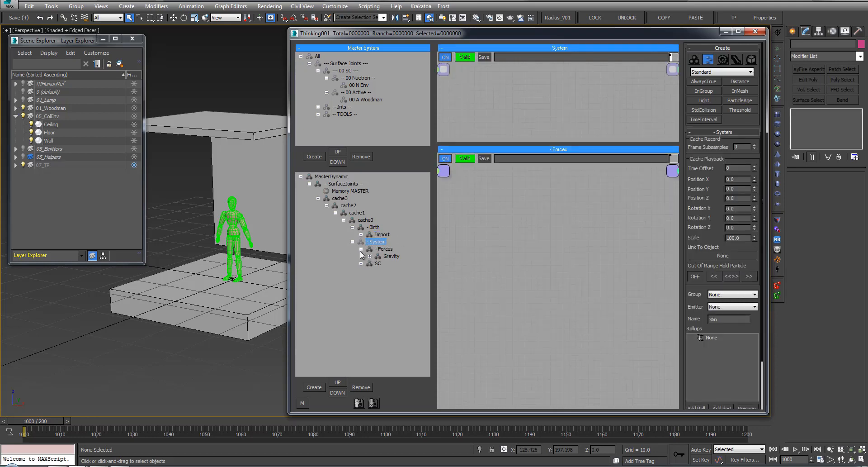
left_click(382, 250)
left_click(390, 256)
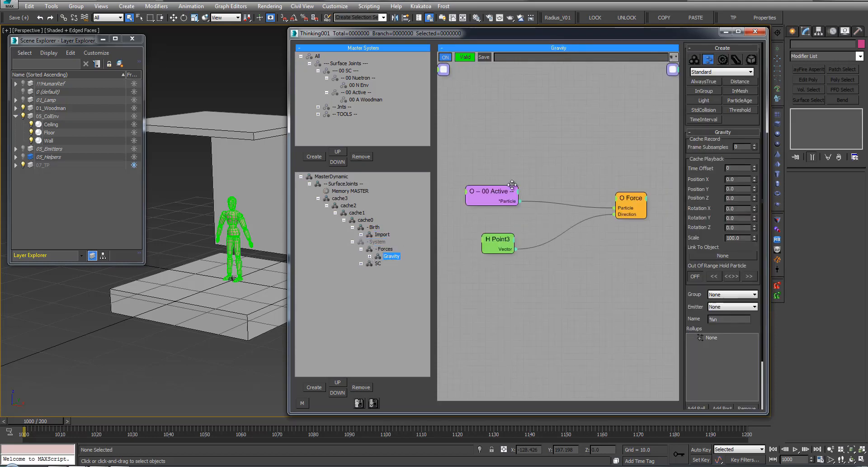
left_click(378, 264)
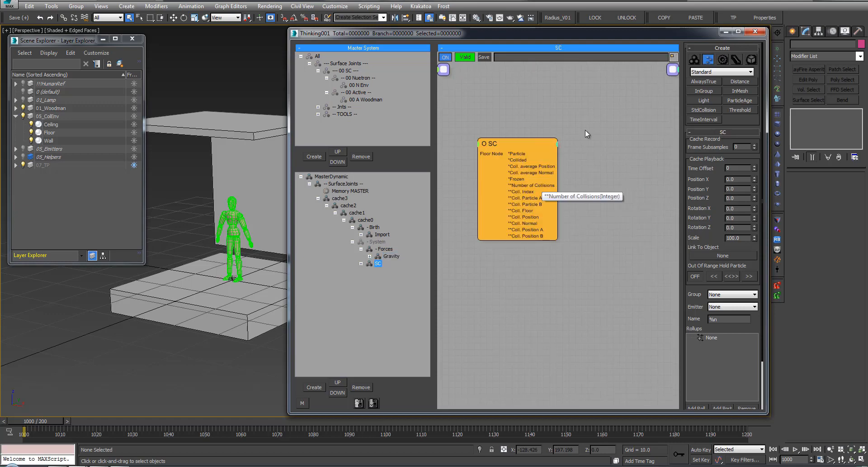
left_click(352, 242)
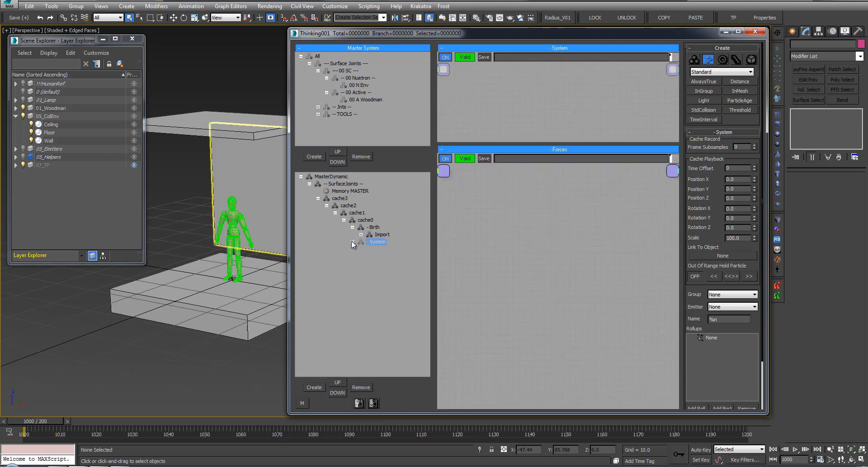
left_click(382, 234)
Select the Floor, Ceiling and Wall in the Front view and add them to the 00 N Env birth node.
middle_click_drag(182, 241, 183, 223, "alt")
key("alt+w")
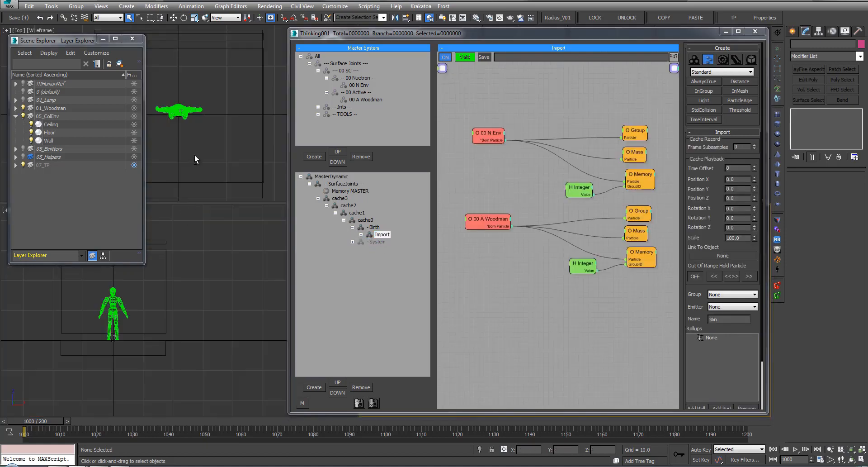
middle_click(178, 306)
key("alt+w")
middle_click_drag(247, 210, 216, 211)
scroll(243, 180, "down", 3)
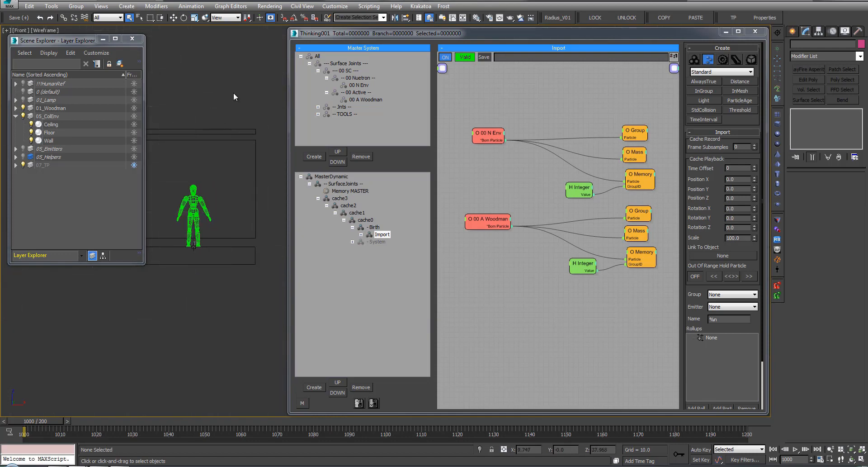
left_click_drag(233, 92, 245, 326)
left_click(488, 133)
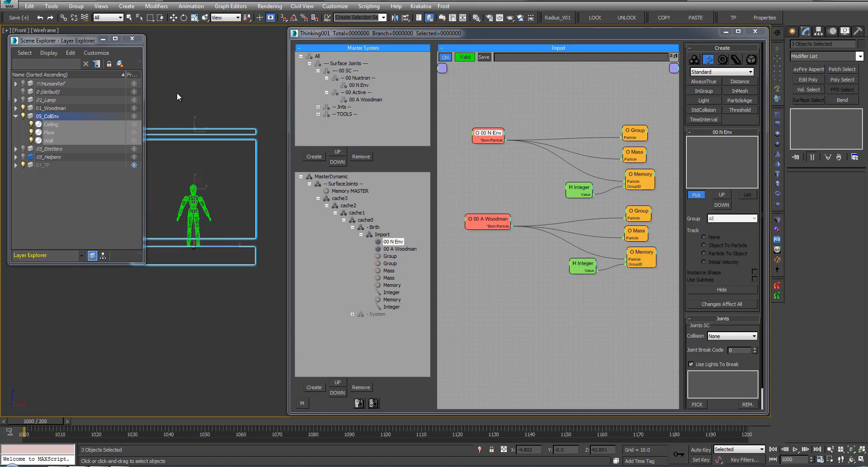
key("h")
left_click(154, 195)
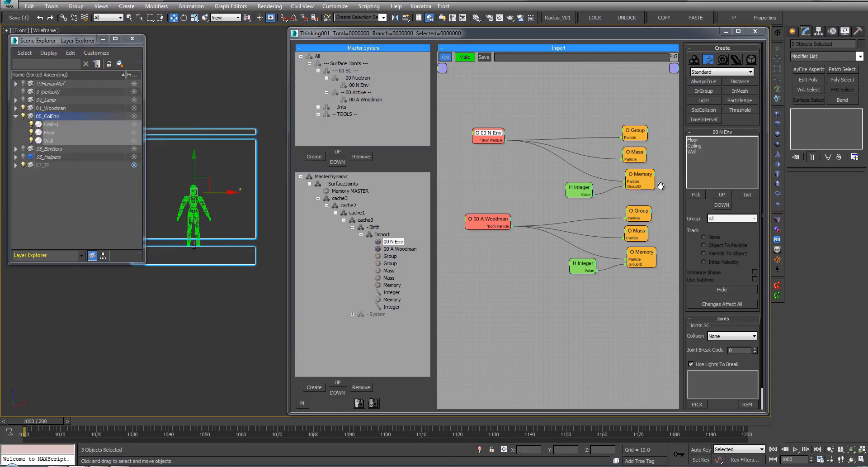
Enable Instance Shape for all three objects in the 00 N Env node, and check its connected Group node.
left_click_drag(705, 139, 704, 163)
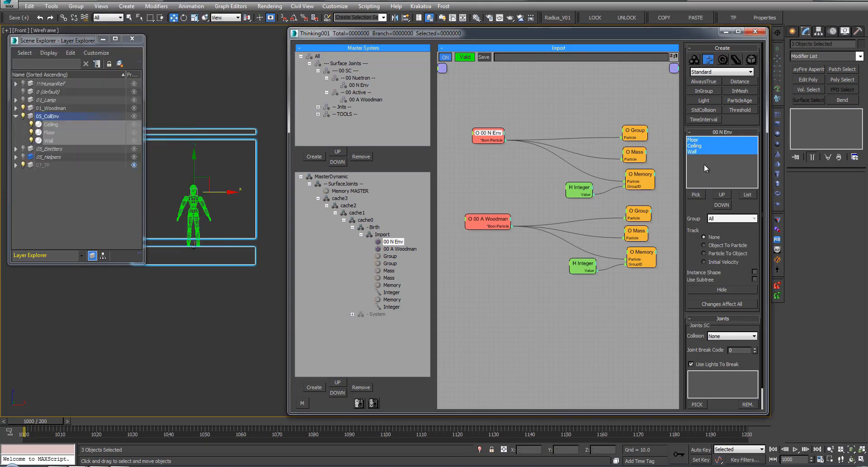
left_click(712, 273)
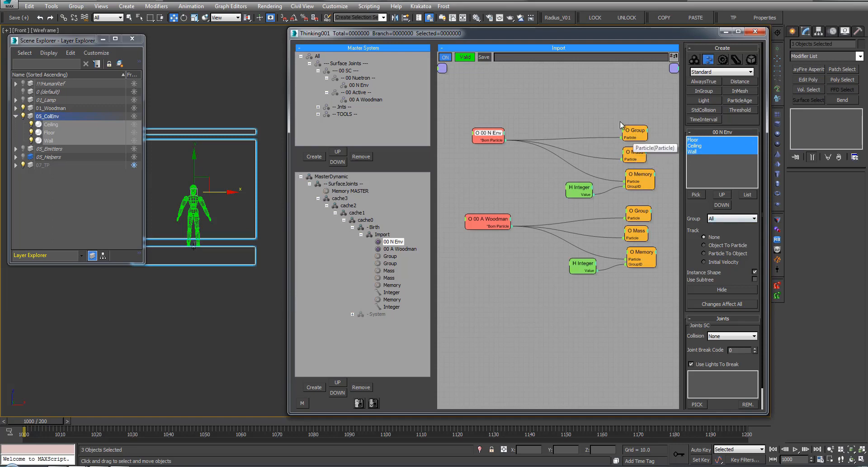
left_click(635, 138)
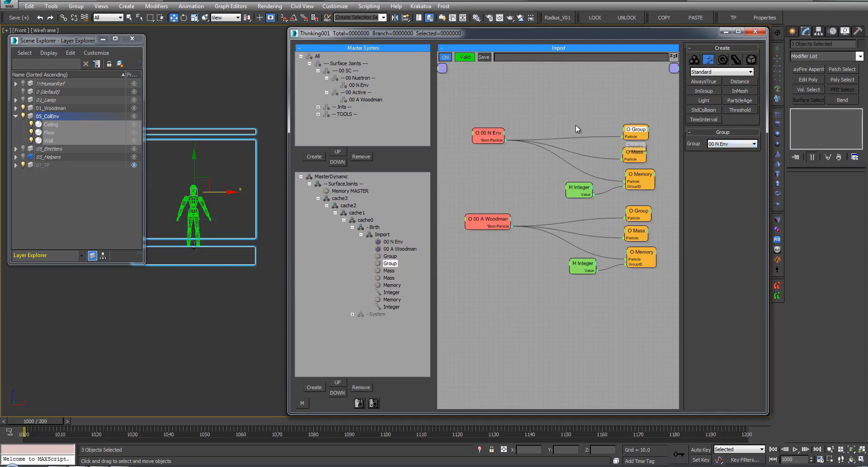
Select all body parts of the wooden figure in the Front view and add them to the 00 A Woodman birth node.
left_click(489, 219)
left_click(169, 174)
left_click_drag(170, 172, 217, 265)
scroll(192, 252, "up", 4)
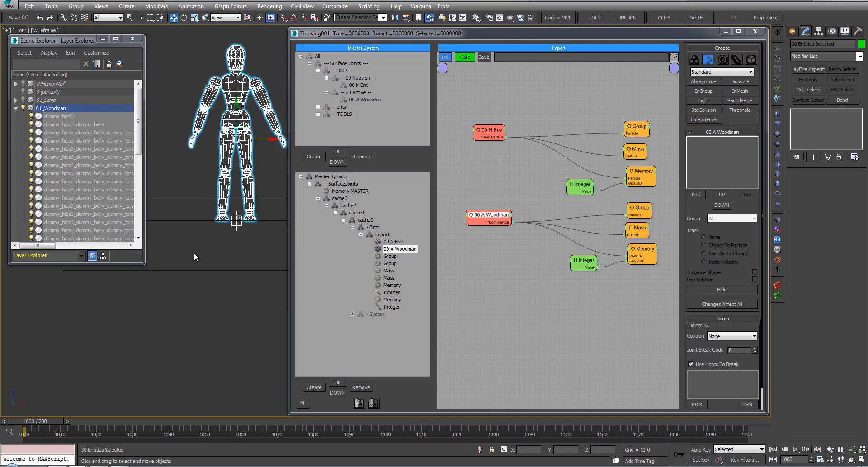
middle_click_drag(193, 252, 155, 253)
key("q")
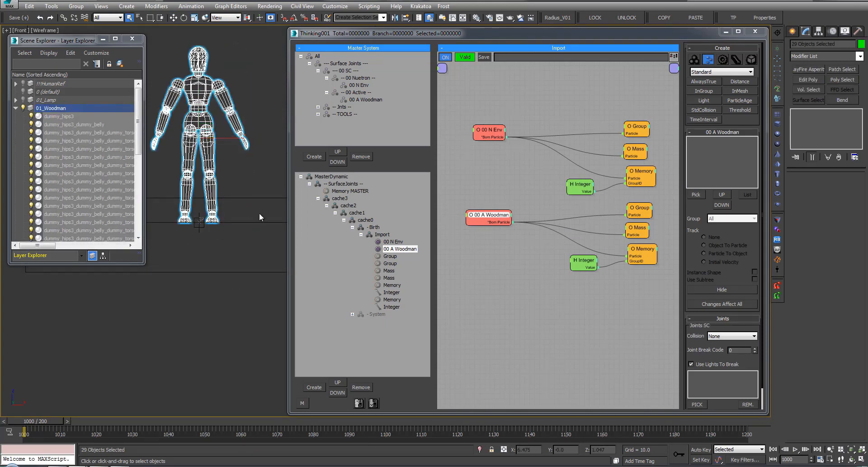
middle_click_drag(208, 305, 207, 329)
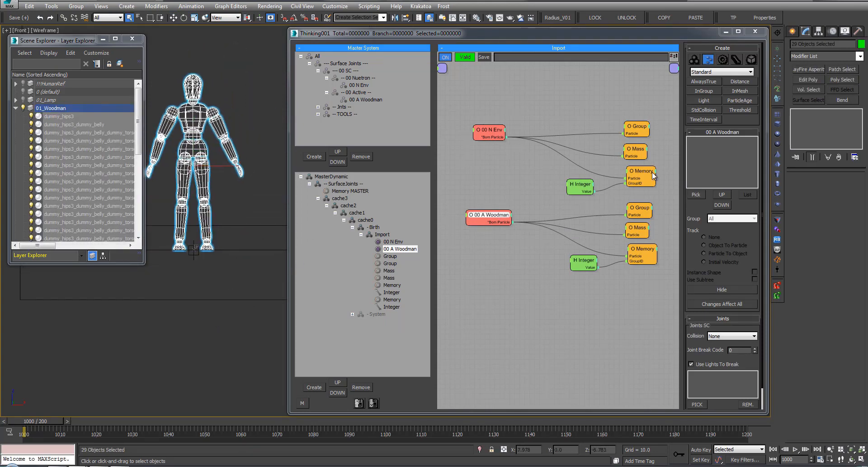
left_click(697, 197)
key("h")
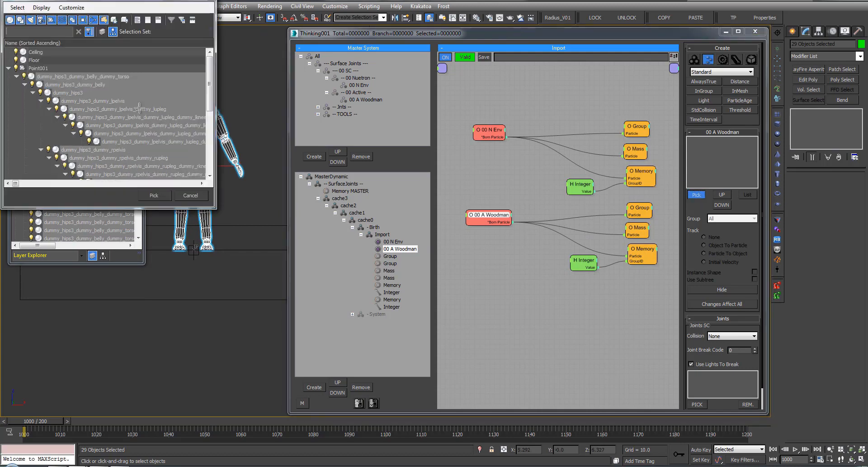
left_click(156, 194)
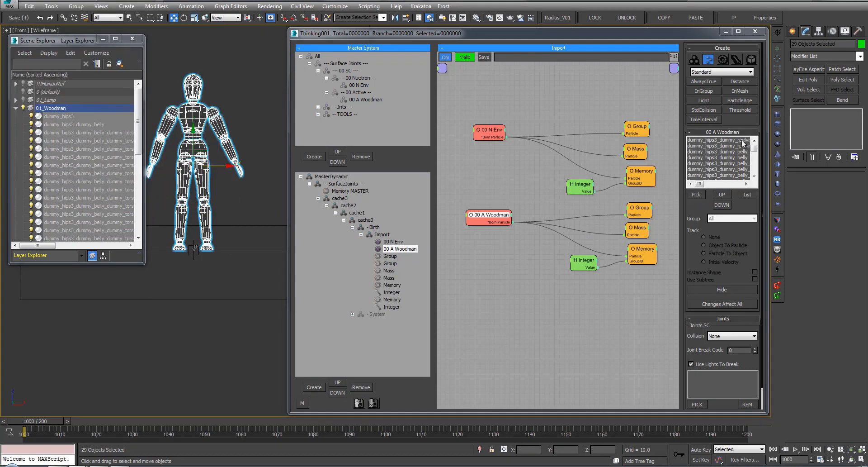
Turn on Changes Affect All for 00 A Woodman, enable Instance Shape, and return to the Import set.
left_click(714, 306)
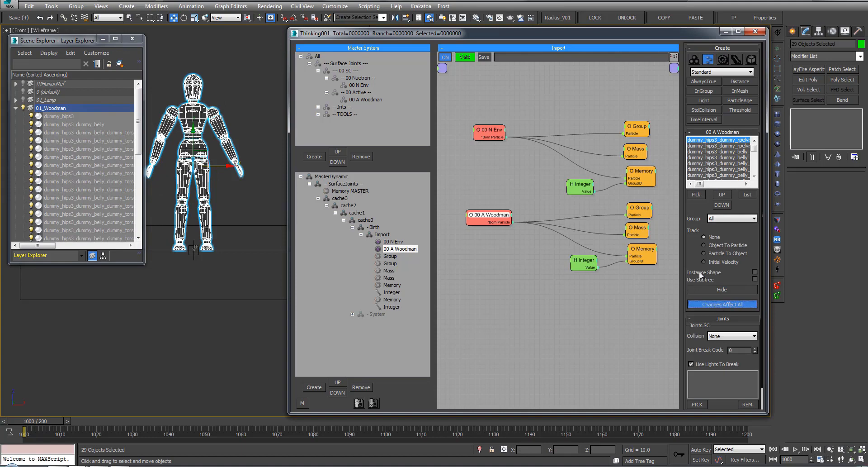
left_click(746, 272)
left_click(361, 235)
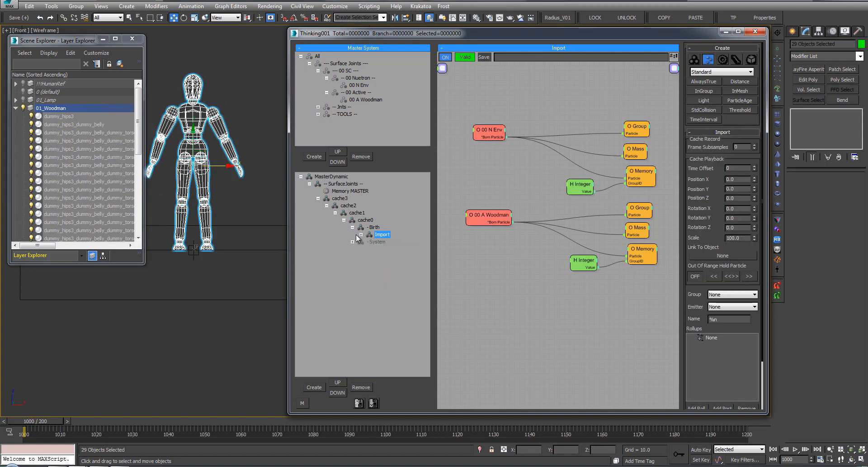
Return to a shaded perspective view of the figure and its environment with nothing selected.
middle_click(225, 211)
key("alt+w")
middle_click_drag(200, 286, 196, 291)
key("alt+w")
scroll(204, 253, "down", 3)
key("p")
scroll(209, 237, "down", 3)
mouse_move(218, 211)
middle_mouse_down("alt")
mouse_move(208, 173)
mouse_move(218, 161)
middle_mouse_up("alt")
left_click(208, 173)
key("F3")
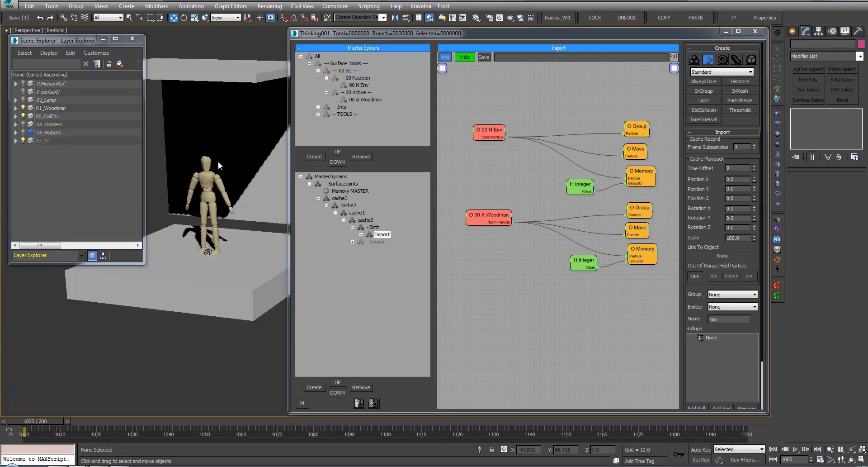
Hide the 01_Woodman and 05_ColEnv layers and set the viewport display to Shaded.
left_click(23, 116)
left_click(55, 30)
left_click(81, 50)
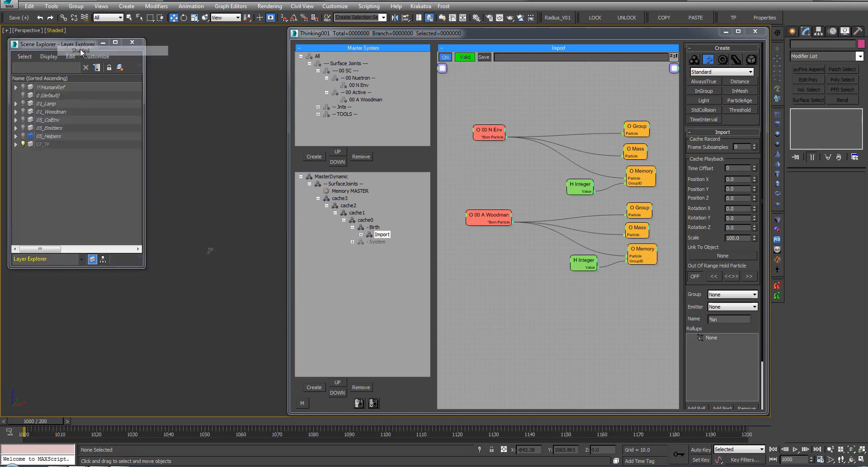
Select Thinking001 in the 07_TP layer and advance to frame 1001 to inspect the imported particles in wireframe.
left_click(16, 144)
left_click(30, 152)
left_click(64, 153)
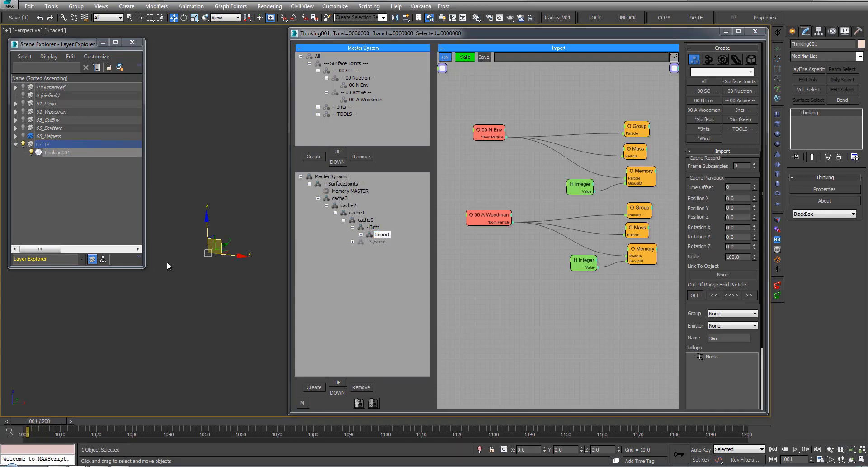
key("period")
key("F3")
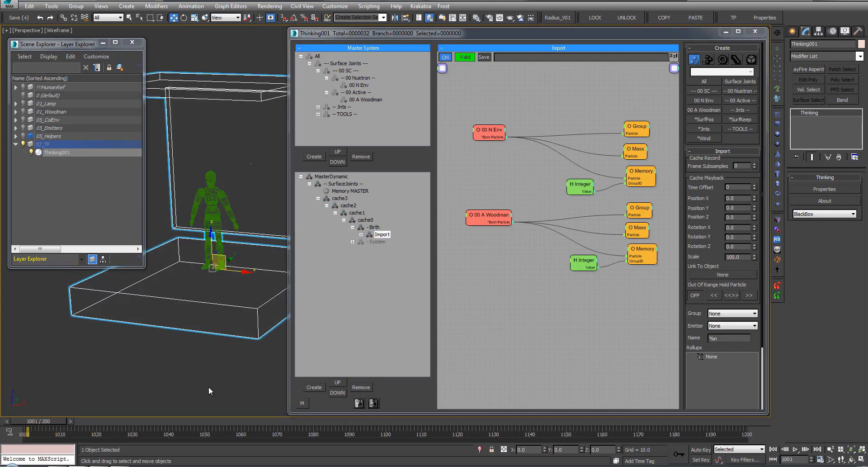
key("q")
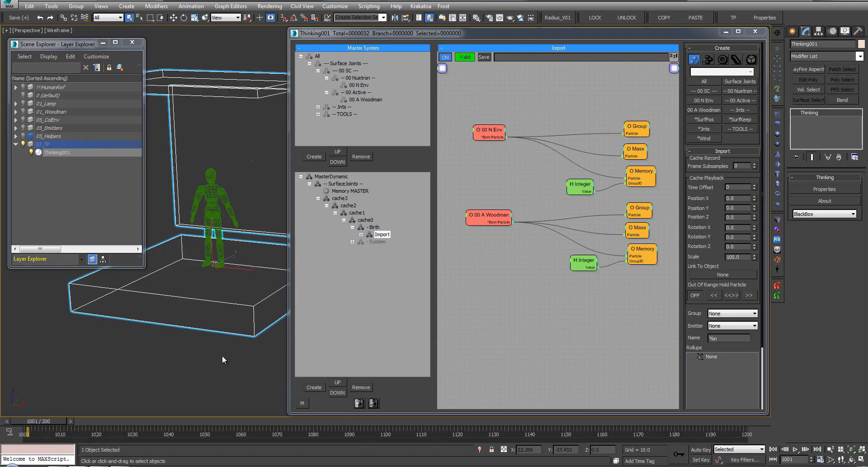
Deselect Thinking001 and display the imported particles at frame 1001 shaded with edged faces.
left_click(222, 354)
key("F3")
key("shift+g")
key("shift+g")
key("shift+g")
key("shift+g")
key("shift+g")
key("shift+g")
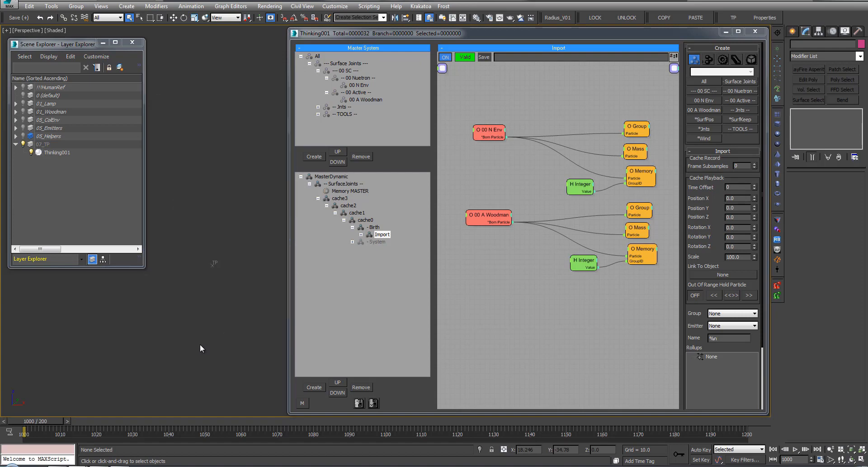
left_click_drag(145, 237, 144, 234)
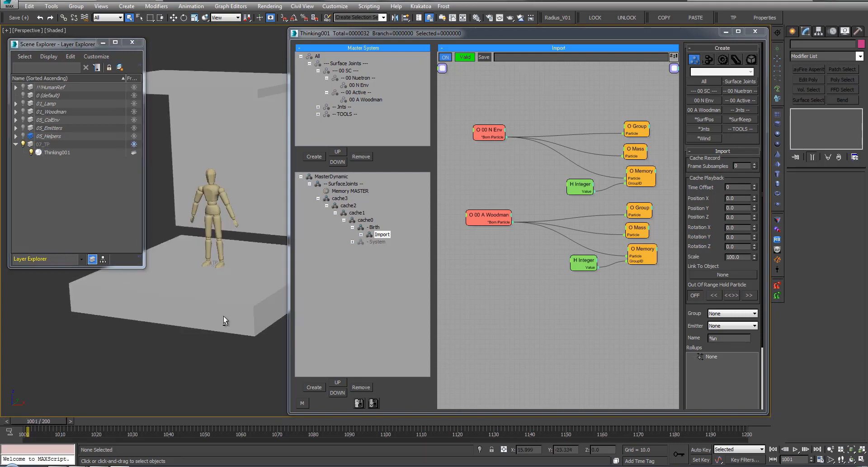
key("F4")
key("alt+w")
key("alt+w")
middle_click_drag(204, 292, 184, 291, "alt")
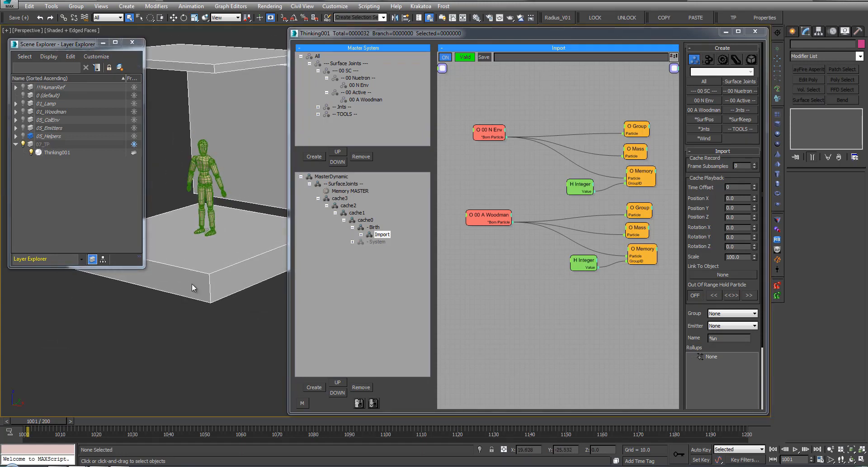
Enable and expand the System dynamic set under cache0, and turn off Edit on the fly for MasterDynamic.
left_click(376, 234)
left_click(352, 241)
left_click(332, 176)
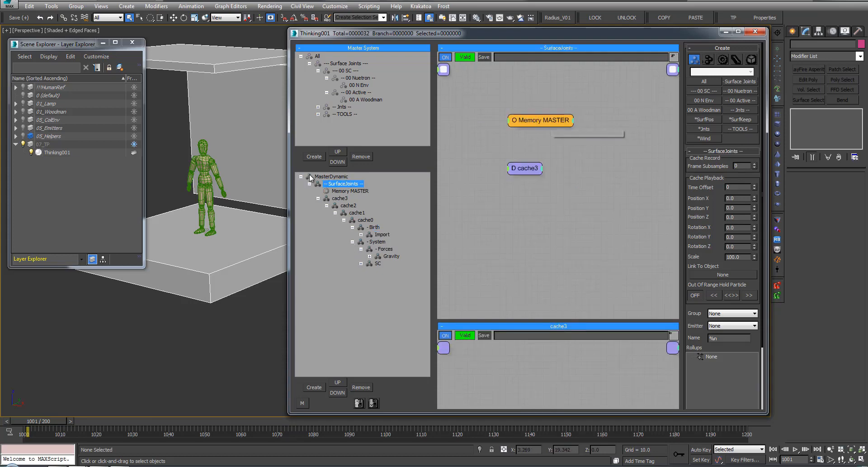
left_click(732, 58)
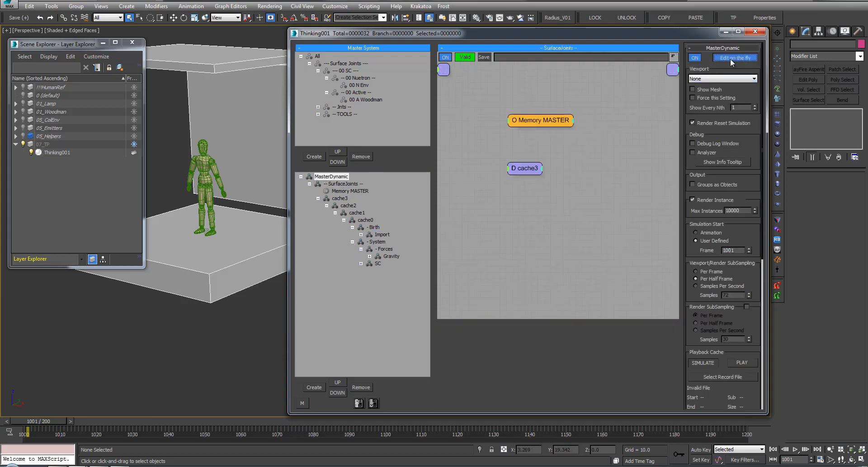
middle_click_drag(192, 292, 200, 338, "alt")
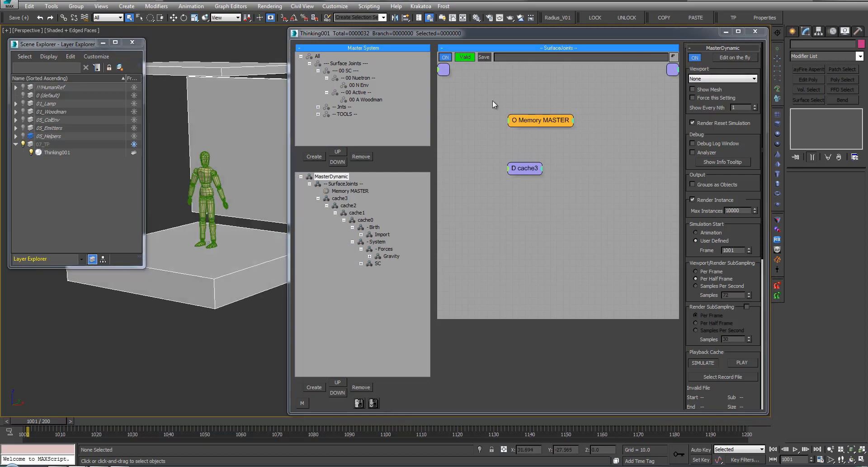
Turn Edit on the fly back on for MasterDynamic to test viewport navigation, and switch it off again.
left_click(735, 58)
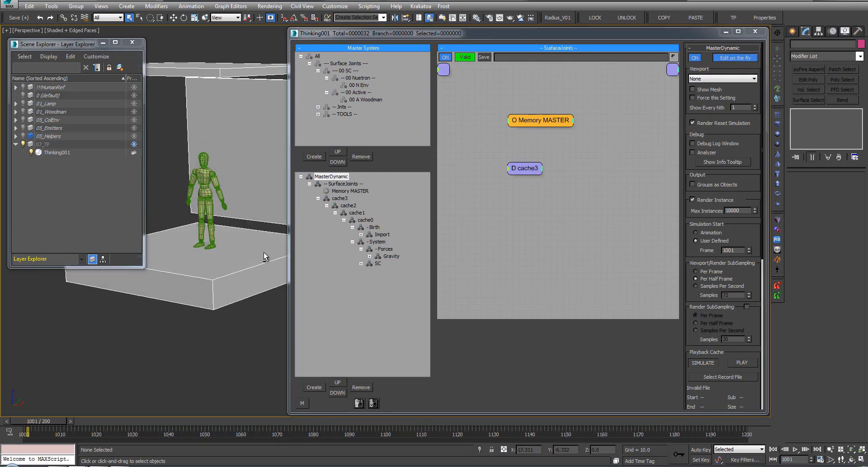
middle_click_drag(266, 257, 263, 258, "alt")
key("w")
key("q")
middle_click_drag(226, 341, 226, 342)
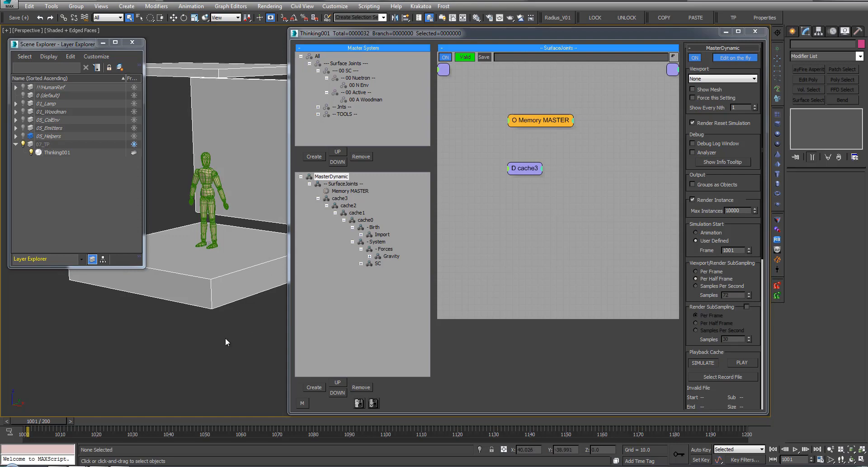
middle_click_drag(226, 339, 227, 337)
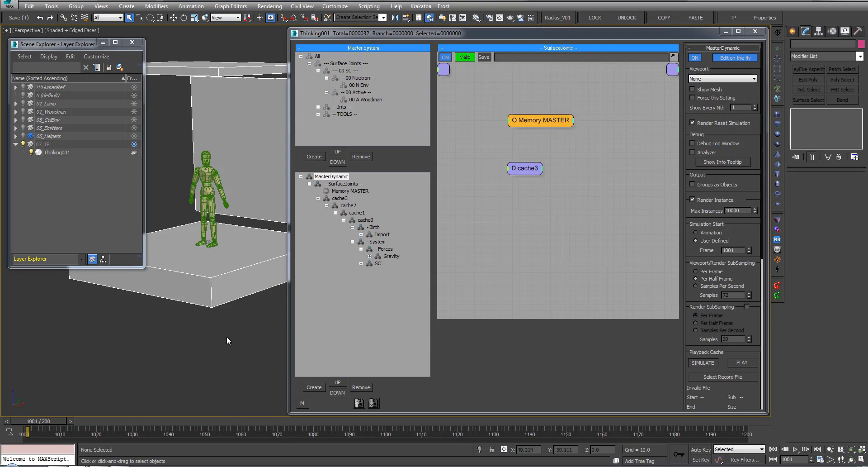
left_click(737, 58)
middle_click_drag(177, 228, 176, 240)
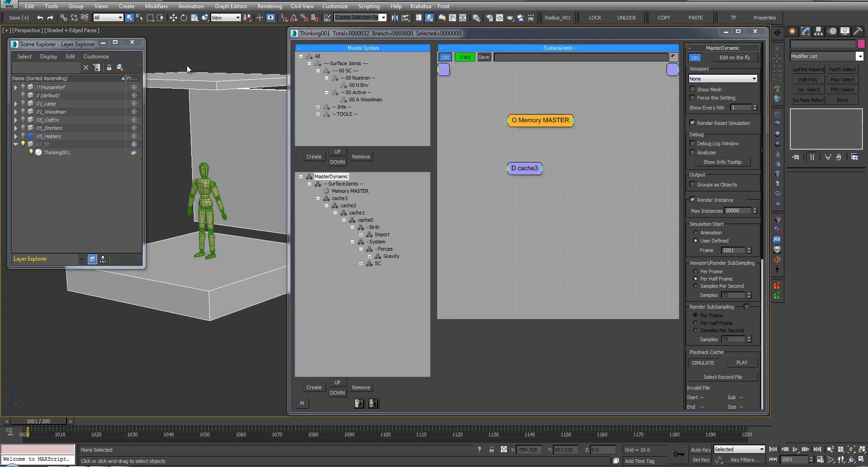
middle_click_drag(187, 68, 187, 70)
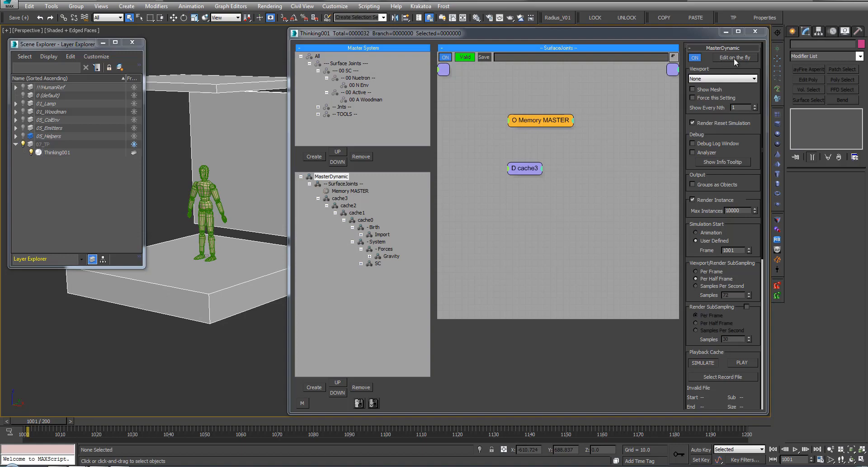
Play the particle simulation from the start and watch how the wooden figure's parts behave.
middle_click_drag(240, 308, 220, 313)
middle_click_drag(224, 272, 248, 276)
key("comma")
key("period")
key("slash")
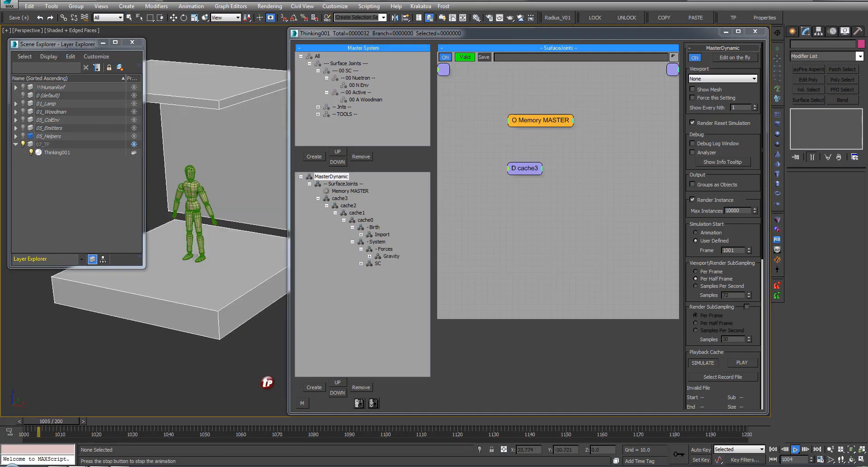
middle_click_drag(236, 350, 242, 354, "alt")
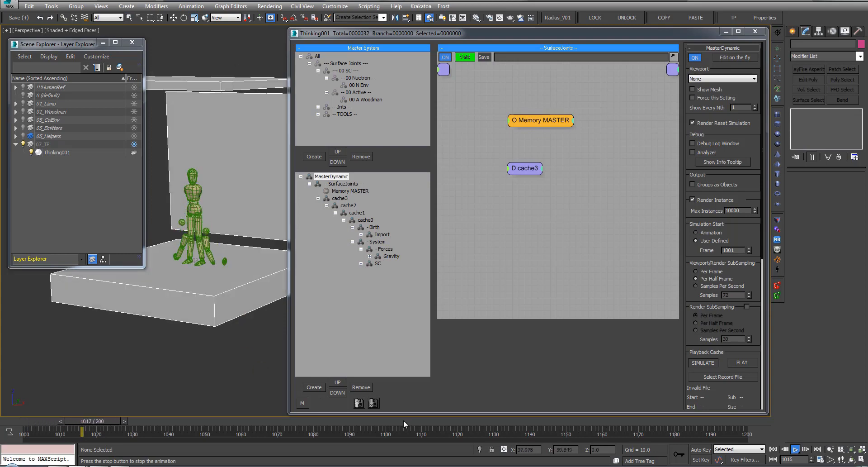
Check that Real Time playback is off in the Time Configuration and resume playing the simulation.
right_click(796, 449)
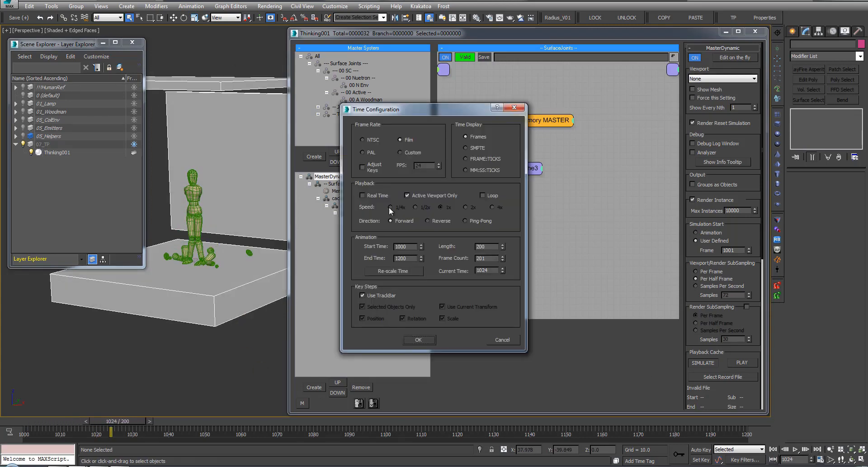
left_click(370, 195)
left_click(376, 195)
left_click(422, 338)
left_click(795, 449)
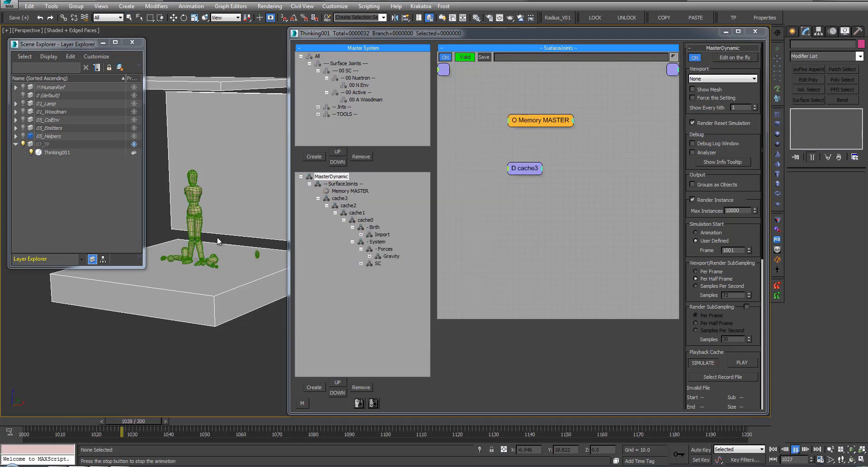
middle_click_drag(233, 281, 208, 328, "alt")
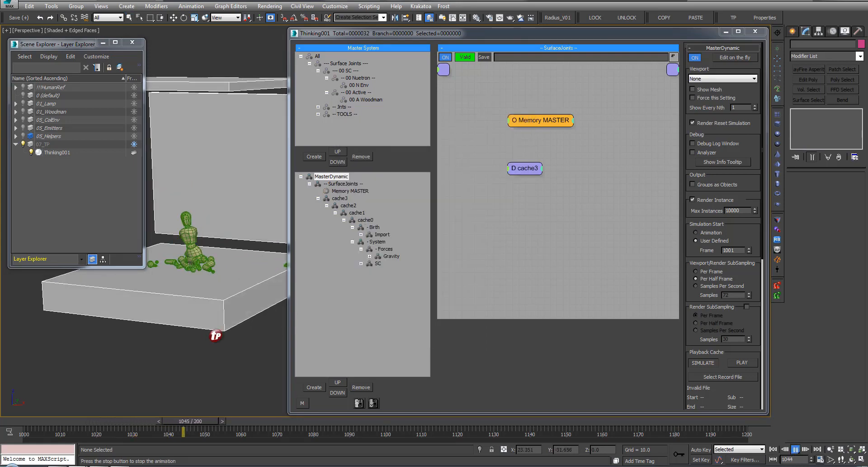
Stop the simulation playback, turn off edged faces and examine the collapsed figure parts up close.
left_click(796, 450)
middle_click_drag(217, 374, 220, 373)
key("F4")
middle_click_drag(195, 316, 222, 318)
scroll(222, 317, "up", 3)
scroll(223, 313, "up", 1)
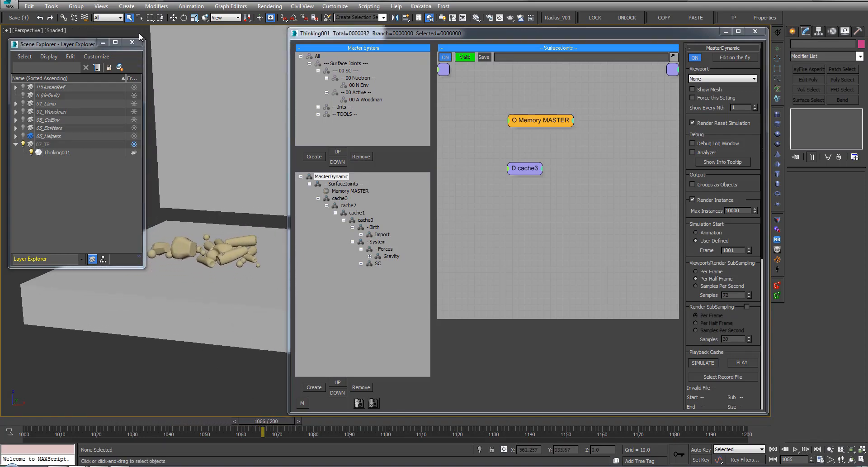
Return to frame 1001 and show the standing figure with edged faces beside a narrowed particle system window.
left_click(14, 421)
key("period")
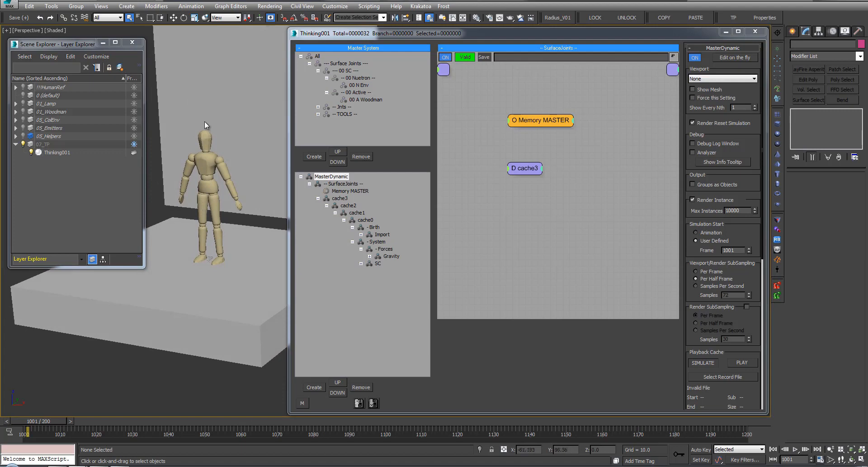
middle_click_drag(205, 129, 211, 136)
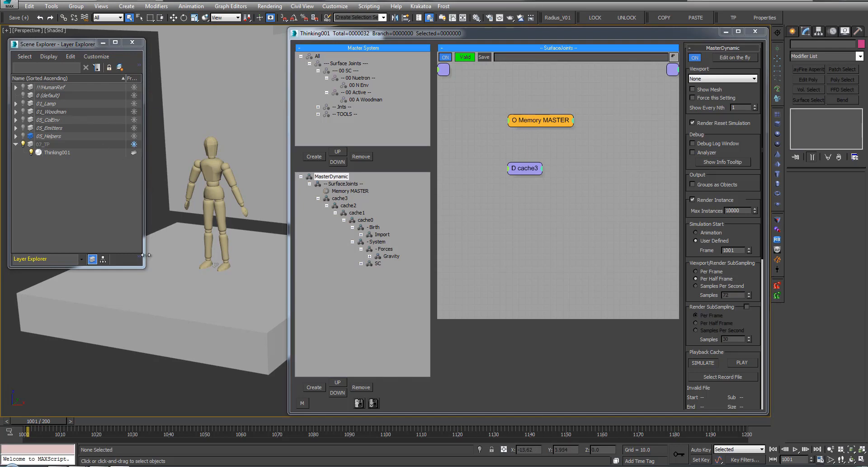
left_click_drag(290, 156, 307, 156)
key("F4")
middle_click_drag(250, 373, 237, 355, "alt")
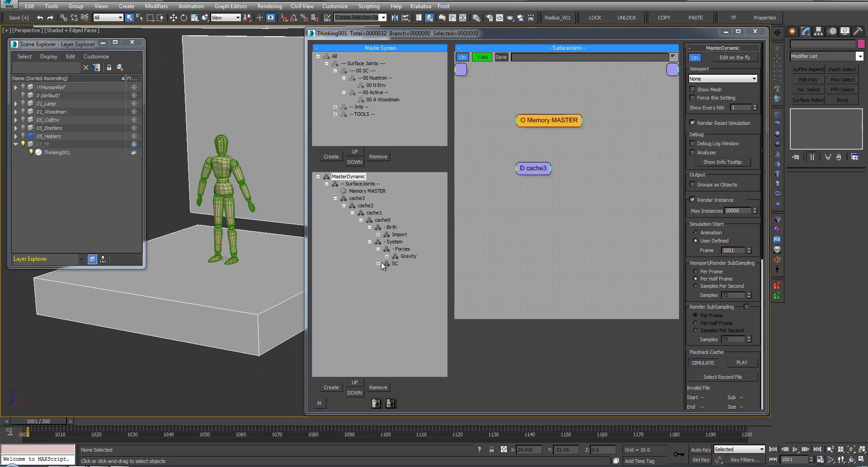
Review the Gravity dynamic set, collapse the 07_TP layer and go to frame 1000.
left_click(397, 257)
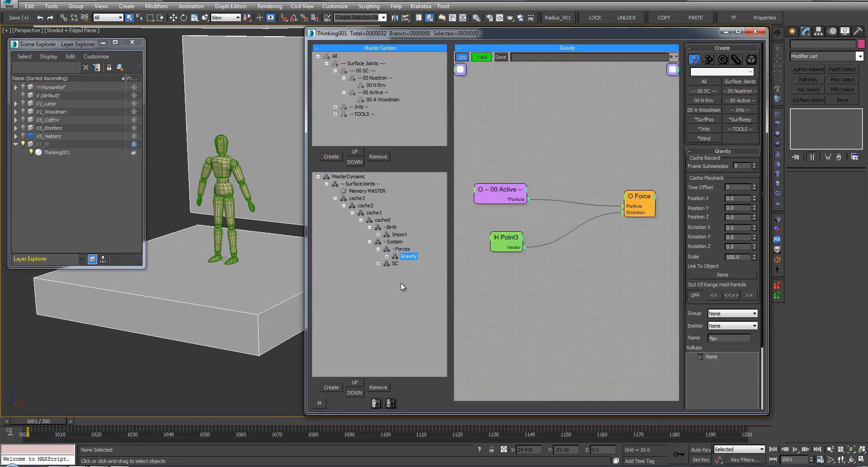
left_click(16, 145)
left_click(16, 144)
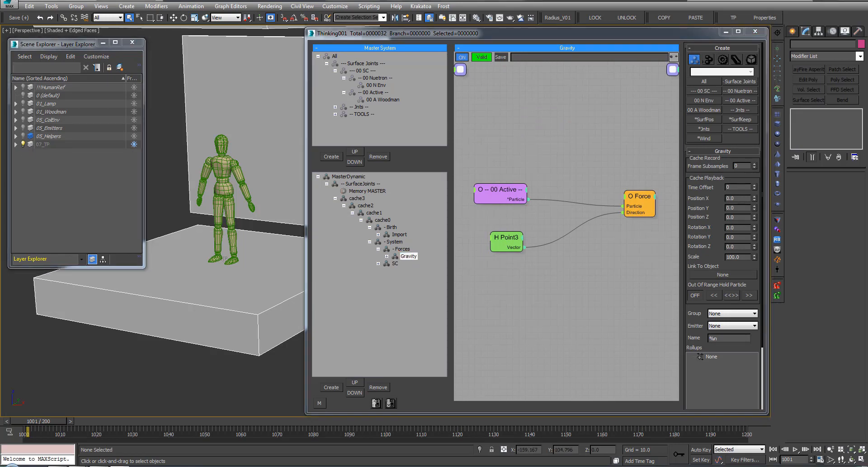
left_click(180, 370)
key("Home")
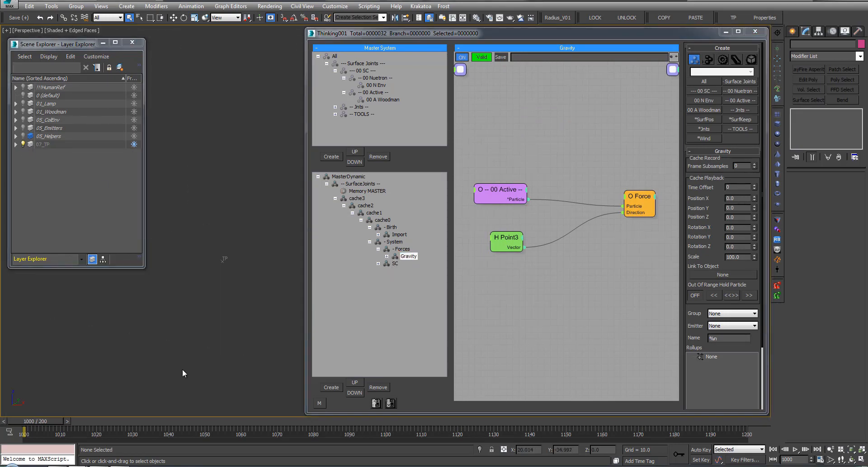
Collapse the Birth and Forces branches, and disable the Forces dynamic set along with SC.
left_click(369, 227)
double_click(390, 242)
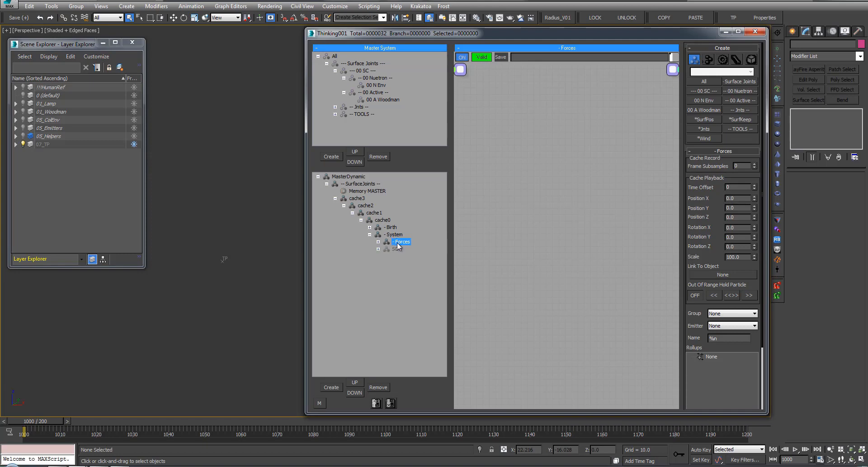
middle_click(399, 244)
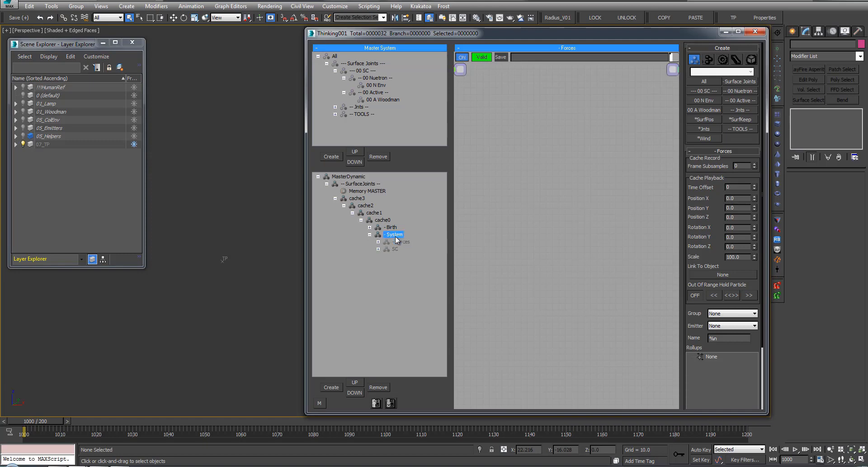
Create a dynamic set named JointSystem under System, move it above Forces and enlarge its wiring area.
left_click(396, 236)
key("Insert")
left_click_drag(395, 257, 396, 244)
left_click(400, 243)
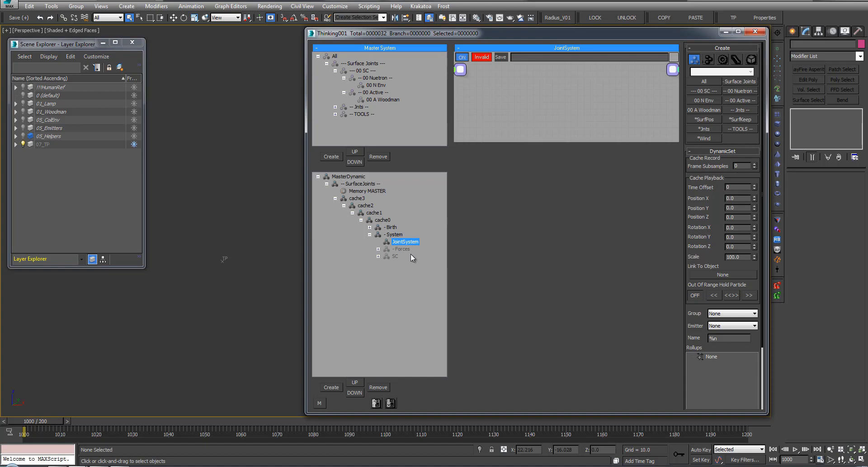
left_click_drag(542, 141, 541, 391)
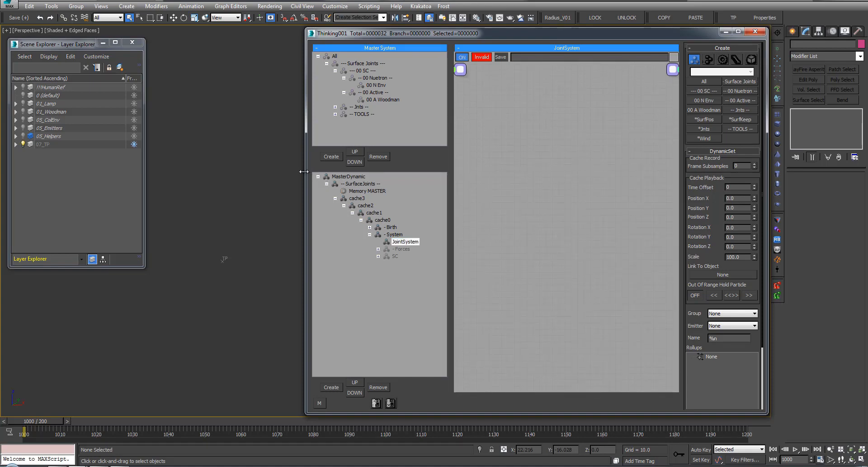
Add a Memory operator to JointSystem in a slightly widened particle system window.
left_click_drag(305, 172, 298, 172)
double_click(504, 133)
type("mem")
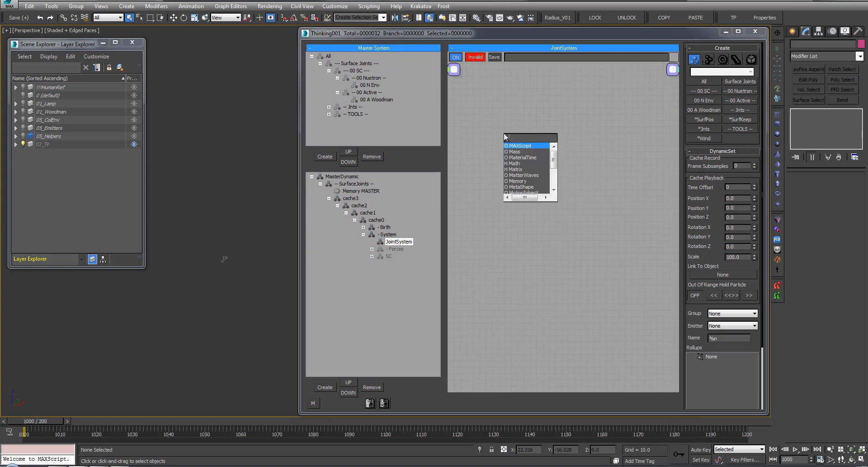
left_click(518, 146)
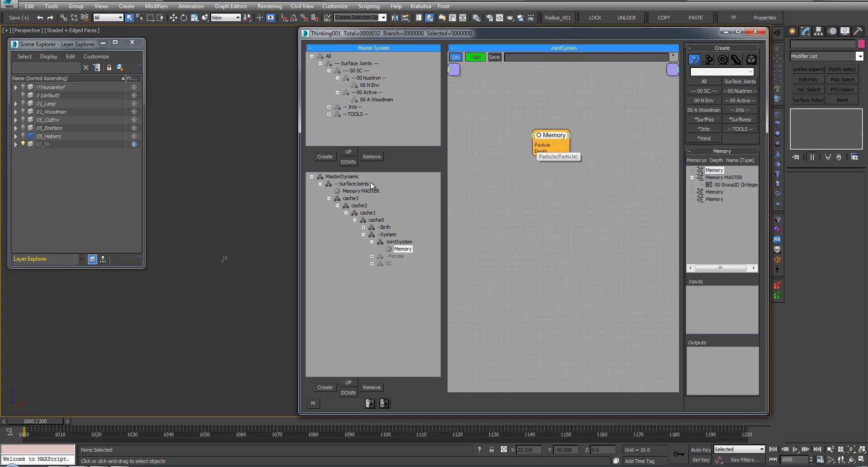
Examine the Memory MASTER operator in SurfaceJoints, its GroupID channel and the available channel data types.
left_click(345, 191)
left_click_drag(540, 123, 539, 126)
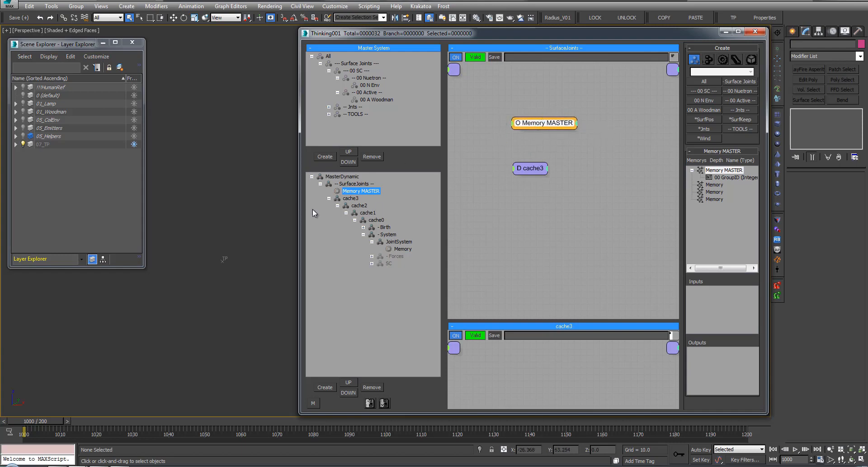
left_click(359, 184)
left_click(353, 191)
left_click_drag(480, 108, 593, 159)
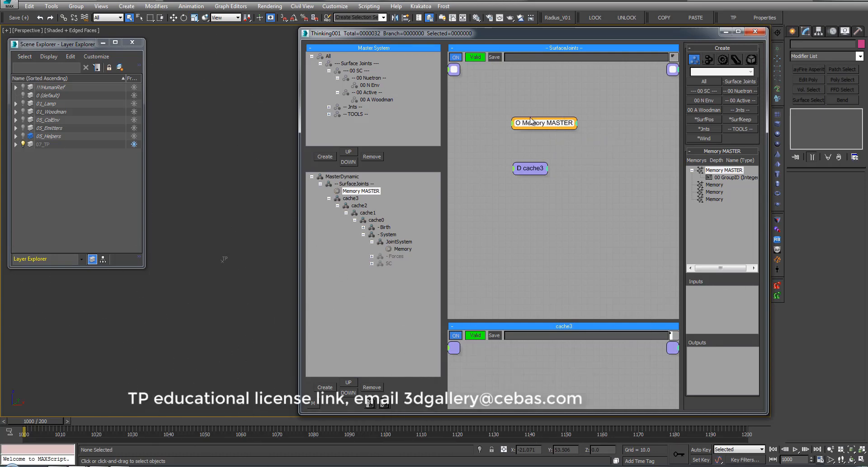
left_click(718, 171)
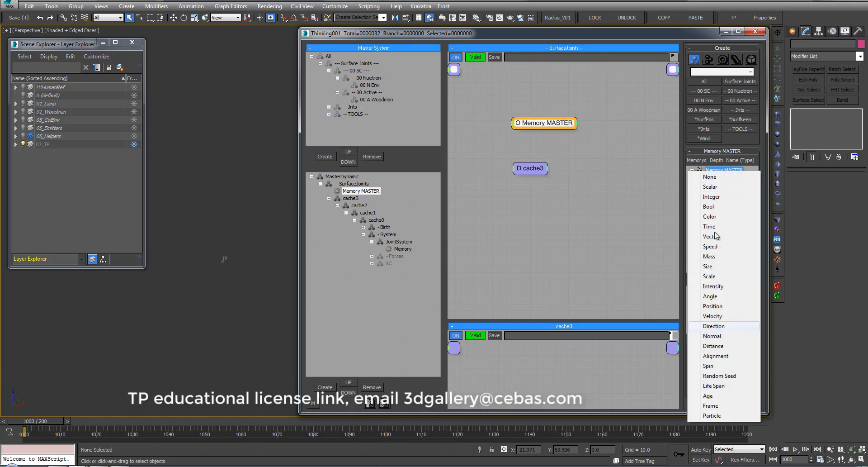
right_click(616, 39)
left_click(720, 179)
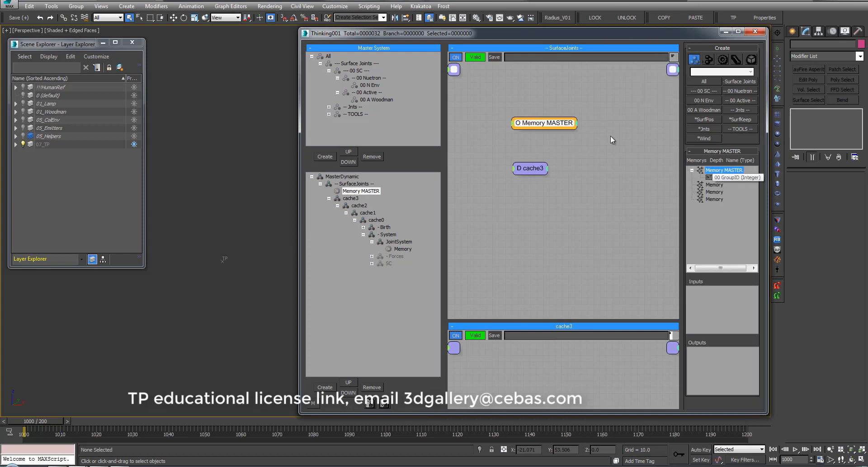
Add a Memory operator to SurfaceJoints, order it directly below Memory MASTER and rename it Memory Blah.
left_click(549, 203)
double_click(548, 202)
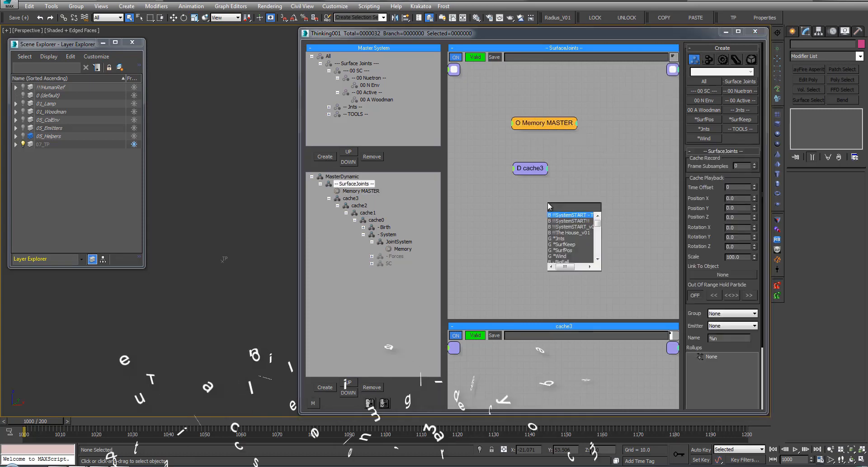
type("mem")
left_click(561, 216)
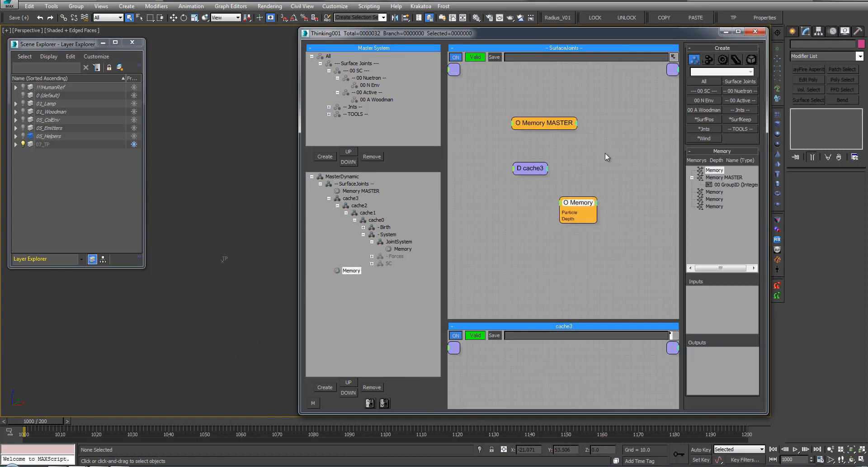
left_click_drag(562, 211, 600, 152)
left_click_drag(354, 272, 354, 186)
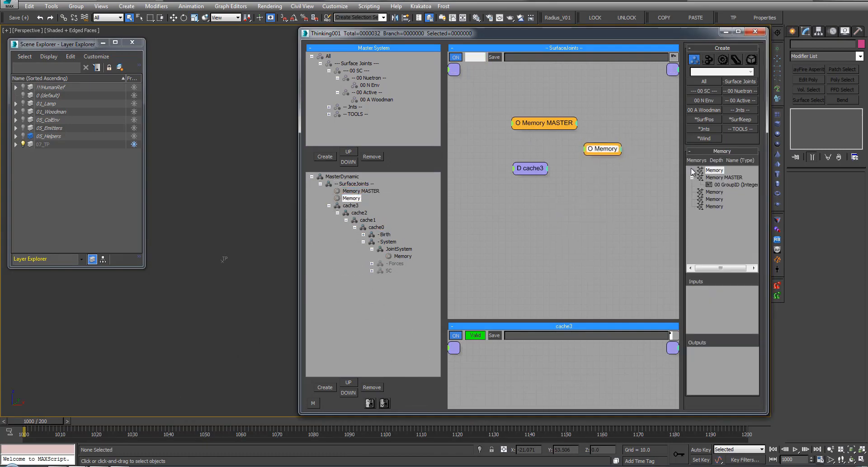
double_click(604, 149)
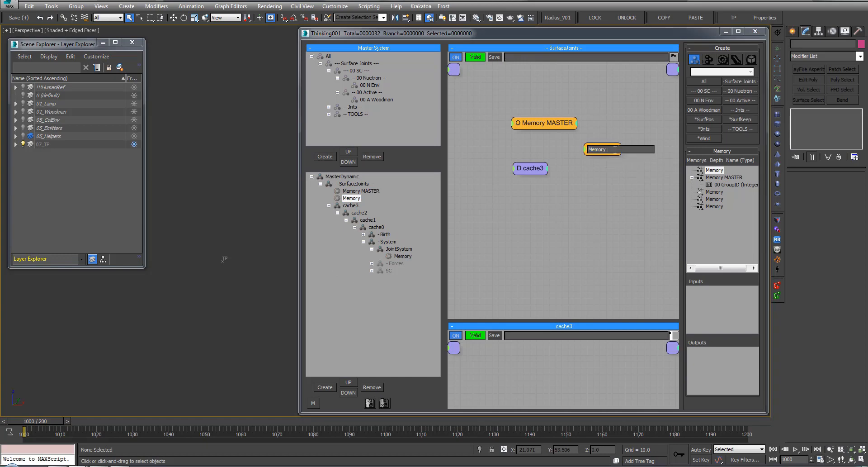
type("Blah")
key("Return")
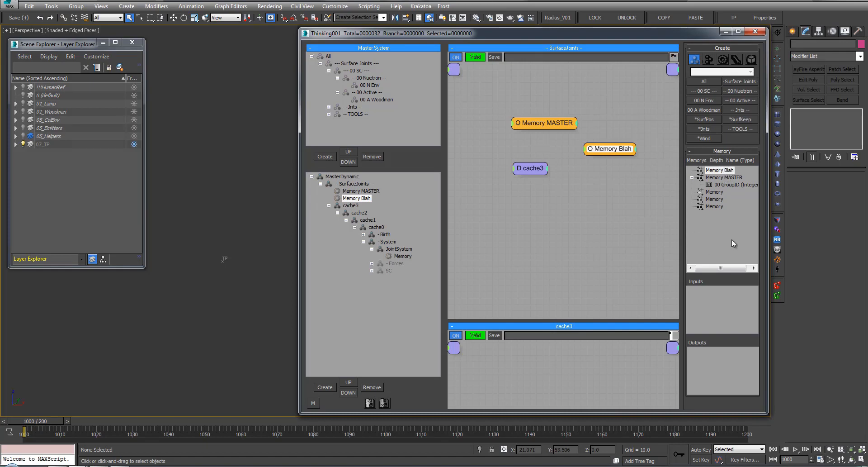
Add a Color channel and an Integer channel to Memory Blah, keeping their default names.
right_click(715, 172)
left_click(709, 218)
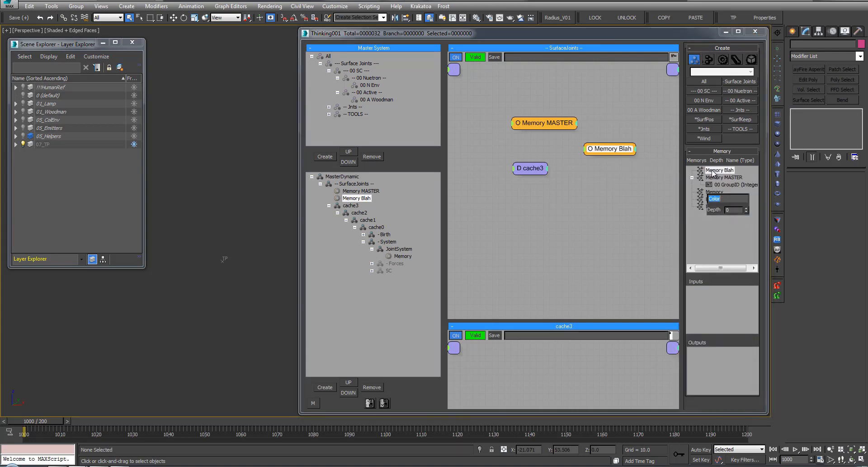
key("Return")
right_click(713, 163)
right_click(711, 170)
left_click(711, 196)
key("Return")
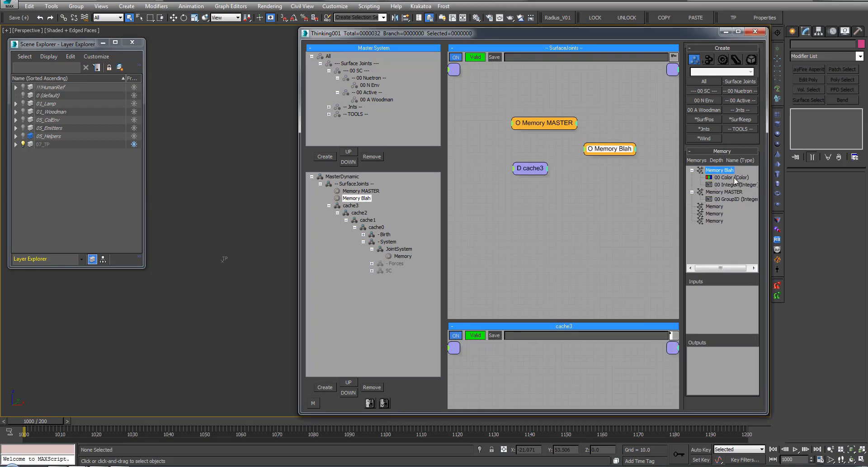
Try assigning Memory Blah's Color channel as an input and its Integer channel as an output of JointSystem's Memory operator.
left_click(401, 256)
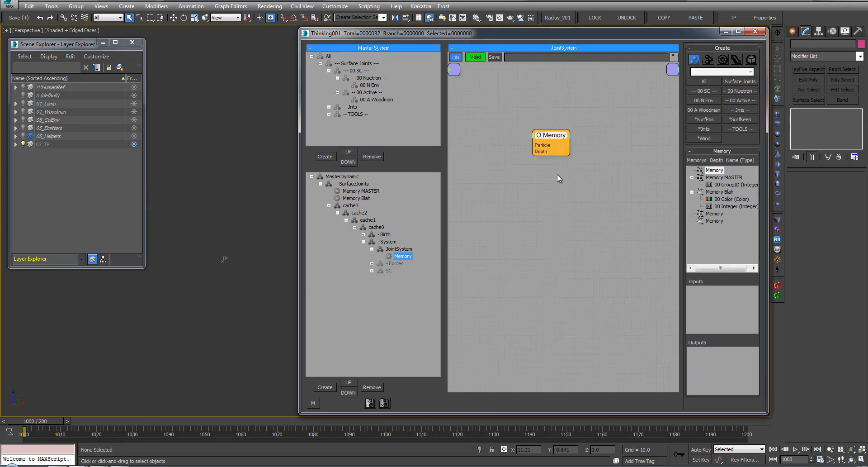
left_click_drag(735, 199, 725, 299)
left_click_drag(727, 208, 723, 367)
left_click(534, 135)
left_click(535, 171)
left_click_drag(534, 136, 512, 149)
Delete the Memory Blah operator from SurfaceJoints and review the GroupID channel of Memory MASTER.
left_click(357, 198)
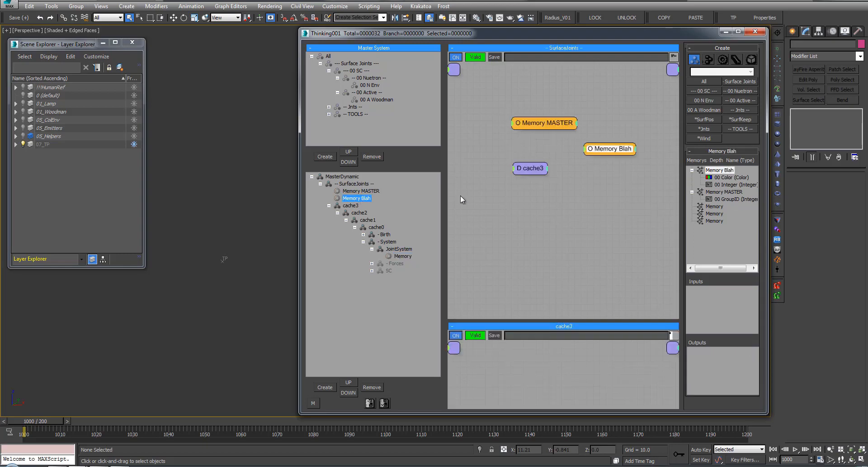
key("Delete")
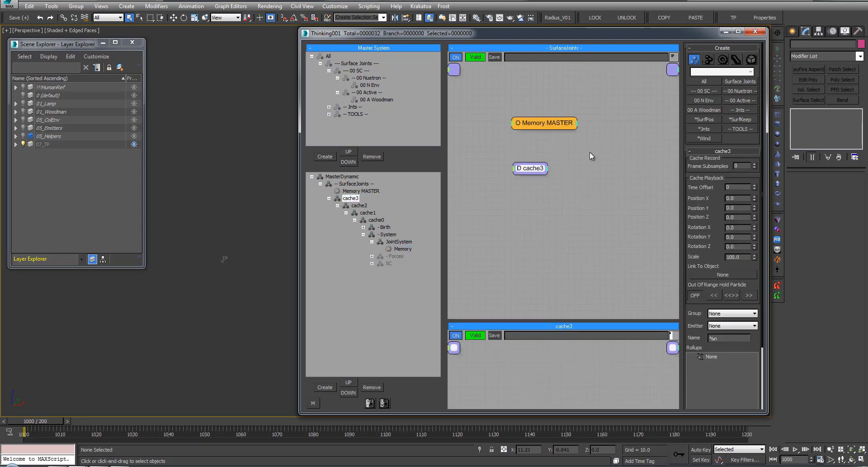
left_click(402, 249)
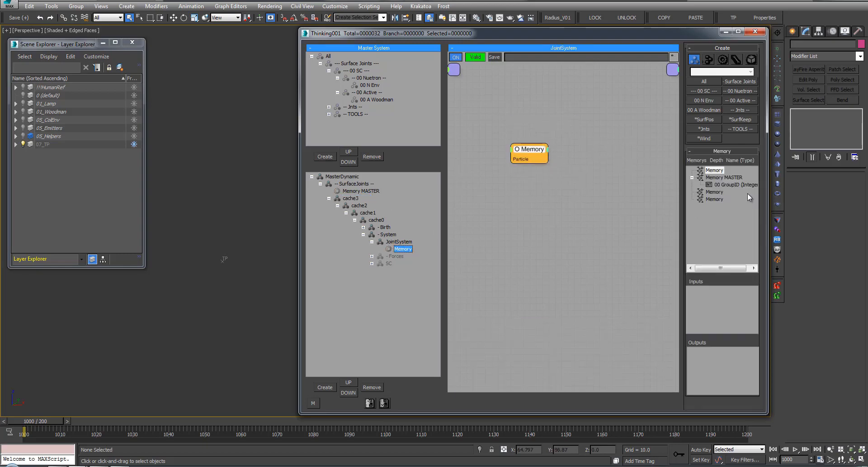
left_click(724, 177)
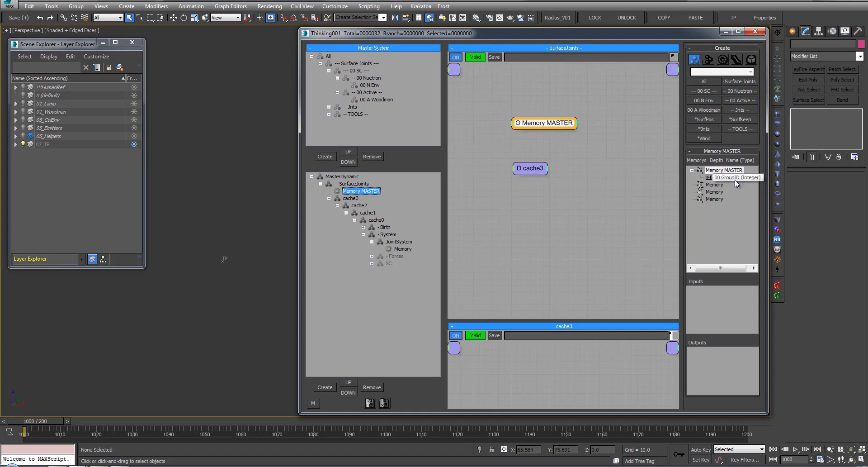
Rename JointSystem's Memory operator to Memory JointMaster, reposition its node and compare it with Memory MASTER.
left_click(402, 249)
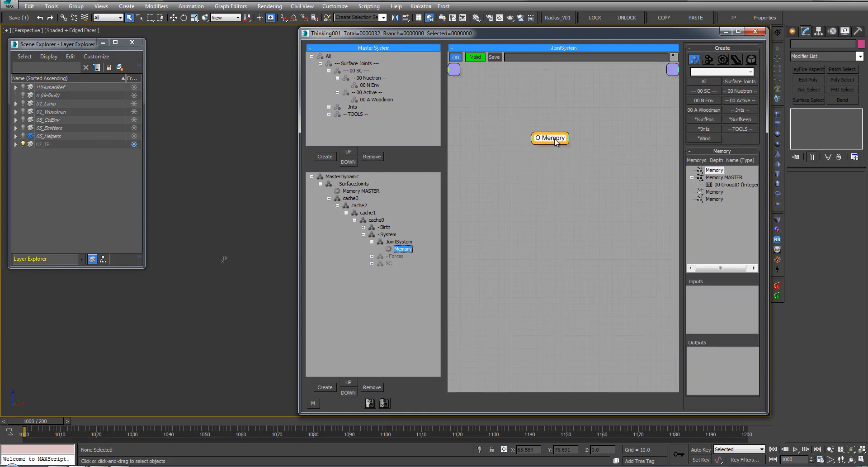
double_click(567, 142)
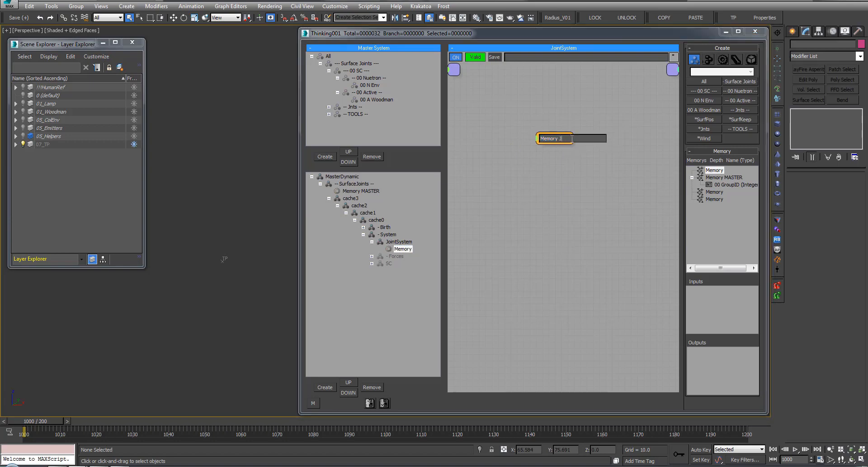
type("JointMaster")
key("Return")
left_click_drag(571, 140, 560, 126)
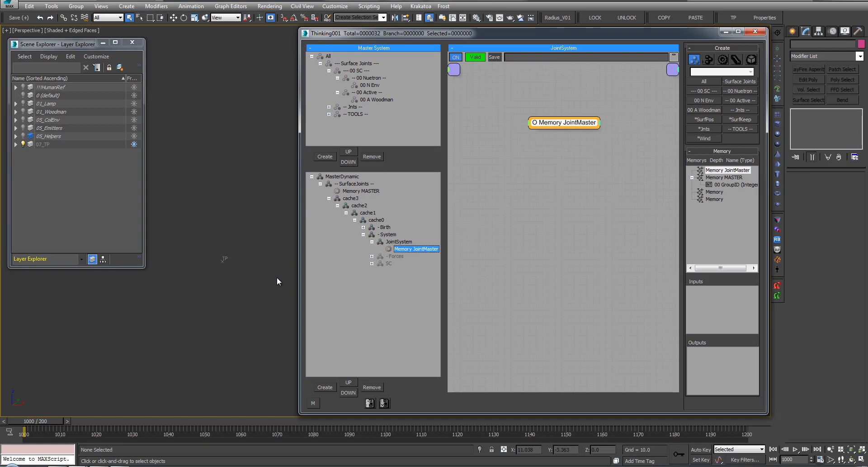
left_click_drag(579, 127, 576, 128)
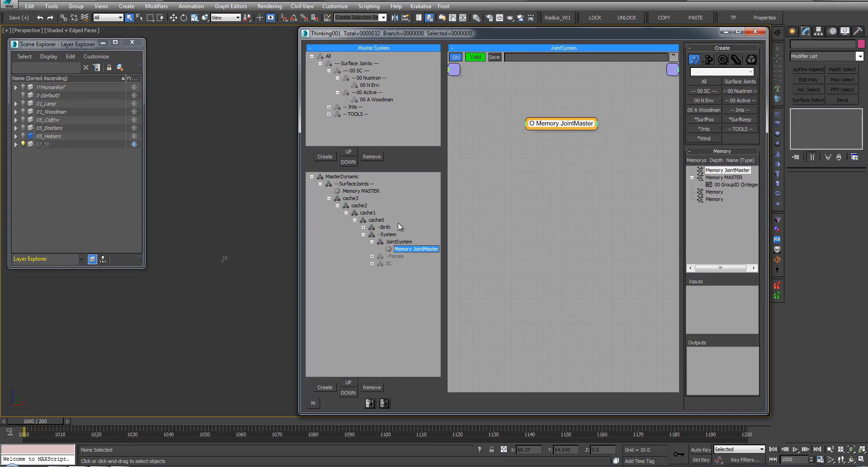
left_click(362, 191)
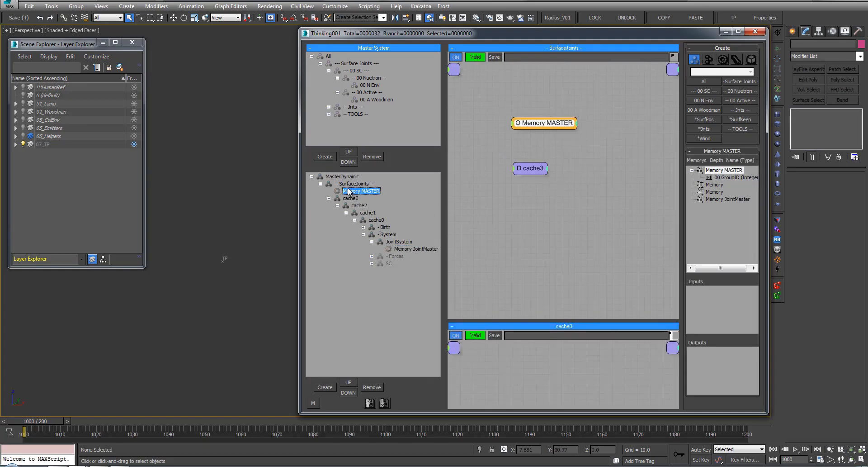
left_click(414, 249)
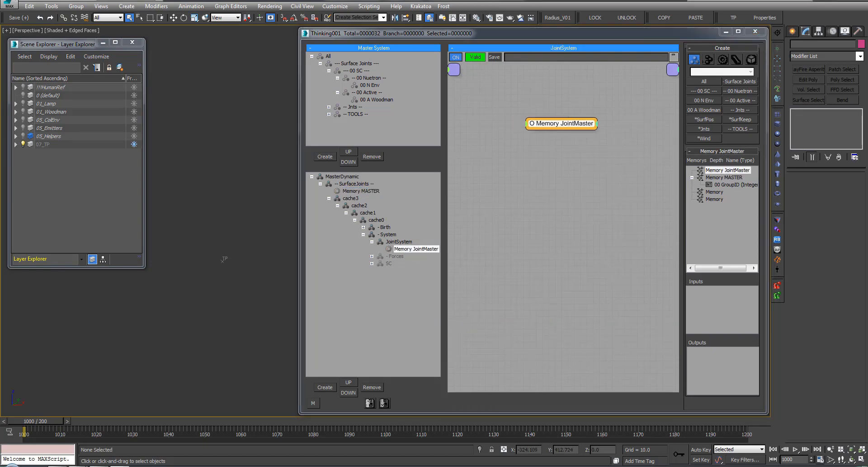
Reposition the Memory JointMaster node within the upper part of the JointSystem graph.
left_click_drag(566, 123, 572, 122)
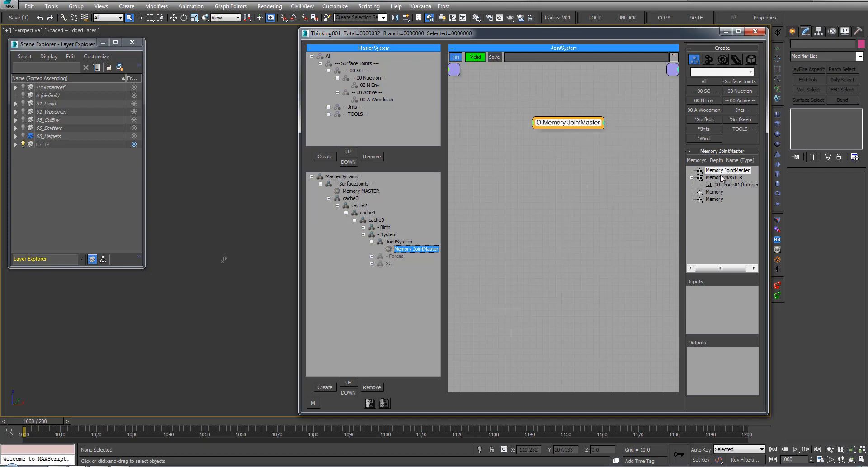
right_click(721, 169)
left_click(568, 128)
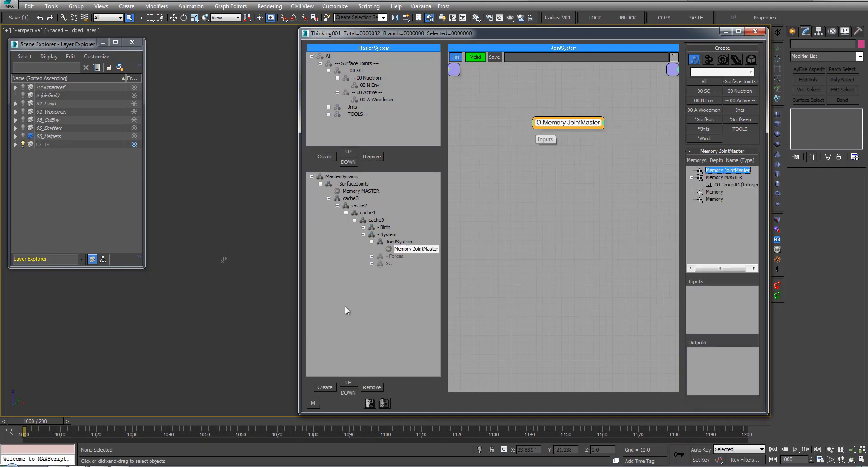
left_click_drag(568, 128, 605, 147)
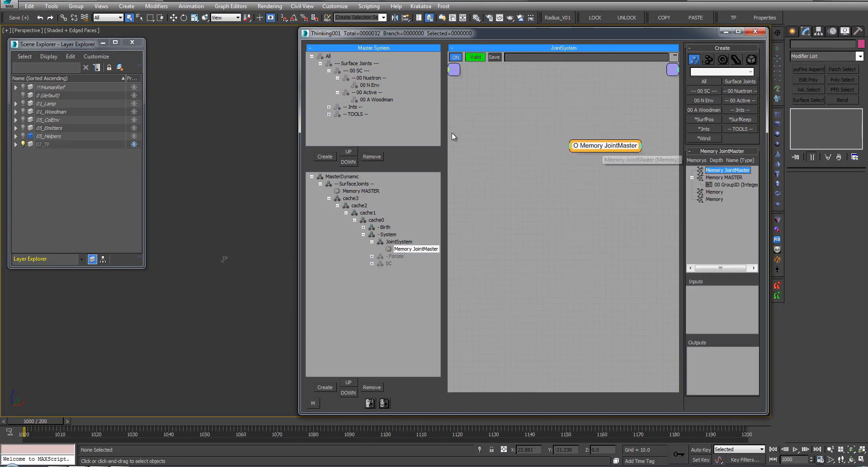
left_click(492, 140)
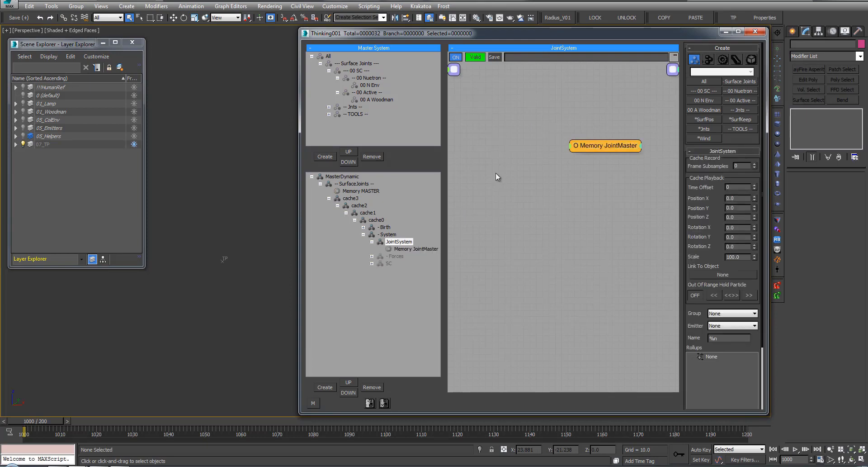
left_click_drag(624, 146, 614, 115)
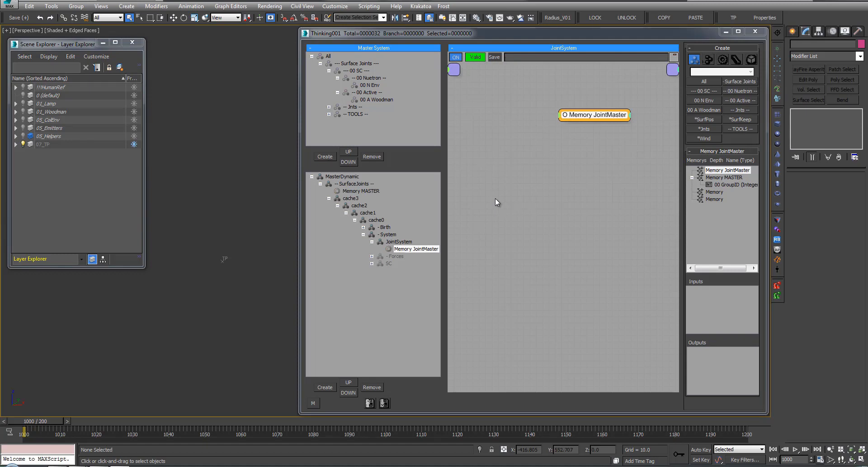
left_click_drag(588, 115, 588, 111)
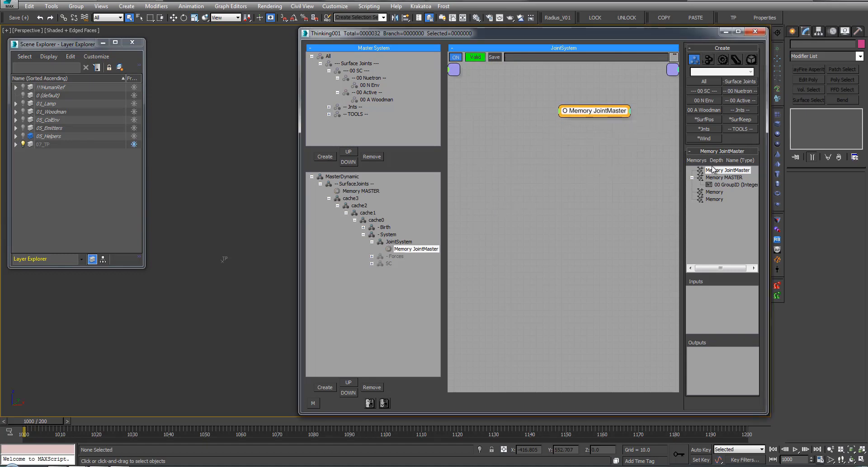
Add an Integer channel named jntSurfaceAmount to Memory JointMaster, keeping its depth at 0.
right_click(716, 170)
left_click(734, 170)
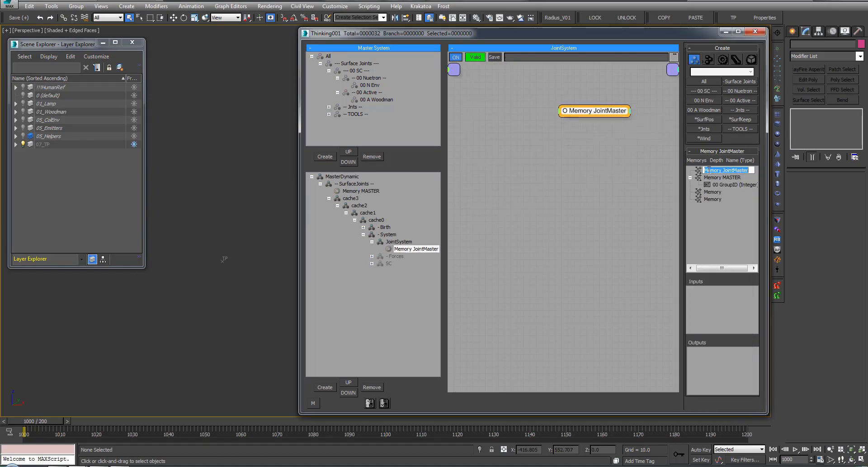
left_click(708, 176)
right_click(716, 172)
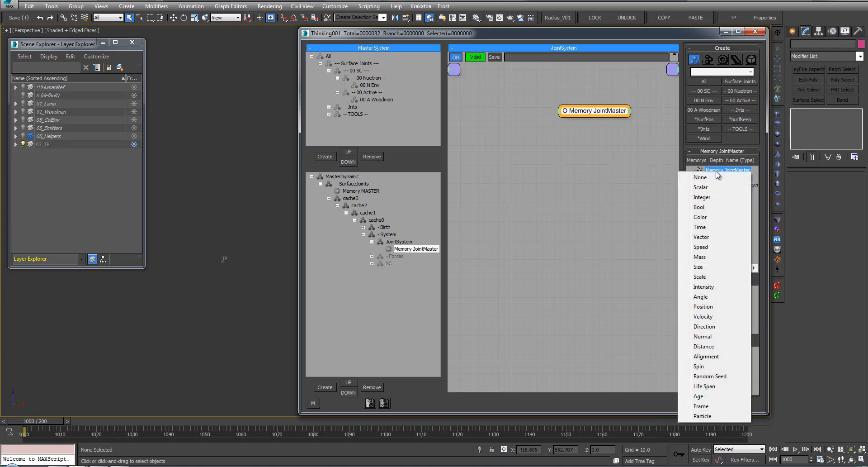
left_click(702, 198)
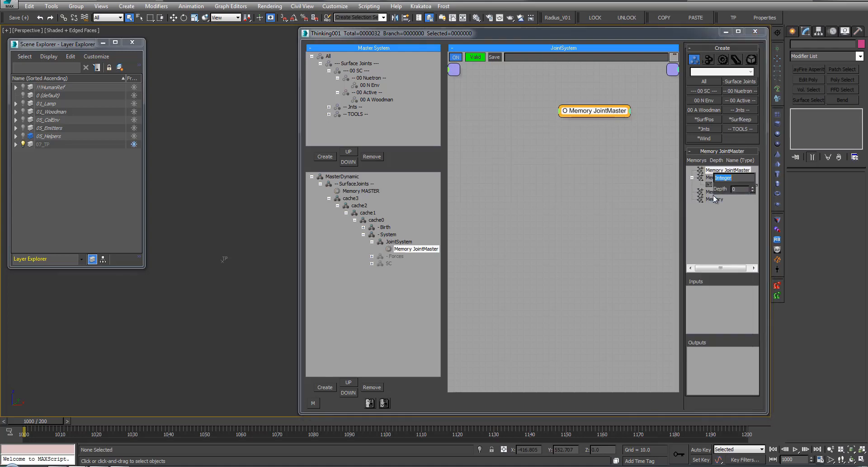
type("Jnt")
type("SurfaceAmount")
key("Return")
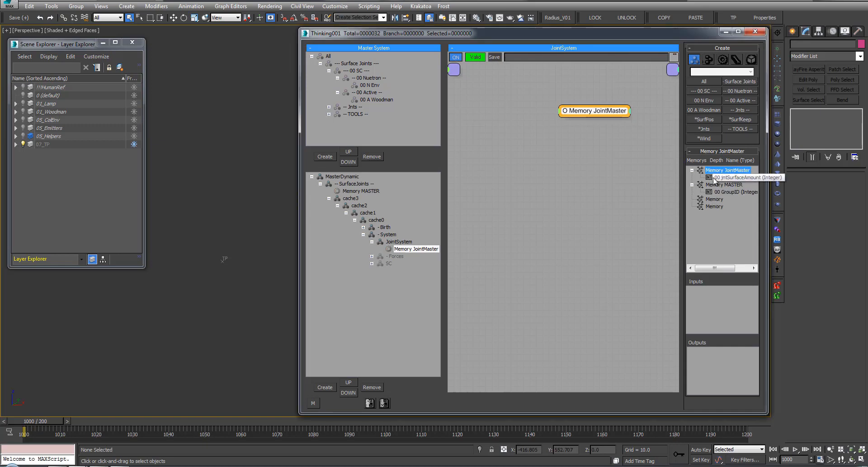
Add an Integer channel named jntRadiusFind to Memory JointMaster, keeping its depth at 0.
left_click(716, 179)
left_click(717, 176)
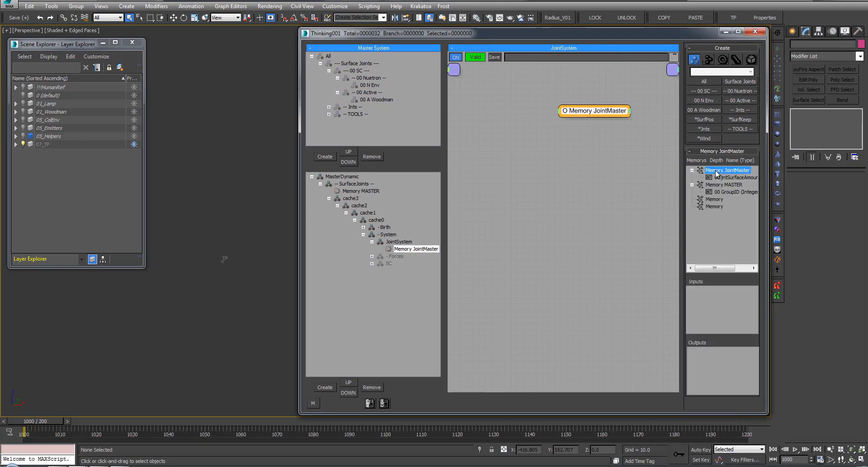
right_click(719, 172)
key("Escape")
left_click(719, 174)
left_click(713, 203)
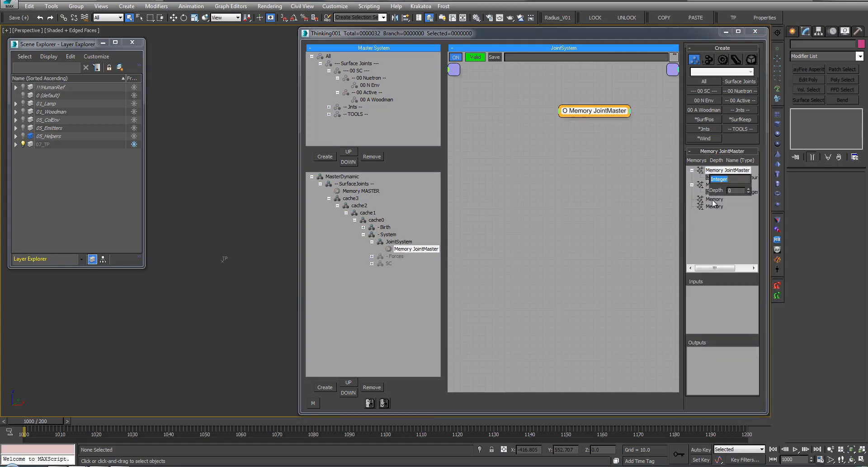
type("jnt")
key("Return")
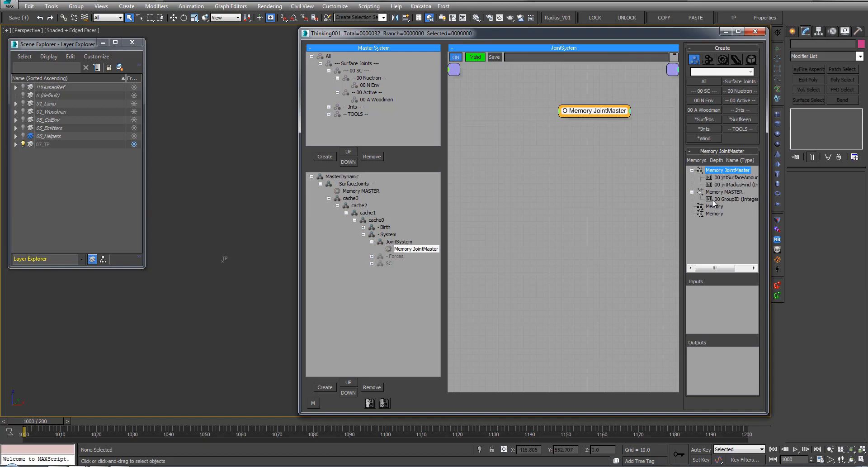
Add a second Integer channel, also named jntRadiusFind, to Memory JointMaster.
left_click(730, 172)
left_click(719, 195)
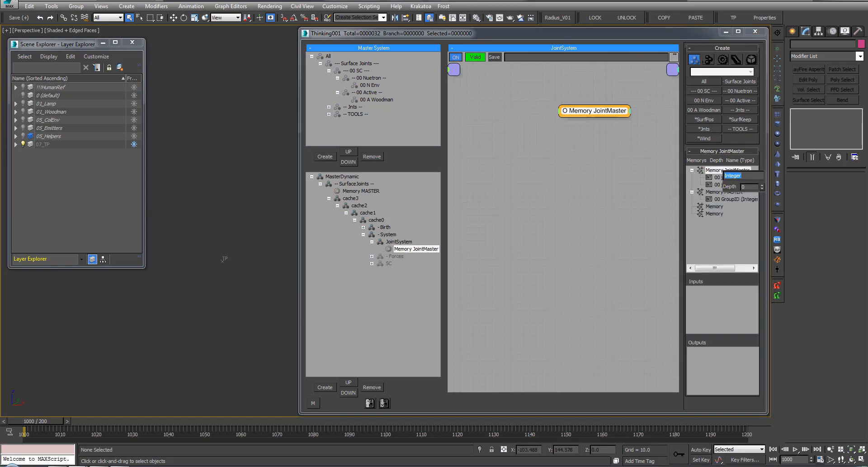
type("jntRadiusFind")
key("Return")
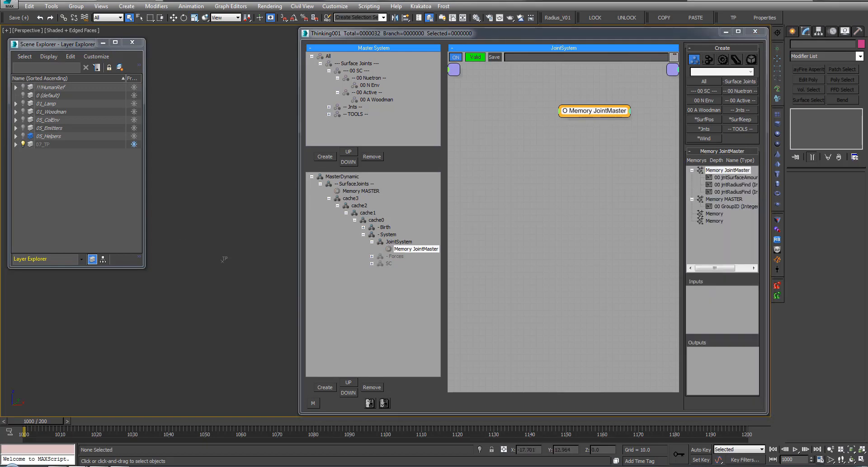
Remove the Integer jntSurfaceAmount channel and both Integer jntRadiusFind channels from Memory JointMaster.
right_click(740, 177)
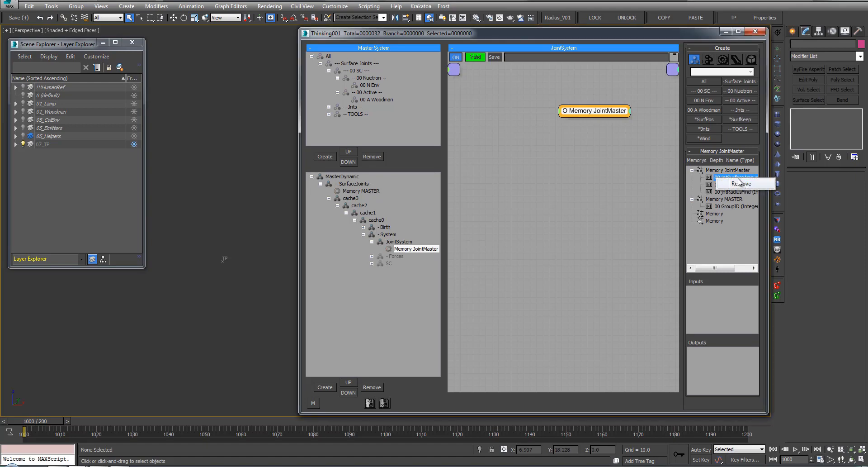
left_click(740, 177)
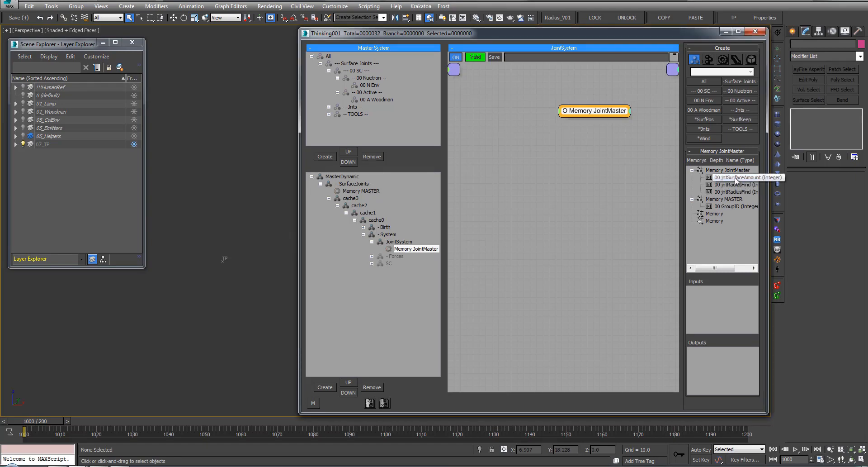
left_click(745, 180)
key("Escape")
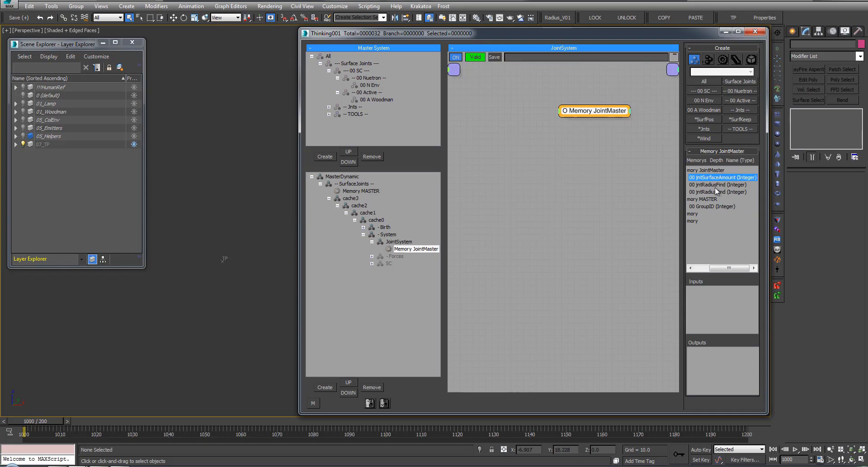
right_click(719, 177)
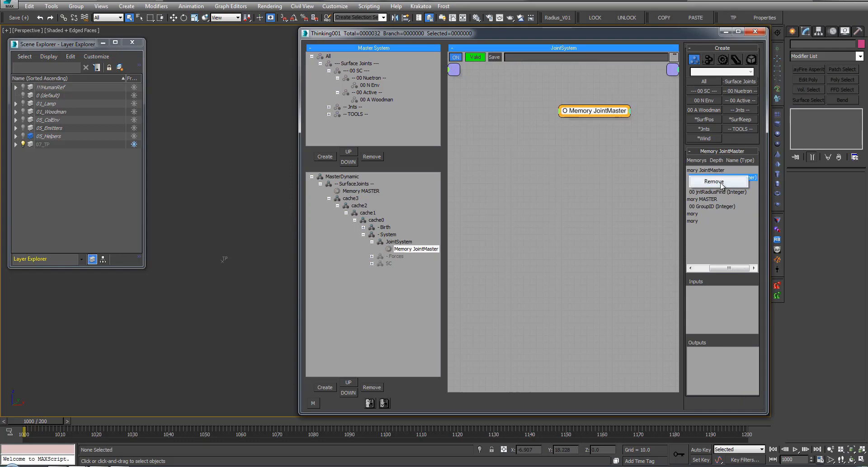
left_click(723, 182)
left_click(730, 177)
right_click(737, 178)
left_click(736, 182)
left_click(733, 178)
right_click(732, 178)
left_click(731, 183)
Add a Scalar channel named jntSurfaceAmount to Memory JointMaster.
left_click(732, 172)
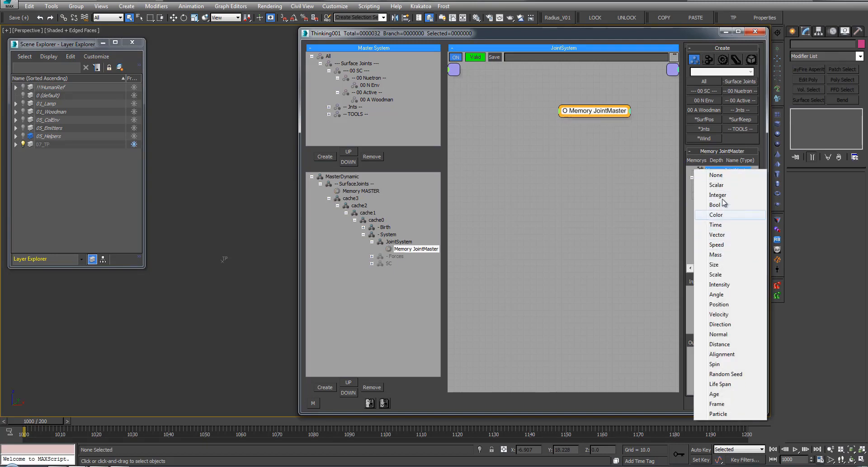
left_click(720, 184)
key("Return")
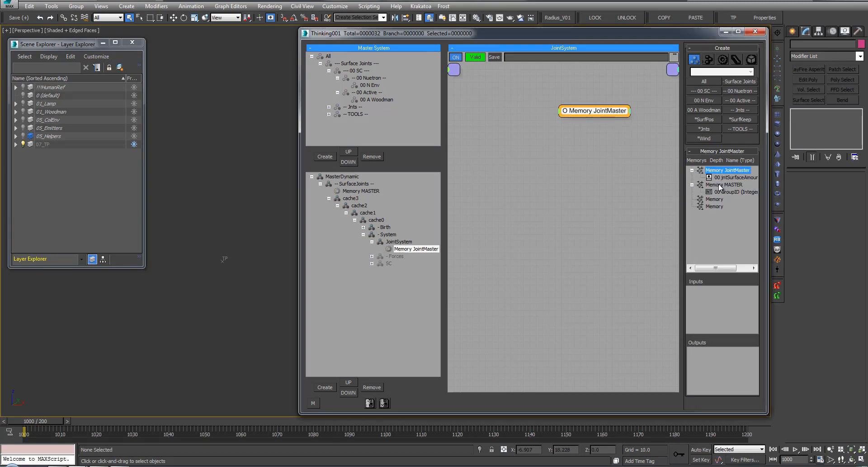
Add a Scalar channel named jntRadiusFind to Memory JointMaster.
right_click(718, 176)
left_click(716, 170)
right_click(718, 170)
left_click(709, 187)
type("jntRadiusFind")
key("Return")
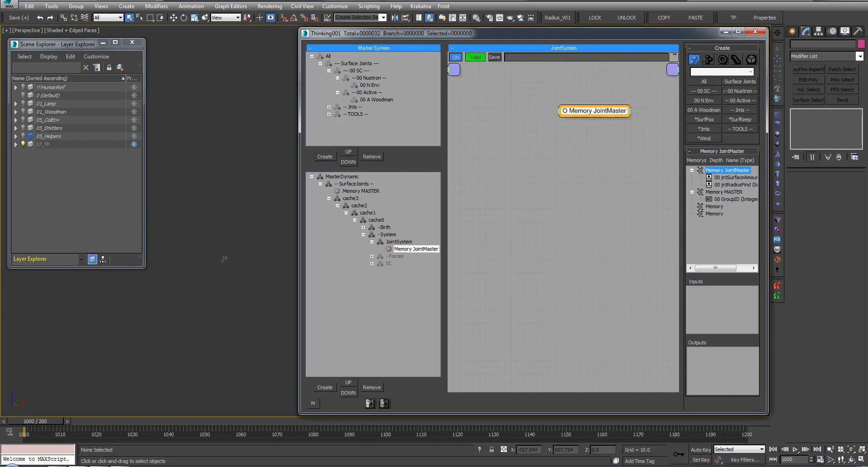
Add a Scalar channel named jntBreakThresh to Memory JointMaster, keeping its depth at 0.
right_click(698, 171)
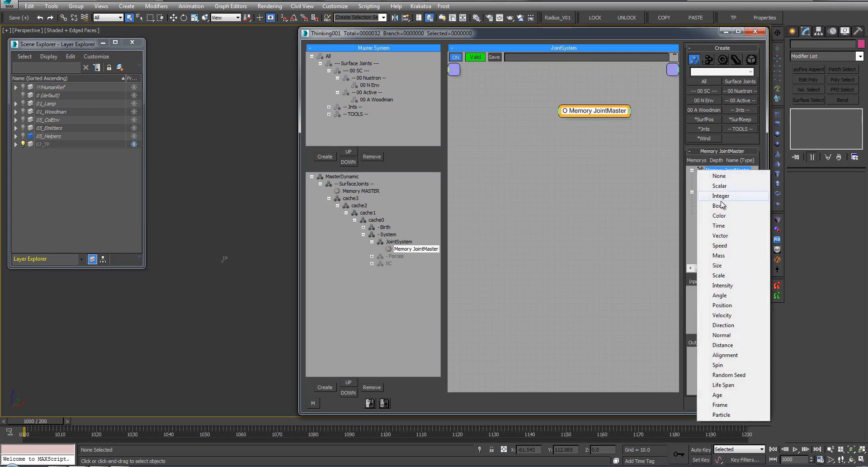
left_click(724, 187)
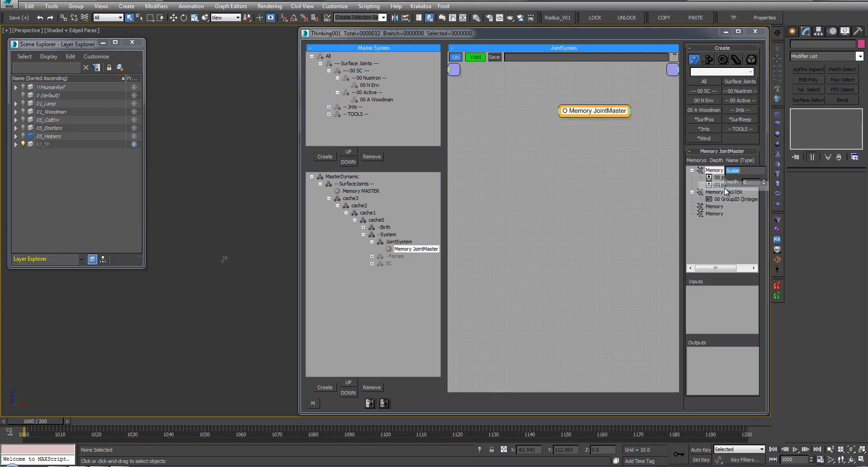
type("JointBre")
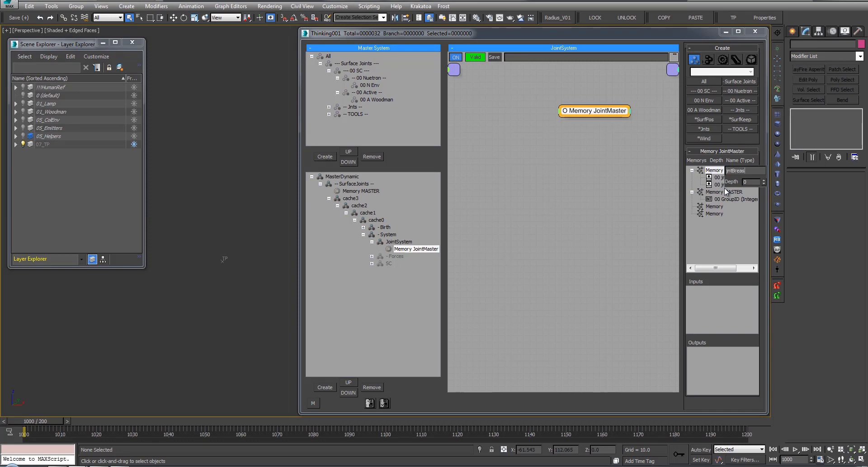
type("akThresh")
key("Return")
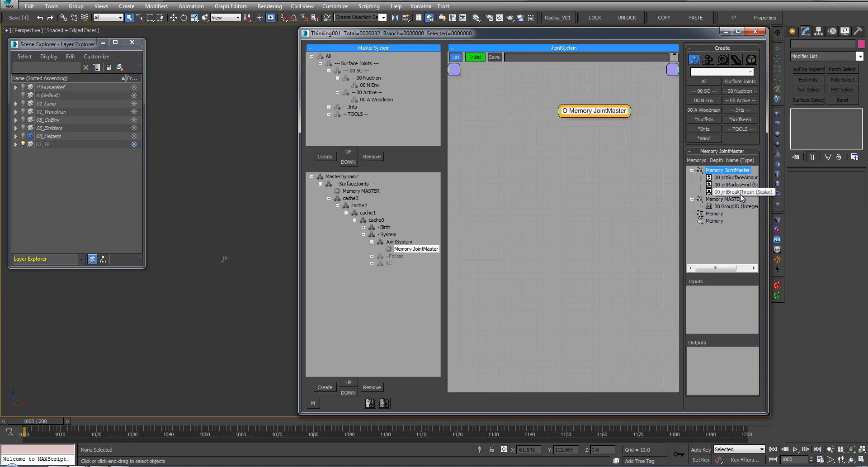
Add an Integer channel named jntType to Memory JointMaster, keeping its depth at 0.
right_click(737, 195)
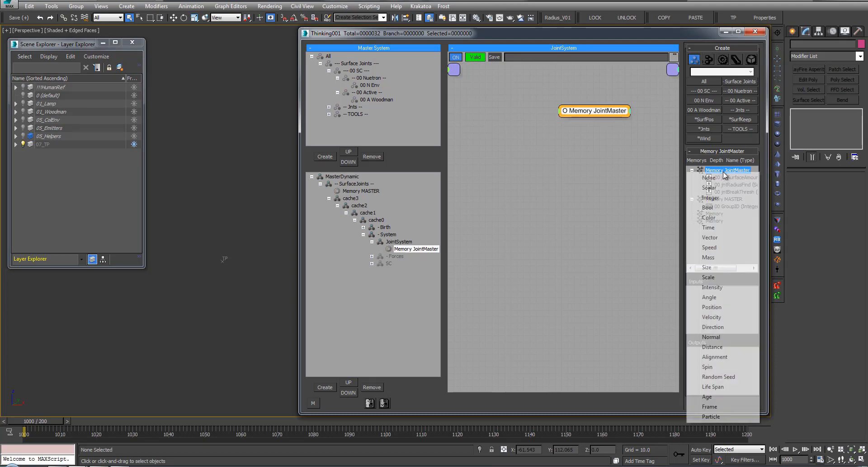
left_click(723, 198)
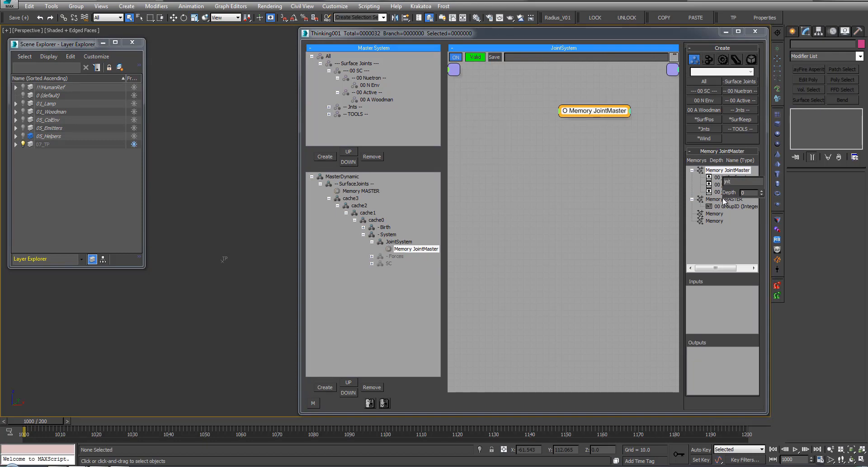
type("jntType")
key("Return")
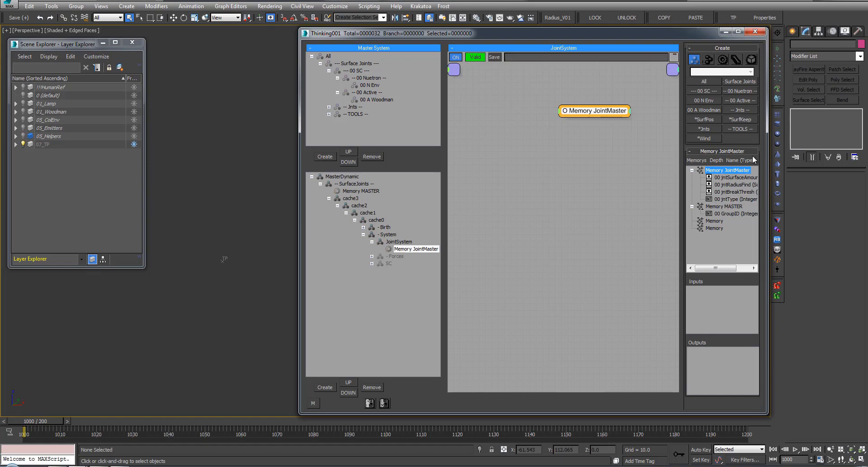
right_click(723, 171)
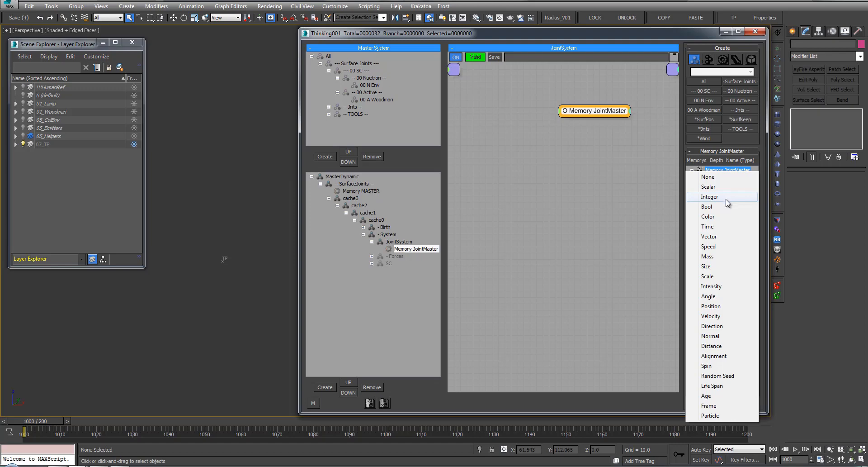
left_click(718, 176)
double_click(718, 171)
right_click(717, 171)
left_click(711, 171)
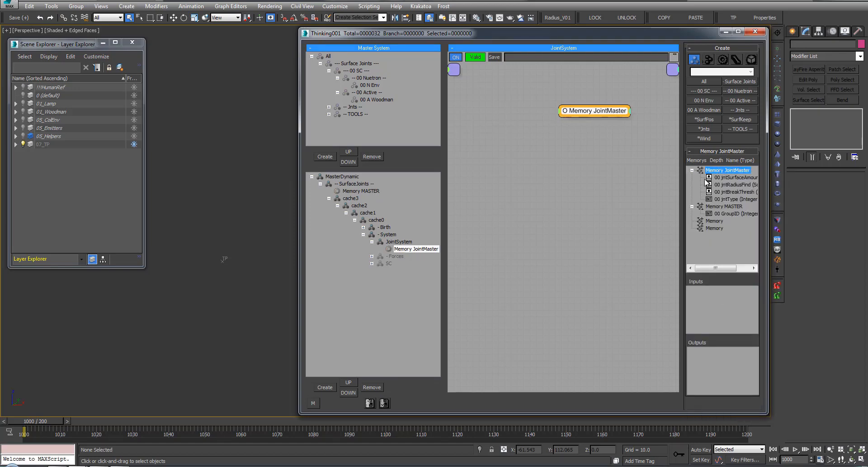
Add an Integer channel named jntExpand to Memory JointMaster and review the names and types of its channels.
right_click(711, 170)
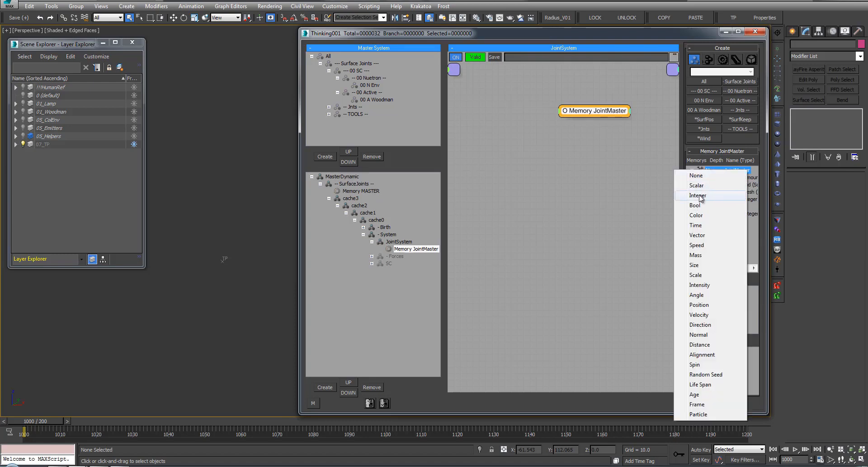
left_click(698, 195)
type("jnt")
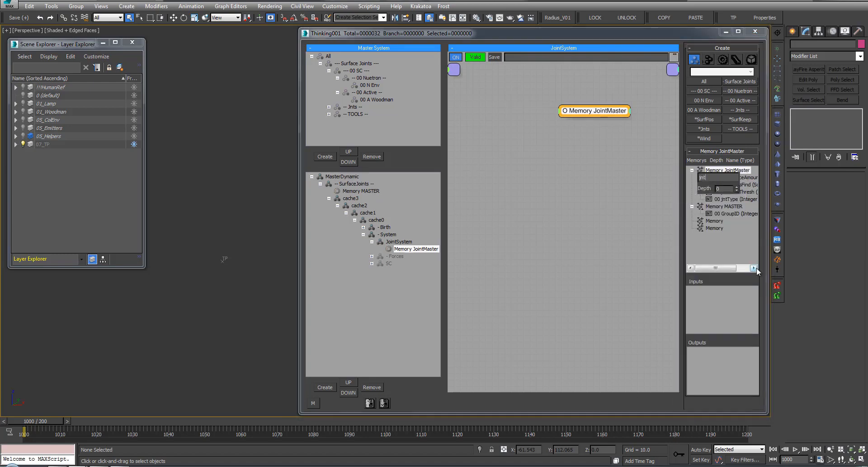
type("Expand")
key("Return")
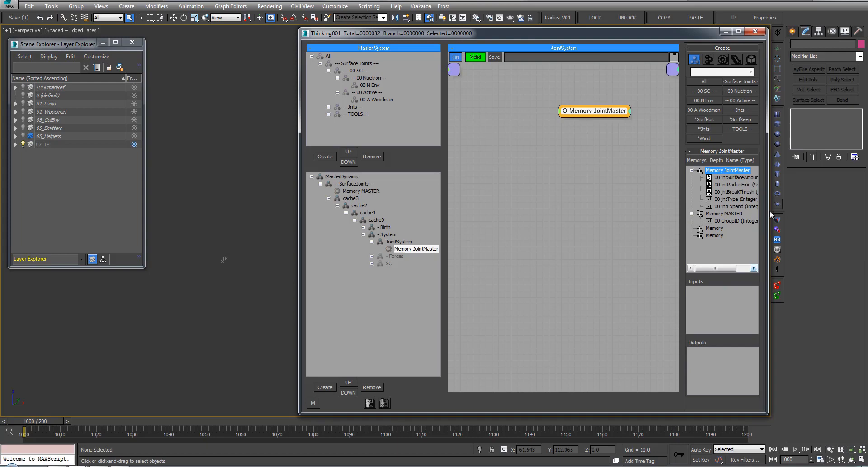
mouse_move(715, 268)
left_mouse_down()
mouse_move(724, 268)
mouse_move(713, 268)
left_mouse_up()
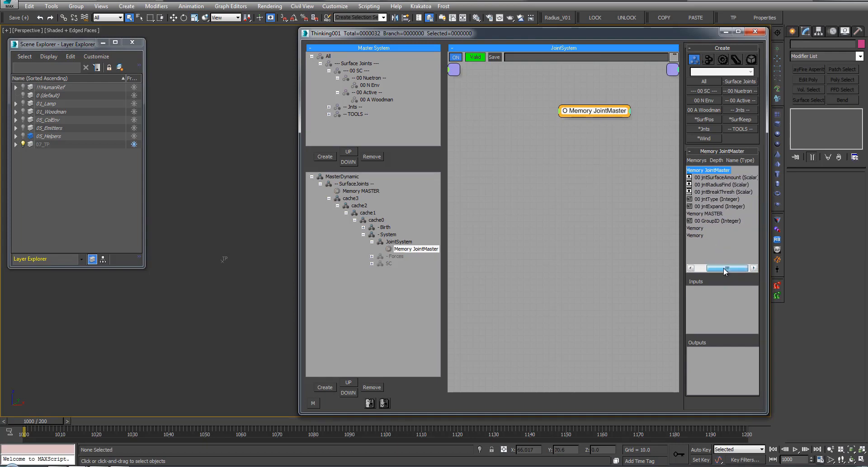
Add a Memory operator to JointSystem with jntSurfaceAmount, jntRadiusFind, jntBreakThresh, jntType and jntExpand from Memory JointMaster as its inputs.
left_click(560, 171)
middle_click_drag(591, 179, 595, 188)
key("Tab")
type("mem")
key("Return")
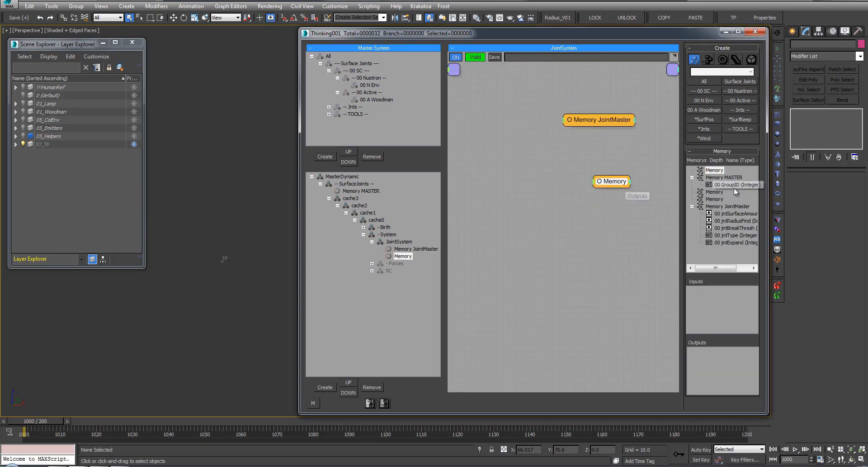
left_click_drag(730, 213, 734, 316)
left_click_drag(732, 221, 731, 312)
left_click_drag(732, 235, 731, 319)
Add a Float helper named Surface Amount and connect its value to the Memory operator's jntSurfaceAmount input.
left_click(527, 177)
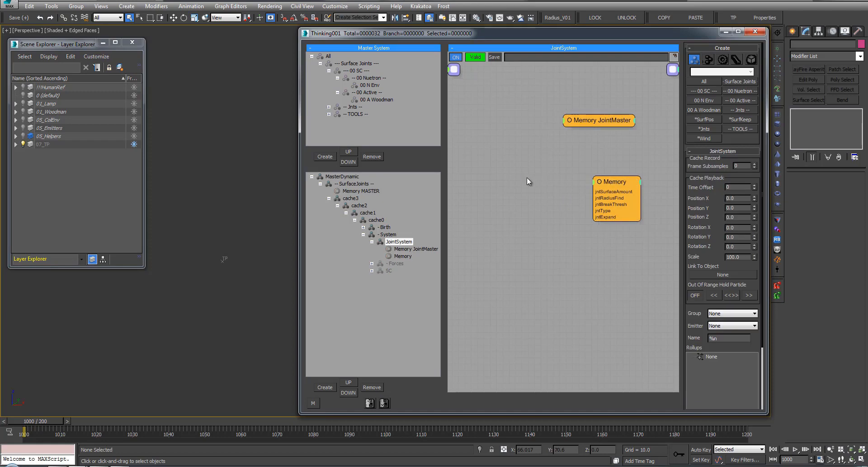
key("Tab")
type("floa")
key("Return")
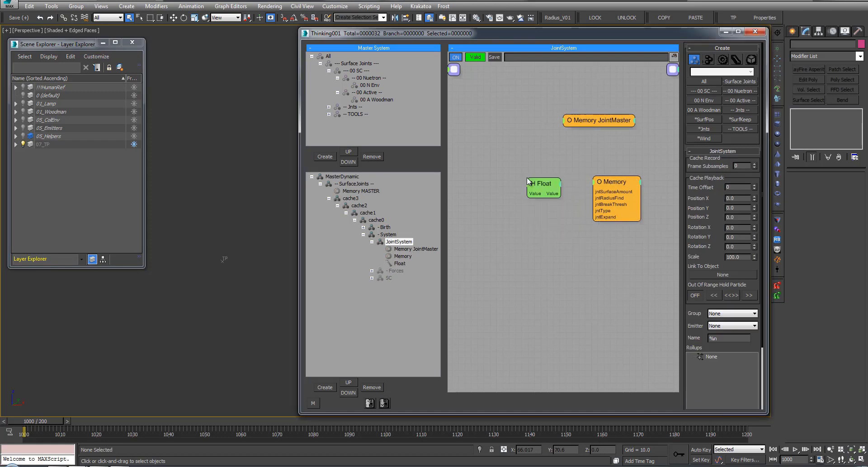
left_click_drag(538, 181, 485, 167)
key("Tab")
type("Su")
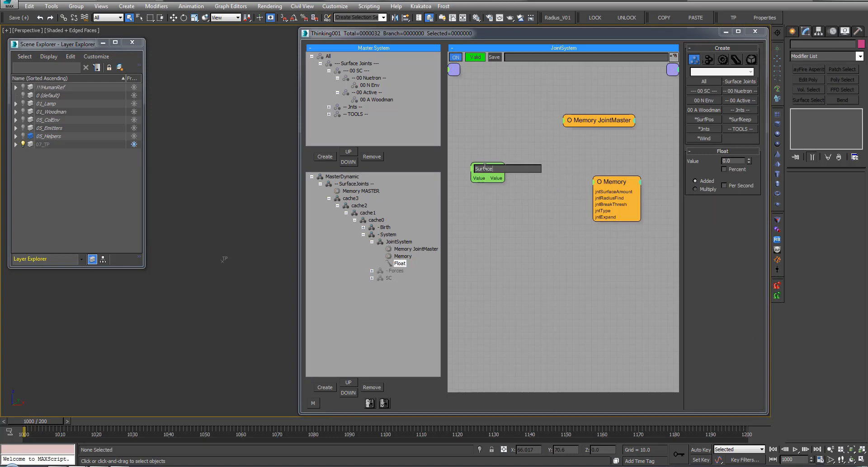
type("rface Amount")
key("Return")
left_click_drag(497, 178, 602, 193)
double_click(491, 167)
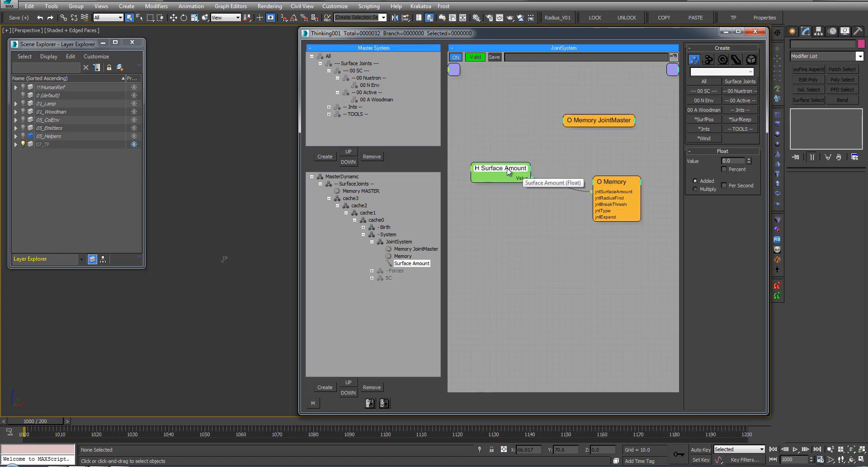
Duplicate the Surface Amount helper directly below the original and name the copy Radius Find.
scroll(547, 164, "down", 3)
middle_click_drag(552, 161, 550, 148)
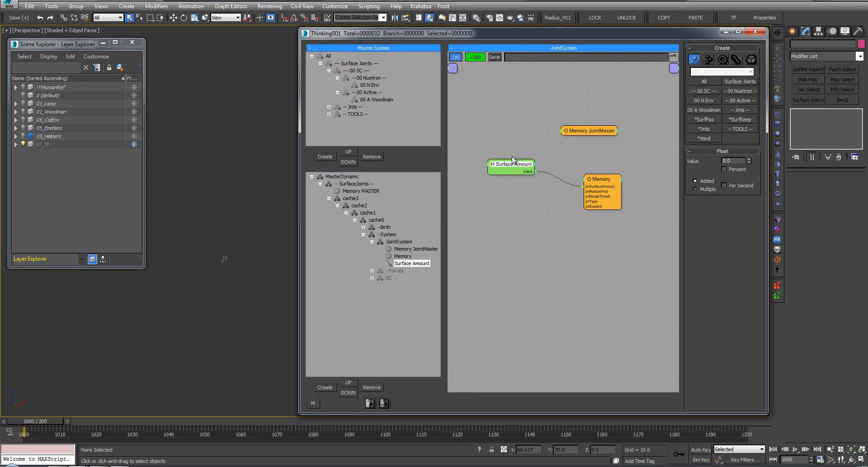
scroll(533, 117, "down", 2)
scroll(535, 122, "up", 4)
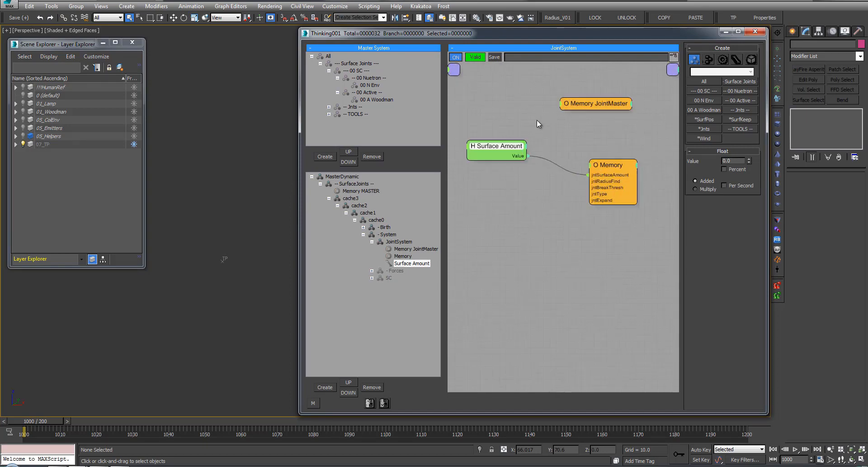
scroll(530, 124, "down", 2)
left_click_drag(508, 157, 513, 176)
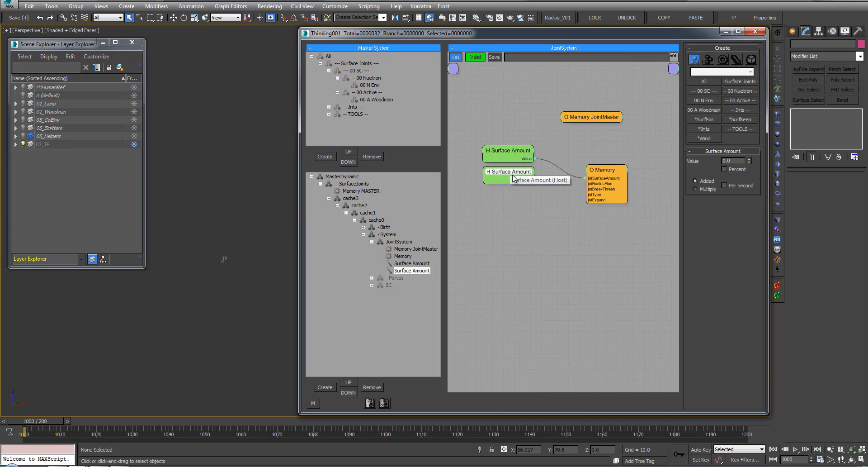
double_click(510, 172)
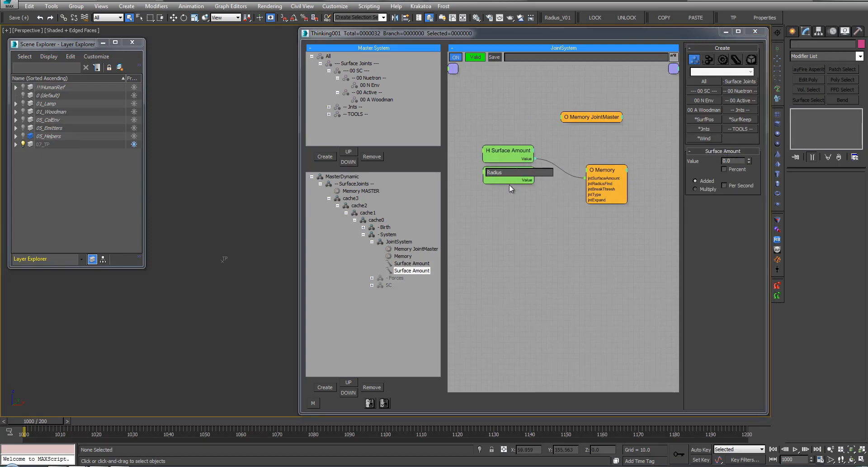
type("Radius Find")
key("Return")
Connect Radius Find to the Memory operator's jntRadiusFind input and duplicate the helper as Break Thresh.
mouse_move(526, 180)
left_mouse_down()
mouse_move(586, 184)
mouse_move(521, 182)
mouse_move(511, 208)
left_mouse_up()
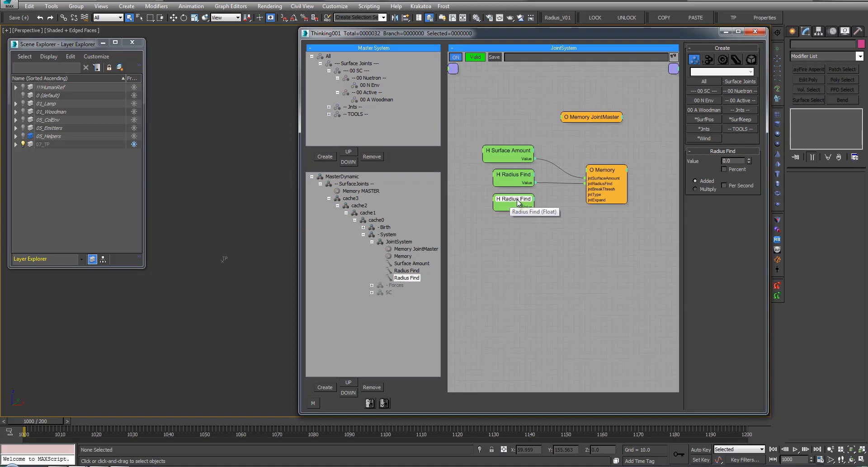
left_click_drag(734, 161, 703, 163)
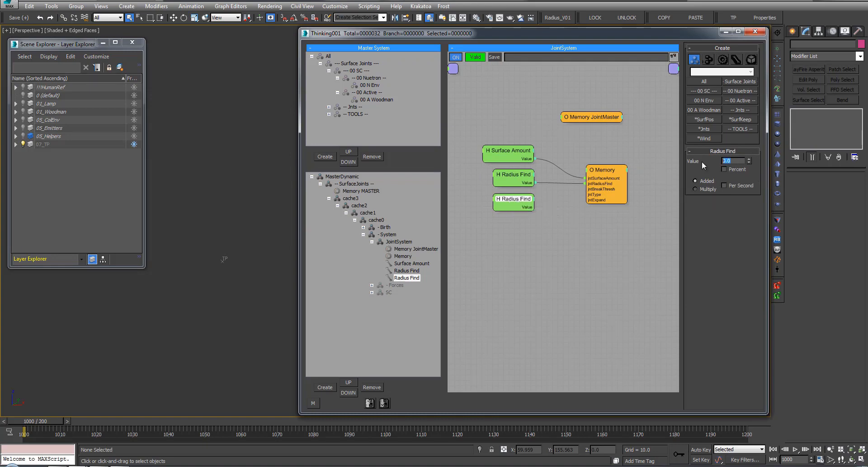
left_click(511, 203)
double_click(509, 199)
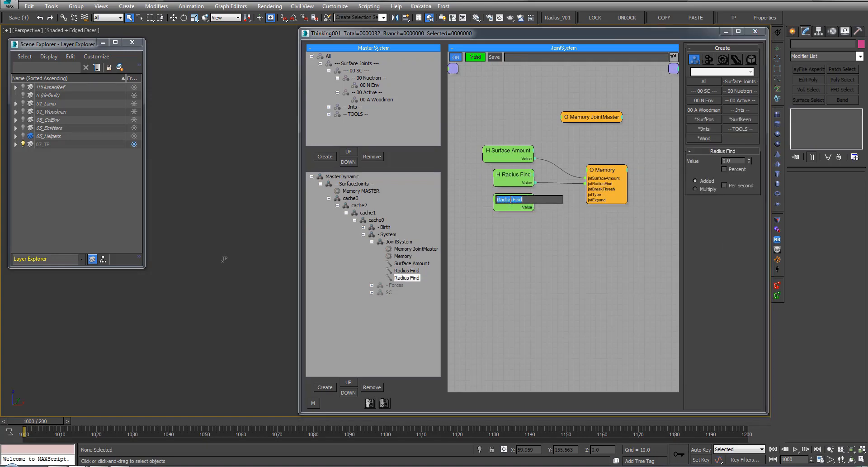
type("Break Thresh")
key("Return")
Duplicate the Break Thresh helper farther down the graph and name the copy Joint Type.
left_click_drag(511, 202, 511, 255, "shift")
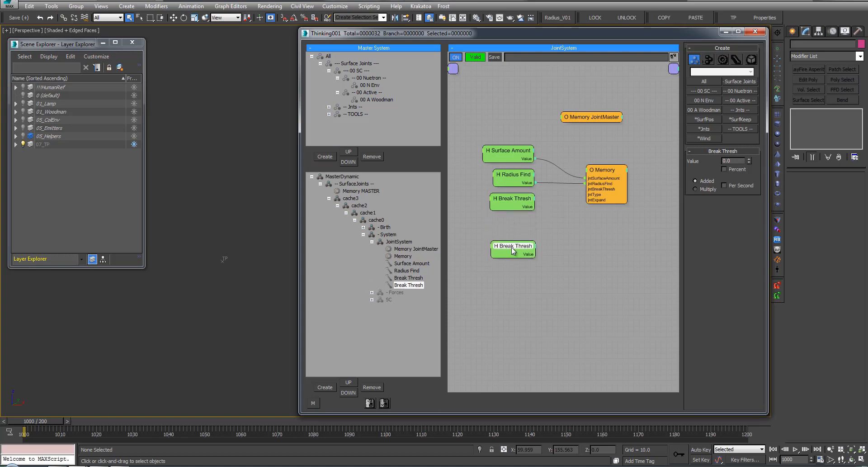
double_click(513, 247)
type("J")
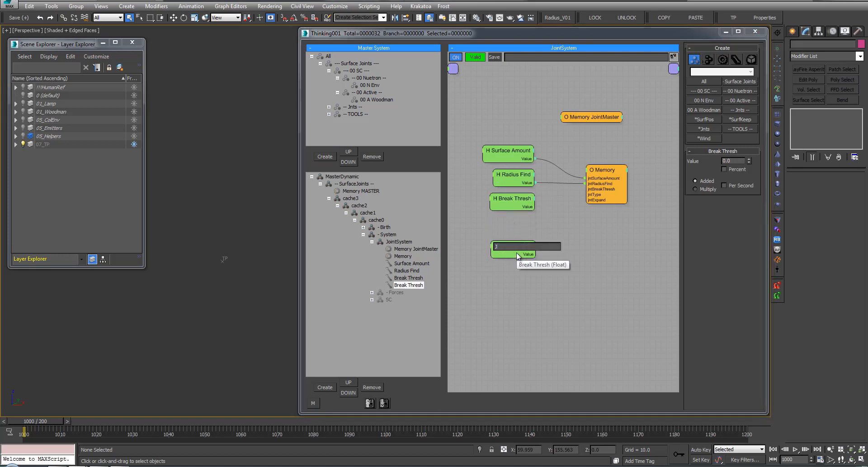
type("oint Type")
key("Return")
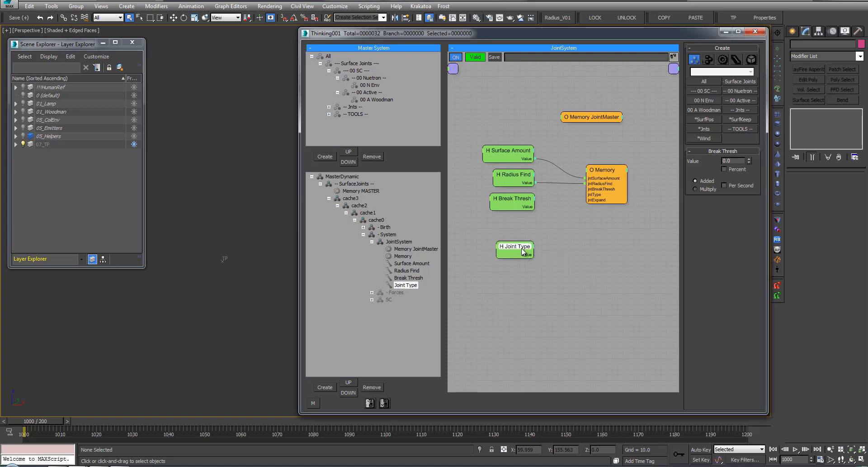
Duplicate the Joint Type helper just below it and name the copy Joint Expand.
left_click_drag(523, 252, 519, 279, "shift")
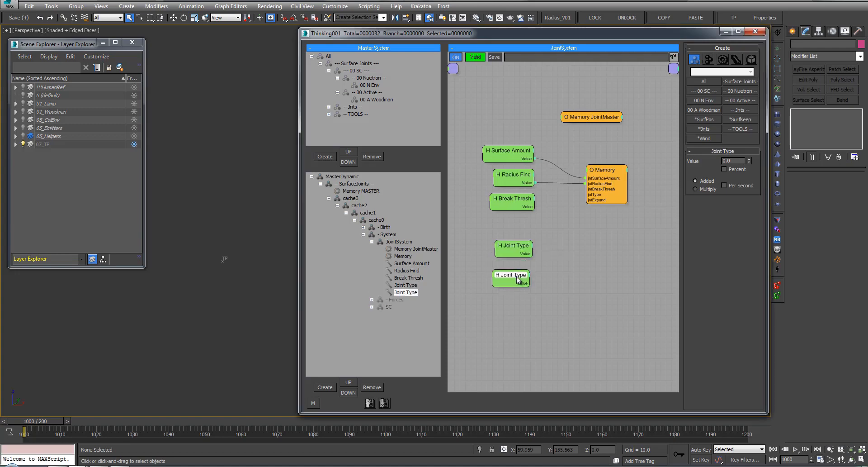
double_click(518, 278)
type("Joint Expand")
key("Return")
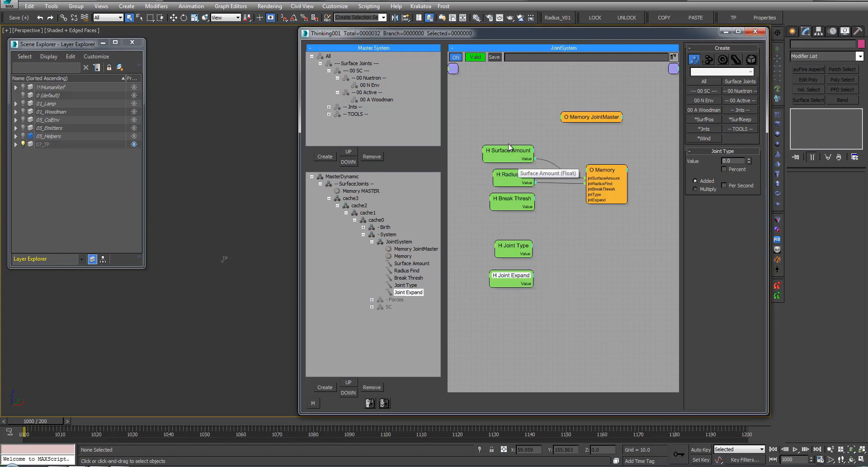
Move the Memory operator slightly lower beside the column of value helpers.
left_click(529, 291)
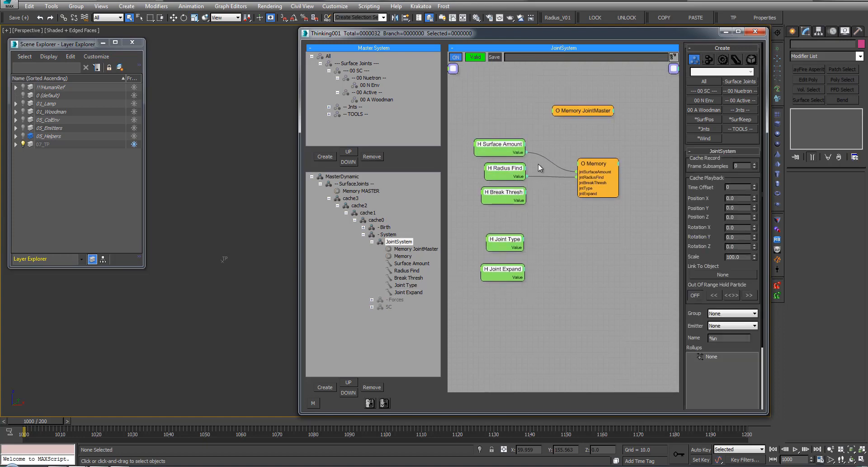
middle_click_drag(552, 139, 562, 144)
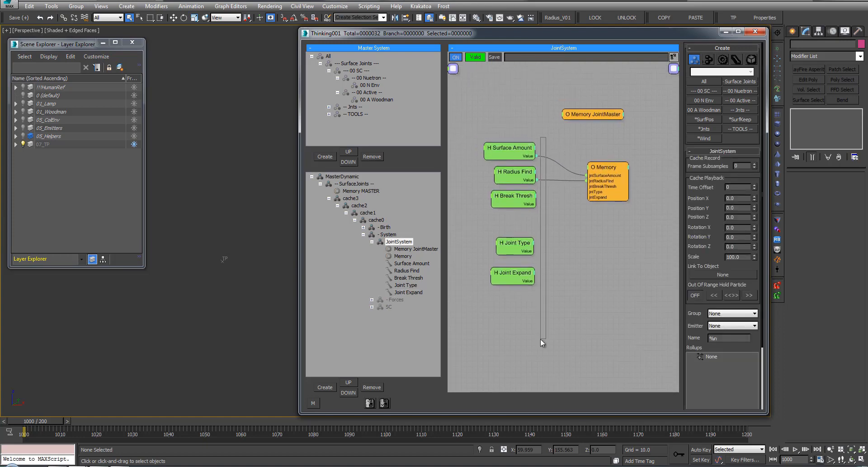
left_click_drag(606, 167, 610, 180)
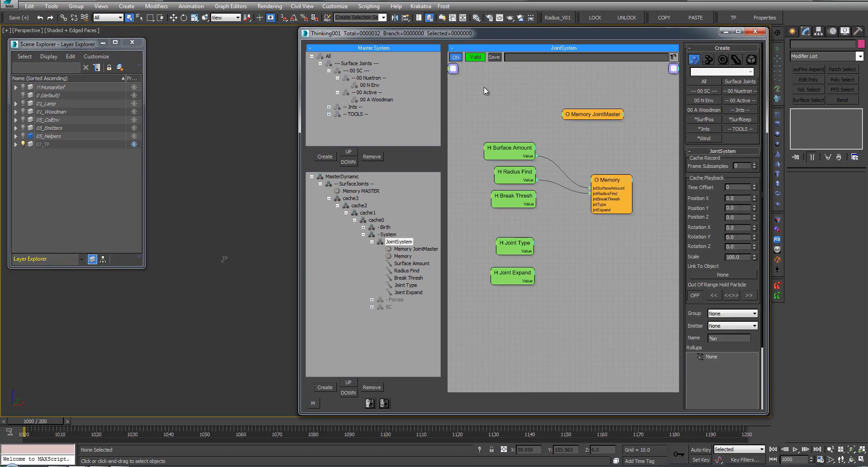
middle_click_drag(564, 165, 563, 165)
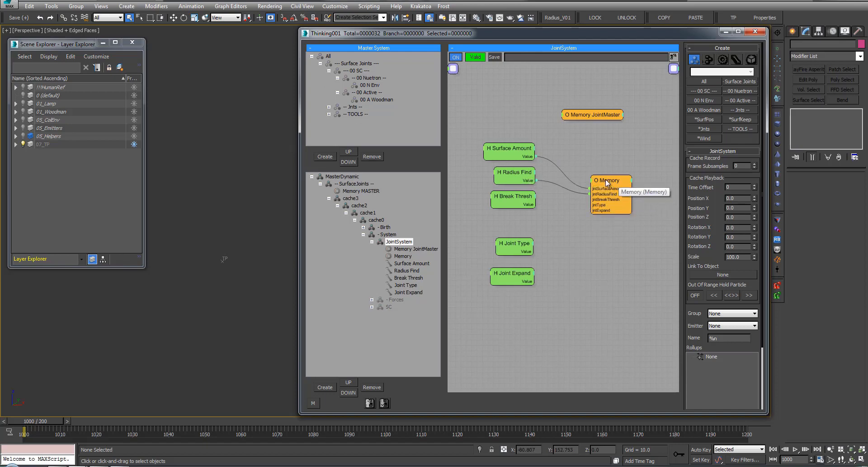
left_click_drag(607, 180, 609, 184)
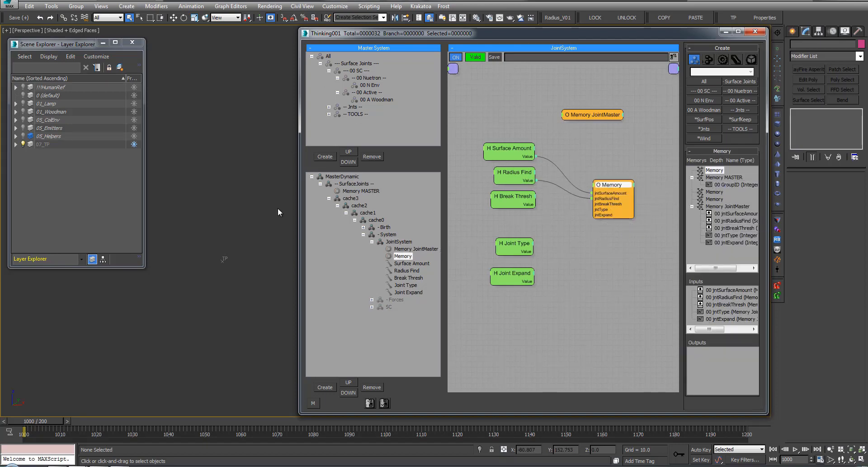
middle_click_drag(582, 162, 582, 157)
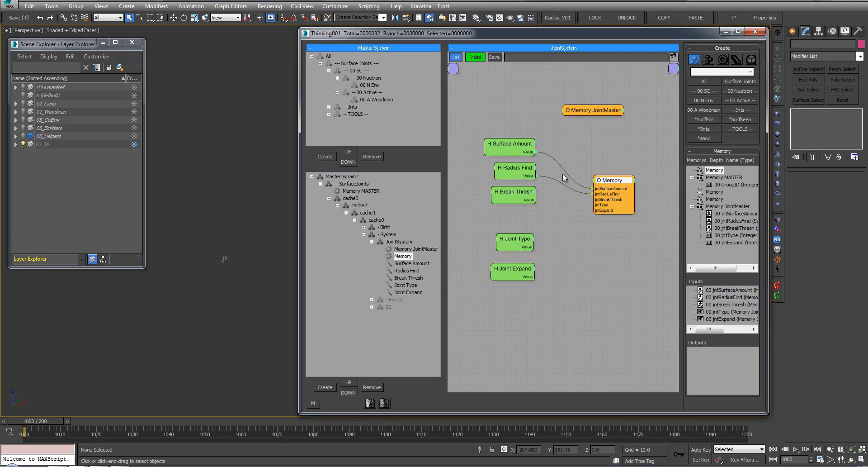
left_click_drag(511, 192, 512, 193)
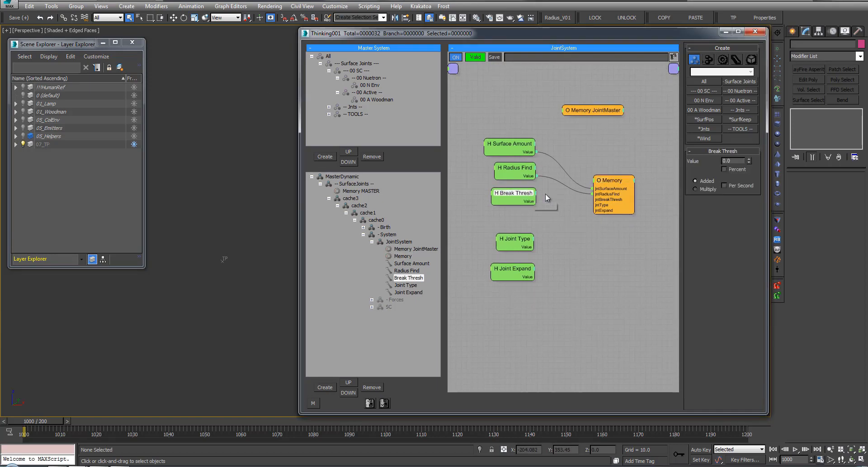
left_click_drag(467, 132, 541, 308)
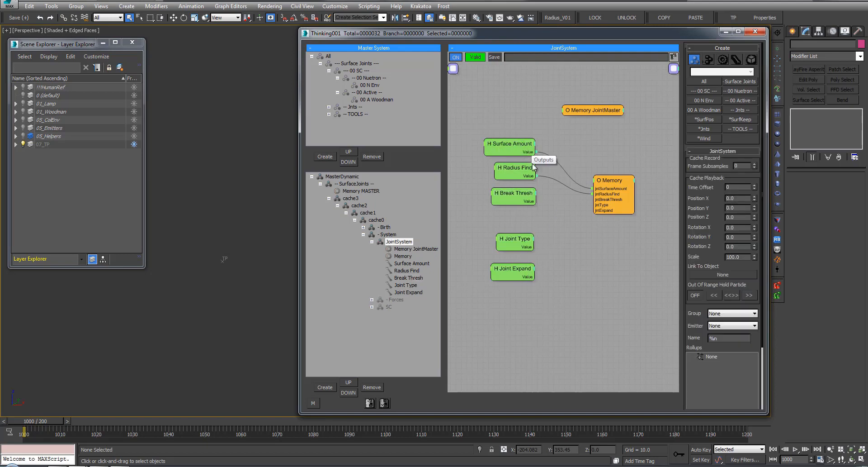
left_click_drag(552, 135, 544, 230)
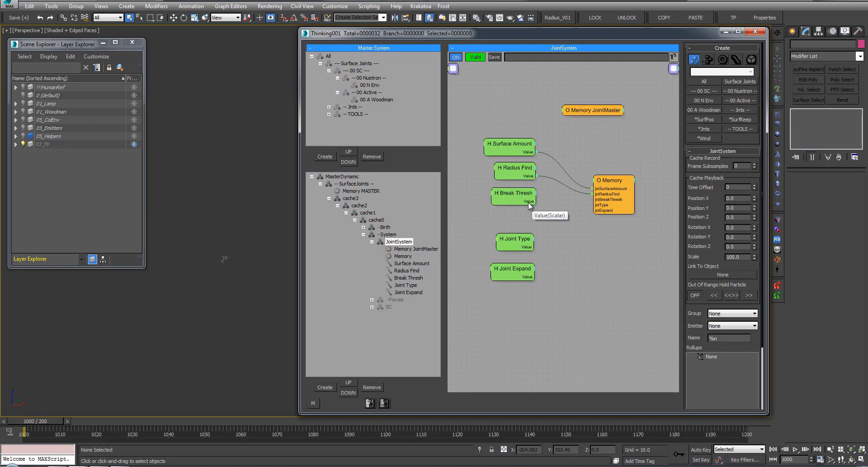
Connect Break Thresh, Joint Type and Joint Expand to the Memory operator's jntBreakThresh, jntType and jntExpand inputs.
left_click_drag(529, 202, 597, 202)
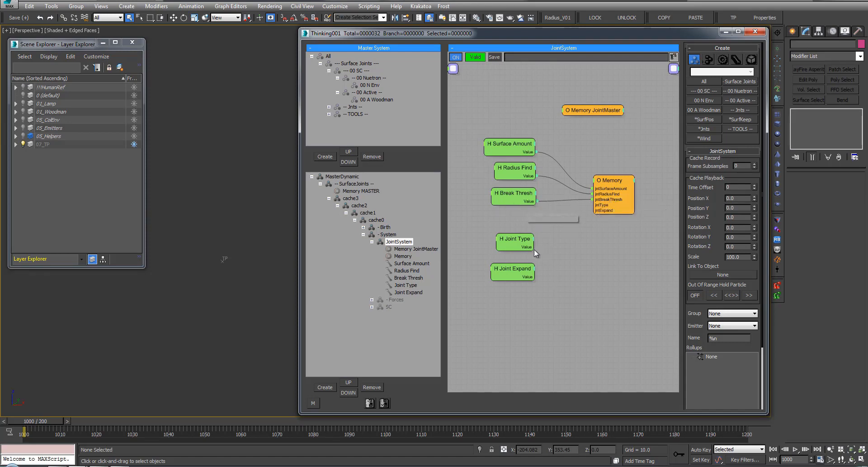
left_click_drag(526, 247, 594, 205)
left_click_drag(535, 277, 593, 210)
left_click(521, 271)
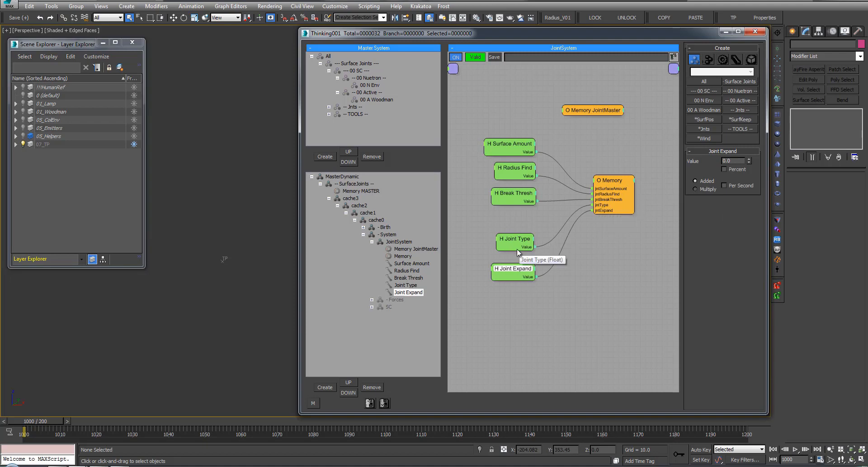
left_click_drag(607, 199, 607, 205)
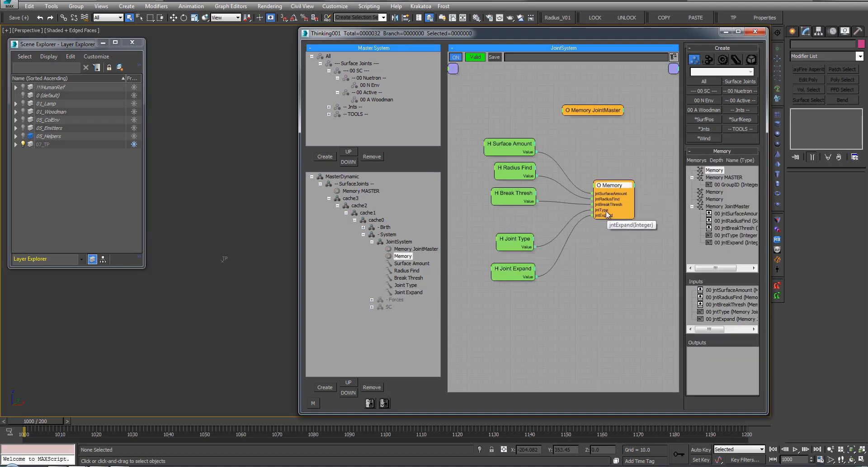
Replace the Joint Expand float helper with an Integer helper and connect it to the Memory operator's jntExpand input.
left_click(518, 272)
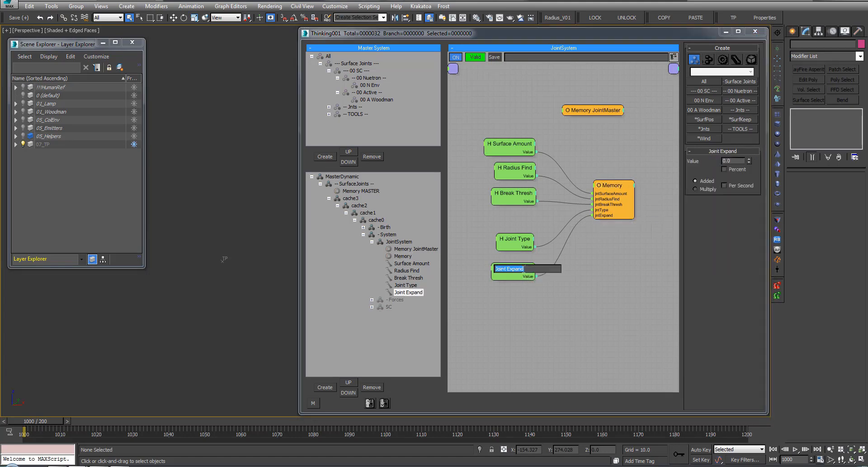
key("Delete")
double_click(508, 270)
type("integer")
key("Return")
left_click(536, 275)
left_click(510, 301)
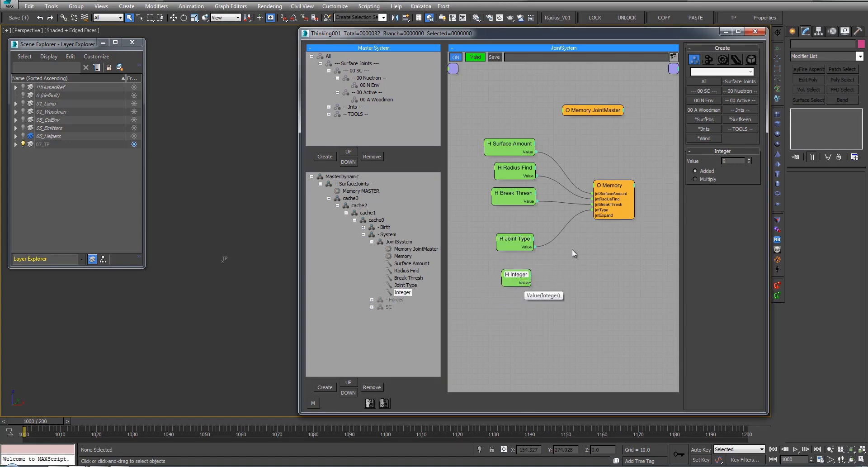
left_click_drag(602, 217, 602, 216)
Align the new Integer helper with the column of helpers and rename it Joint Expand.
left_click_drag(515, 278, 519, 273)
double_click(519, 273)
type("Joint Expand")
key("Return")
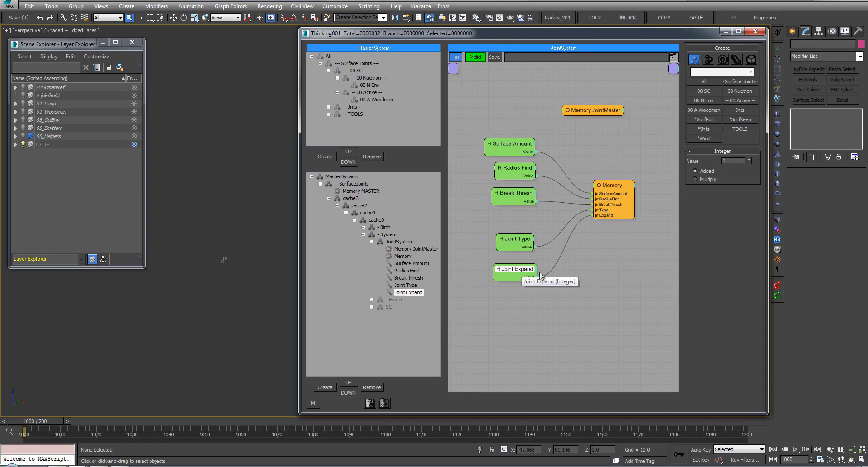
Replace the Joint Type float helper with an Integer helper and connect it to the Memory operator's jntType input.
left_click(514, 240)
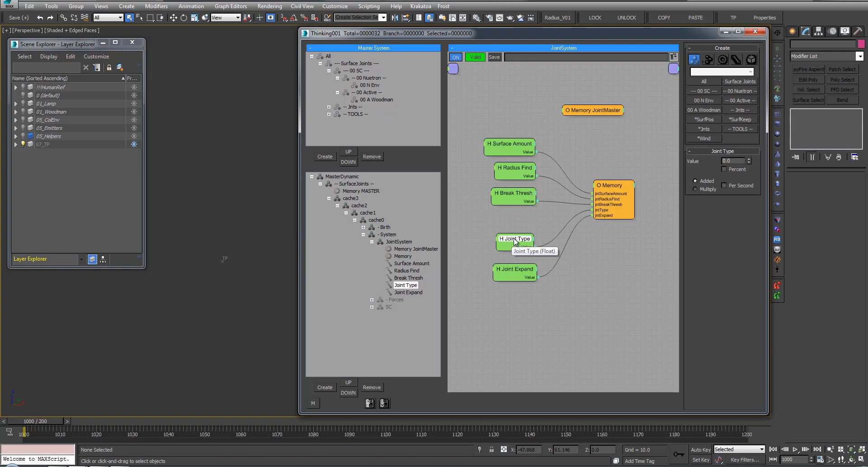
key("Delete")
key("Tab")
type("int")
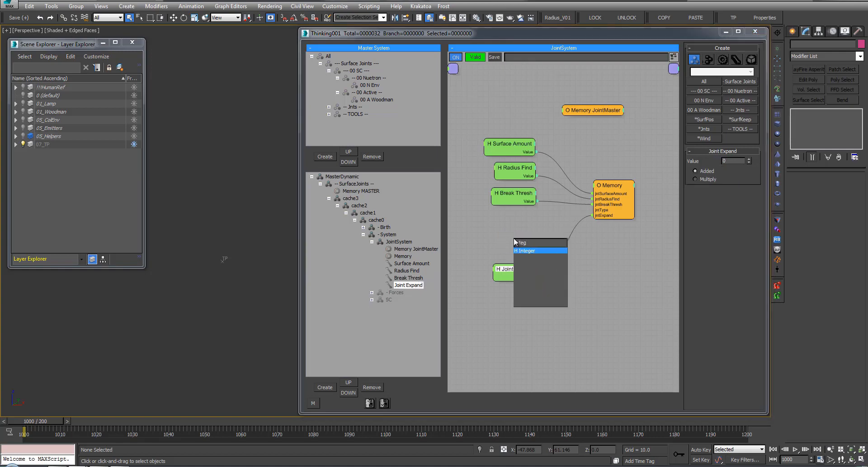
key("Return")
left_click_drag(524, 248, 593, 210)
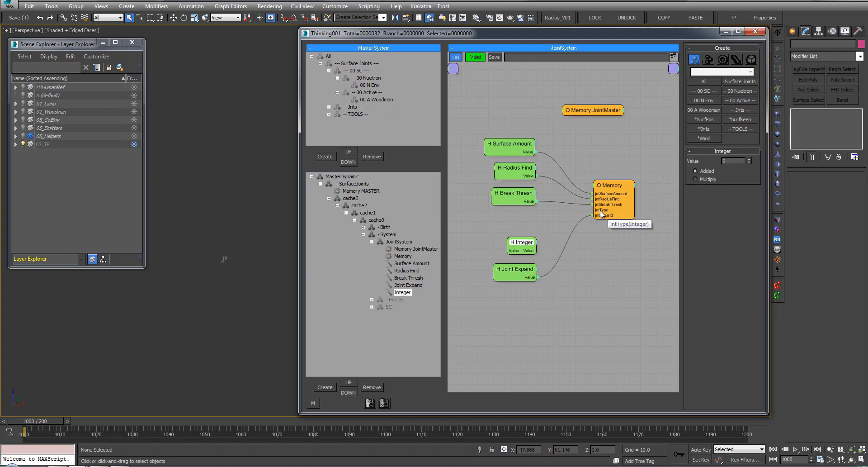
Rename the Integer helper wired to jntType as Joint Type.
double_click(527, 242)
type("Joi")
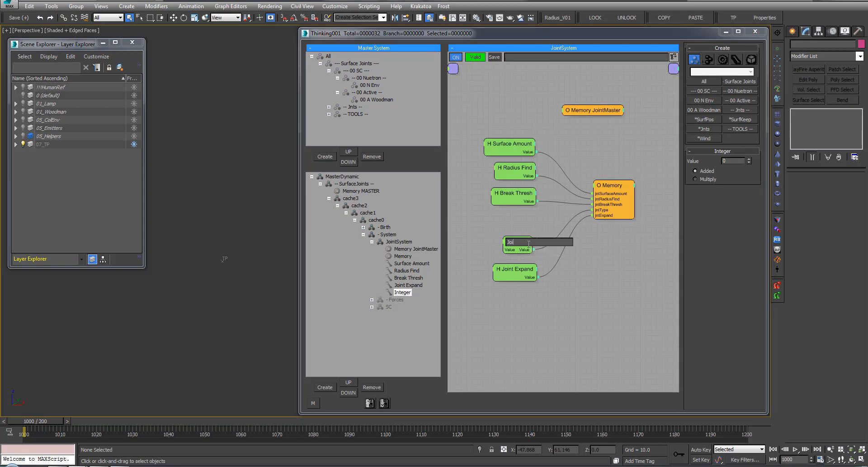
type("nt Type")
key("Return")
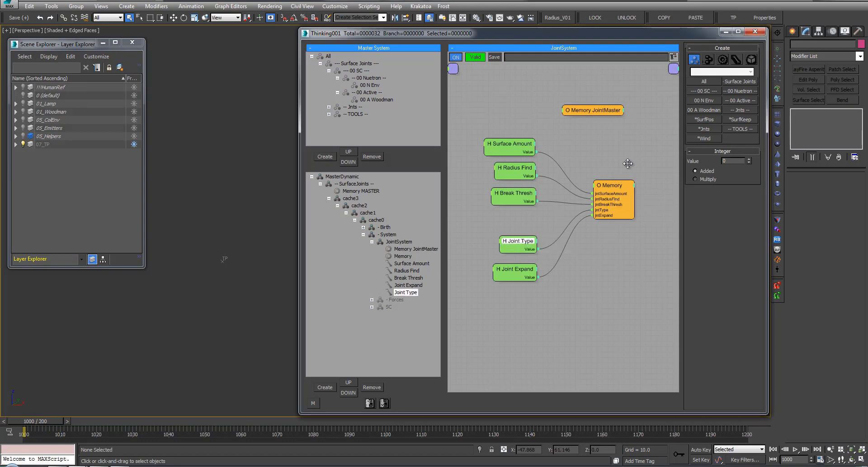
Reposition the Memory JointMaster node above and slightly beyond the Memory operator.
middle_click_drag(630, 163, 626, 163)
left_click_drag(590, 115, 619, 134)
middle_click_drag(592, 117, 585, 110)
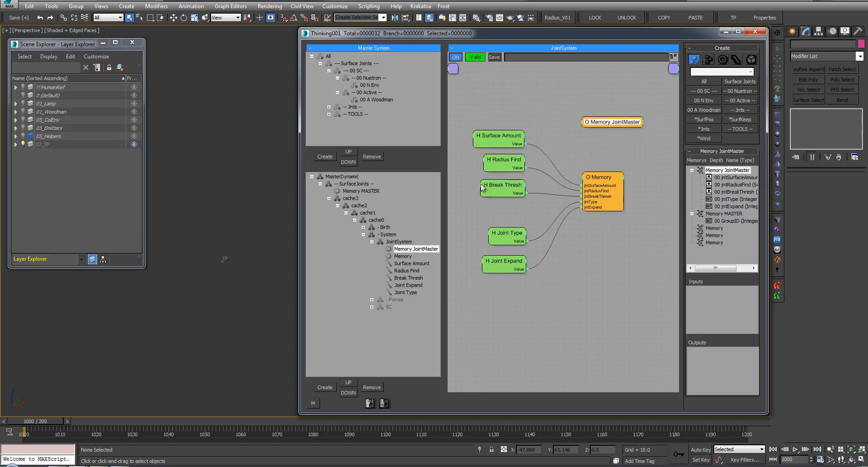
middle_click_drag(552, 142, 554, 140)
middle_click_drag(511, 204, 513, 205)
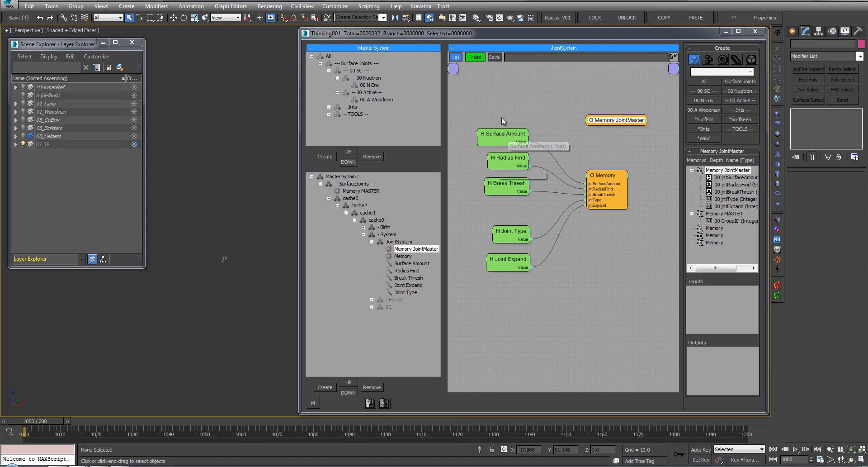
left_click(525, 120)
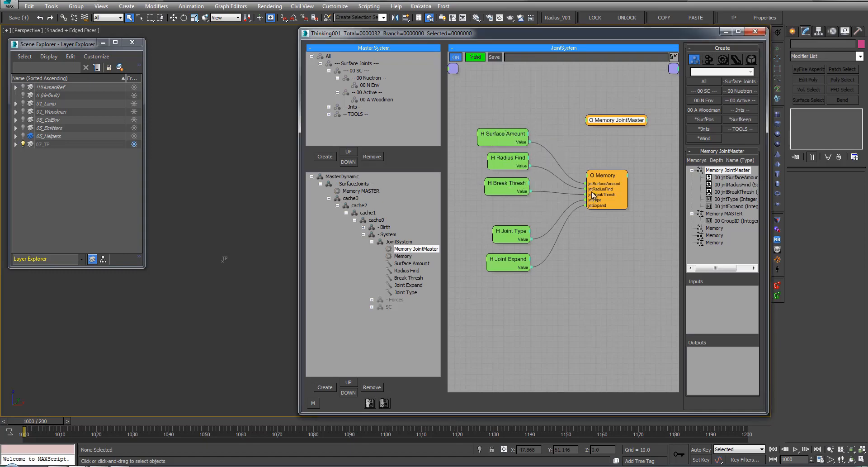
Reorder JointSystem's operators so that Memory comes last, after Joint Type, and nudge the Memory JointMaster node.
left_click_drag(403, 257, 406, 292)
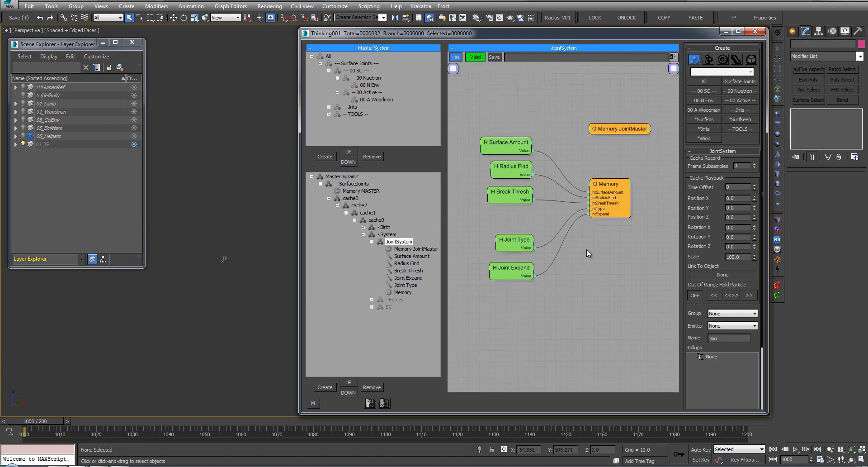
left_click(608, 129)
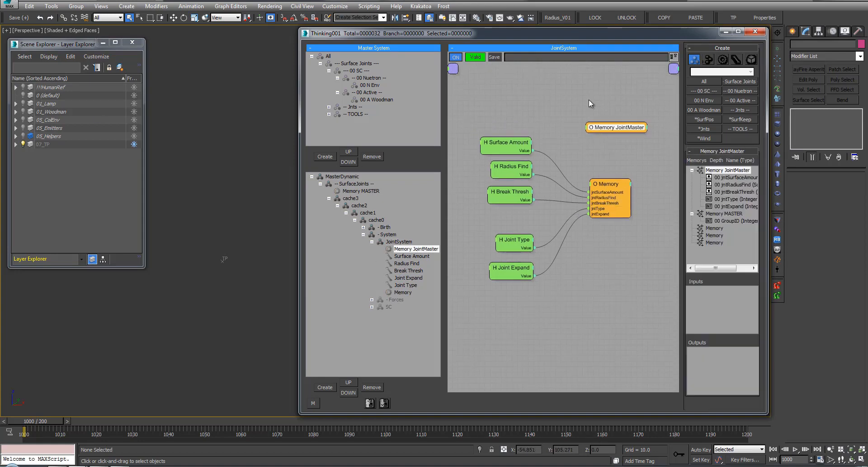
left_click(389, 241)
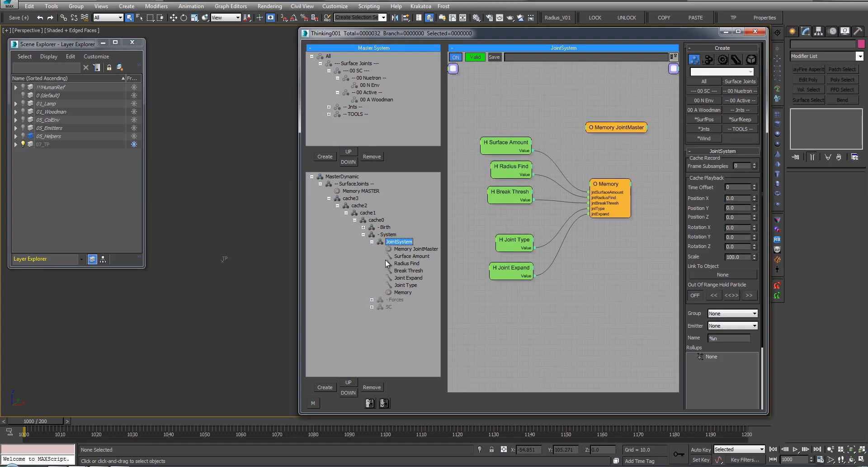
left_click(325, 388)
left_click(404, 300)
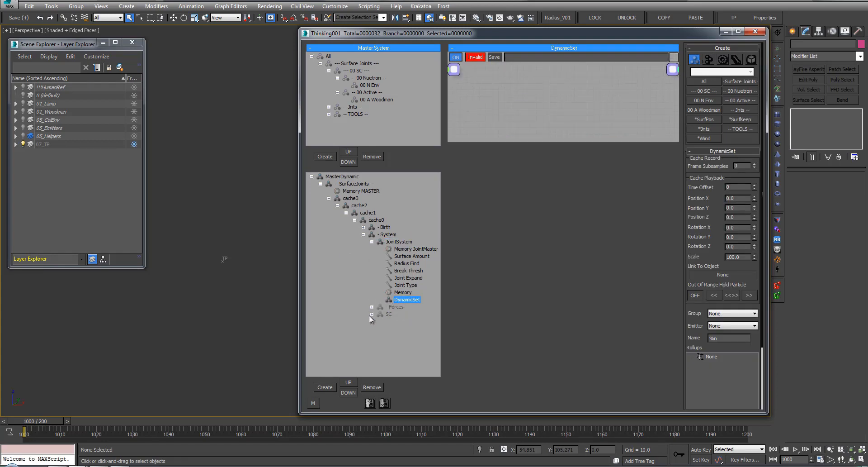
left_click(326, 385)
left_click(326, 386)
left_click(325, 385)
left_click(325, 385)
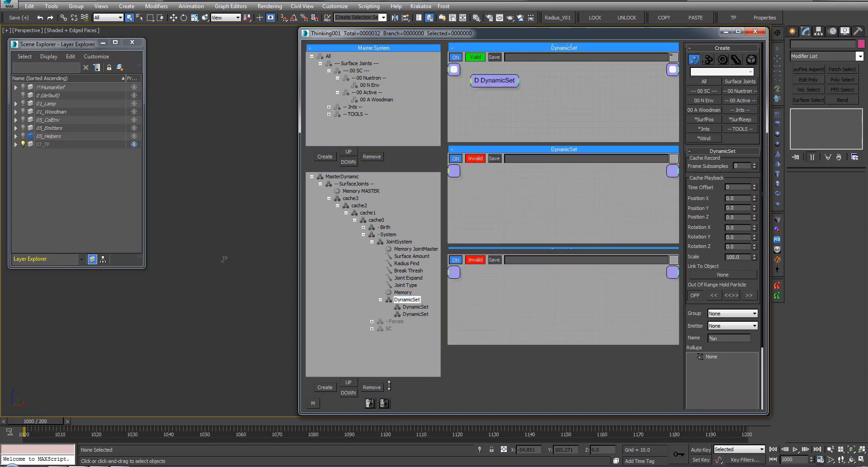
left_click(408, 309)
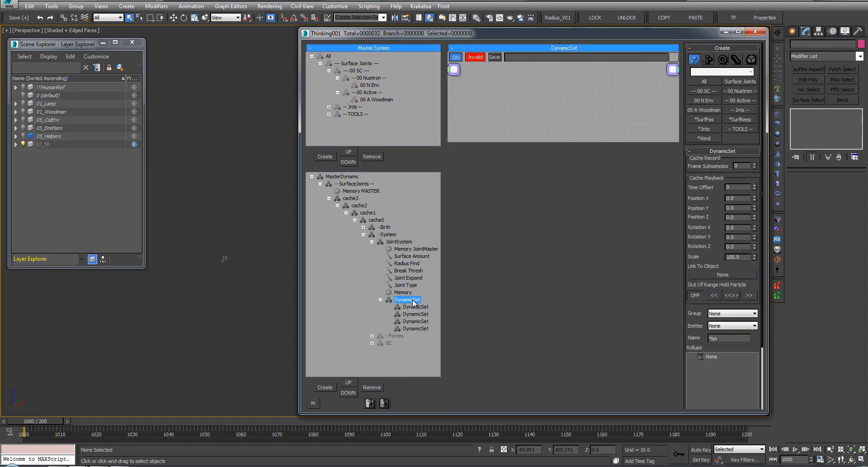
left_click(412, 300)
left_click(372, 386)
Create a dynamic set inside JointSystem, name it Born, and enlarge its wiring area.
left_click(393, 242)
left_click(326, 387)
left_click(403, 299)
left_click(401, 300)
type("Born")
key("Return")
left_click_drag(511, 138, 487, 374)
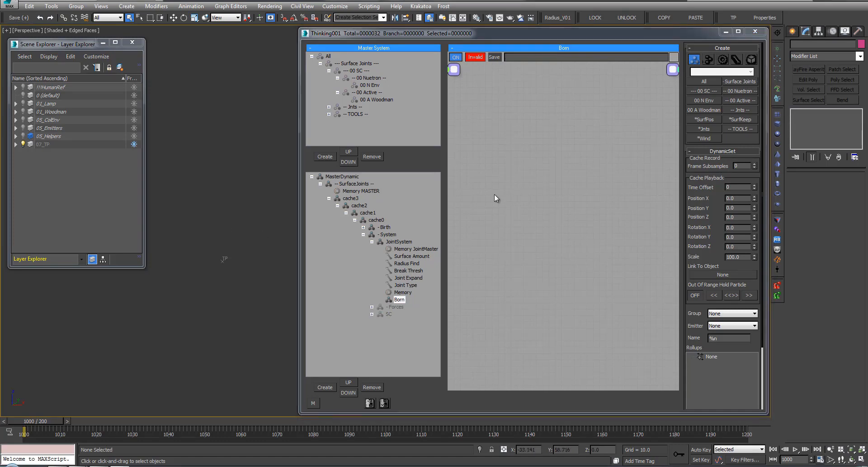
left_click_drag(297, 138, 264, 137)
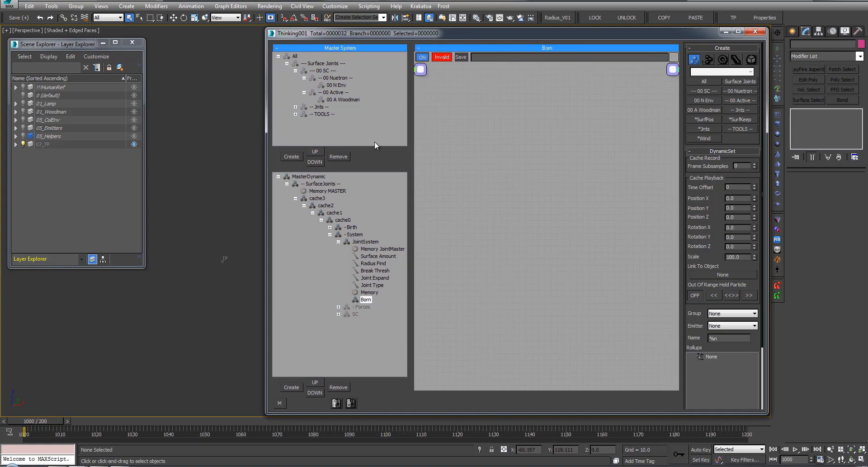
Add the --- 00 SC --- group as a node in the Born set and widen the editor window.
right_click(383, 129)
mouse_move(428, 132)
left_click(498, 153)
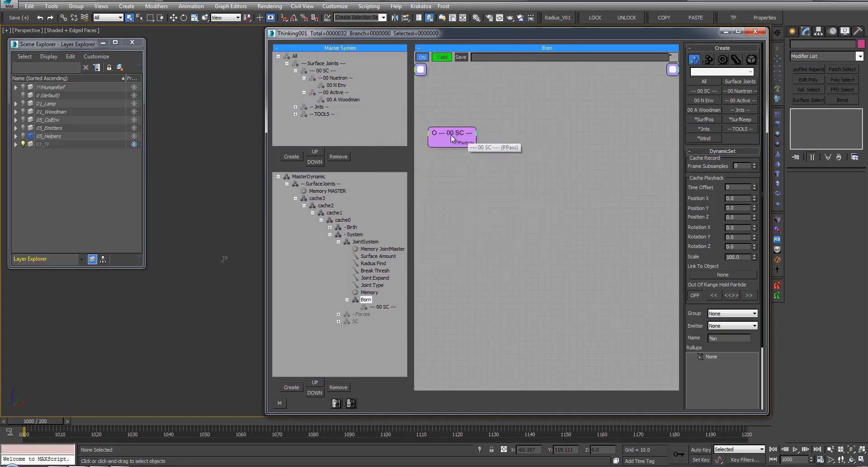
left_click(303, 78)
left_click(304, 85)
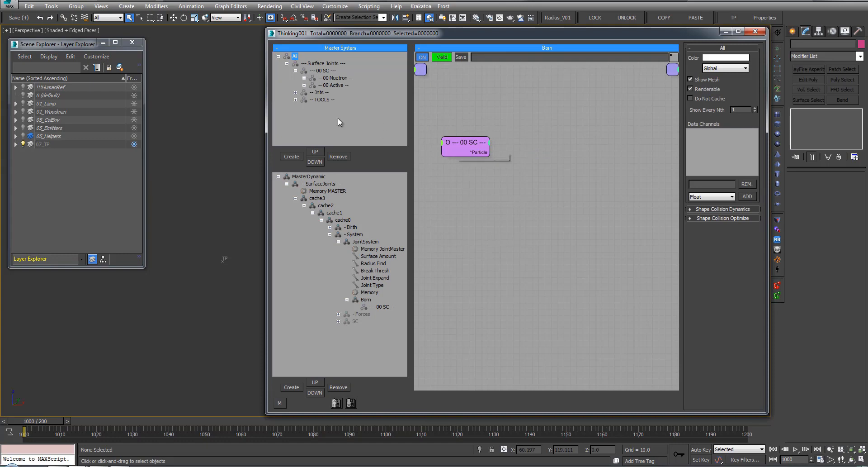
left_click(304, 77)
left_click(304, 92)
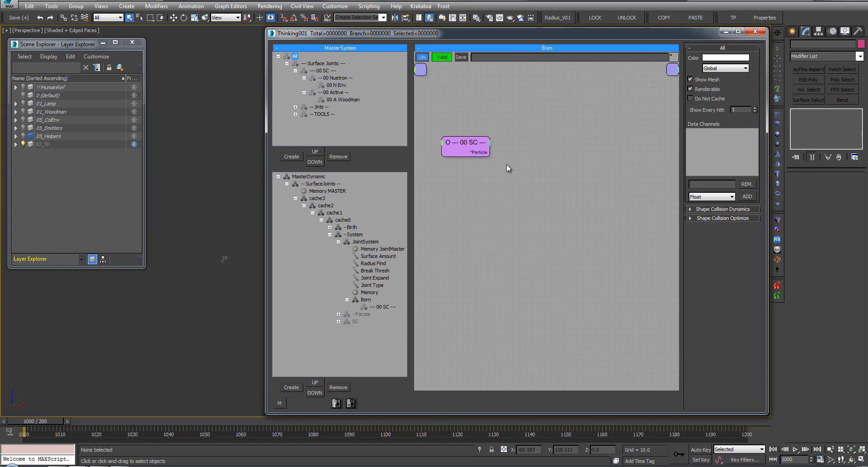
left_click(464, 142)
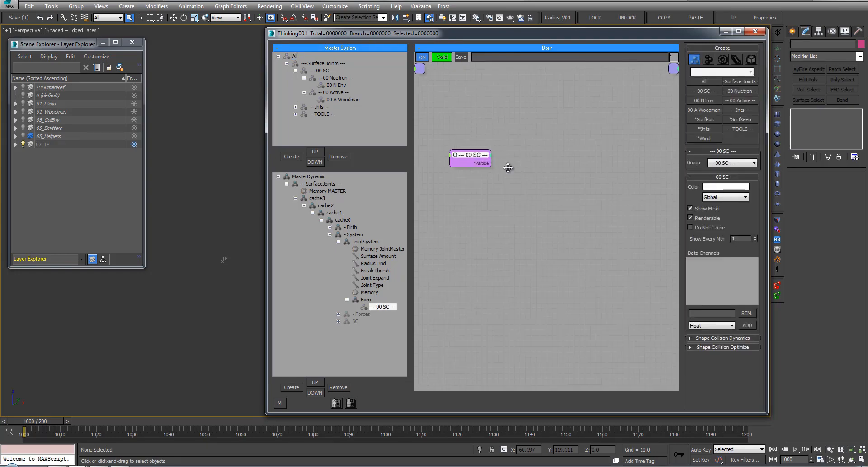
left_click_drag(266, 165, 214, 167)
middle_click_drag(478, 223, 459, 213)
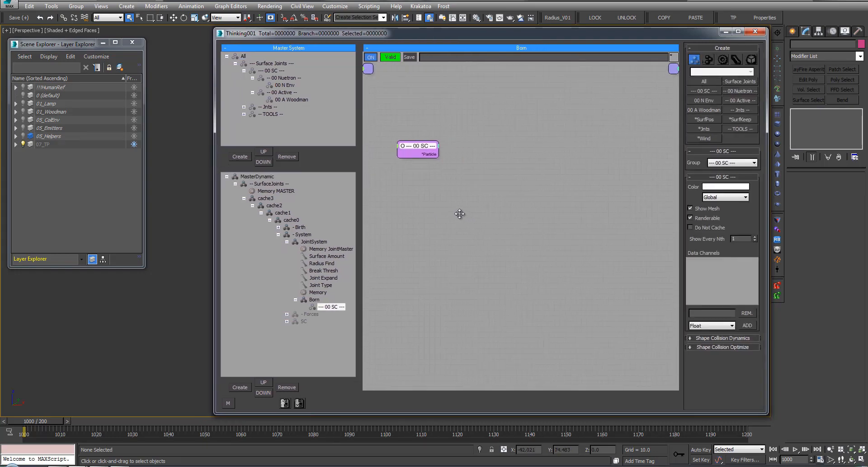
Add a PositionBorn operator to the Born set and assign it to the *SurfPos group.
left_click(460, 175)
middle_click_drag(530, 151, 525, 148)
right_click(526, 148)
type("posio")
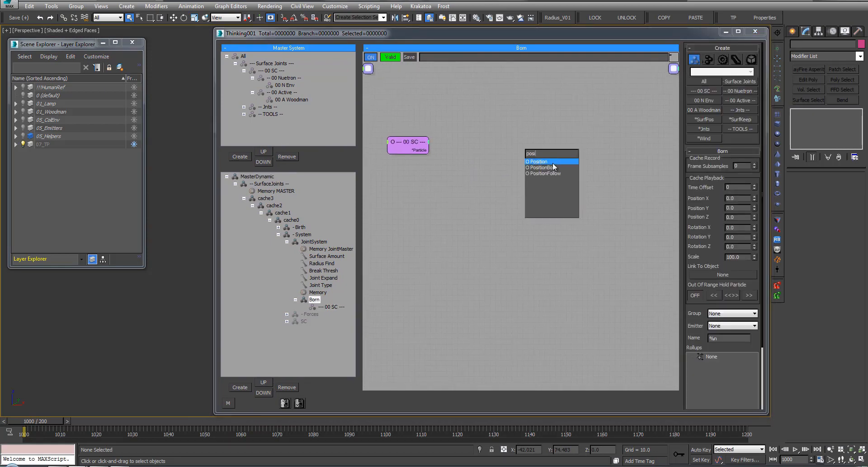
left_click(552, 170)
left_click_drag(553, 170, 610, 156)
left_click(719, 161)
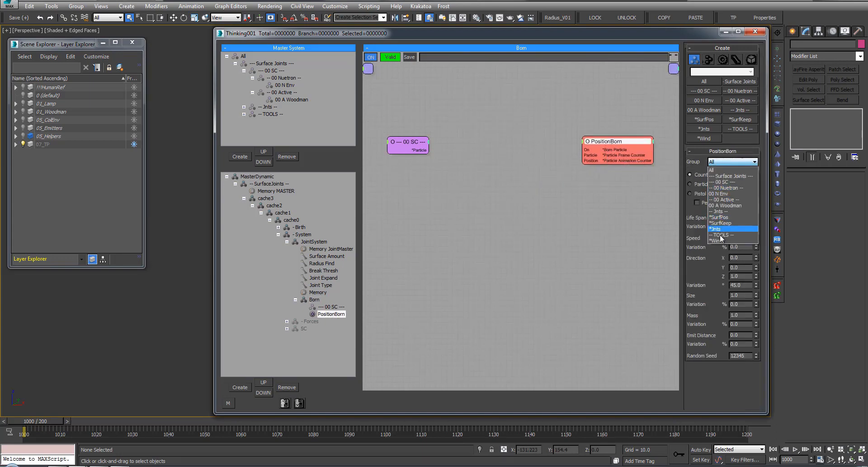
left_click(723, 217)
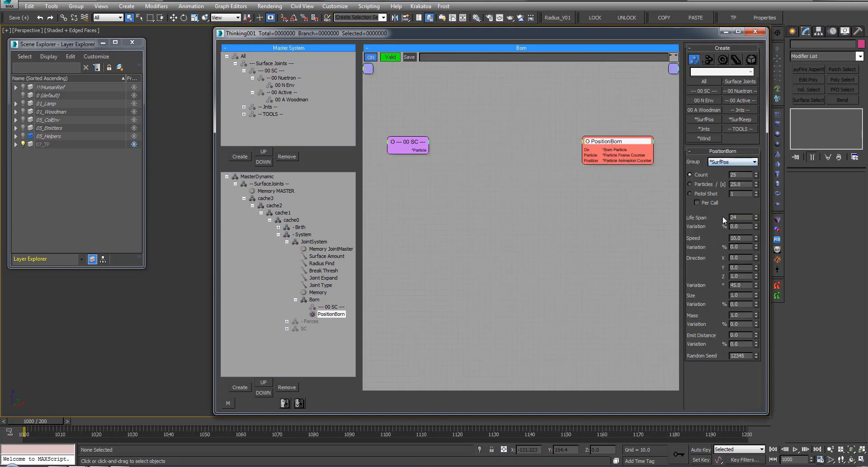
Set PositionBorn to Pistol Shot emission with a life span of 2 and a speed of 0.
left_click(699, 193)
type("2")
key("Tab")
key("Tab")
left_click_drag(627, 145, 633, 144)
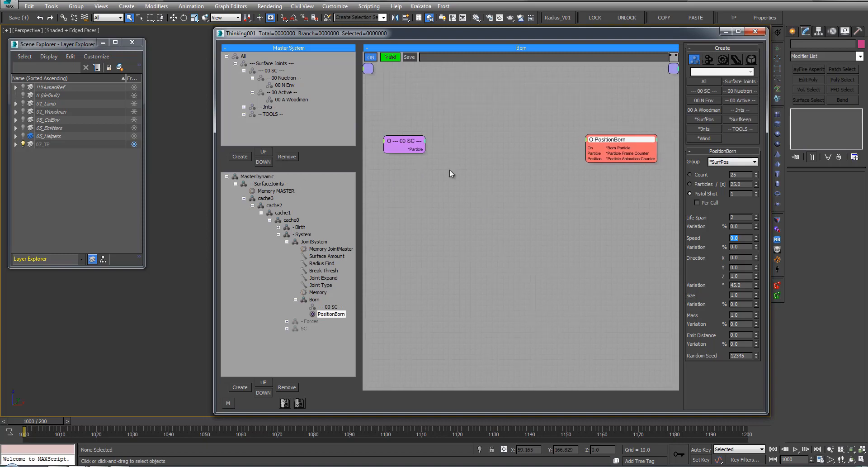
Widen the particle editor further and move the 00 SC node away from PositionBorn to make room between them.
scroll(454, 171, "down", 2)
left_click_drag(422, 157, 397, 156)
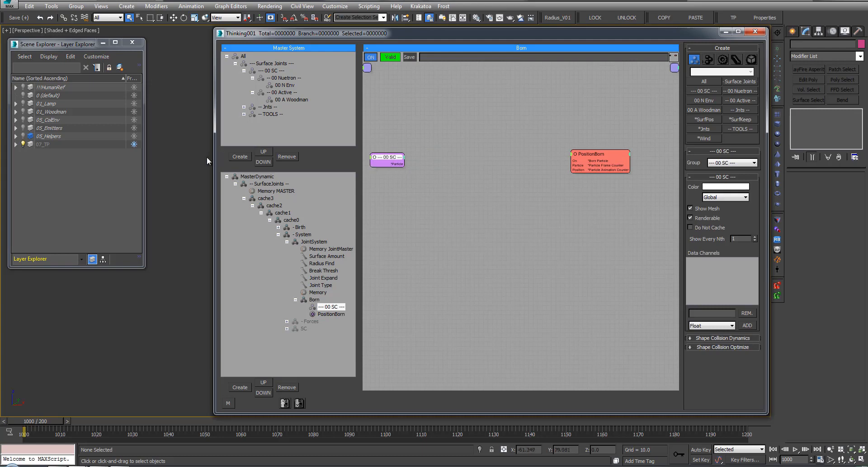
left_click_drag(216, 158, 159, 157)
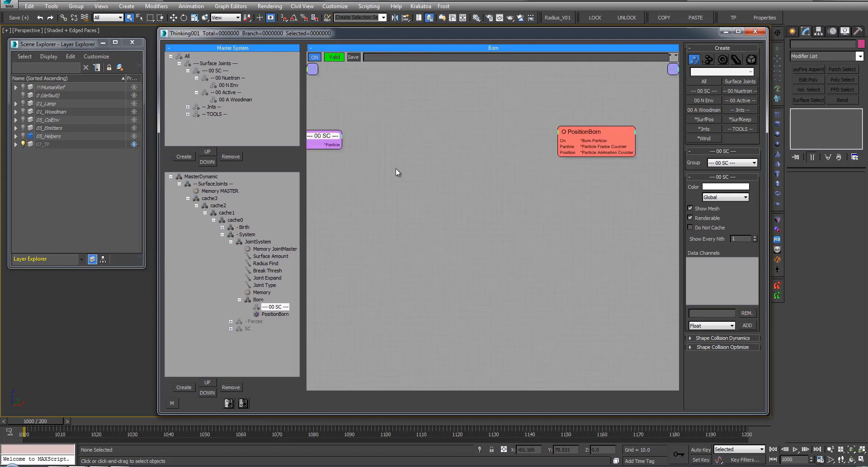
scroll(397, 167, "up", 2)
left_click(405, 157)
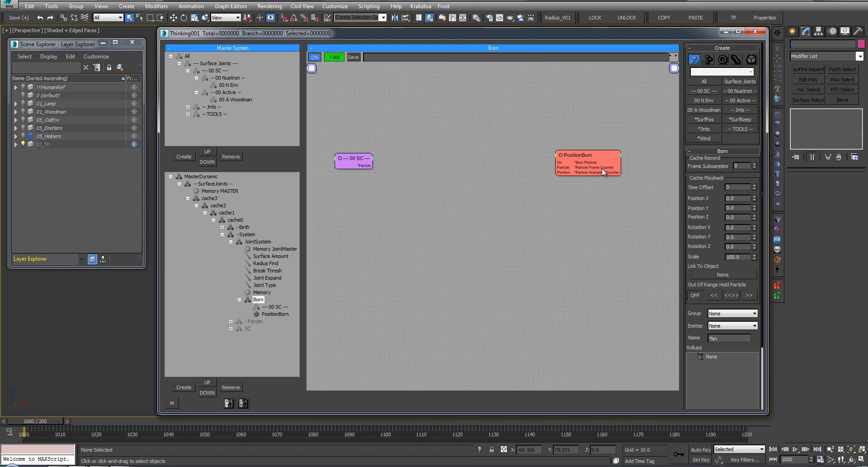
Add a Memory operator to the Born set and connect the 00 SC particle output to its Particle input.
key("Tab")
type("mem")
double_click(433, 179)
left_click_drag(381, 166, 425, 153)
Add a SurfacePos helper below Memory and connect the 00 SC particle output to its Particle Shape input.
left_click(423, 186)
key("Tab")
type("surface")
key("Down")
key("Down")
key("Return")
left_click_drag(368, 167, 424, 229)
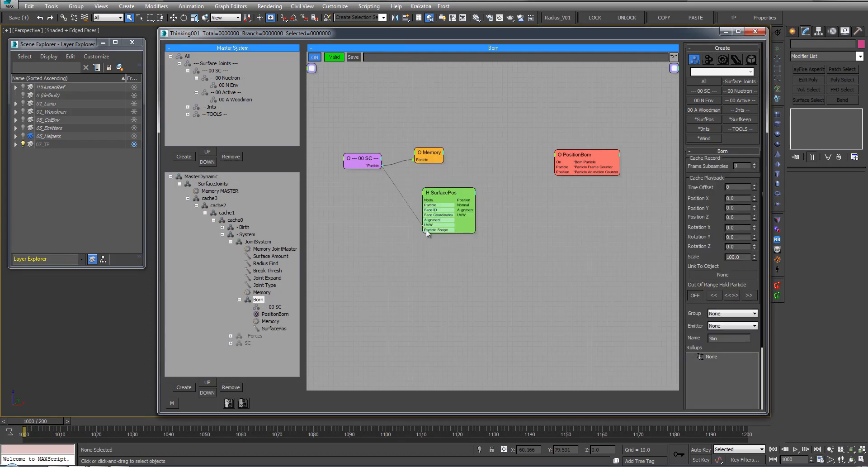
Set SurfacePos to Face mode and wire its Position and the 00 SC particle output into PositionBorn's Position and Particle inputs.
left_click(448, 193)
left_click(703, 178)
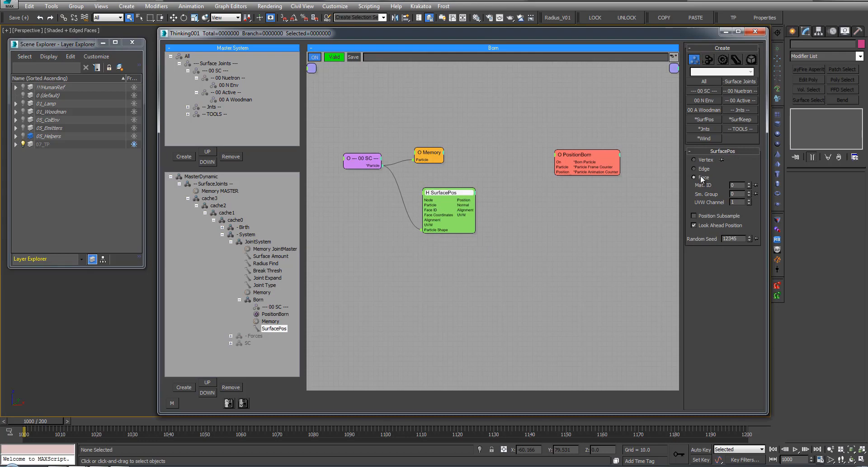
left_click_drag(476, 199, 380, 166)
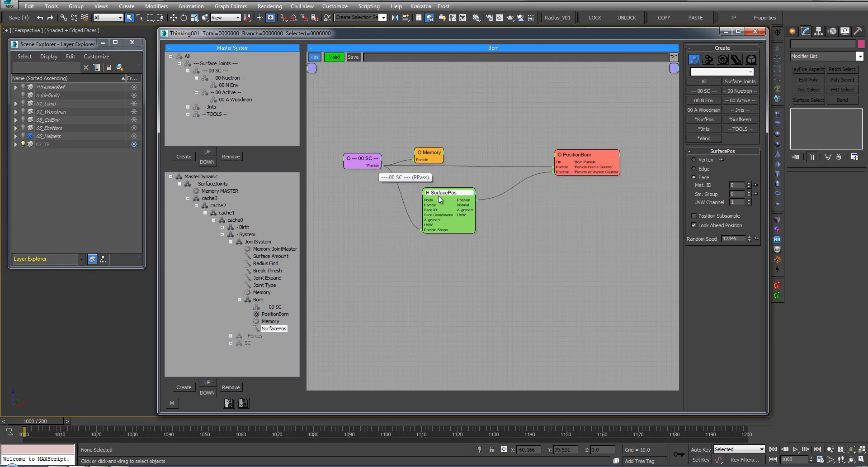
Collapse the SurfacePos node to its connected ports and space it and the Memory node apart.
double_click(437, 195)
left_click_drag(437, 197, 428, 212)
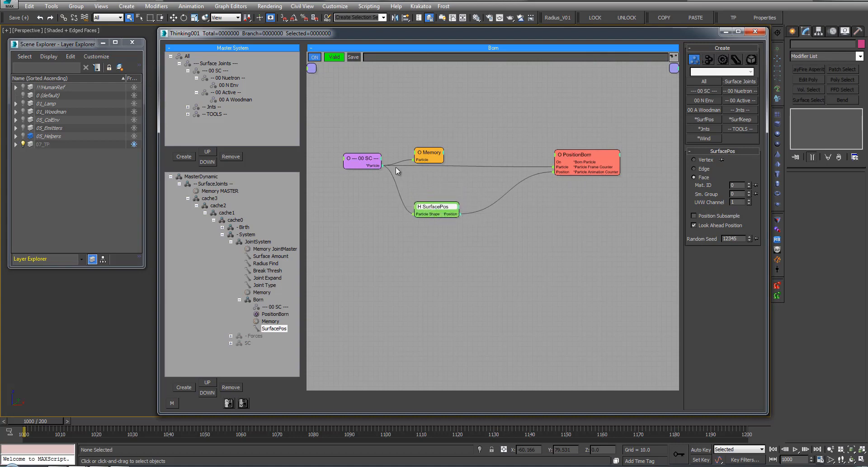
left_click_drag(439, 154, 437, 149)
Close the Scene Explorer and show the wooden figure in wireframe at frame 1001.
left_click(576, 155)
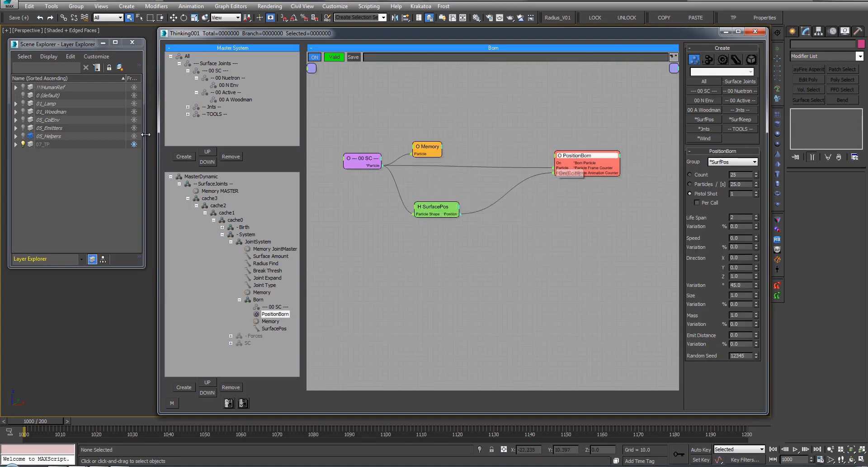
left_click(135, 46)
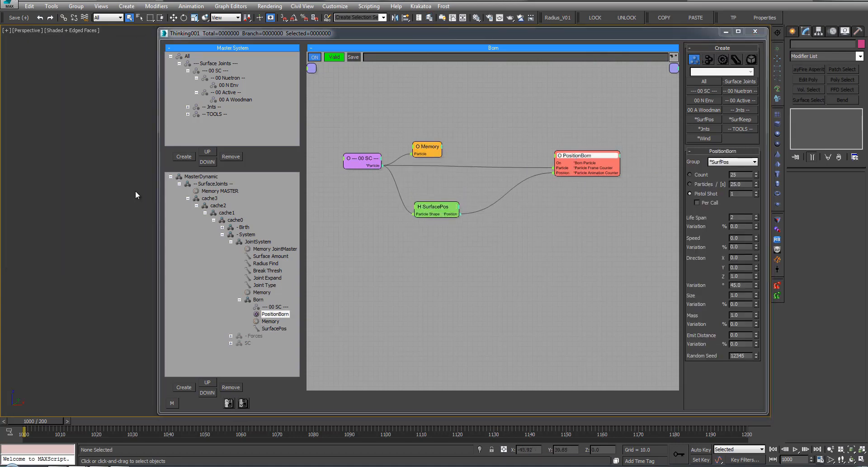
mouse_move(99, 178)
middle_mouse_down("alt")
mouse_move(76, 185)
mouse_move(110, 197)
mouse_move(83, 187)
middle_mouse_up("alt")
key("F3")
scroll(109, 197, "up", 3)
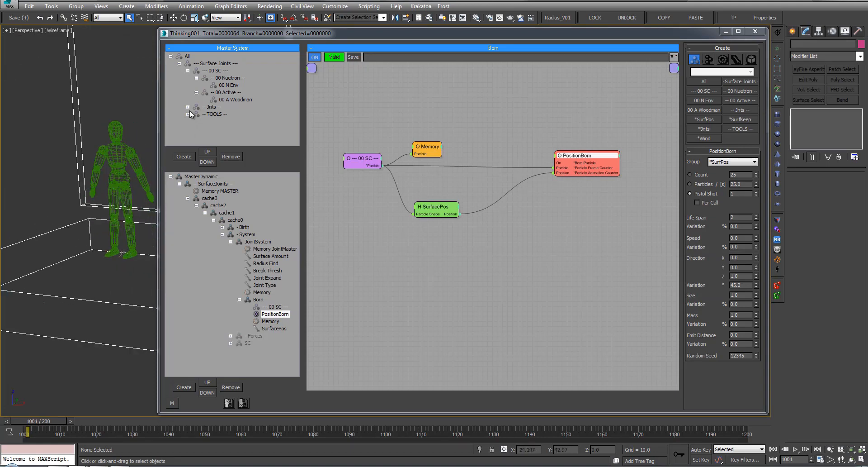
Display the *SurfPos particles, found under the Jnts group, as Ticks.
left_click(188, 107)
left_click(221, 114)
left_click(725, 68)
left_click(711, 94)
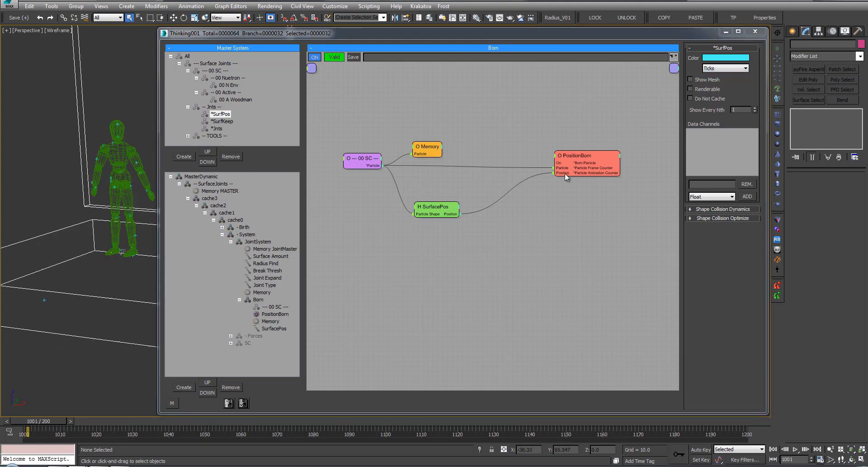
Raise PositionBorn's Pistol Shot count to 138 and inspect the particles spread over the figure and the surrounding surfaces.
left_click(574, 155)
left_click_drag(757, 195, 775, 142)
scroll(111, 168, "down", 5)
middle_click_drag(110, 167, 132, 117, "alt")
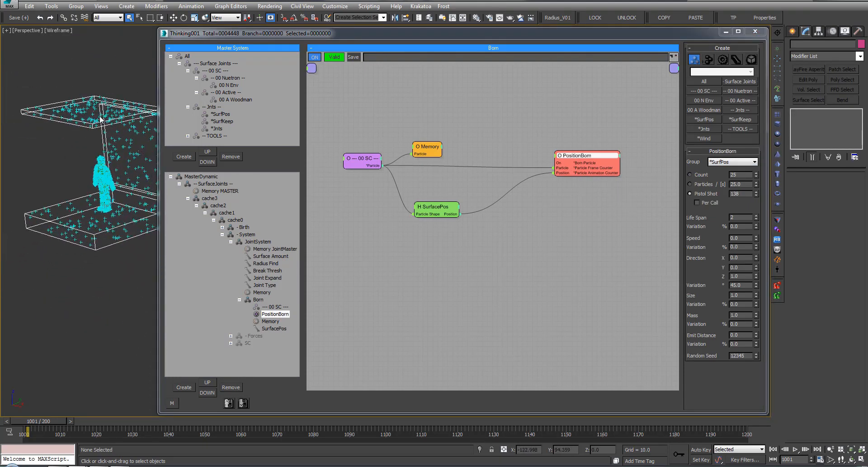
scroll(113, 199, "up", 10)
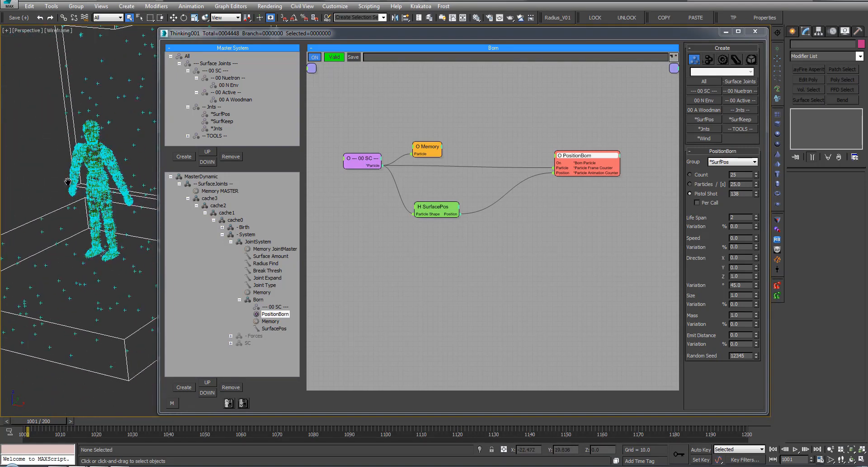
Rearrange the Born set so the SurfacePos node sits above the Memory node.
middle_click_drag(85, 175, 88, 158, "alt")
left_click_drag(437, 207, 432, 175)
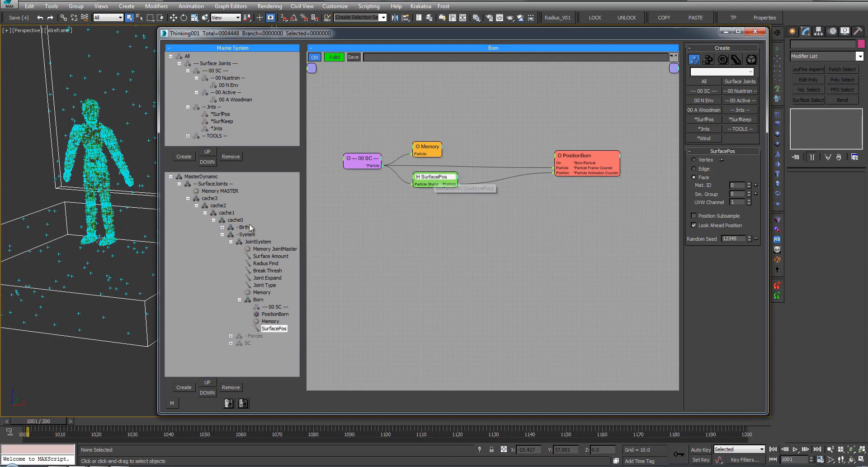
left_click(233, 230)
left_click(273, 314)
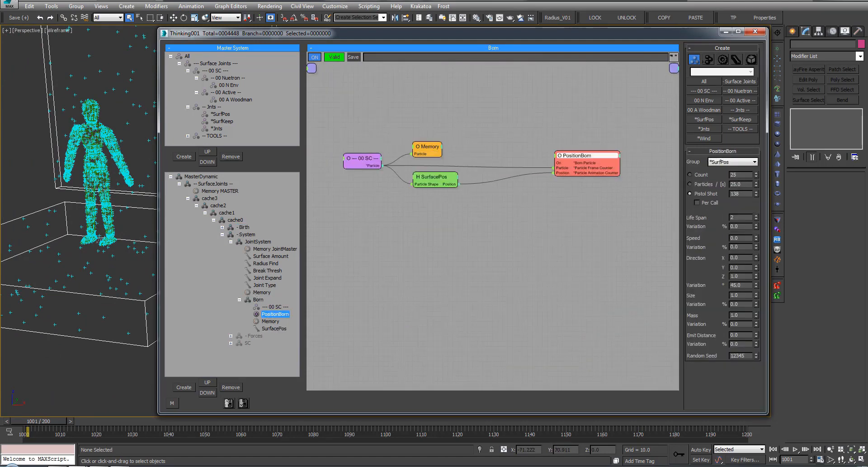
left_click_drag(430, 147, 431, 192)
mouse_move(430, 178)
left_mouse_down()
mouse_move(431, 147)
mouse_move(427, 186)
left_mouse_up()
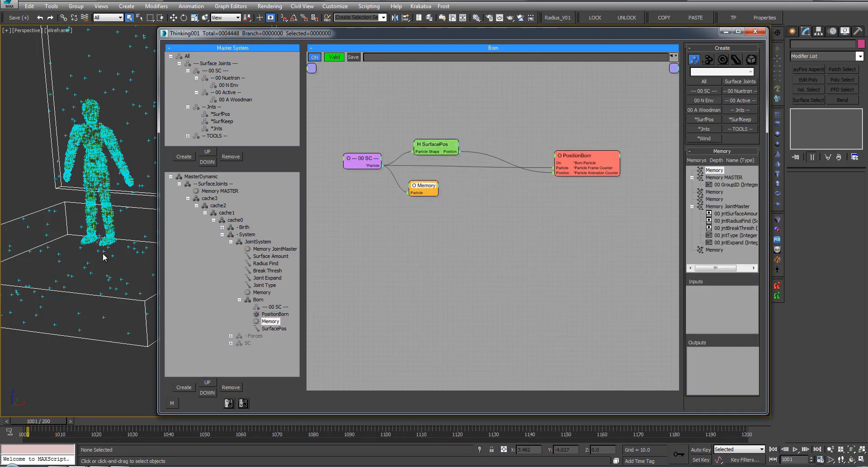
Add the GroupID entry from Memory MASTER as an output of the Born set's Memory node.
left_click(52, 205)
left_click_drag(420, 186, 421, 184)
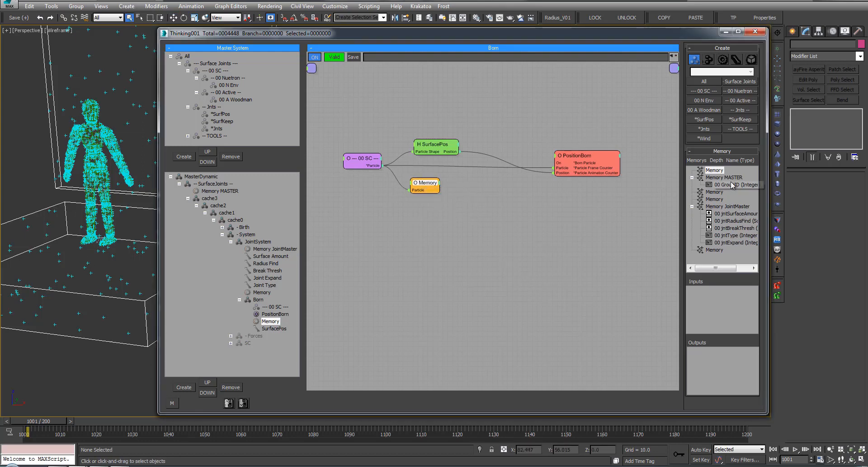
left_click_drag(724, 185, 720, 376)
left_click_drag(423, 186, 430, 185)
left_click(475, 212)
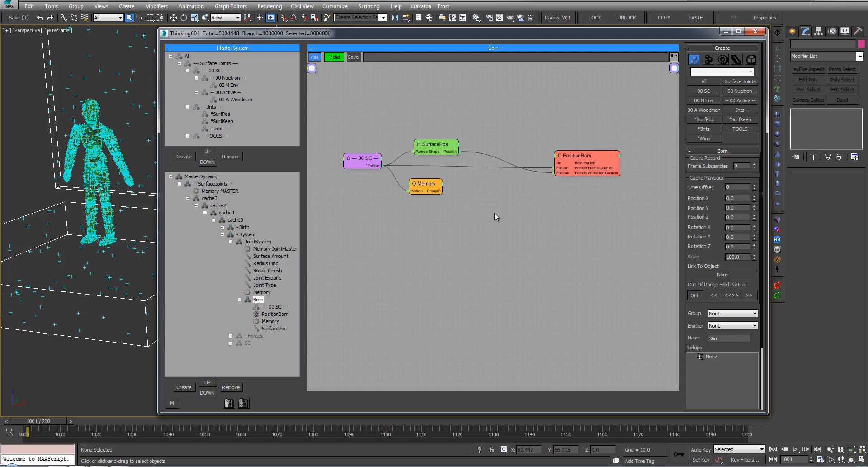
Reset PositionBorn's Pistol Shot count to 1 and expose its Shot input.
left_click(569, 156)
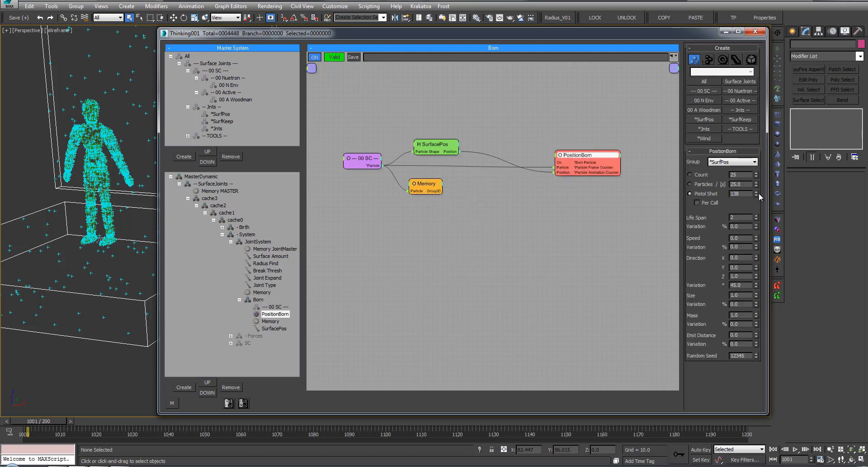
right_click(756, 194)
left_click(558, 157)
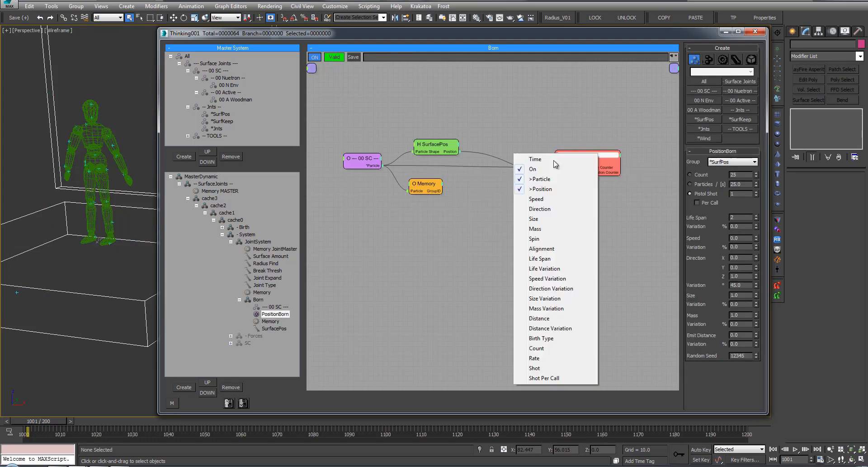
left_click(541, 368)
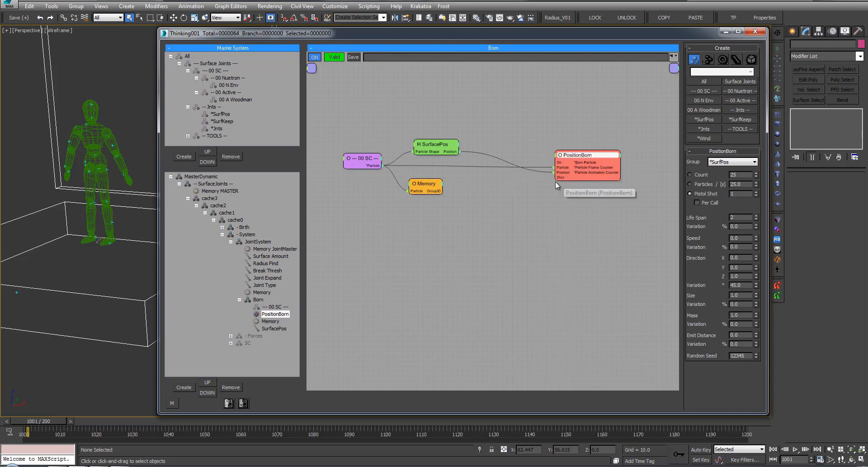
Add a second Memory node with the jntSurfaceAmount output and connect it to PositionBorn's Shot input.
left_click(463, 221)
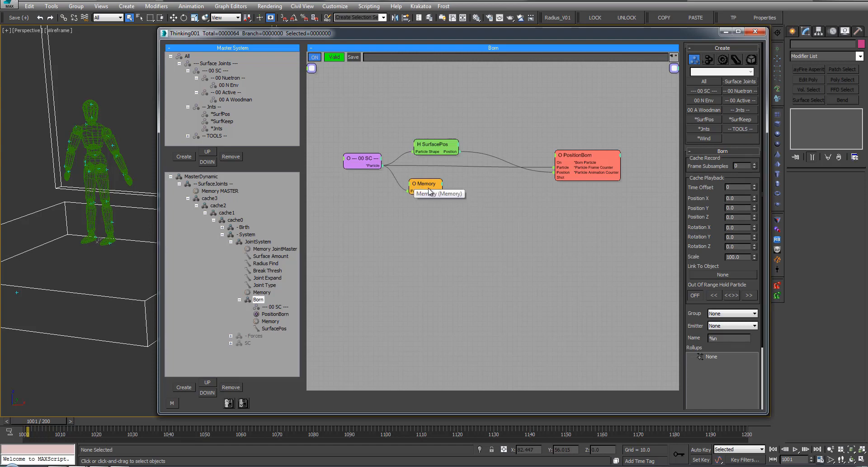
double_click(397, 249)
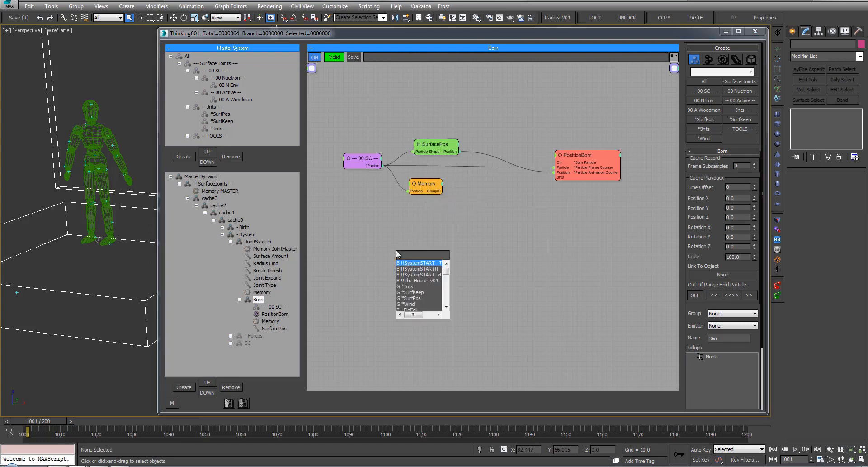
type("mem")
left_click(406, 263)
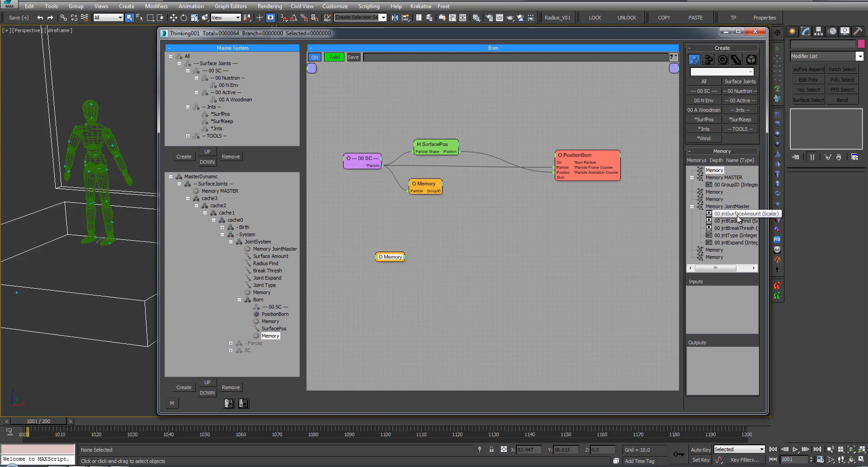
left_click_drag(735, 221, 731, 356)
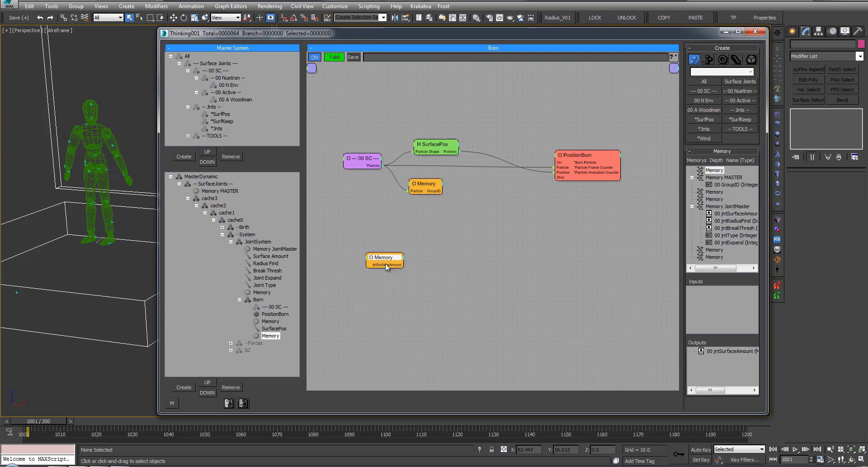
left_click_drag(386, 266, 568, 181)
Open the JointSystem set and place the Born node below the Memory node.
left_click(277, 252)
middle_click_drag(521, 159, 523, 158)
left_click_drag(423, 104, 536, 233)
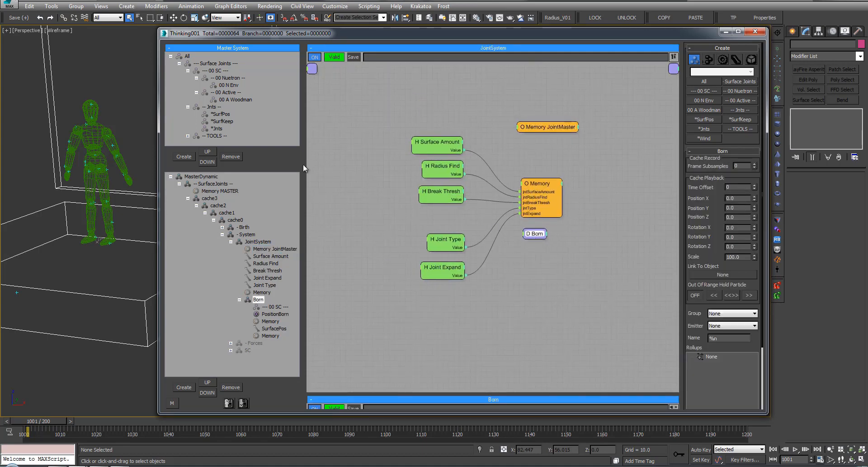
Try Surface Amount values of 5 and 8 and check the particles on the figure.
left_click(437, 143)
left_click_drag(749, 160, 751, 110)
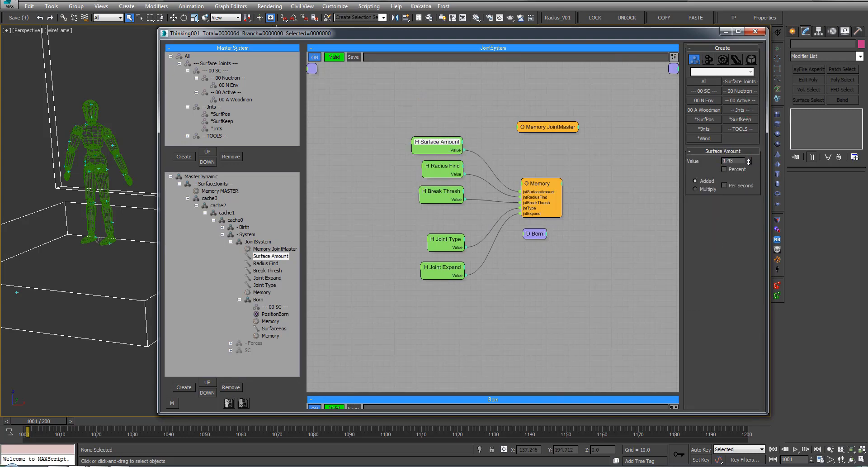
type("5")
key("Return")
type("8")
key("Return")
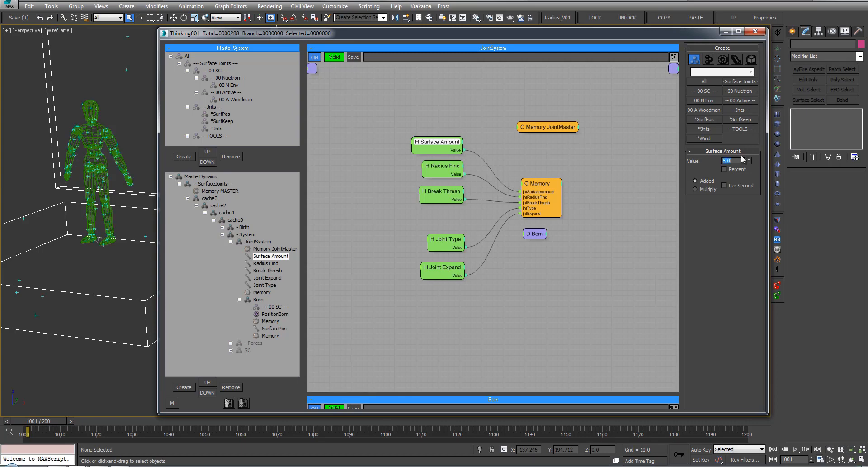
left_click(46, 162)
scroll(46, 161, "down", 2)
middle_click_drag(50, 163, 78, 184)
key("w")
key("q")
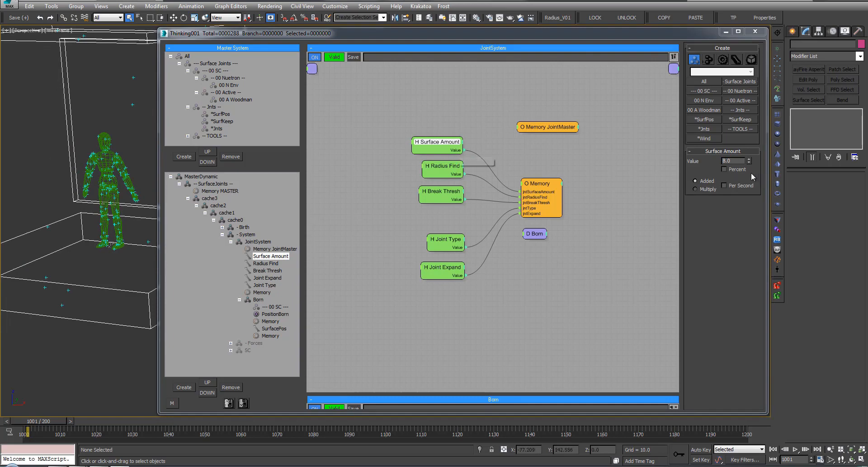
Try a Surface Amount of 10, then lower the value to 9.4.
double_click(729, 161)
type("10")
key("Return")
left_click_drag(749, 162, 769, 248)
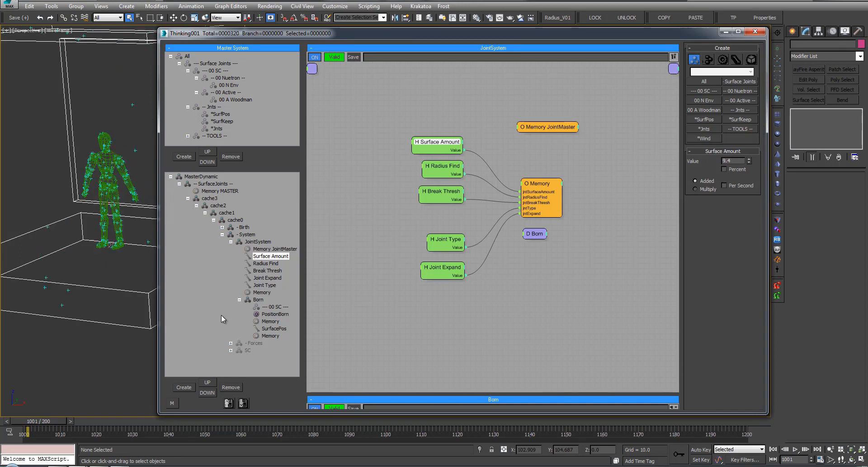
Return to the Born set and move the jntSurfaceAmount Memory node slightly upward.
left_click(267, 321)
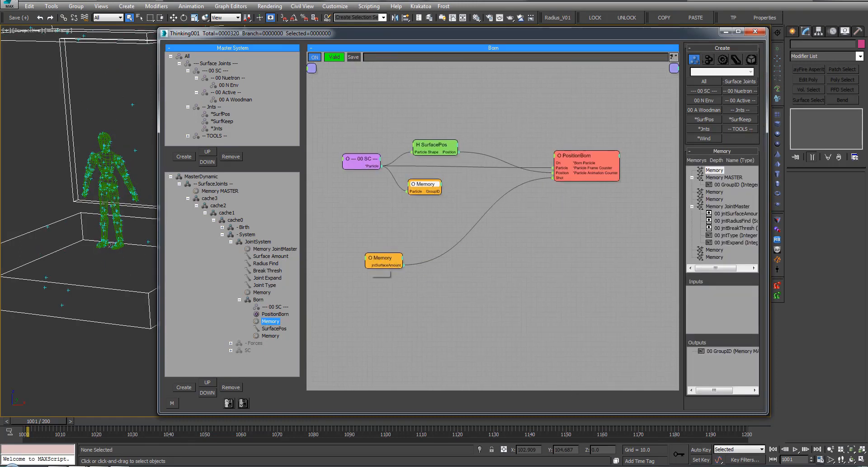
middle_click_drag(379, 270, 378, 270)
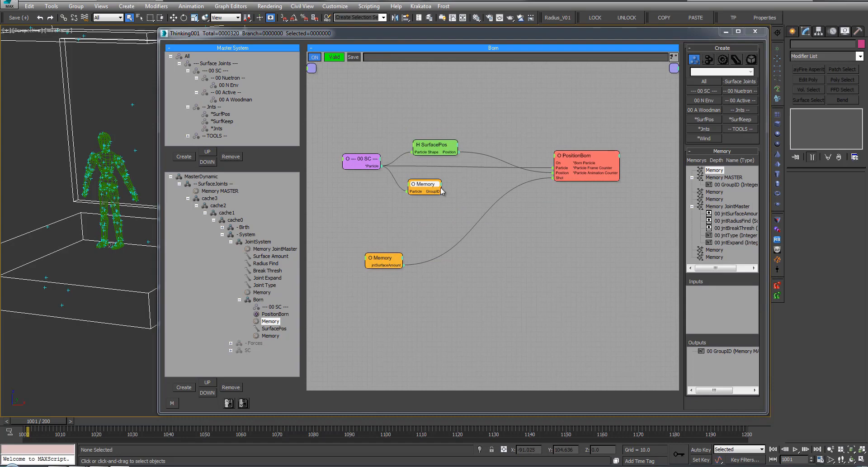
left_click_drag(384, 261, 383, 253)
Examine how the particles are distributed over the wooden figure, its feet and the surrounding surfaces from several angles.
middle_click_drag(95, 150, 86, 168)
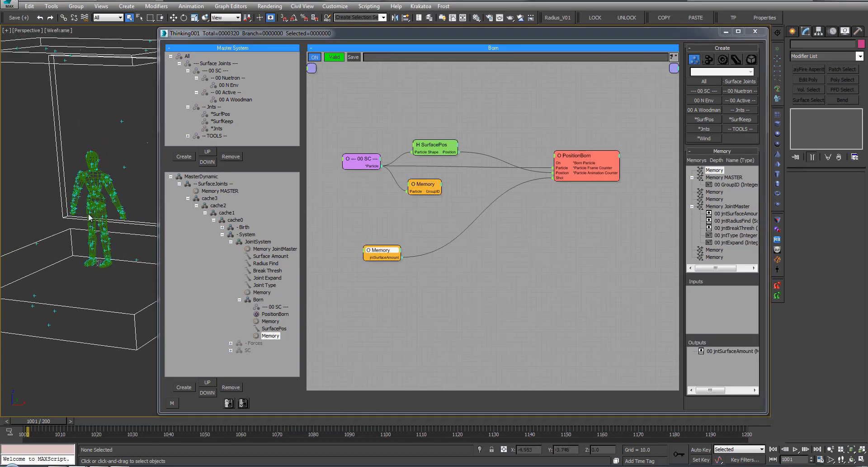
middle_click_drag(109, 165, 111, 160)
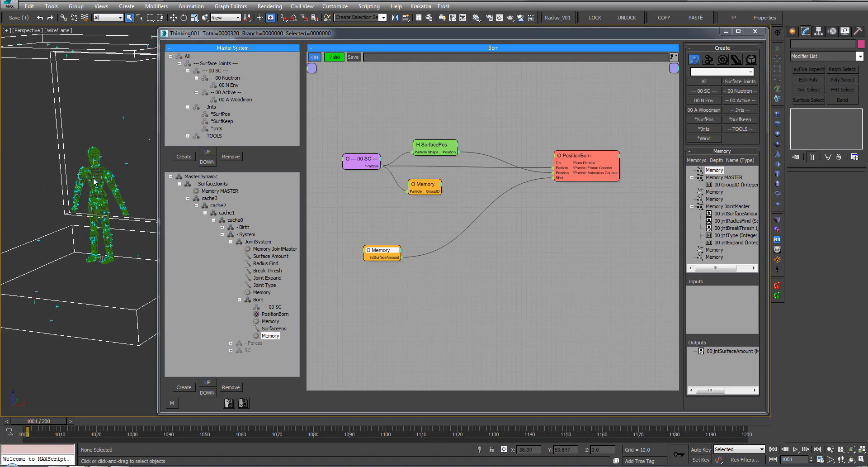
scroll(89, 182, "up", 2)
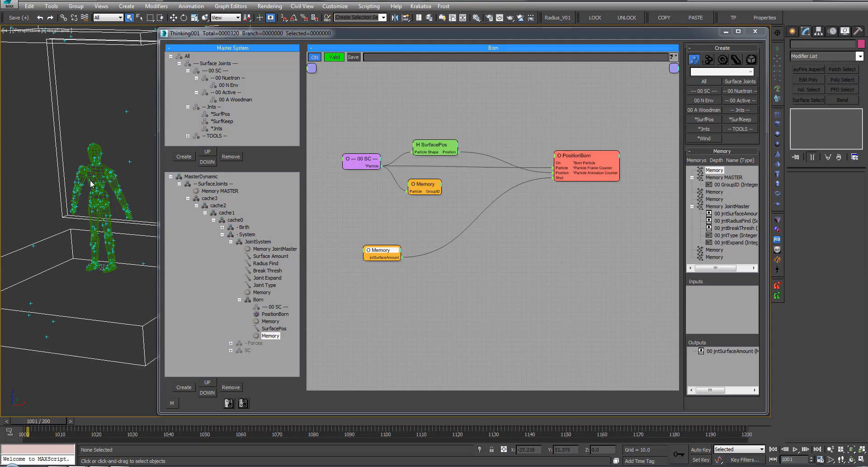
middle_click_drag(90, 180, 132, 182, "alt")
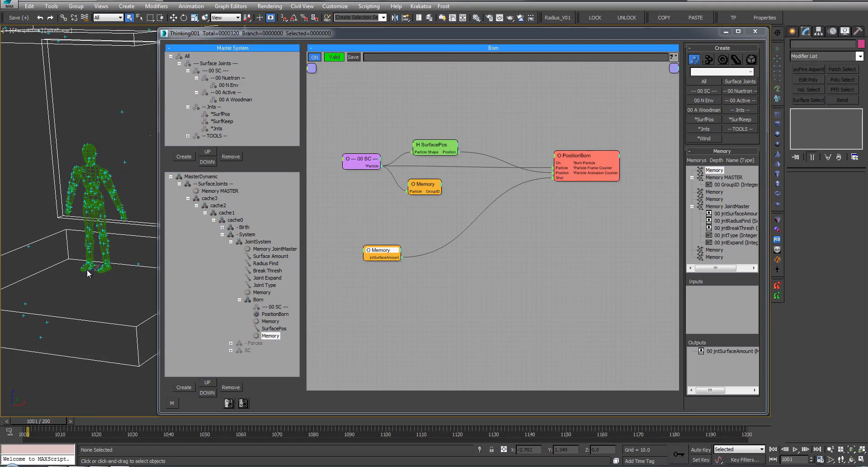
middle_click_drag(91, 262, 90, 255)
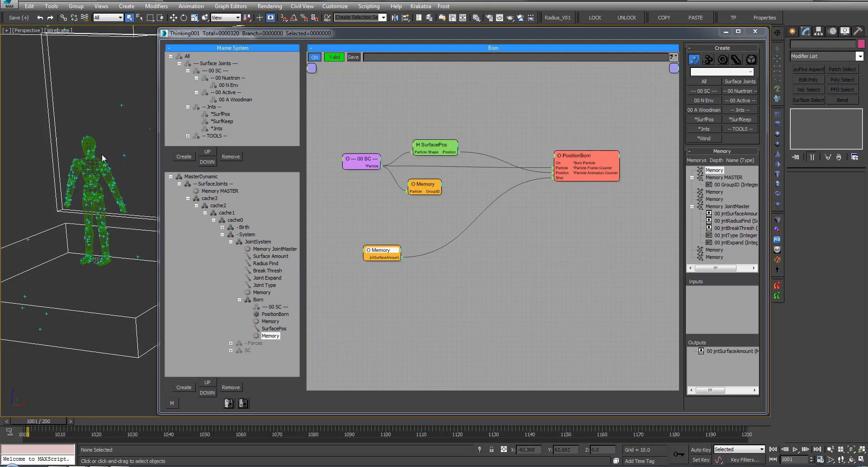
middle_click_drag(121, 102, 105, 202)
scroll(105, 202, "up", 5)
middle_click_drag(108, 312, 87, 261)
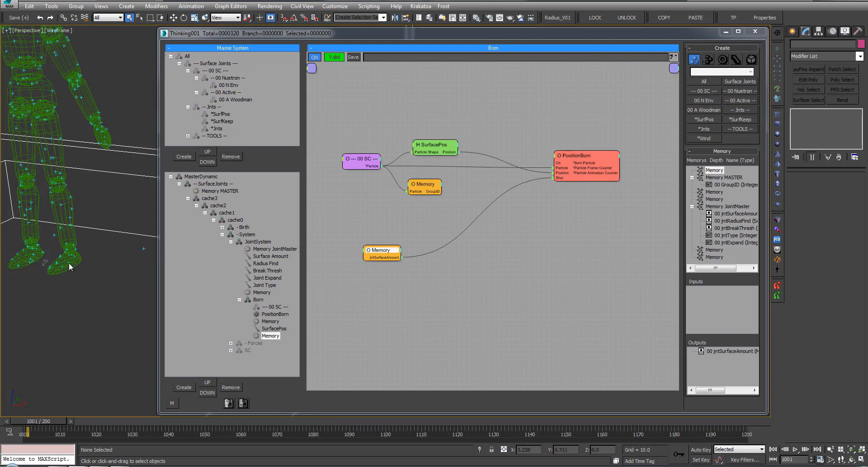
middle_click_drag(79, 275, 139, 246, "alt")
middle_click_drag(69, 240, 108, 63, "alt")
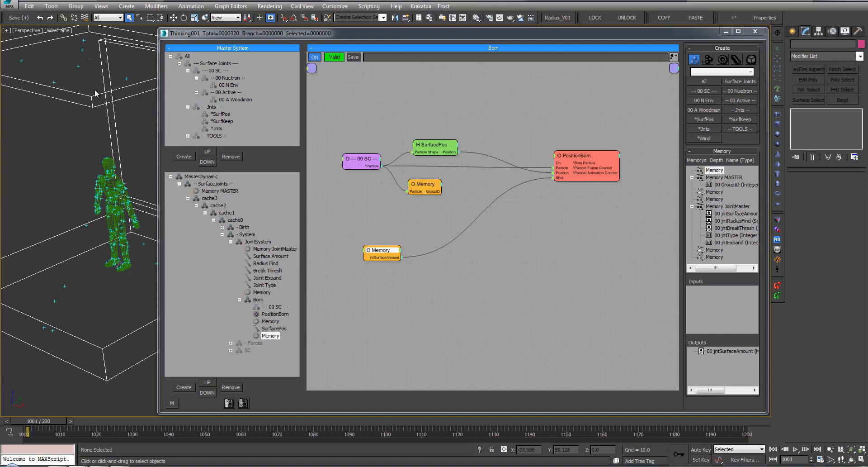
Narrow the Thinking Particles window to uncover more of the viewport around the figure and surrounding boxes.
left_click_drag(157, 157, 245, 158)
middle_click_drag(194, 163, 105, 247, "alt")
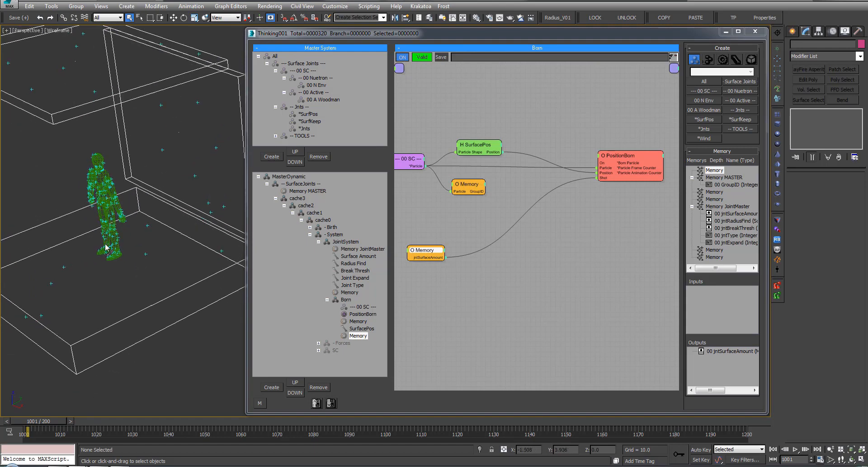
scroll(47, 263, "up", 3)
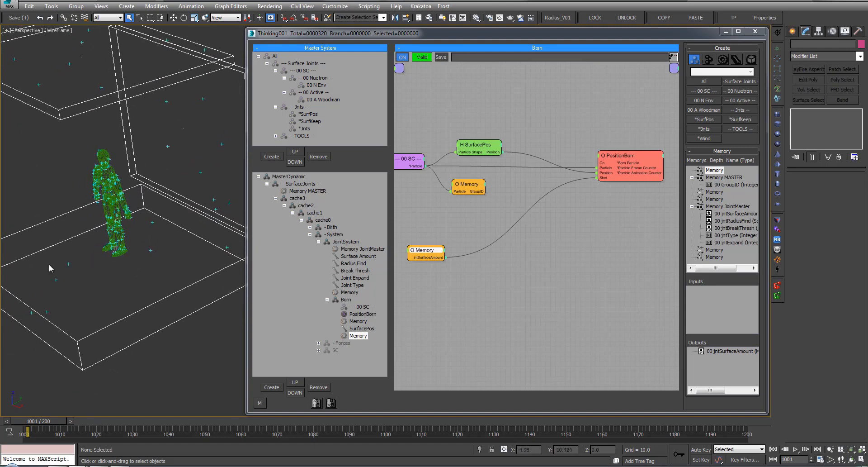
Add an XToOne node to the Born set with two inputs and the port type Integer.
middle_click_drag(454, 218, 458, 220)
double_click(503, 221)
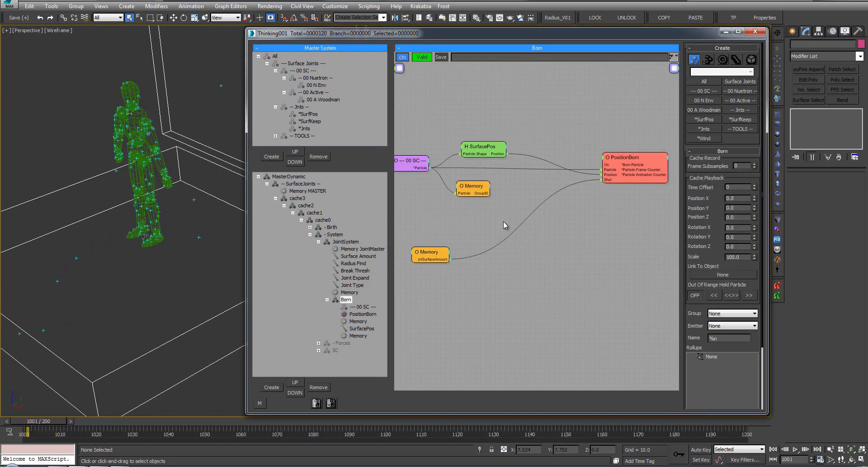
type("x")
left_click(516, 235)
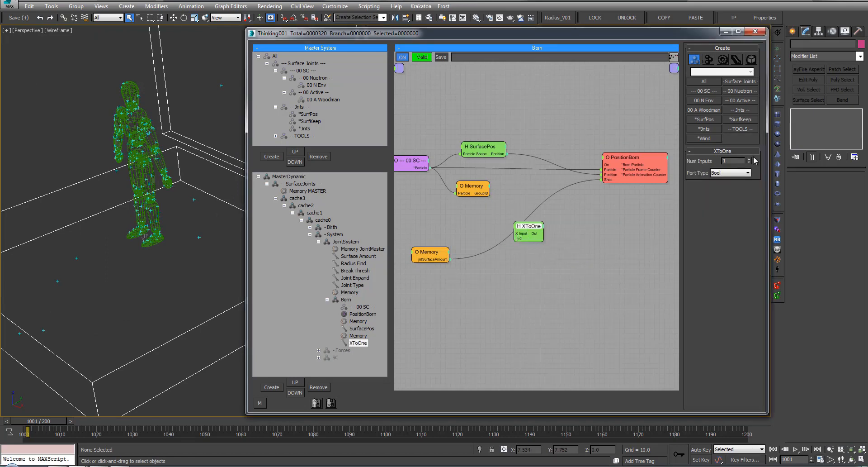
left_click(749, 160)
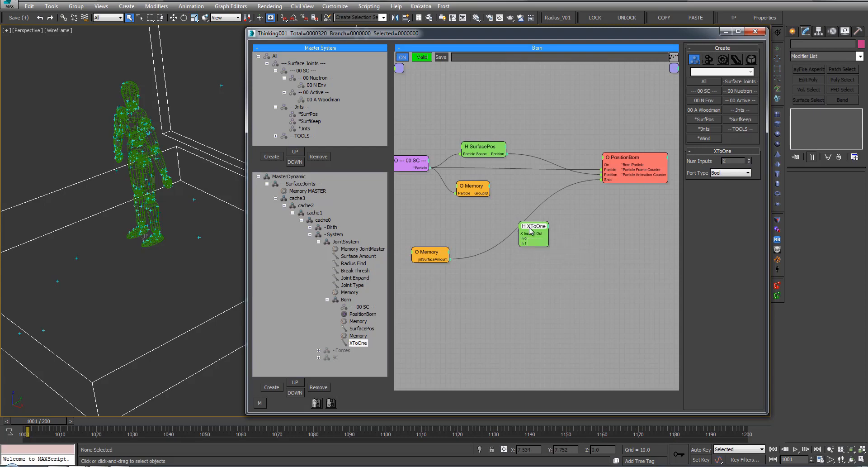
left_click(729, 173)
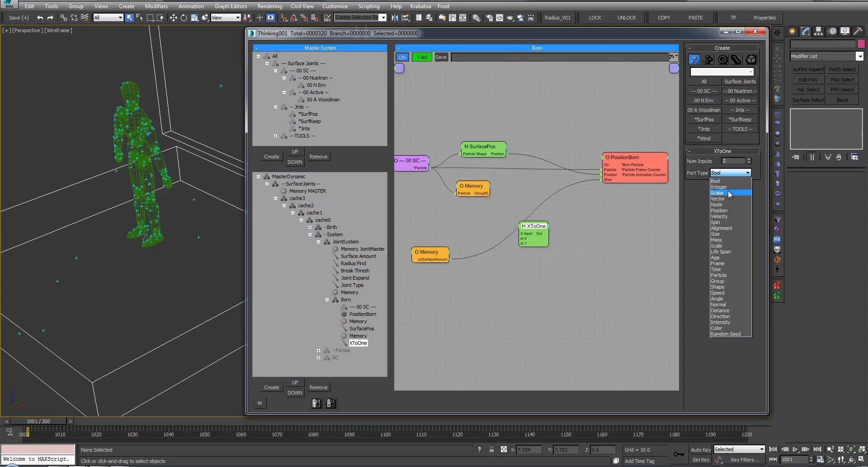
left_click(716, 181)
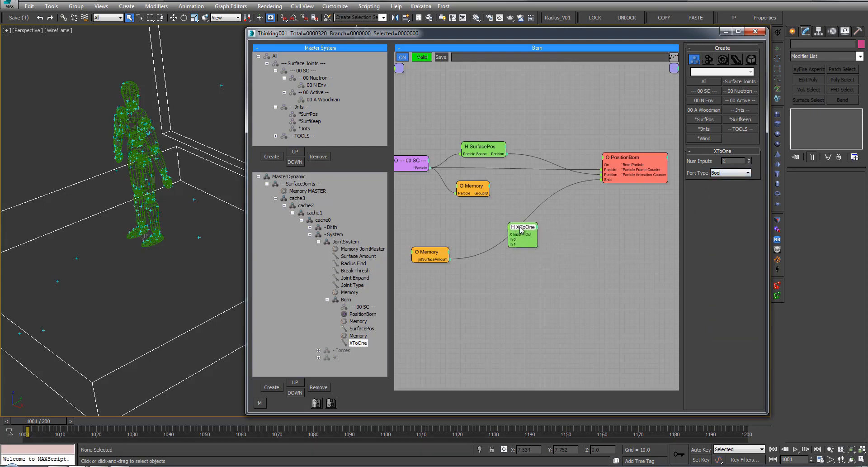
left_click(729, 173)
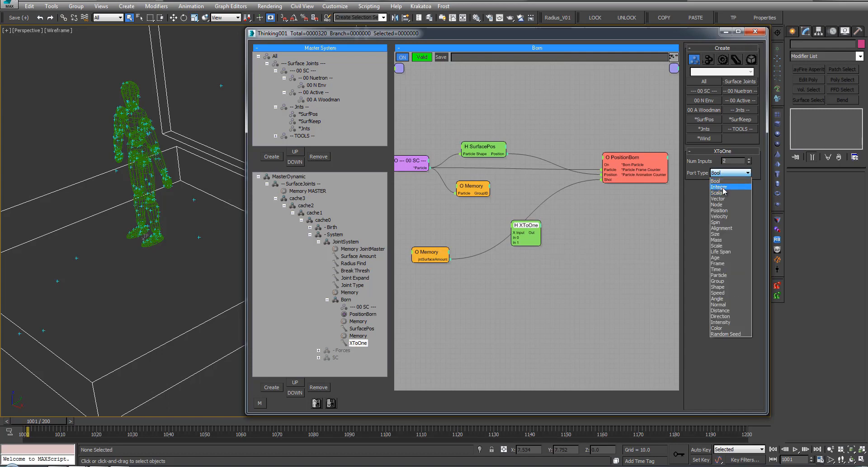
left_click(721, 187)
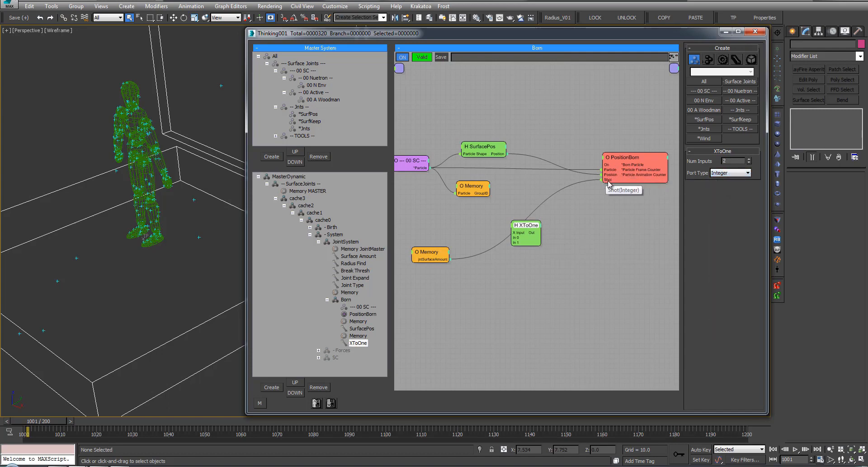
Wire XToOne's Out to PositionBorn's Shot input and the Memory node's GroupID output to XToOne's X Input.
left_click_drag(541, 232, 605, 180)
left_click_drag(525, 226, 536, 228)
middle_click_drag(499, 226, 511, 222)
left_click_drag(543, 231, 495, 205)
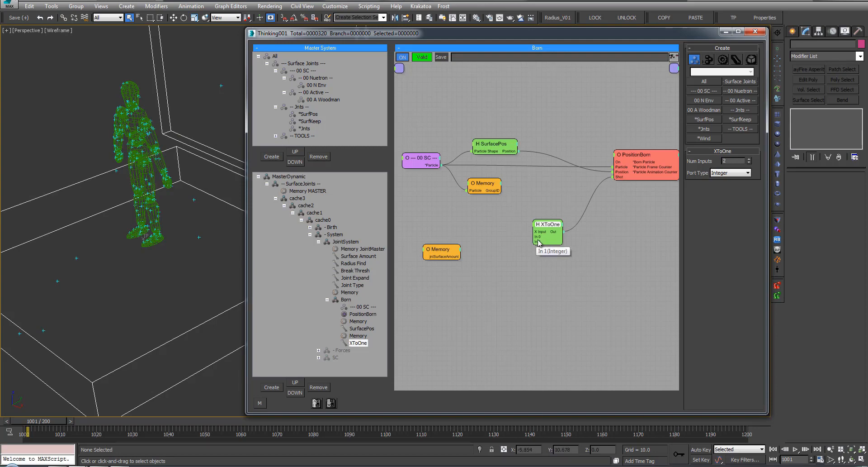
left_click_drag(535, 231, 493, 190)
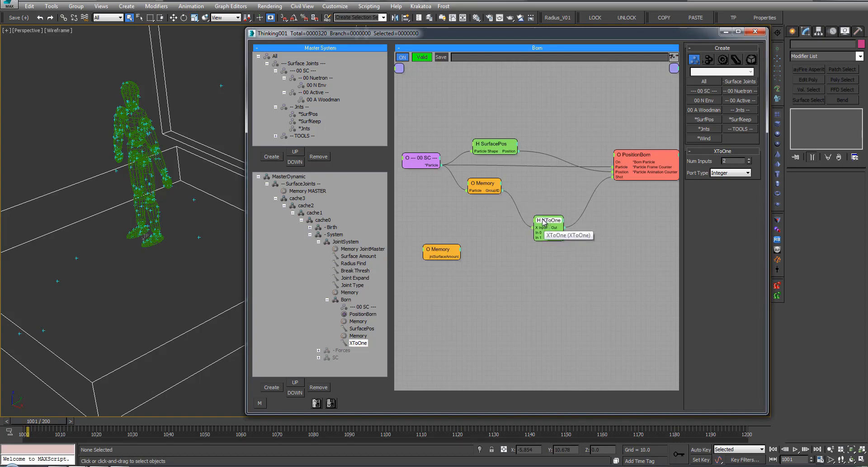
left_click_drag(543, 227, 542, 227)
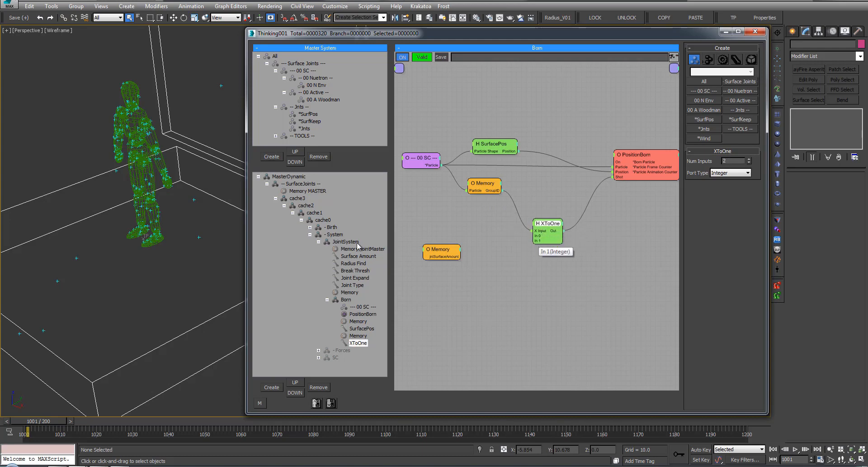
Examine the GroupID Integer values in the Import set for the environment and woodman, and return to the Born set.
left_click(362, 256)
left_click(334, 227)
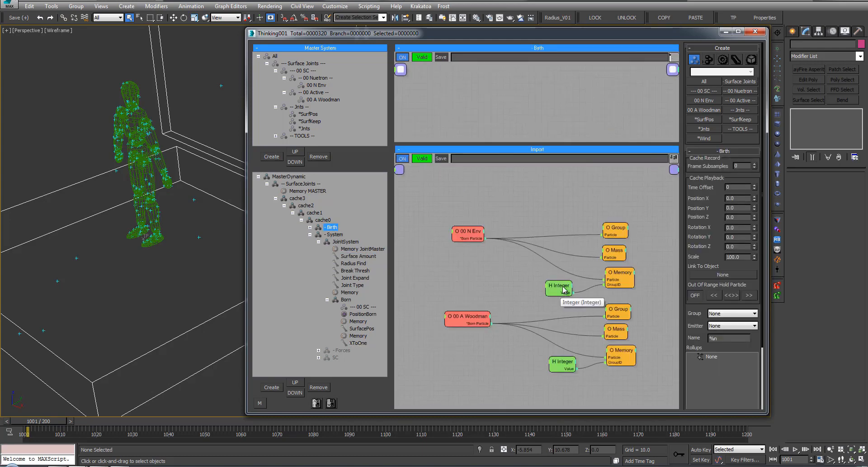
left_click(560, 288)
left_click(562, 362)
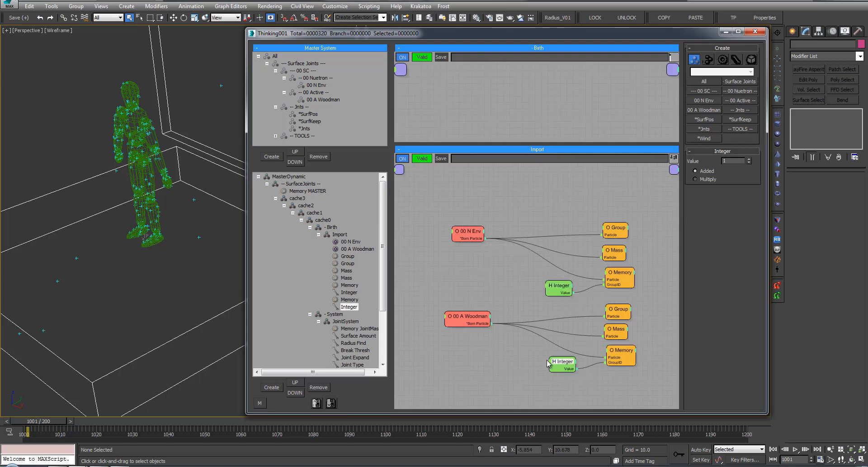
left_click(319, 234)
left_click(364, 292)
left_click(362, 320)
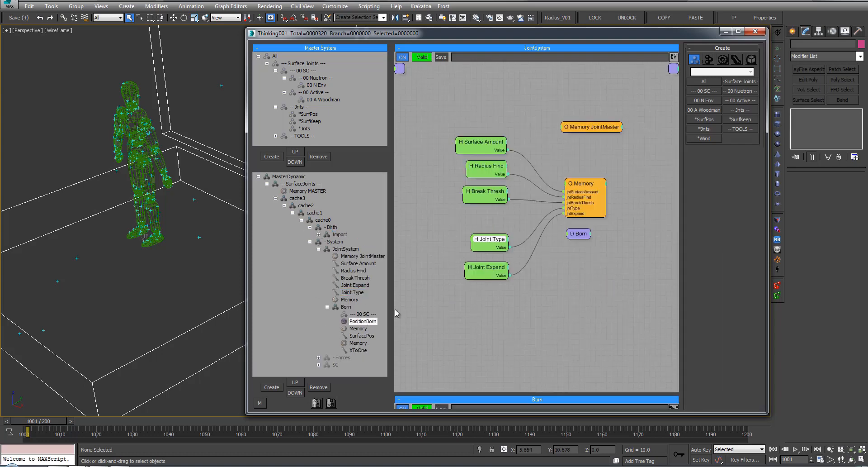
Rearrange the Born set by moving PositionBorn and XToOne upward and shifting the jntSurfaceAmount Memory node slightly.
left_click_drag(534, 235, 507, 235)
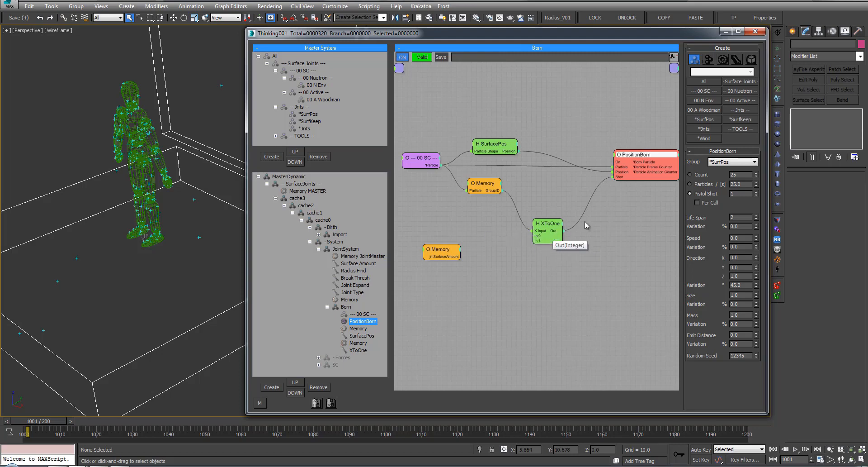
left_click_drag(624, 162, 621, 152)
left_click_drag(545, 227, 544, 216)
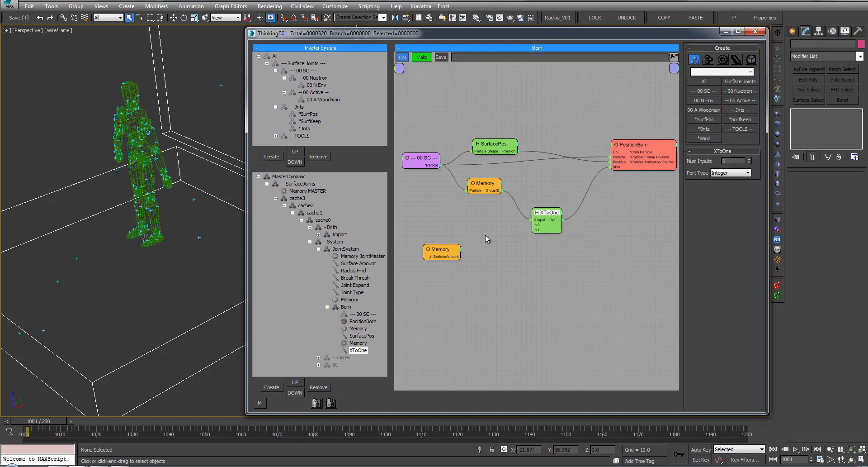
middle_click_drag(477, 243, 486, 245)
left_click_drag(454, 260, 448, 261)
Add an Integer node to the Born set and wire its Value output to XToOne's In 0.
double_click(498, 217)
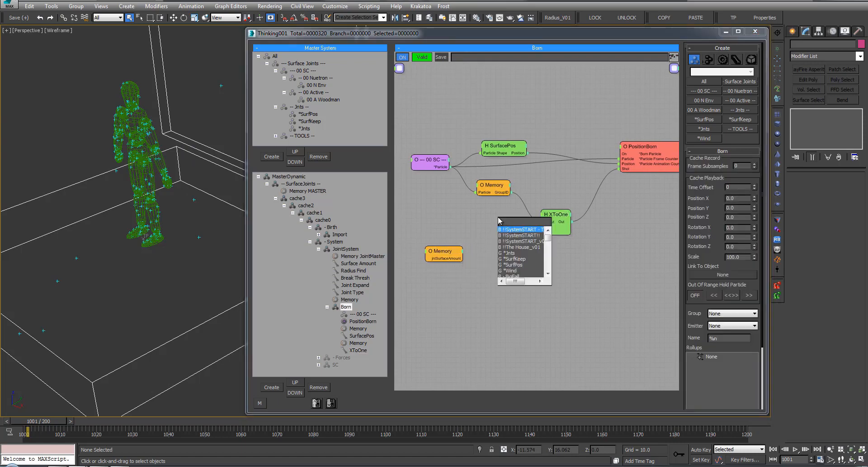
type("flo")
key("BackSpace")
key("BackSpace")
key("BackSpace")
type("int")
key("Return")
left_click_drag(509, 227, 547, 231)
Try higher values on the new Integer node to test the particle amount on the environment boxes.
middle_click_drag(236, 153, 436, 271, "alt")
left_click_drag(748, 162, 751, 138)
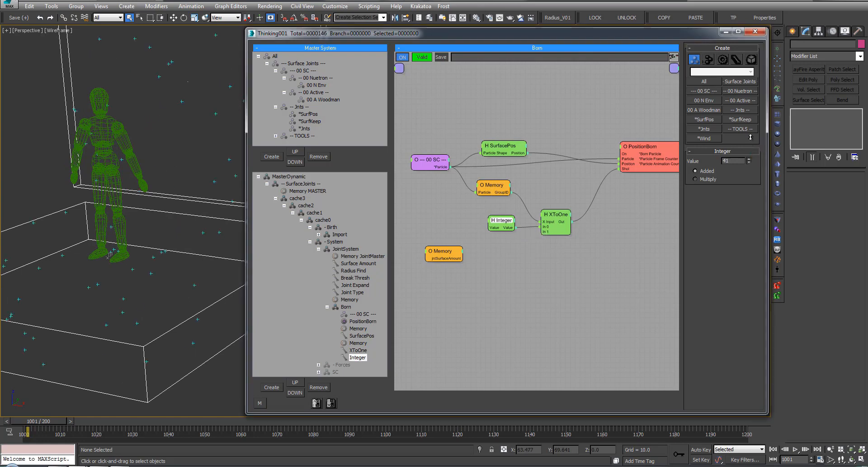
left_click_drag(749, 91, 715, 372)
middle_click_drag(173, 256, 157, 257, "alt")
Duplicate the Integer node, wire the copy to XToOne's In 1, and reset both Integer values to 0 after testing.
mouse_move(504, 227)
left_mouse_down("shift")
mouse_move(506, 245)
mouse_move(546, 232)
left_mouse_up("shift")
left_click_drag(751, 161, 751, 403)
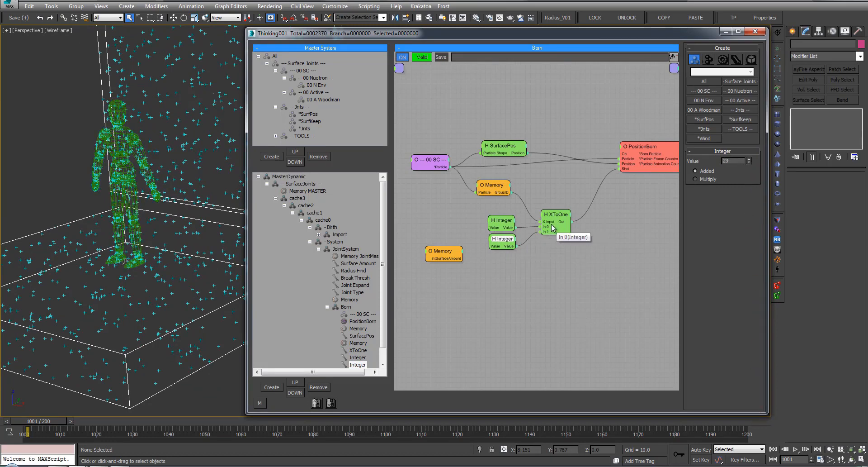
mouse_move(750, 162)
left_mouse_down()
mouse_move(753, 135)
mouse_move(750, 161)
left_mouse_up()
left_click(508, 222)
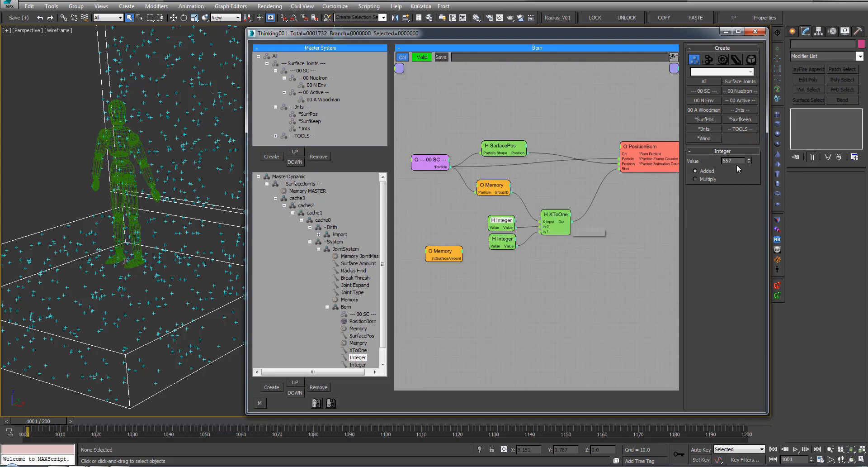
right_click(749, 162)
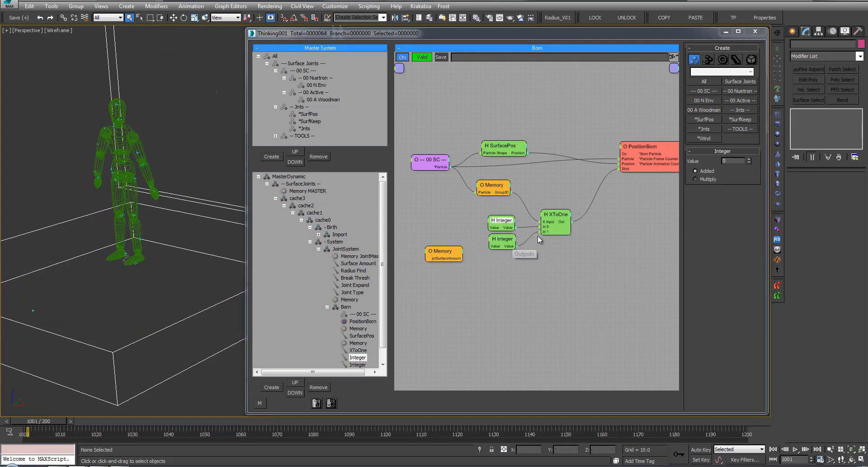
Rename the Integer node feeding In 0 as Env and the one feeding In 1 as WoodMan.
double_click(500, 221)
type("Env")
key("Return")
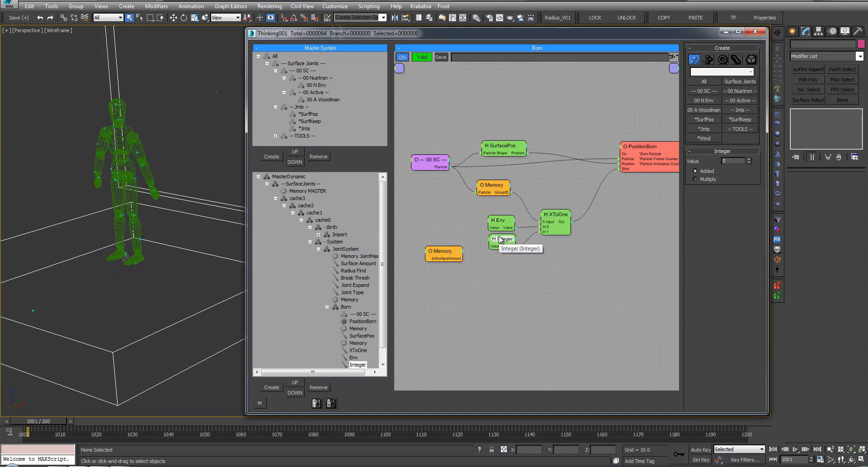
double_click(501, 240)
type("WoddMan")
key("Return")
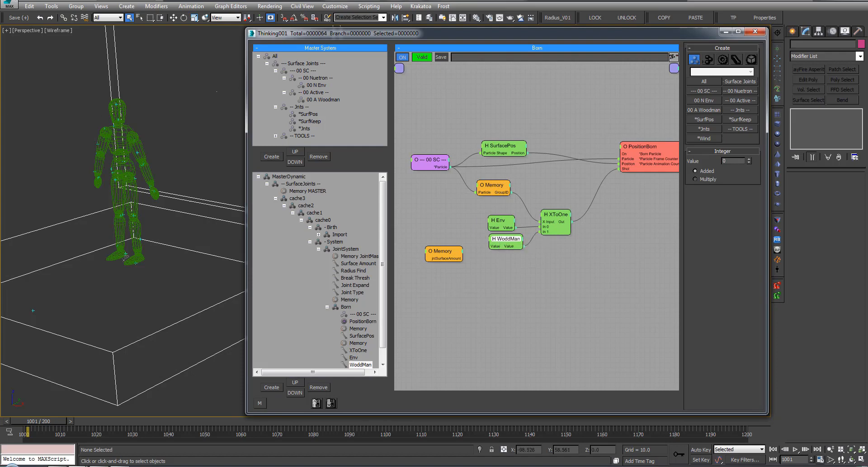
double_click(511, 239)
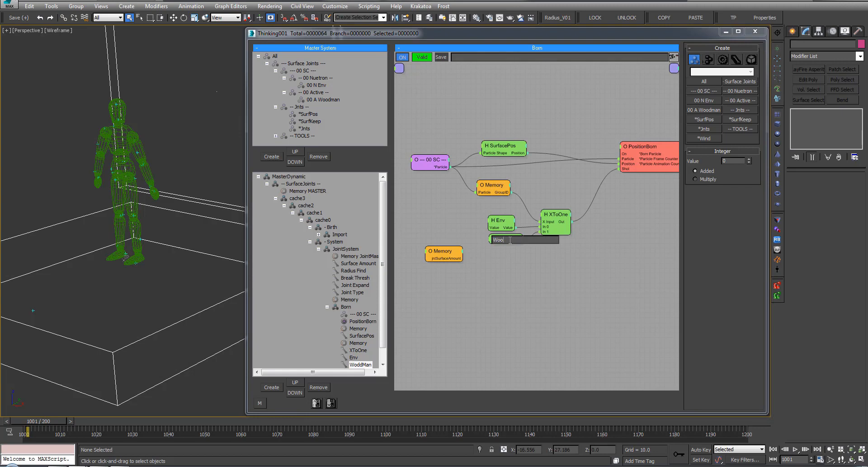
type("WoodMan")
key("Return")
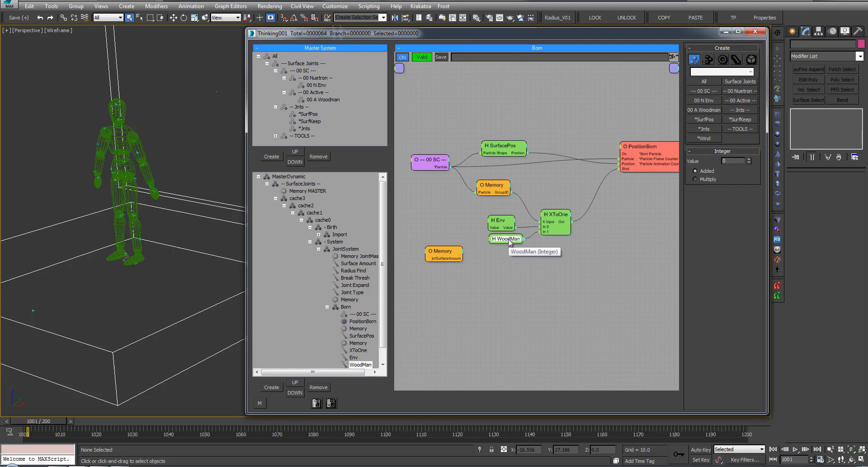
Reposition the nodes around Env and WoodMan, moving the jntSurfaceAmount Memory node up beside them.
left_click(487, 245)
left_click(486, 266)
left_click_drag(435, 252, 415, 235)
Delete the Surface Amount node from the JointSystem set.
left_click(358, 263)
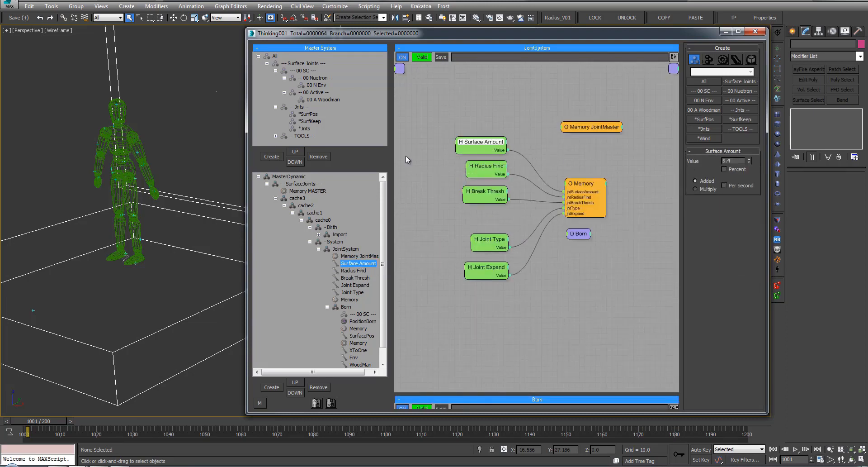
double_click(490, 141)
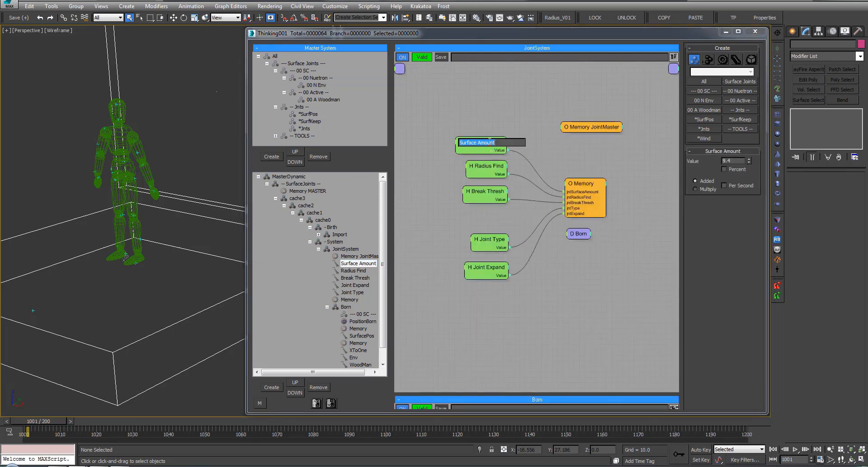
left_click(480, 111)
left_click(483, 141)
key("Delete")
Add an Integer node to JointSystem, wire it to the Memory's jntSurfaceAmount input, name it Surface Amount, and align it above Radius Find.
double_click(483, 145)
type("int")
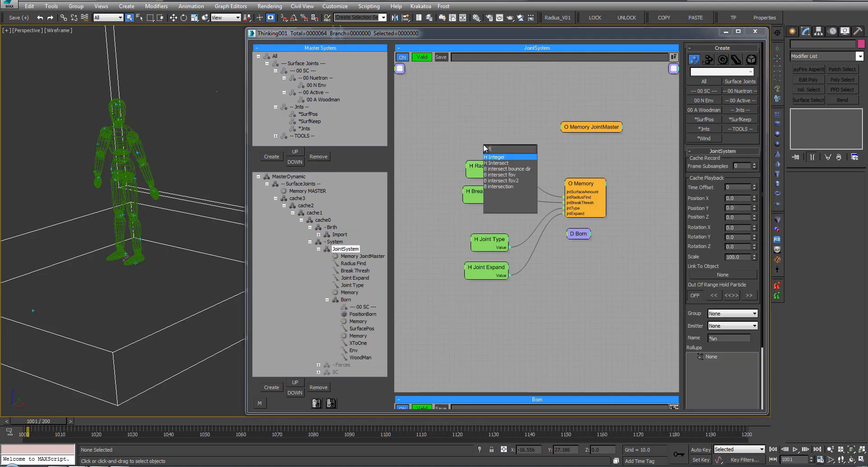
key("Return")
left_click_drag(483, 144, 478, 133)
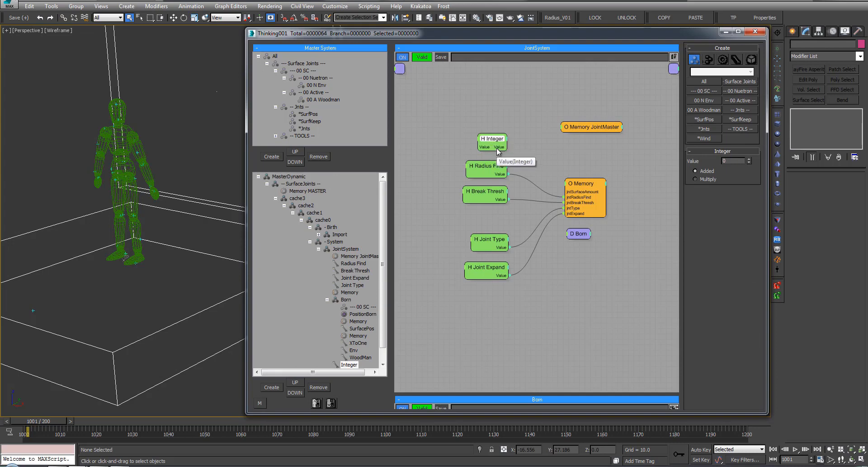
left_click_drag(565, 192, 489, 144)
type("Surface Amount")
key("Return")
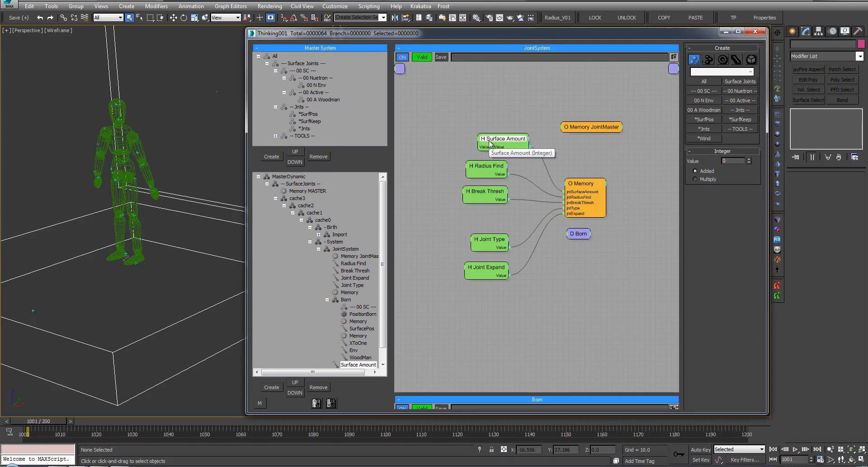
left_click_drag(491, 141, 474, 140)
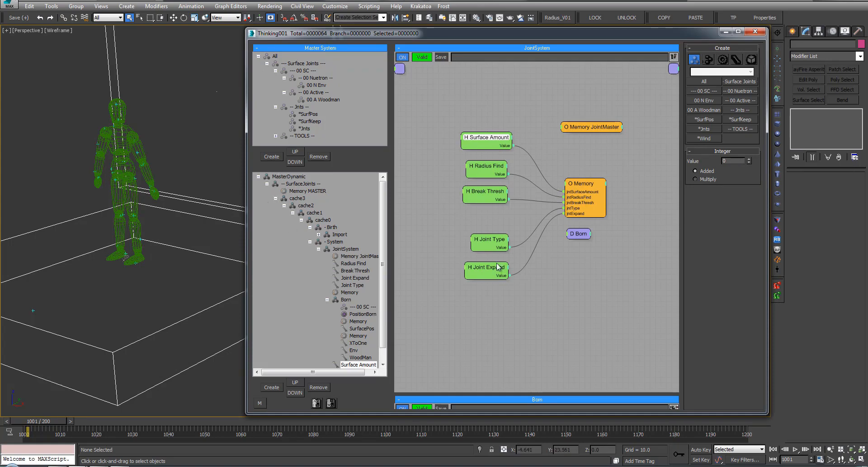
In the Born set, wire the jntSurfaceAmount Memory output to the Value inputs of Env and WoodMan and tidy the nodes.
left_click(349, 333)
left_click(523, 218)
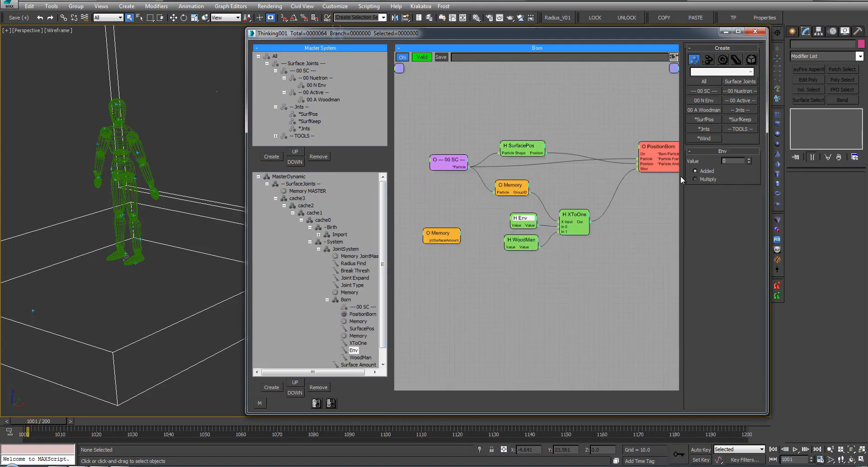
left_click_drag(521, 218, 518, 215)
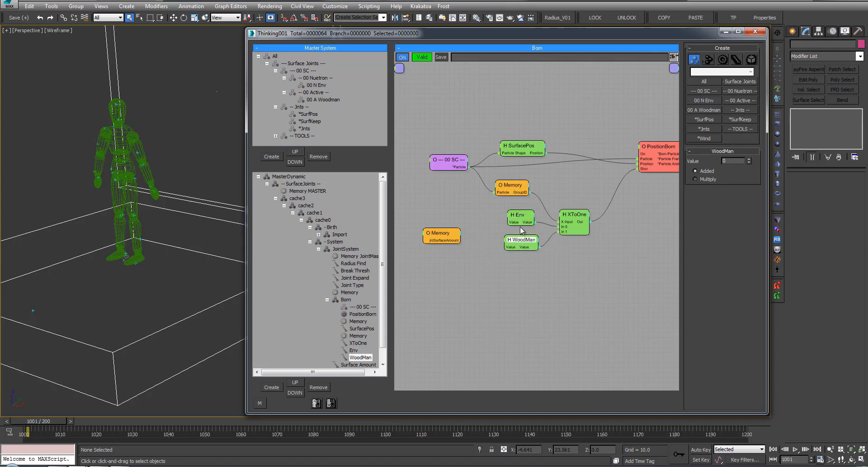
mouse_move(448, 241)
left_mouse_down()
mouse_move(512, 223)
mouse_move(449, 241)
left_mouse_up()
left_click_drag(446, 233, 444, 223)
Try a higher Surface Amount value in JointSystem together with an Env value of 7 in the Born set.
left_click(359, 364)
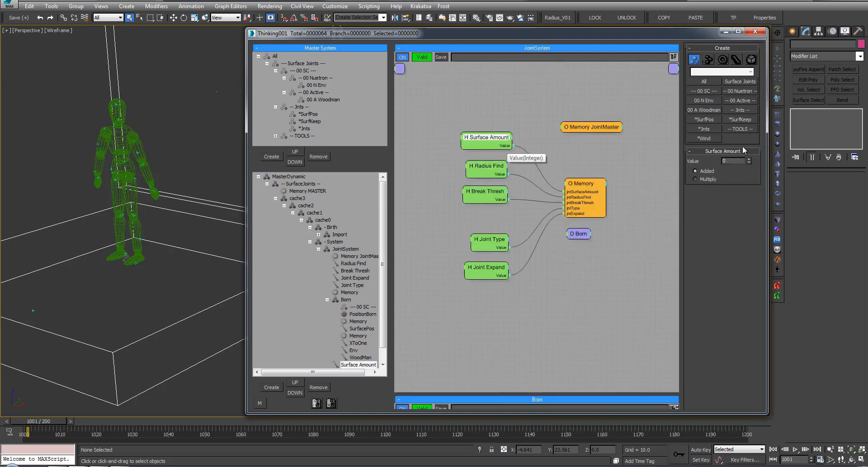
mouse_move(749, 161)
left_mouse_down()
mouse_move(748, 139)
mouse_move(751, 148)
left_mouse_up()
left_click(361, 329)
left_click(520, 215)
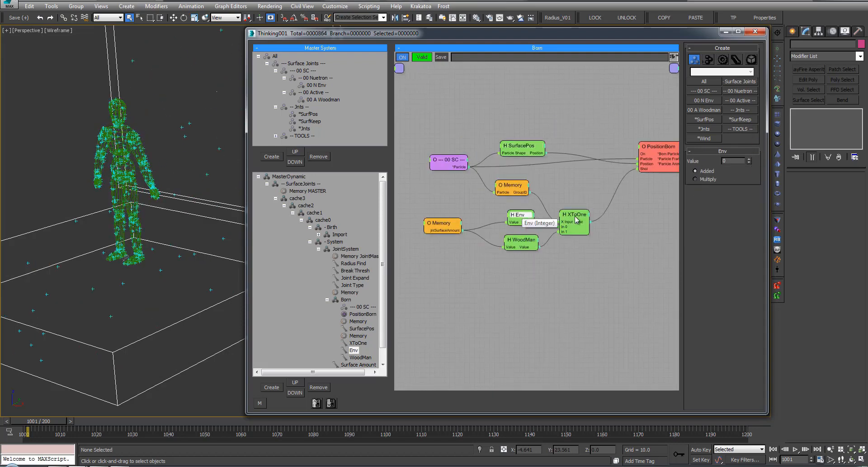
left_click_drag(749, 164, 749, 161)
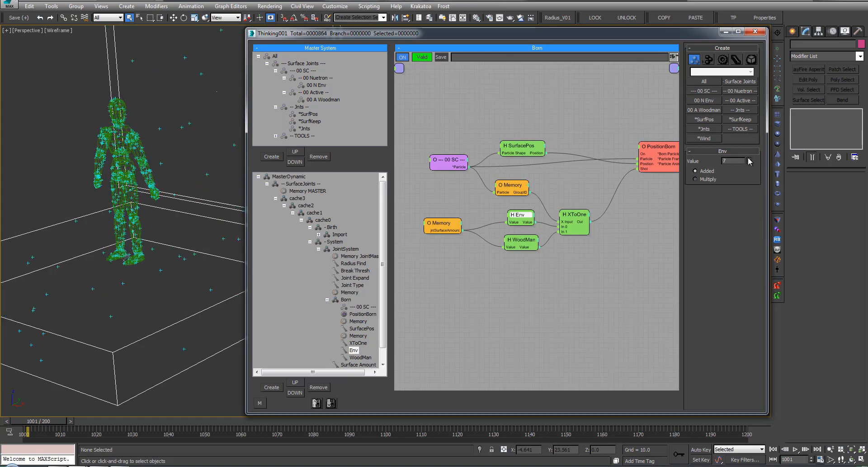
Switch the WoodMan and Env Integer nodes to Multiply and set Env's value to 59.
left_click(522, 240)
left_click(708, 179)
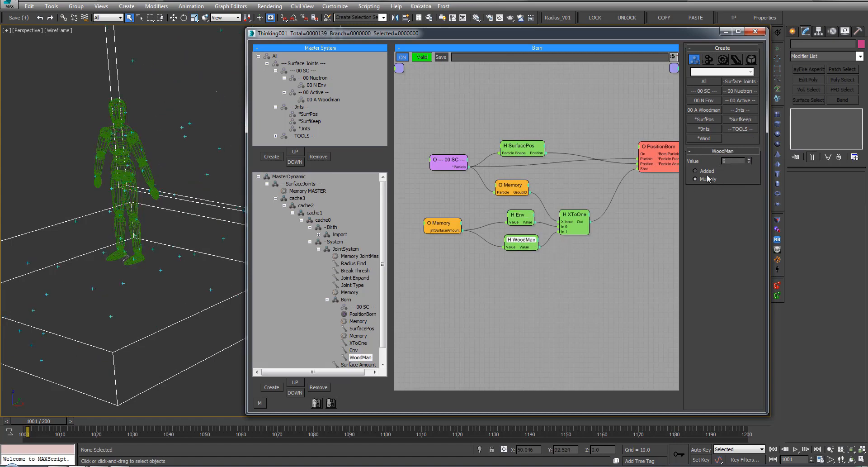
left_click_drag(750, 163, 749, 168)
left_click(518, 218)
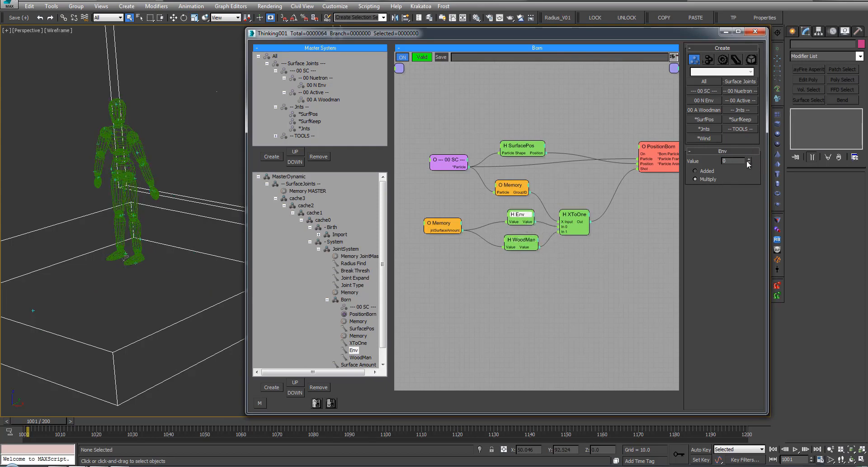
left_click_drag(749, 161, 754, 134)
Display the perspective view as Shaded + Edged Faces with the wooden figure in closer view.
left_click(47, 266)
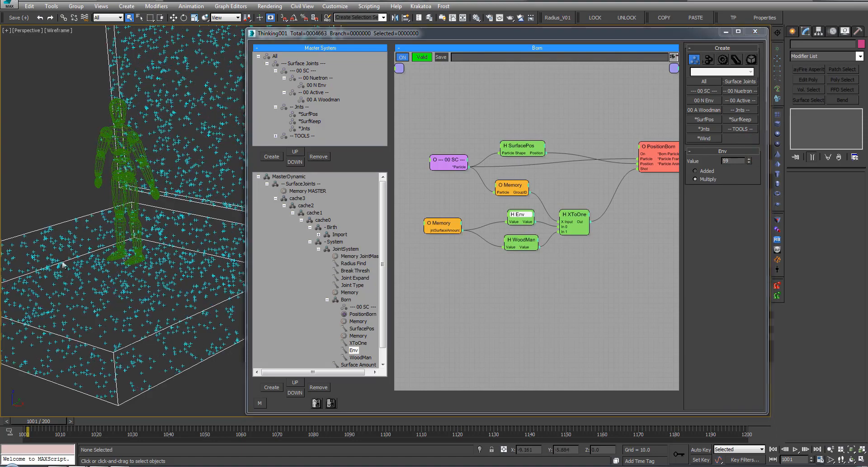
scroll(52, 268, "down", 4)
key("F3")
scroll(136, 254, "up", 5)
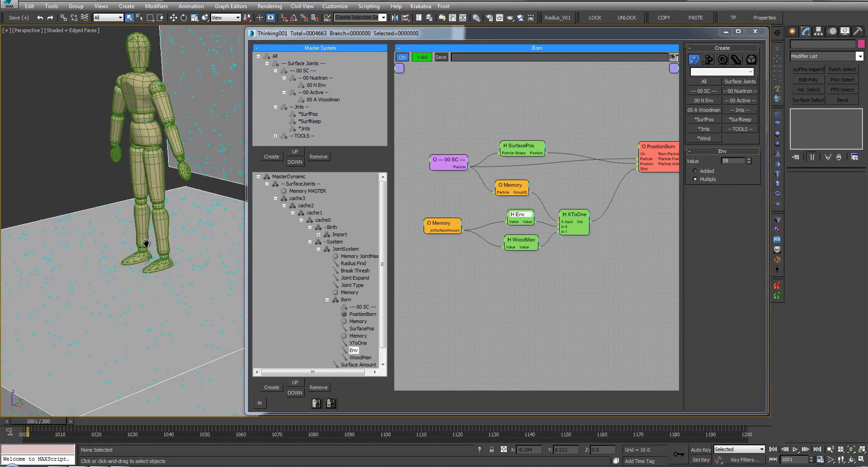
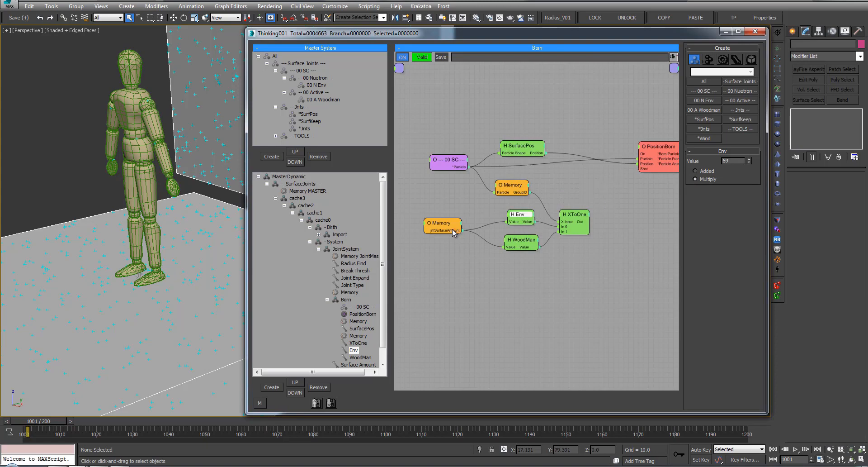
Set the Surface Amount value in JointSystem to 500 and raise it further to 1713.
left_click(353, 263)
left_click(497, 146)
left_click_drag(734, 161, 692, 162)
key("Return")
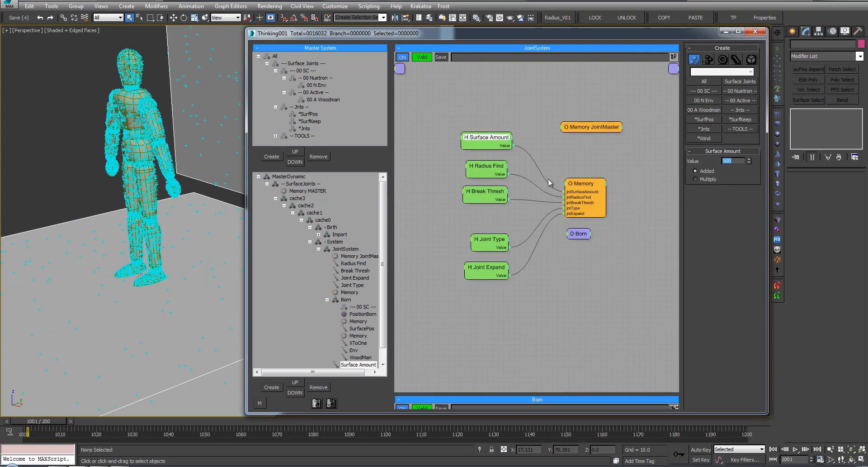
mouse_move(749, 160)
left_mouse_down()
mouse_move(742, 6)
mouse_move(733, 208)
mouse_move(742, 94)
left_mouse_up()
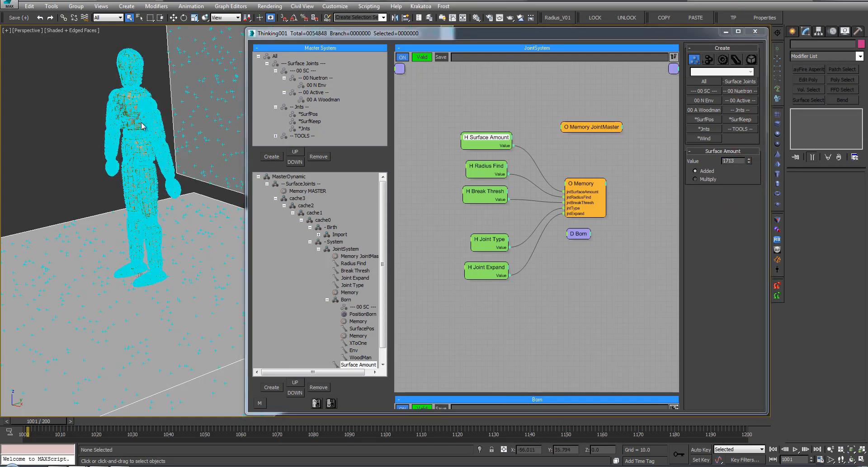
Try a Surface Amount value of 5000 in JointSystem and inspect the particle coverage on the wooden figure.
key("F3")
key("F3")
mouse_move(127, 141)
middle_mouse_down("alt")
mouse_move(139, 141)
mouse_move(141, 276)
middle_mouse_up("alt")
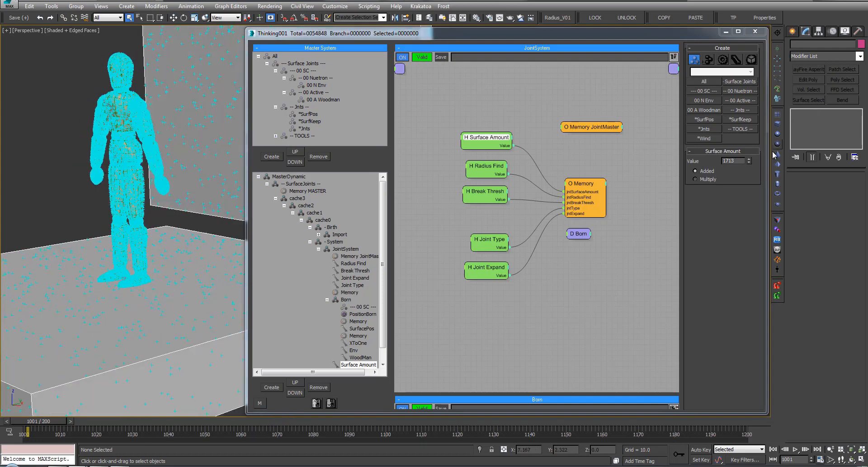
left_click_drag(740, 161, 682, 161)
type("5000")
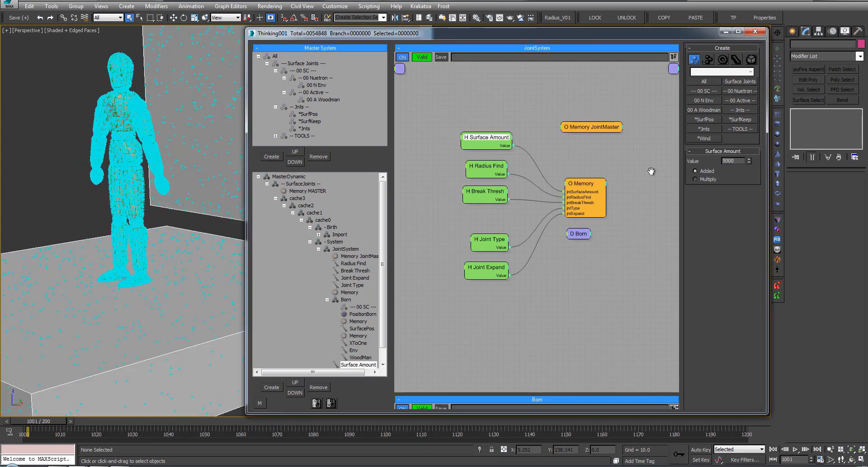
middle_click_drag(94, 196, 94, 211, "alt")
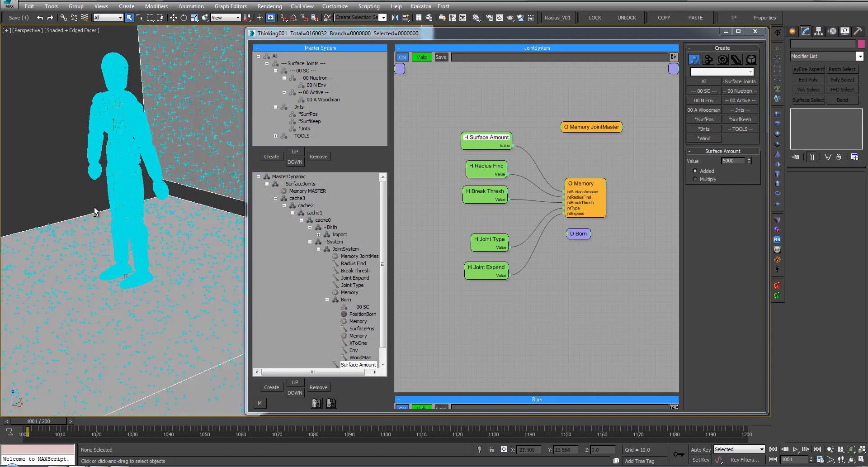
middle_click_drag(164, 290, 116, 297, "alt")
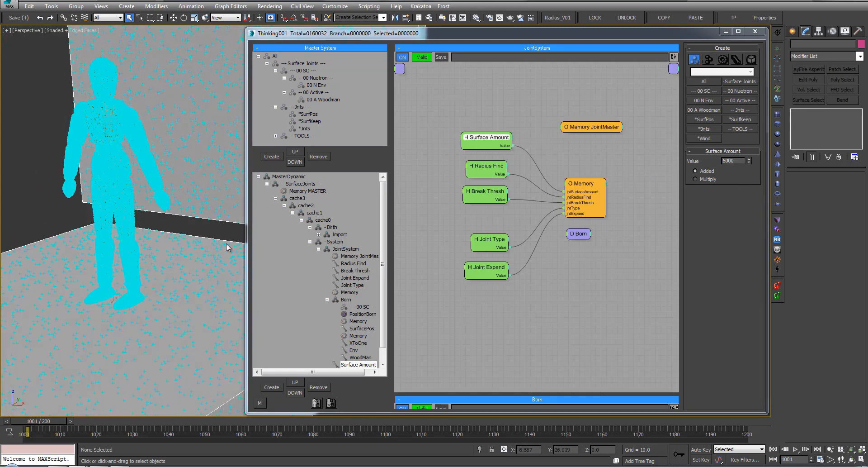
Reset the Surface Amount value to 0 and place the Surface Amount node directly above Radius Find in the JointSystem tree.
right_click(749, 162)
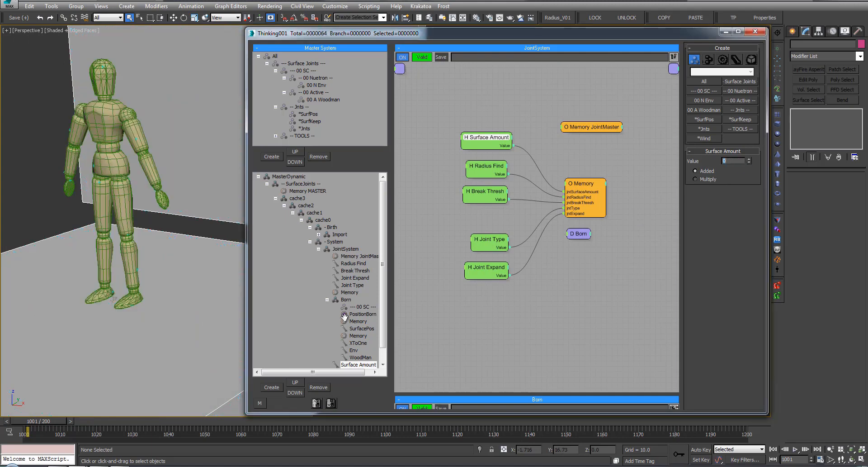
scroll(378, 292, "down", 1)
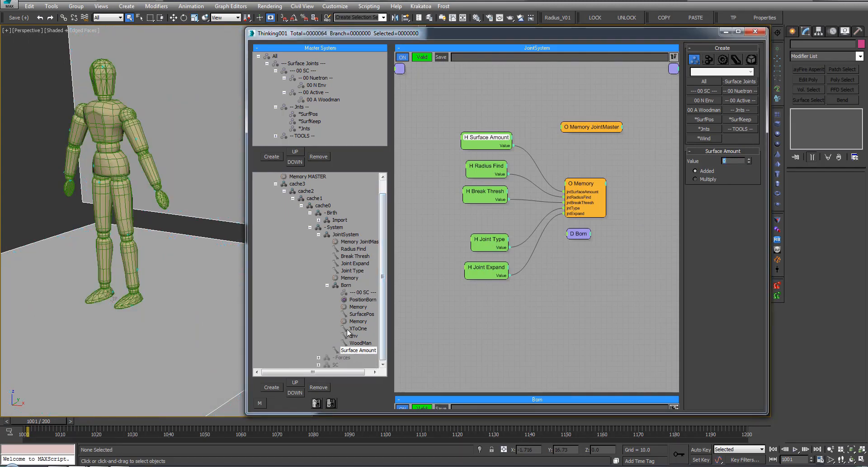
left_click(348, 331)
left_click(327, 285)
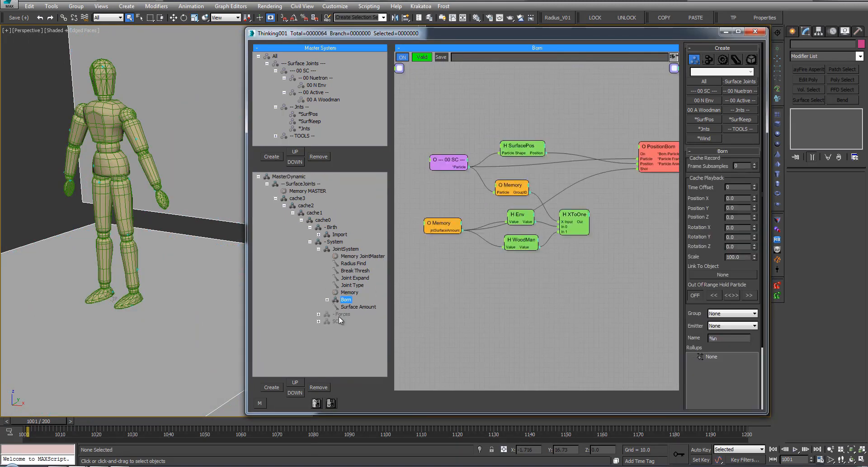
left_click(327, 306)
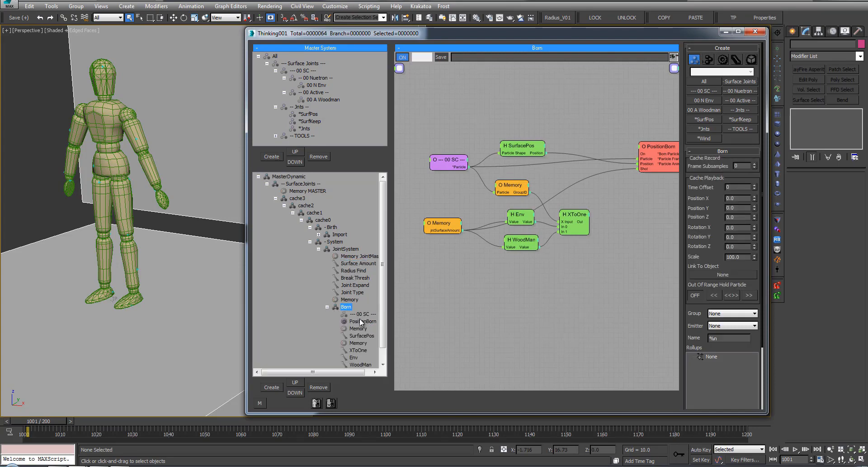
Feed PositionBorn's Shot input from XToOne instead of the direct Memory wire, and reset the Env and WoodMan multipliers, WoodMan to 0.
left_click(363, 322)
middle_click_drag(652, 188, 645, 187)
left_click(643, 169)
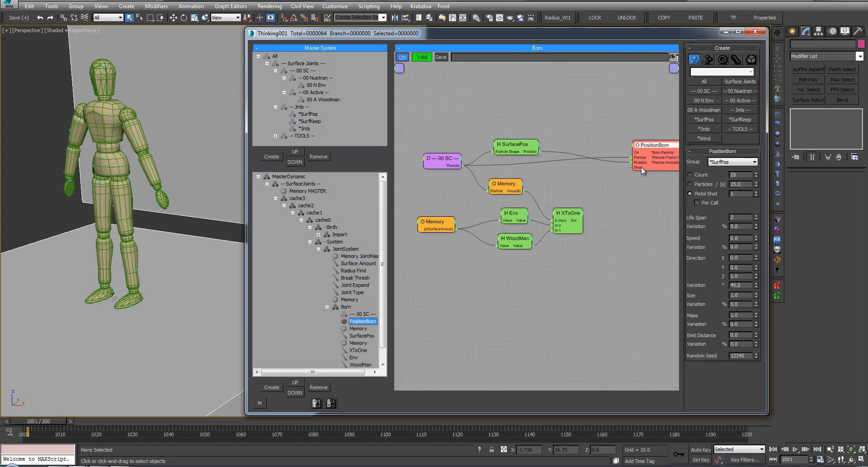
left_click_drag(580, 226, 632, 168)
left_click(512, 213)
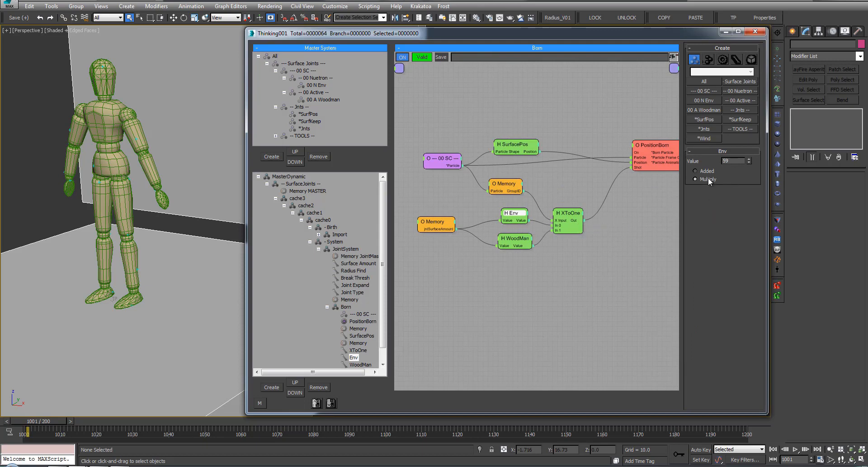
left_click(520, 239)
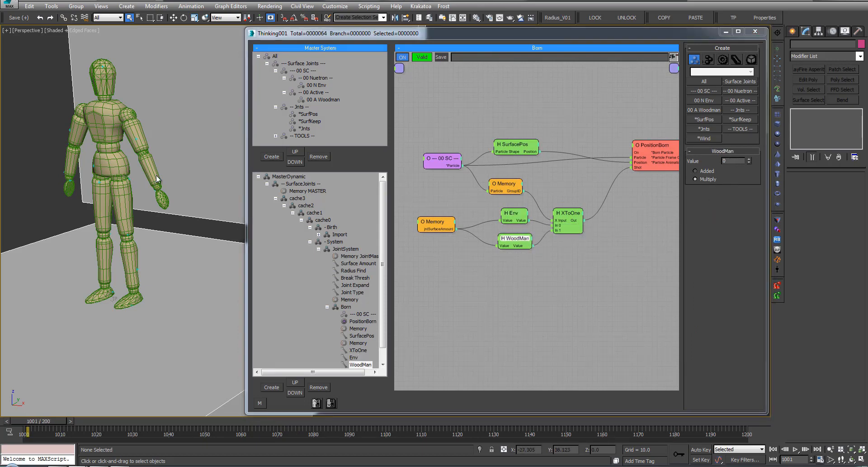
Try small non-zero Surface Amount values in JointSystem, such as 41.
left_click(350, 257)
left_click(490, 140)
double_click(723, 161)
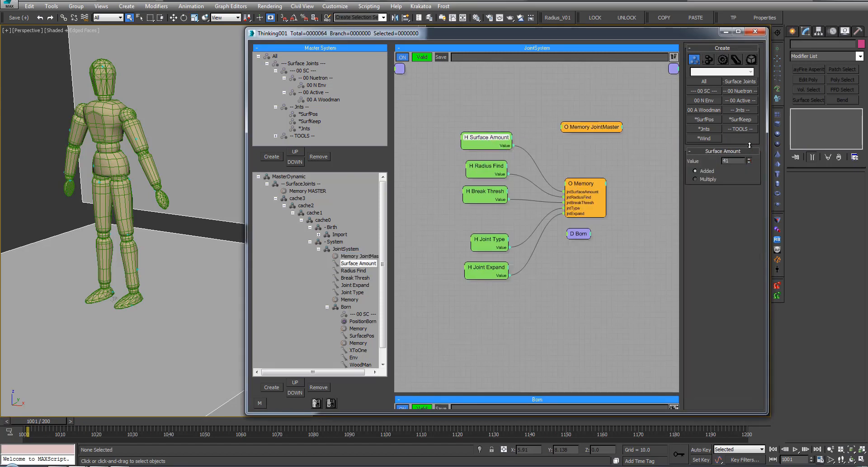
left_click(362, 335)
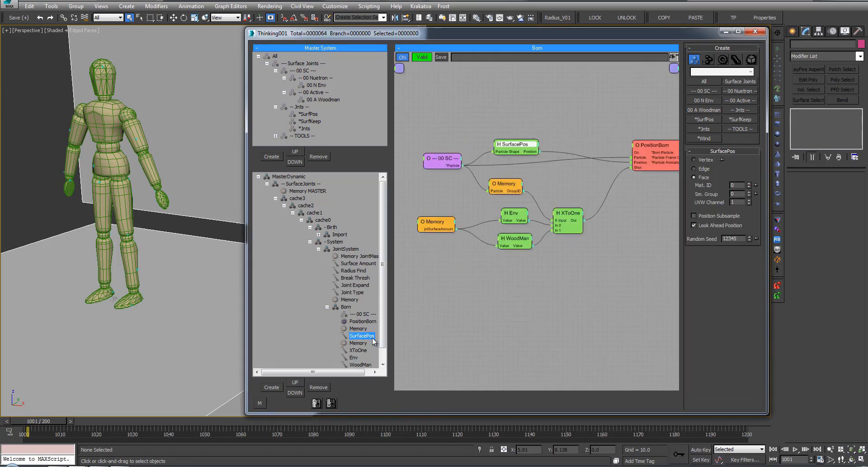
left_click(353, 264)
double_click(726, 160)
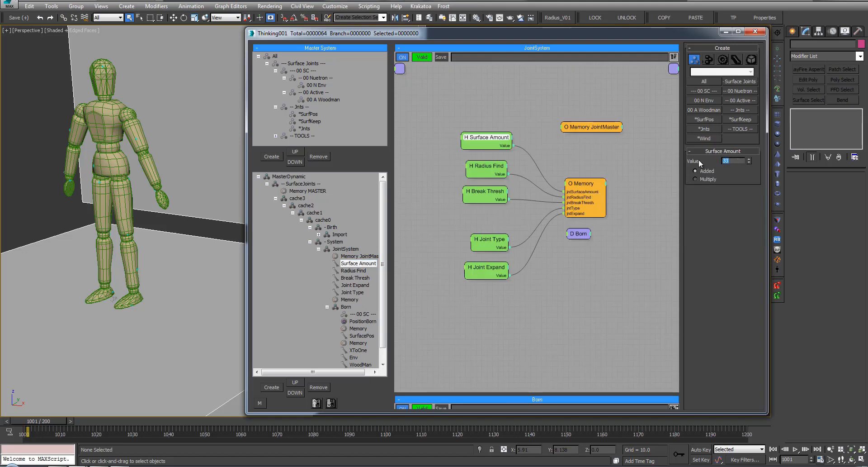
Set the Env multiplier in the Born set to 80, and raise it to 500.
left_click(357, 336)
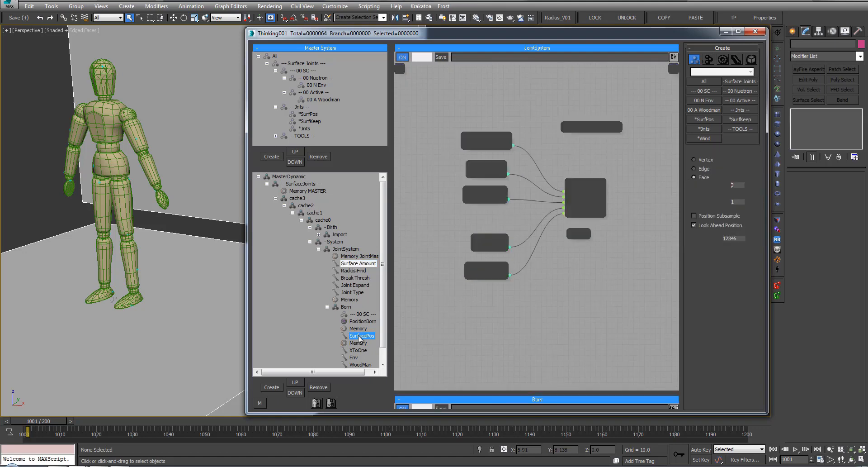
left_click(513, 214)
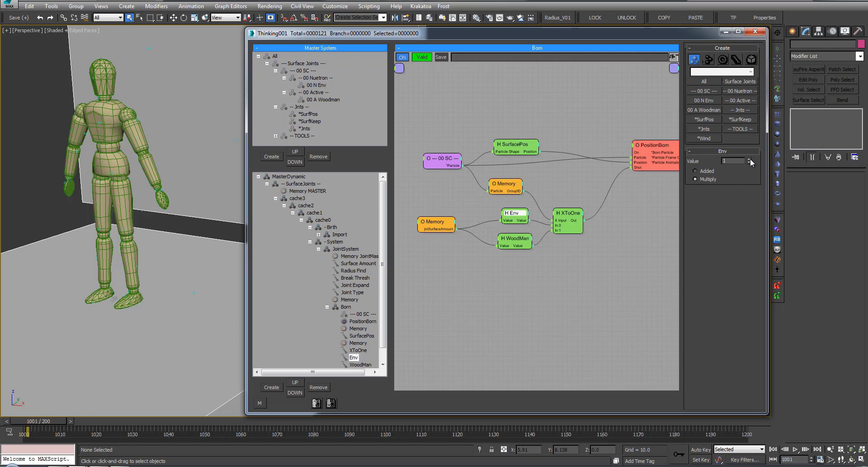
left_click_drag(761, 143, 749, 59)
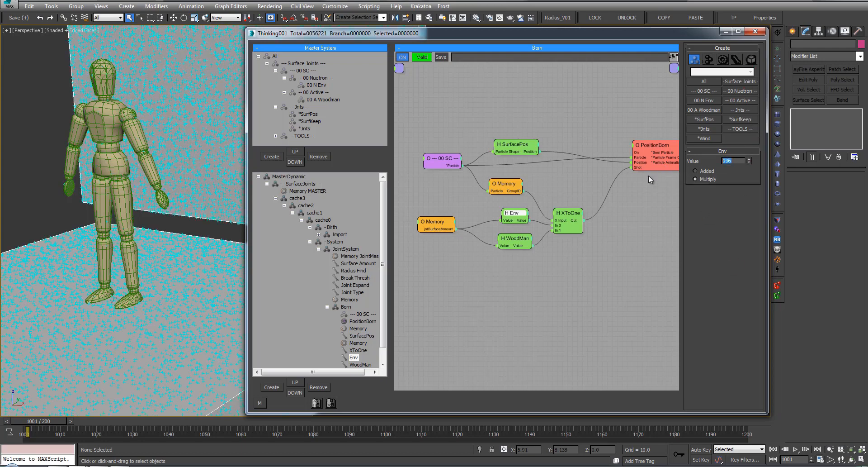
type("80")
key("Return")
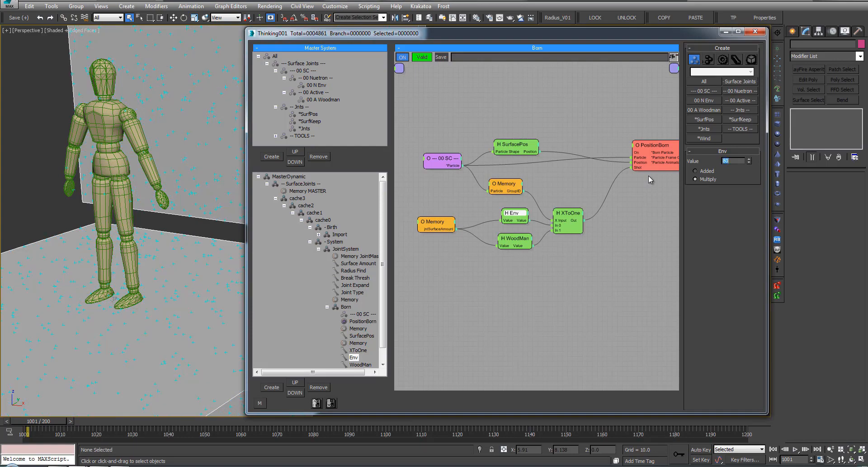
type("500")
key("Return")
Try a WoodMan multiplier of 20 in the Born set, and settle on 8.
middle_click_drag(35, 315, 84, 311, "alt")
left_click(515, 239)
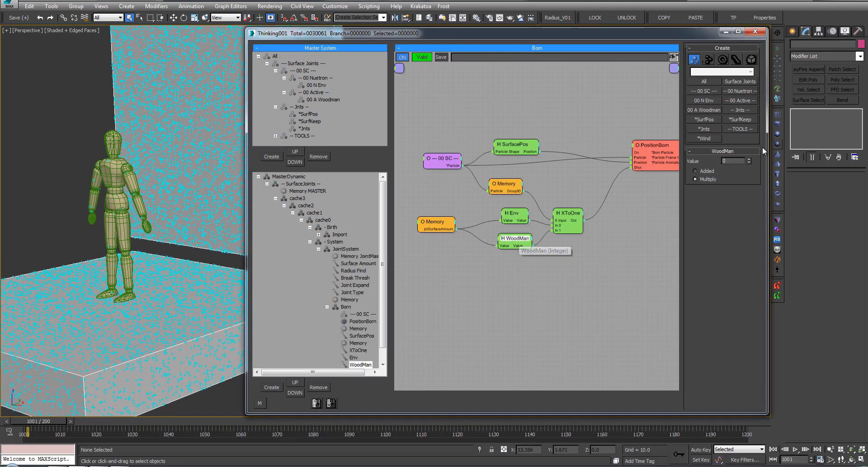
double_click(736, 160)
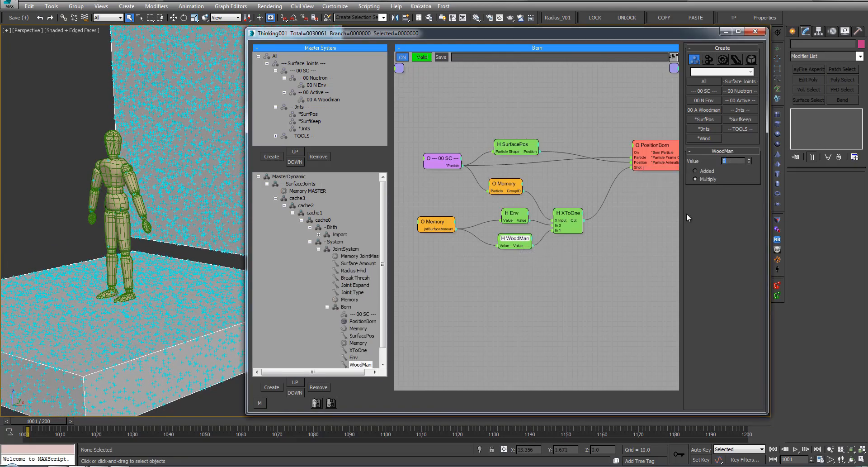
type("20")
key("Return")
type("0")
key("Return")
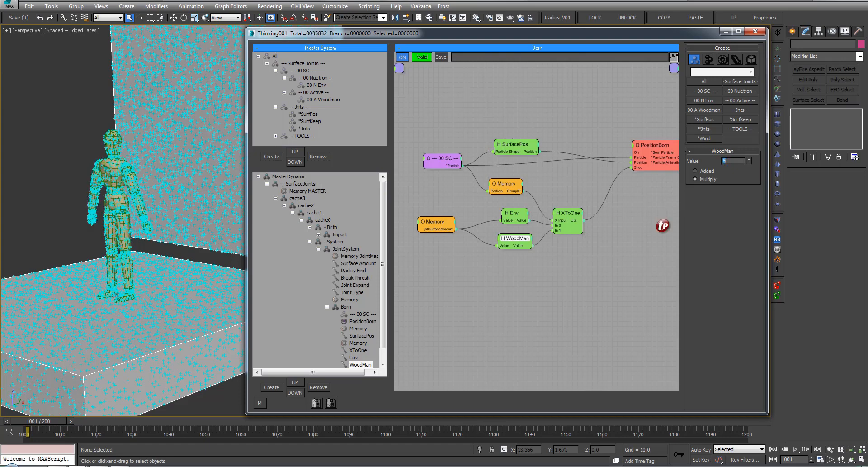
type("8")
key("Return")
Lower the Surface Amount value in JointSystem to 4 and inspect the wooden figure from the front.
left_click(359, 262)
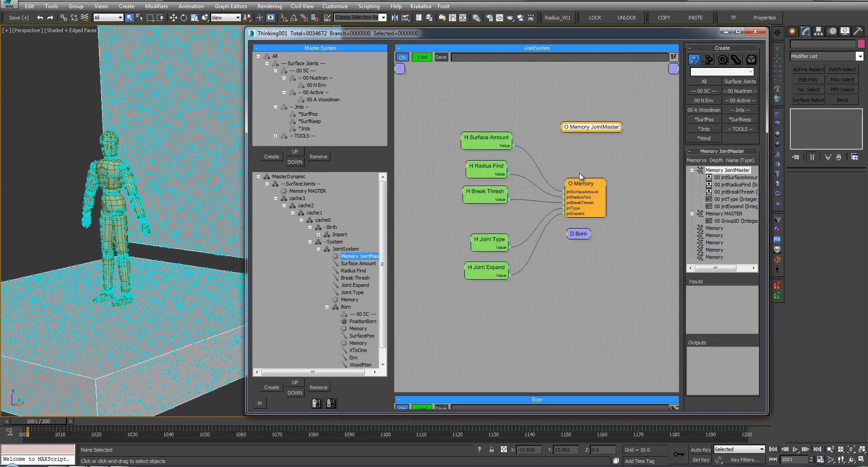
left_click(481, 137)
left_click_drag(749, 164, 751, 170)
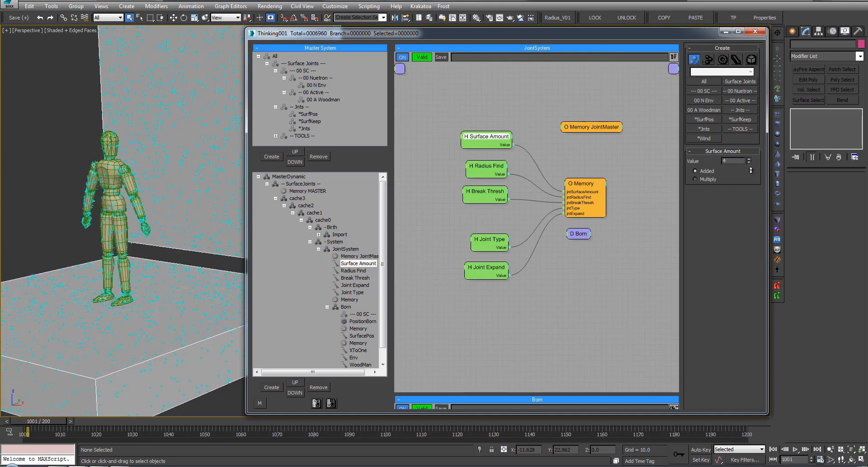
middle_click_drag(155, 218, 131, 209, "alt")
middle_click_drag(111, 177, 163, 217, "alt")
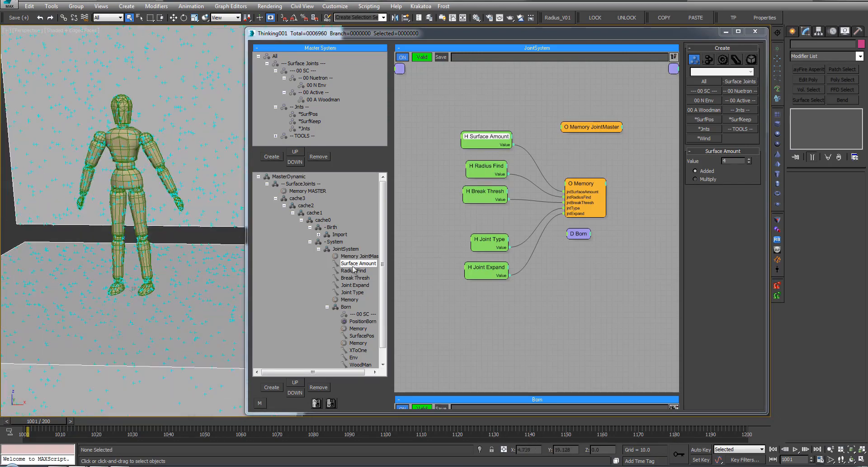
Collapse the Born branch and add a dynamic set named "- Joints" under JointSystem.
left_click(327, 307)
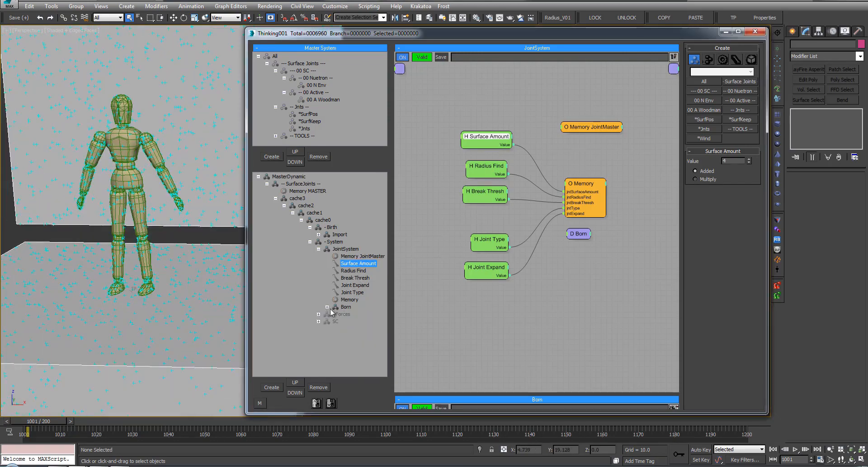
left_click(319, 249)
left_click(319, 250)
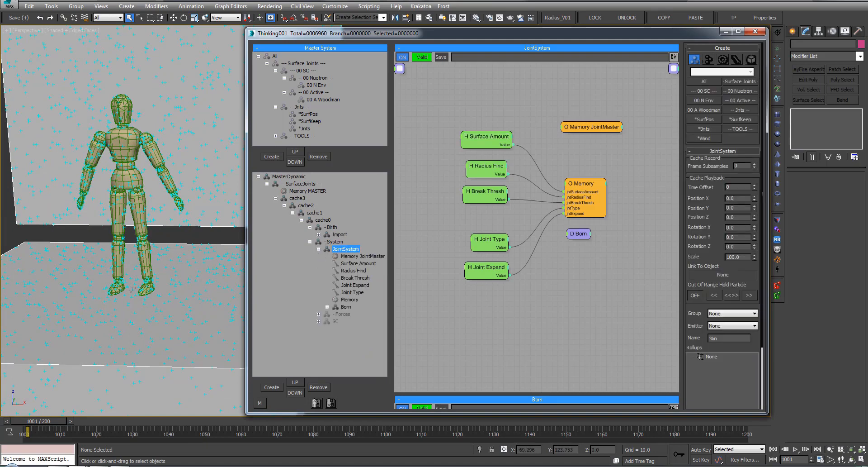
left_click(150, 188)
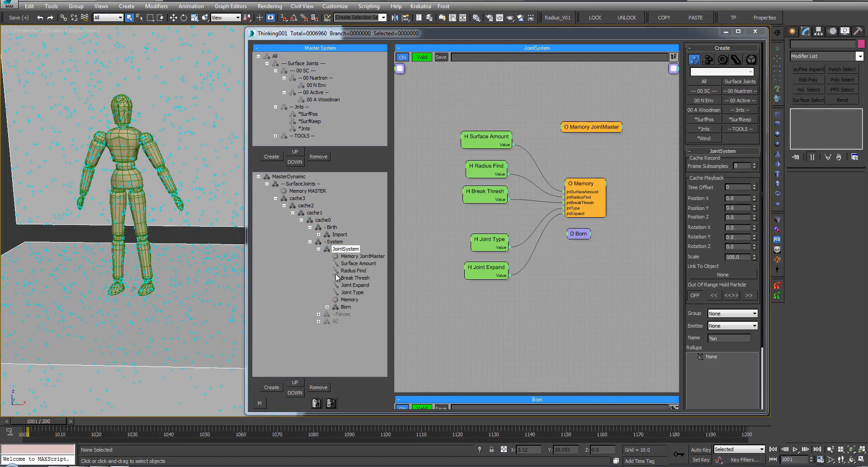
left_click(349, 257)
left_click(345, 249)
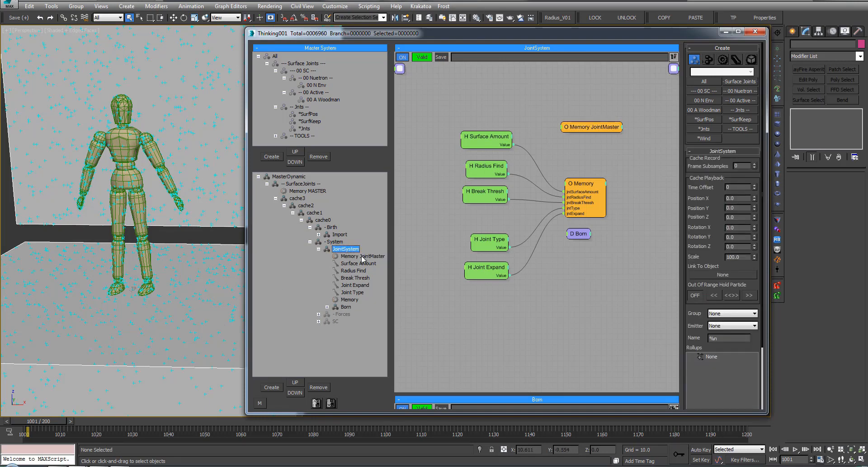
key("Insert")
double_click(348, 315)
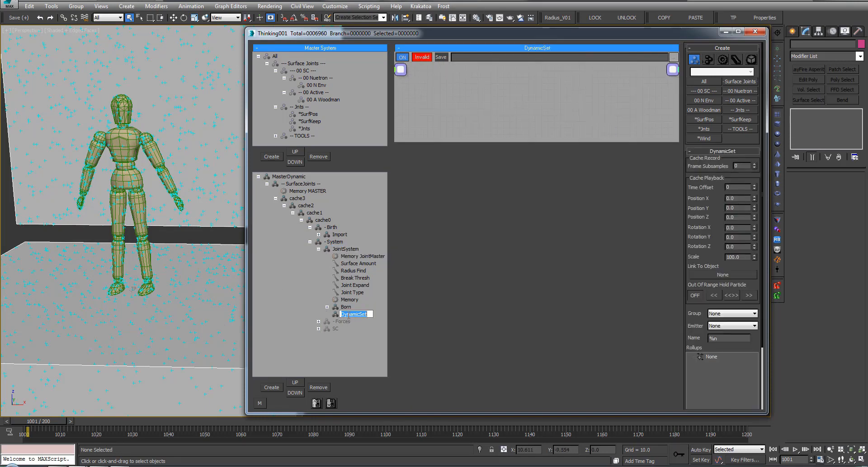
type("- Joints")
key("Return")
Add two dynamic sets inside - Joints, named SurfKeep and JntCreate.
key("Insert")
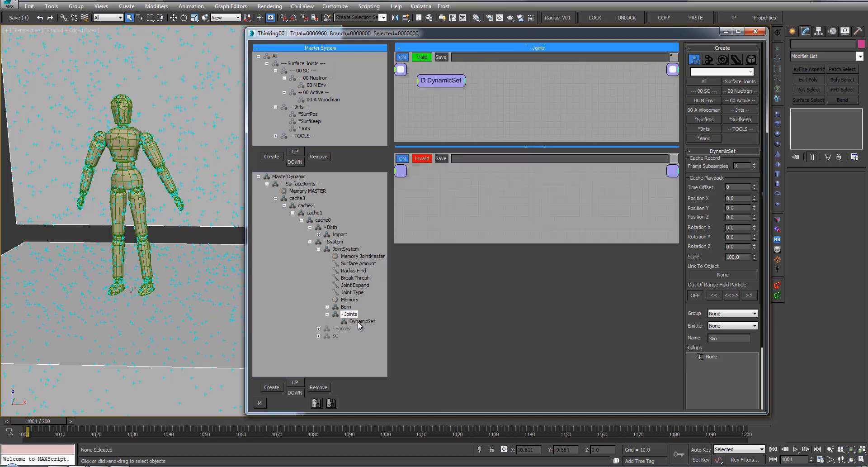
key("Insert")
double_click(360, 321)
type("SurfKeep")
key("Return")
double_click(366, 328)
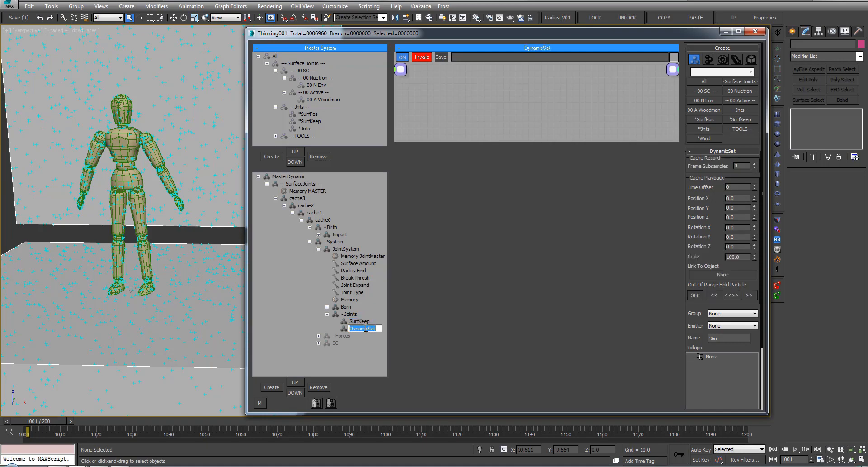
type("JntCreate")
key("Return")
Open the SurfKeep set and enlarge its node graph area to the full window height.
scroll(184, 238, "down", 5)
scroll(108, 247, "up", 2)
middle_click_drag(184, 240, 73, 249)
scroll(140, 246, "up", 2)
left_click(360, 322)
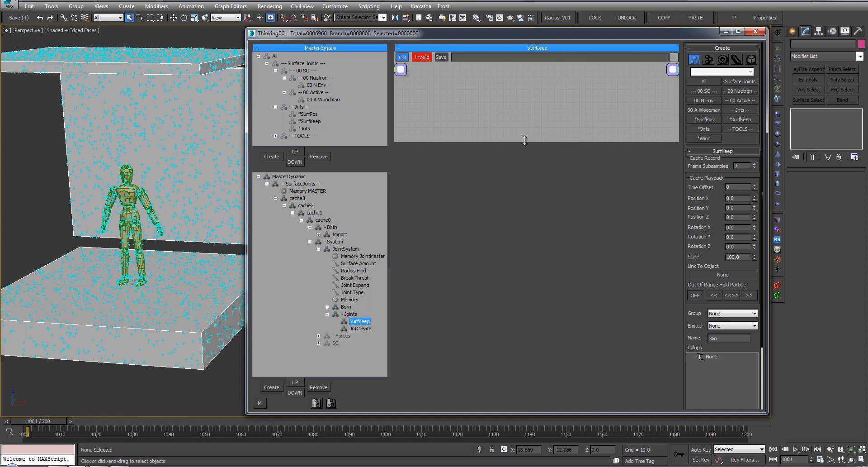
left_click_drag(524, 140, 526, 405)
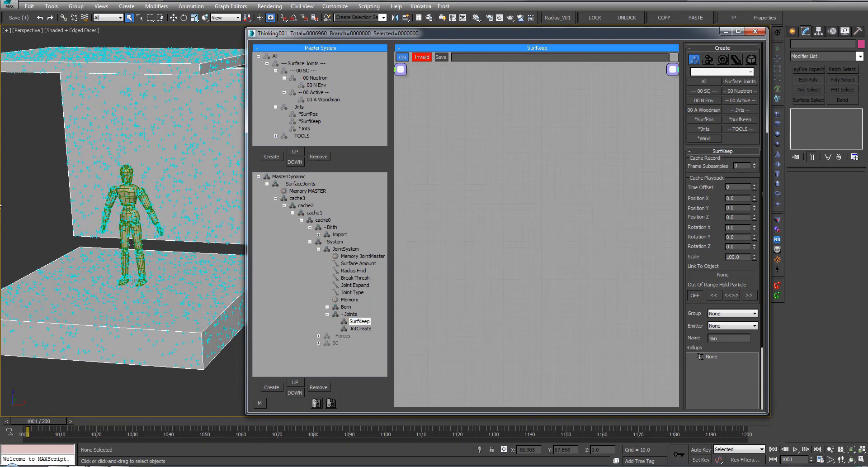
right_click(474, 145)
mouse_move(459, 147)
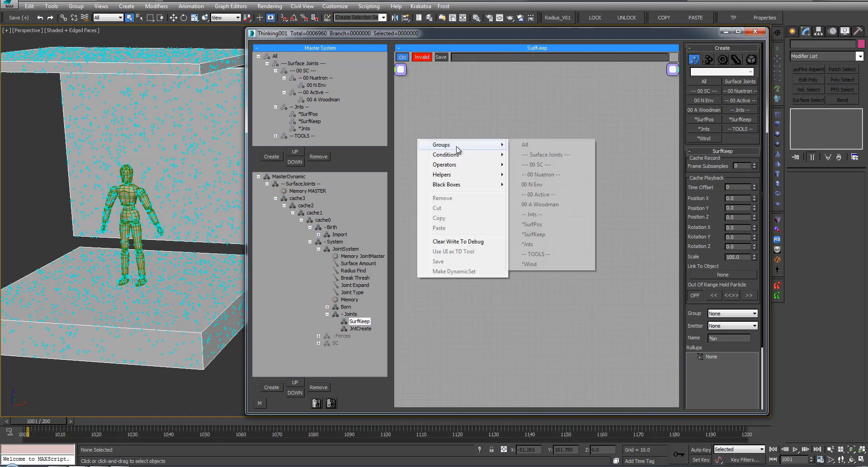
left_click(491, 107)
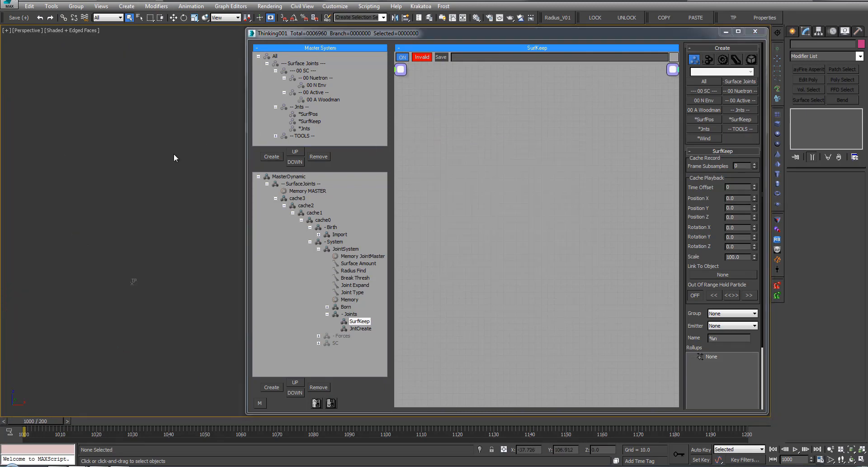
Show the home grid in the Perspective view and add a *SurfPos group node to the SurfKeep graph.
key("l")
key("l")
key("g")
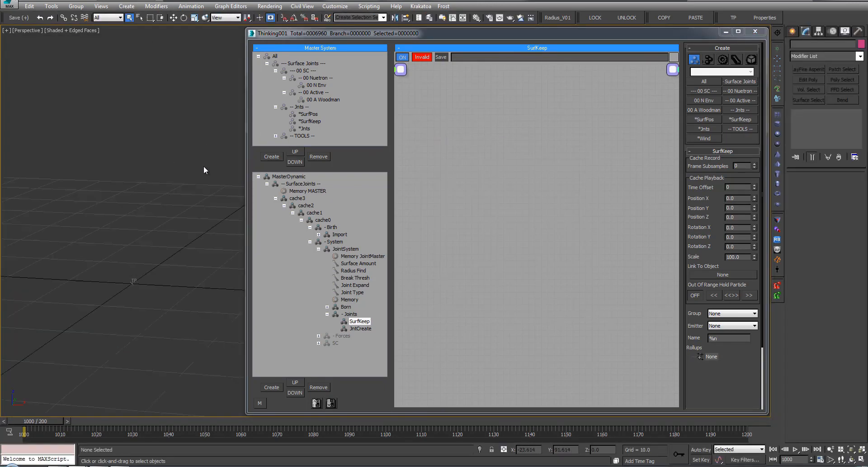
right_click(432, 149)
mouse_move(434, 150)
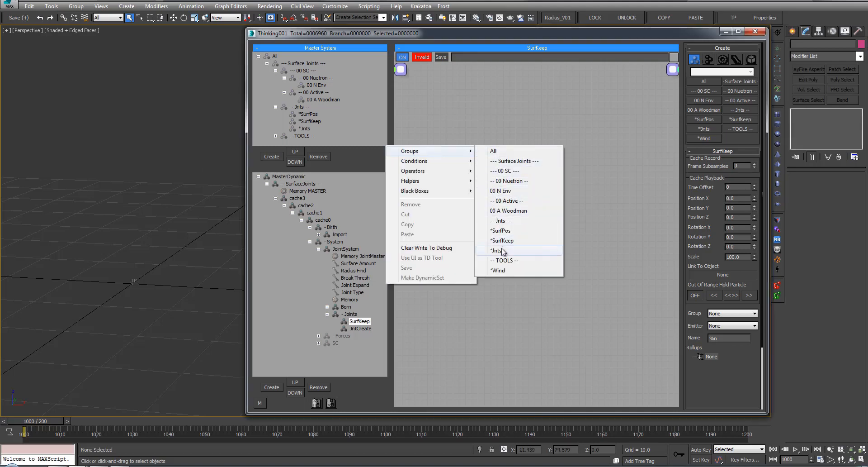
left_click(501, 230)
left_click(454, 155)
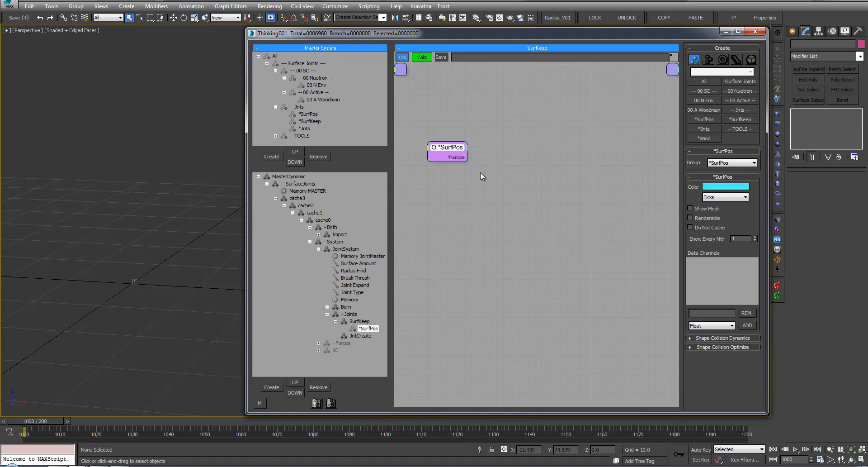
scroll(480, 173, "down", 2)
left_click_drag(488, 166, 451, 172)
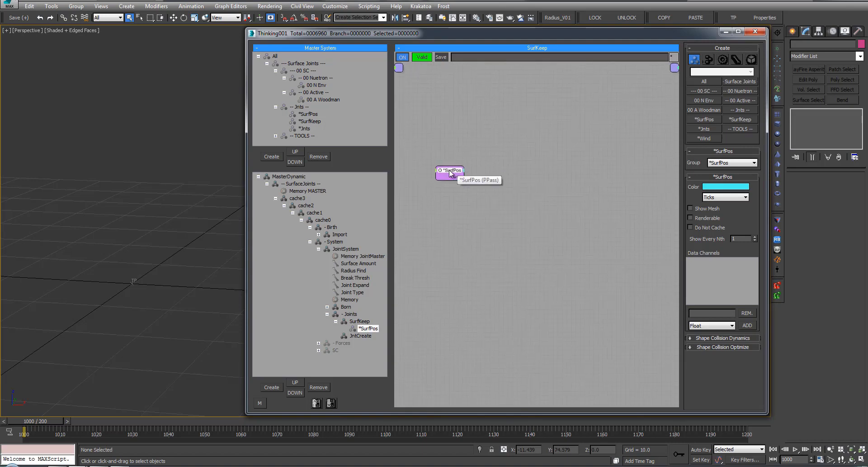
Advance the simulation to frame 1001 and examine the *SurfPos points around the wooden figure.
left_click(125, 208)
key("period")
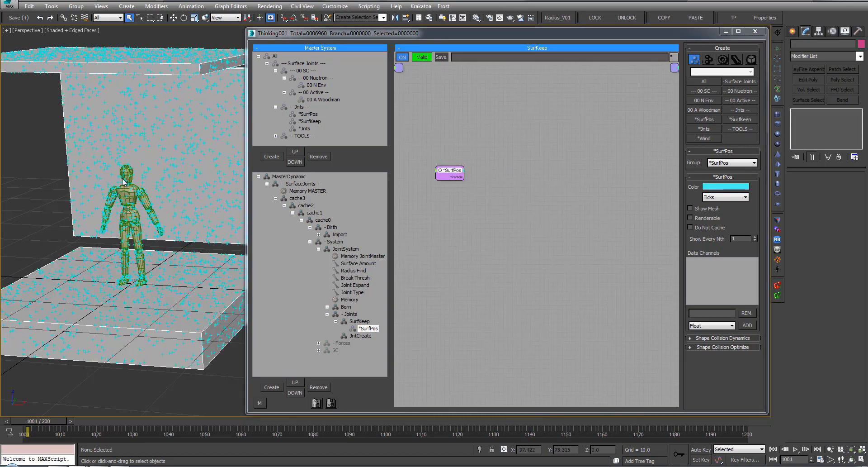
scroll(128, 190, "up", 4)
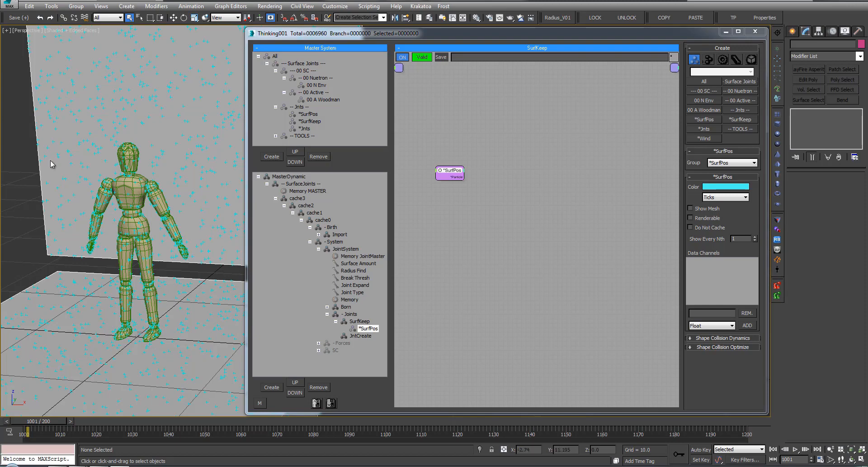
Add a PSearch operator to SurfKeep and connect the *SurfPos Particle output to its Particle and Group inputs.
middle_click_drag(477, 138, 456, 122)
left_click(487, 182)
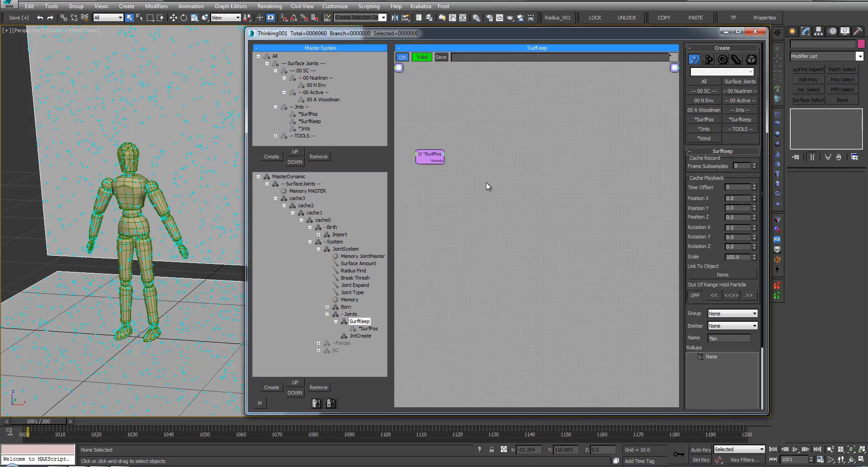
key("Tab")
type("ps")
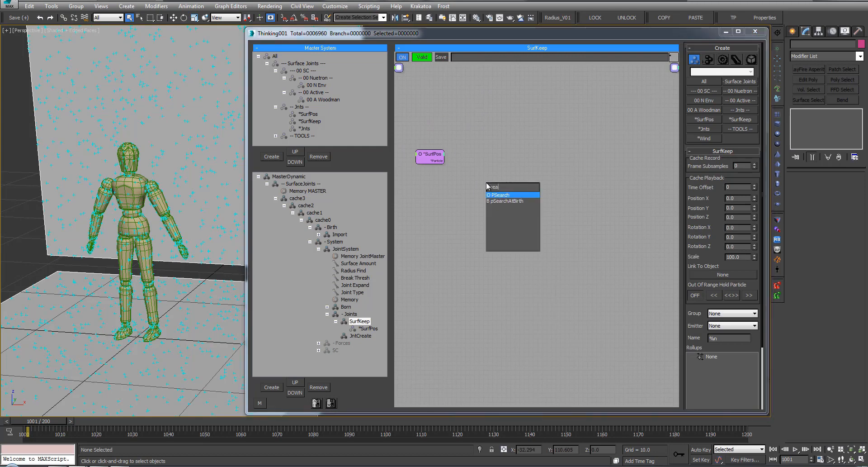
key("Return")
left_click_drag(439, 161, 493, 194)
left_click_drag(495, 193, 488, 178)
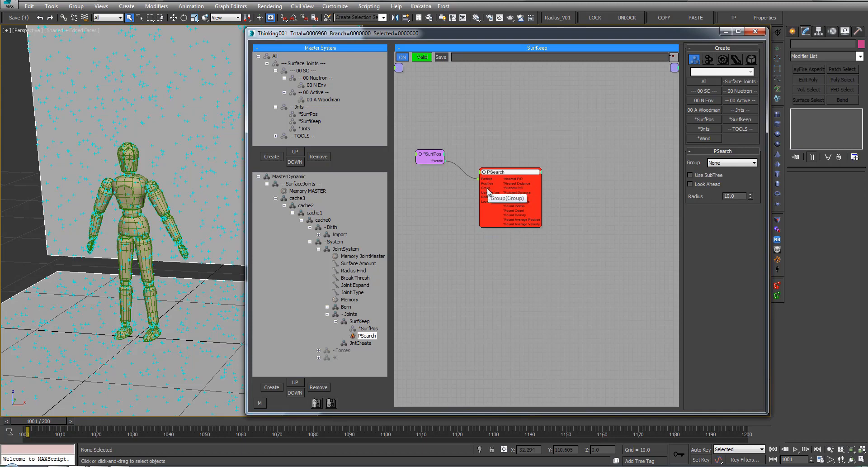
left_click_drag(436, 162, 489, 185)
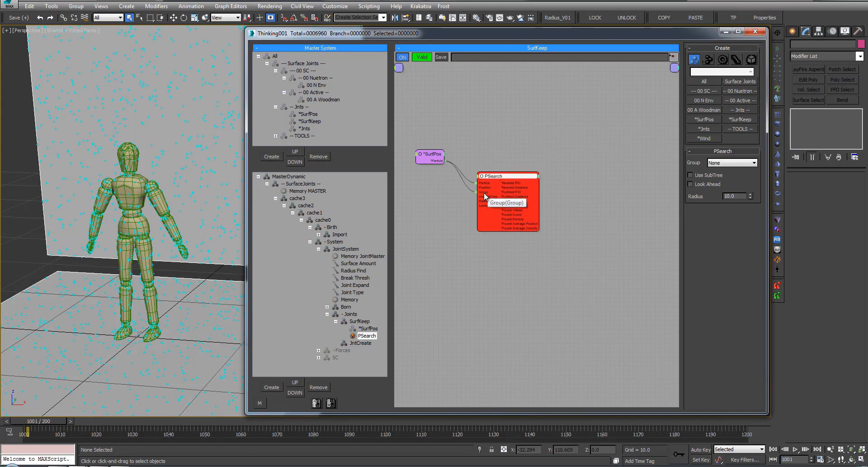
Reposition the PSearch node beside the *SurfPos node in the SurfKeep graph.
scroll(452, 194, "up", 2)
middle_click_drag(455, 191, 475, 195)
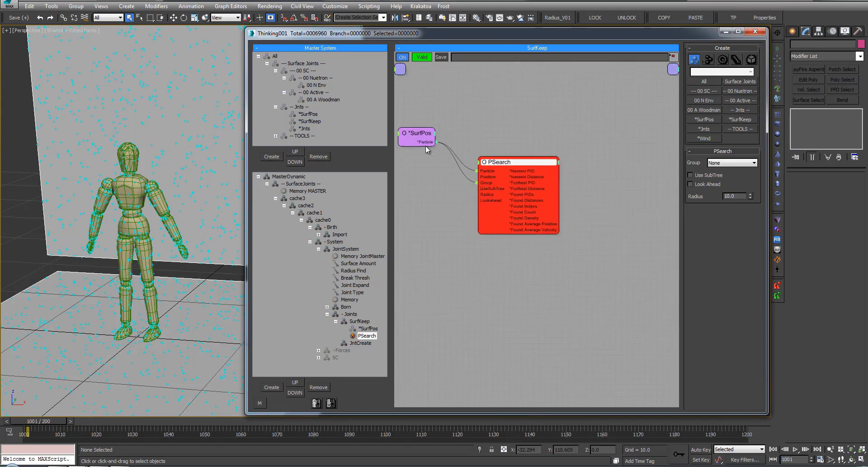
left_click_drag(502, 163, 496, 160)
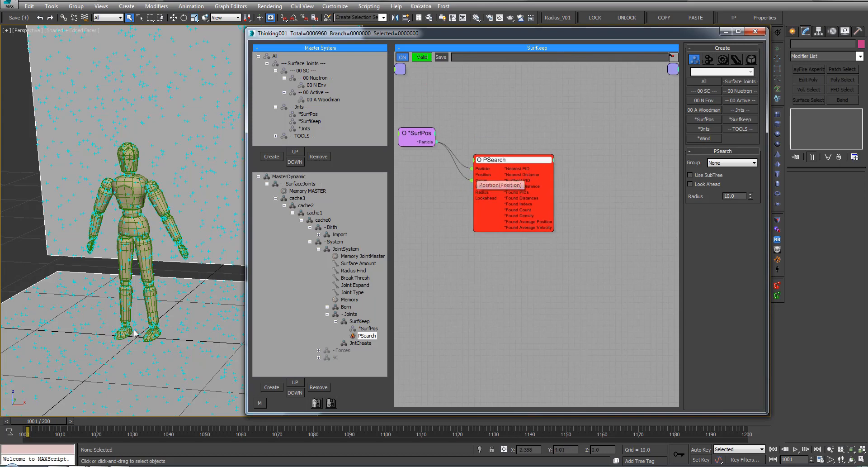
scroll(589, 171, "down", 1)
left_click_drag(508, 166, 495, 162)
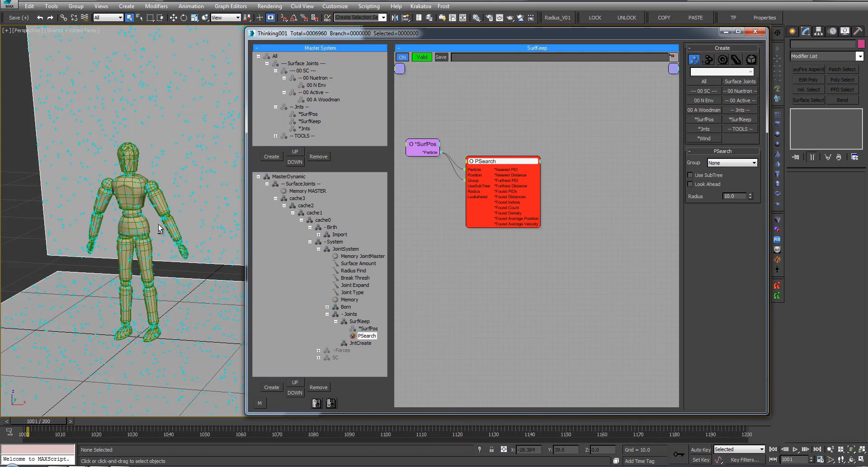
Add a Memory operator above PSearch and connect the *SurfPos Particle output to its Particle input.
middle_click_drag(141, 225, 159, 224, "alt")
left_click(568, 164)
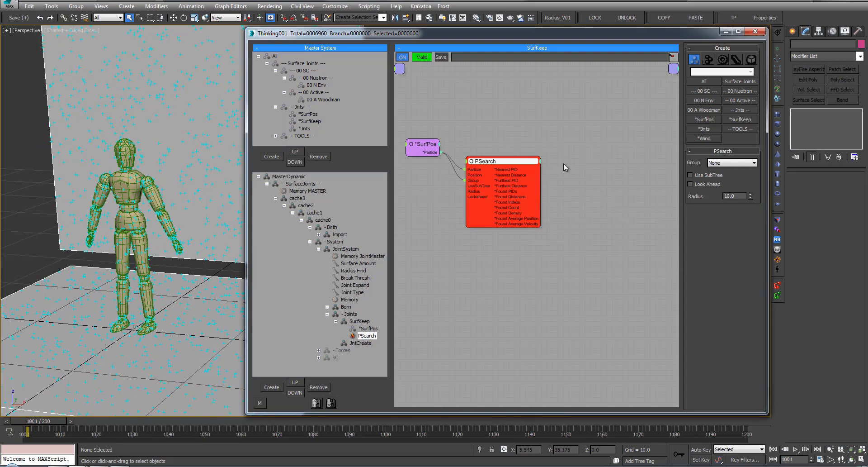
left_click_drag(510, 190, 614, 178)
left_click(537, 136)
key("Tab")
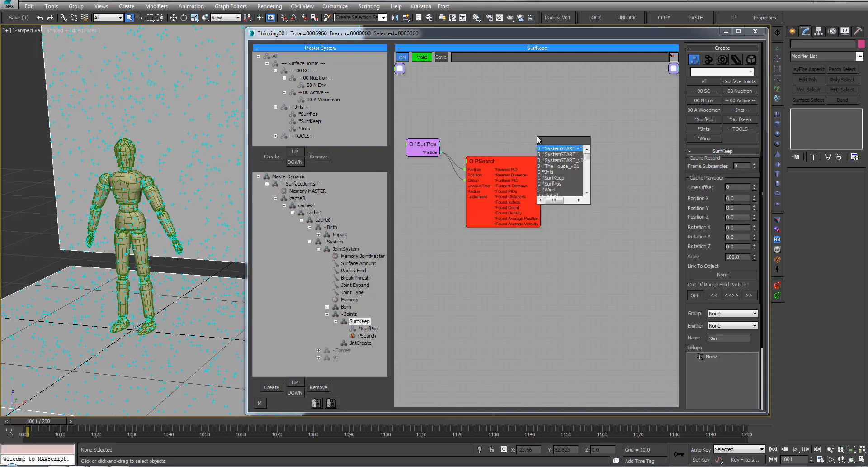
type("mem")
double_click(547, 149)
left_click_drag(546, 150, 561, 133)
left_click_drag(439, 153, 559, 132)
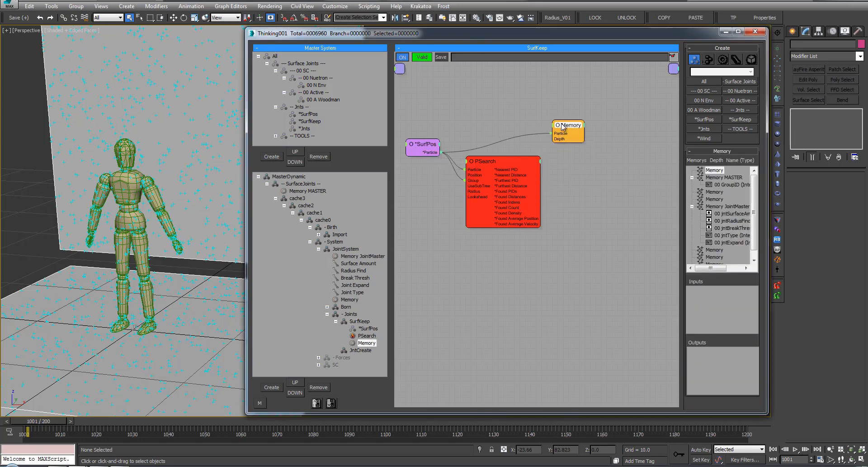
Open the data type choices for Memory JointMaster in the new Memory node's settings.
left_click(723, 178)
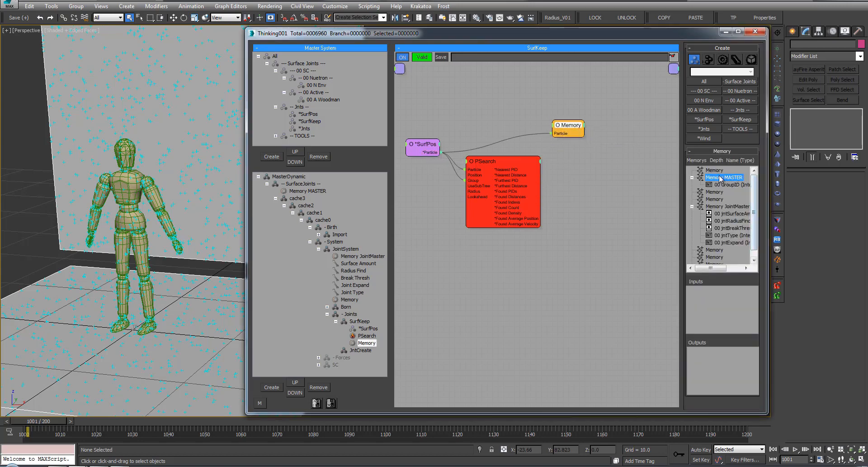
right_click(719, 207)
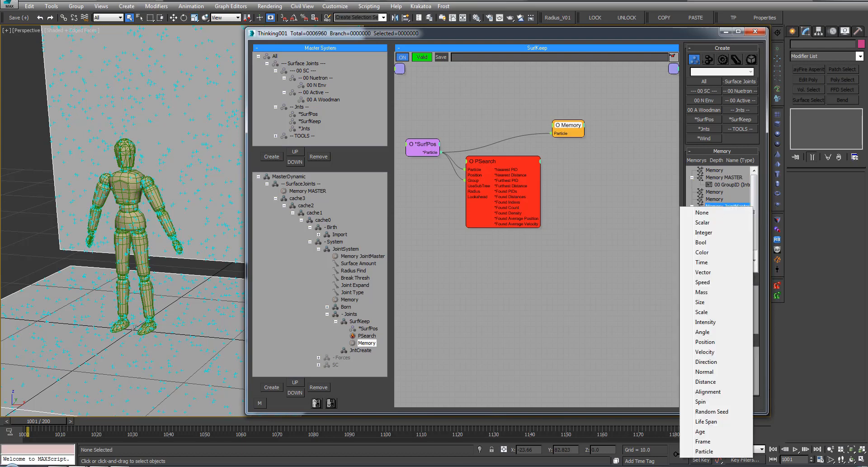
Add a Particle-type entry named myParent to Memory JointMaster and output it from the Memory node in SurfKeep.
left_click(784, 184)
right_click(721, 178)
left_click(721, 180)
right_click(720, 206)
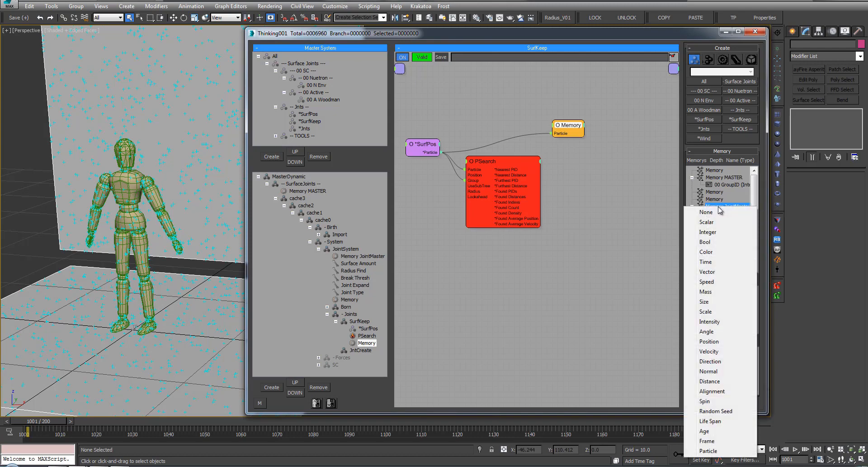
left_click(708, 451)
type("myParent")
key("Return")
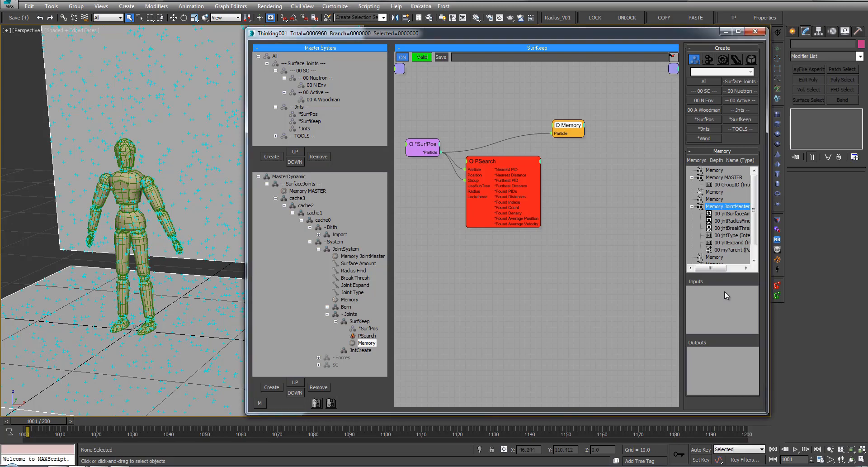
left_click_drag(729, 253, 728, 369)
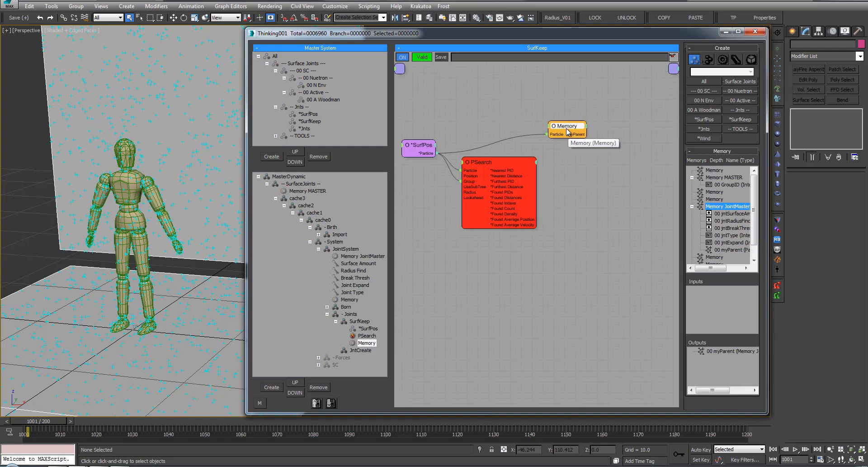
Remove the On input from the PositionBorn node in the Born dynamic set.
left_click(346, 307)
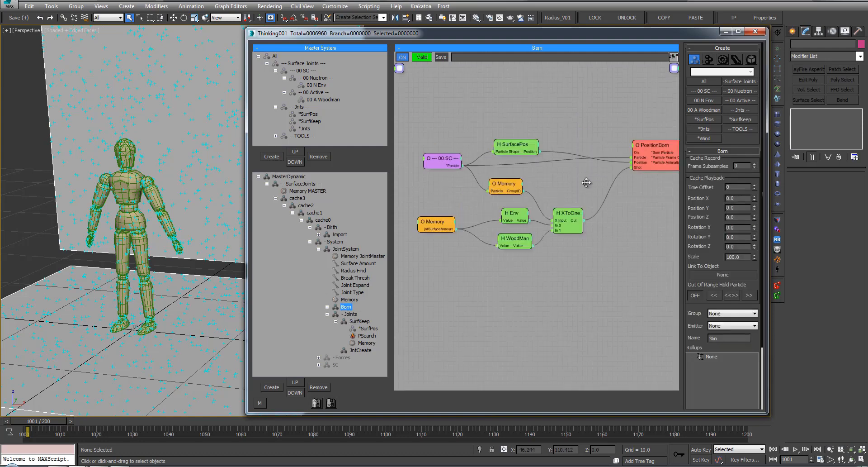
middle_click_drag(587, 182, 536, 183)
left_click_drag(598, 147, 571, 172)
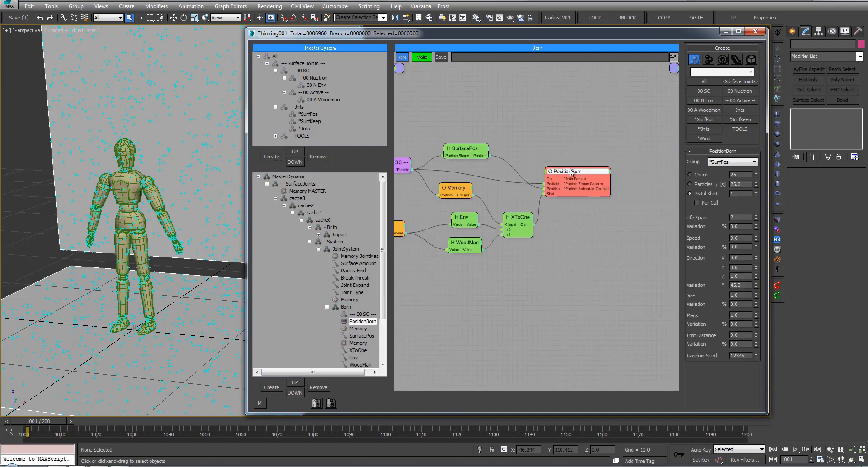
right_click(571, 172)
left_click(552, 184)
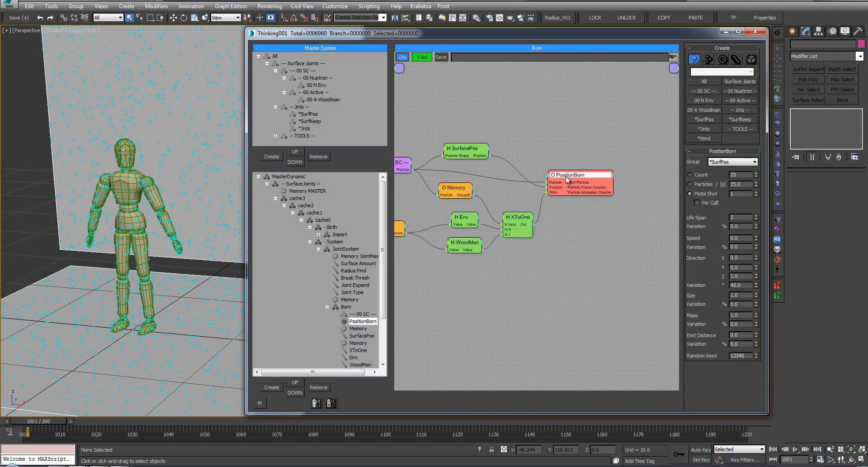
Add a Memory node beside PositionBorn, without the Depth input, and give it myParent as an input.
right_click(629, 163)
type("mem")
left_click(641, 176)
left_click_drag(639, 176, 654, 174)
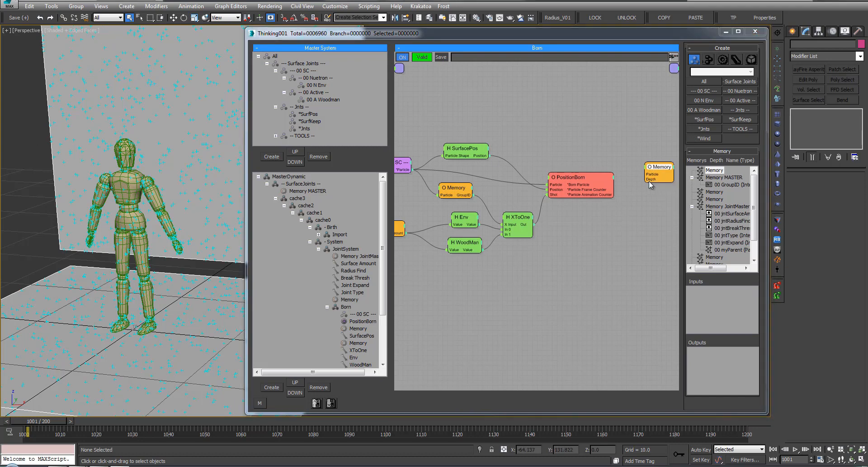
right_click(646, 170)
left_click(651, 204)
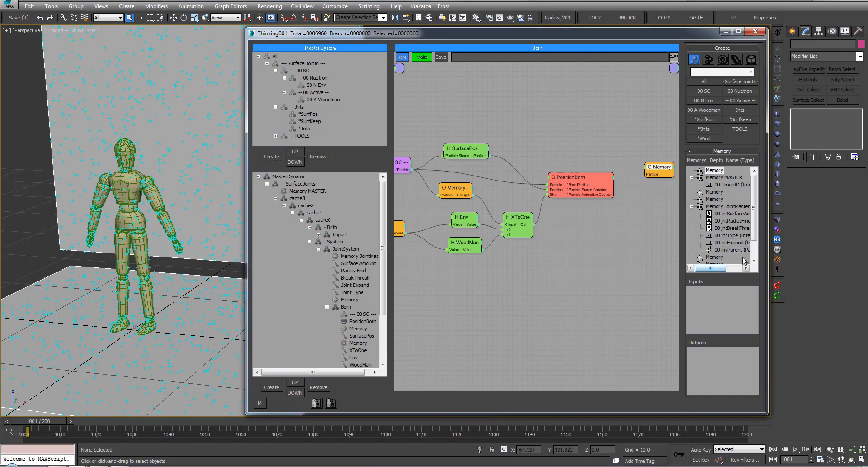
left_click_drag(726, 250, 729, 312)
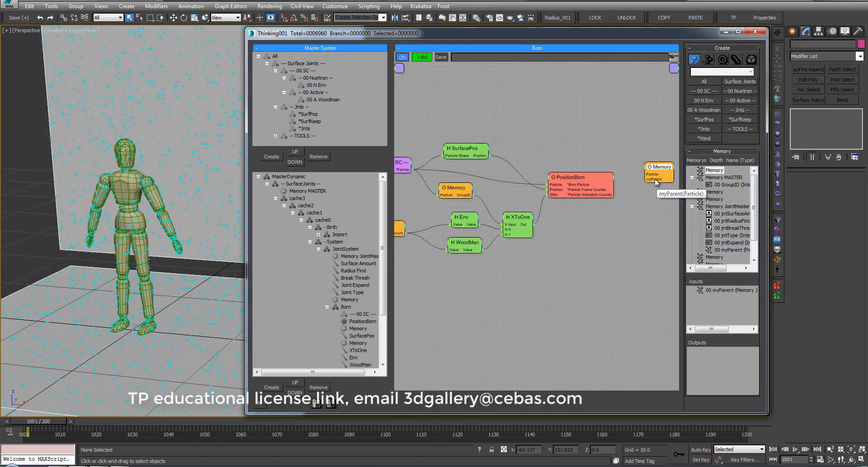
Connect PositionBorn's Born Particle to the new Memory node's Particle input, and the SC group's Particle to its myParent input.
left_click_drag(656, 180, 588, 187)
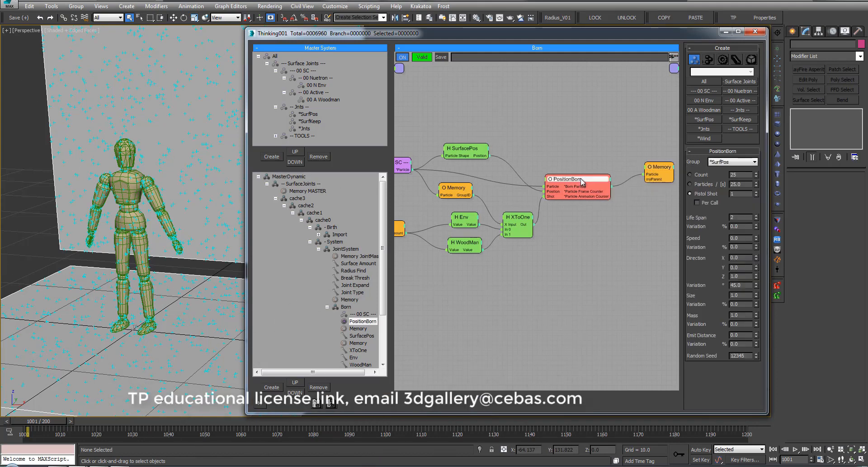
left_click(650, 185)
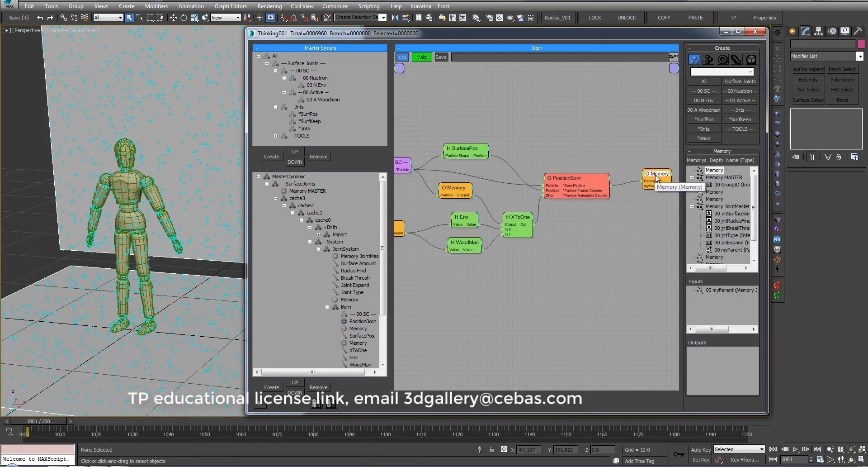
middle_click_drag(554, 131, 563, 130)
left_click_drag(663, 180, 409, 168)
left_click_drag(667, 166, 665, 166)
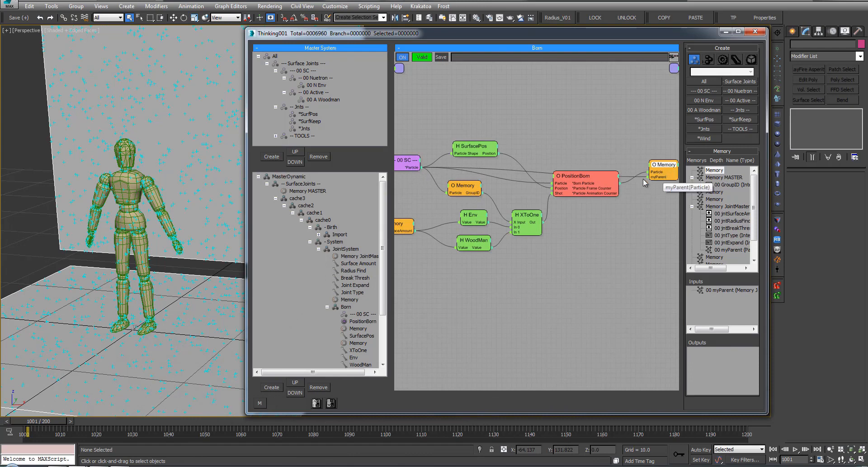
left_click_drag(585, 180, 584, 187)
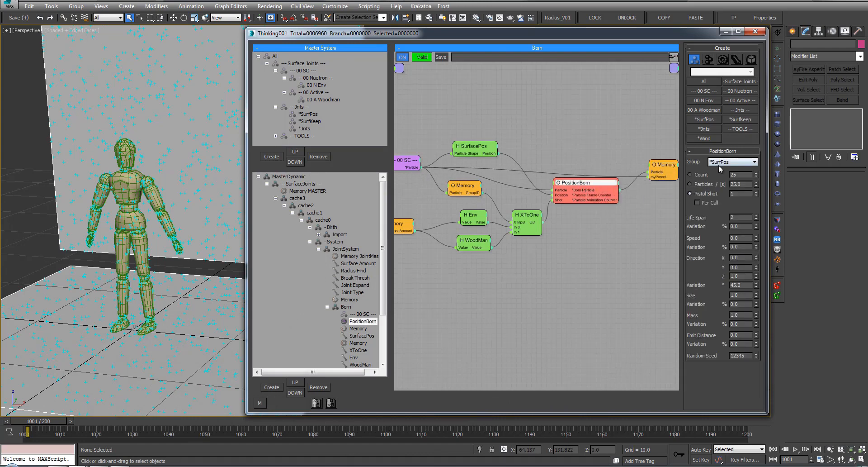
left_click_drag(662, 180, 662, 177)
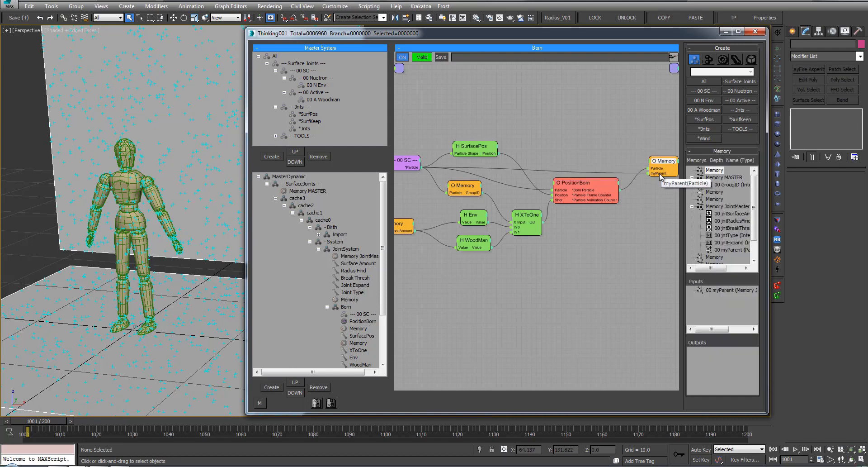
Duplicate the Memory node in SurfKeep and connect PSearch's Found PIDs output to the copy's Particle input.
left_click_drag(383, 309, 383, 347)
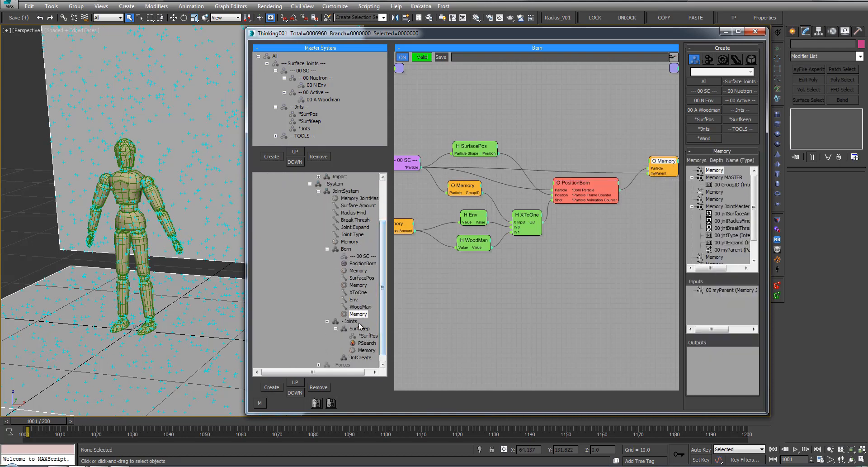
left_click(346, 242)
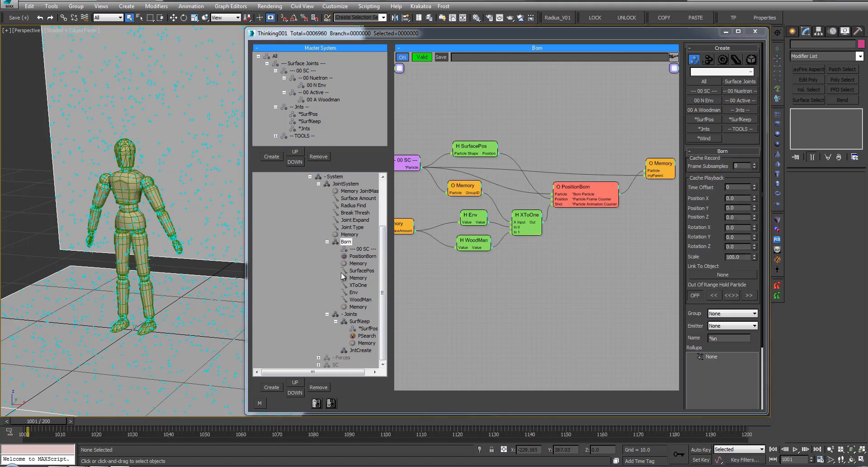
left_click(364, 329)
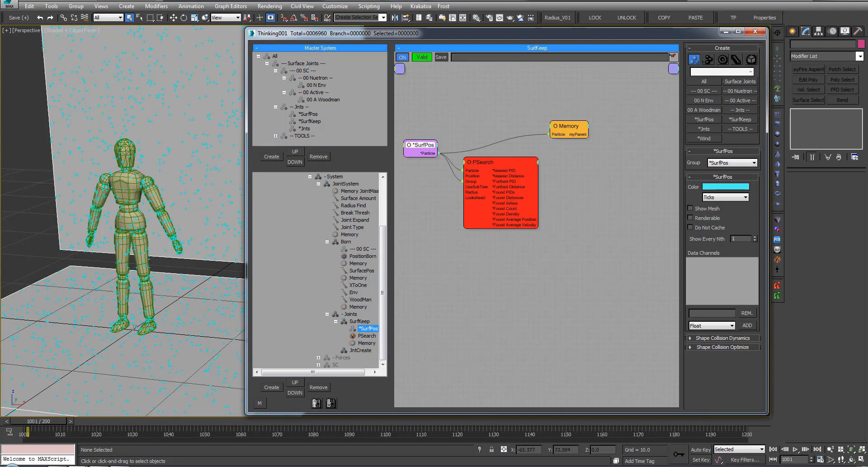
middle_click_drag(667, 192, 657, 190)
left_click_drag(562, 122, 564, 147)
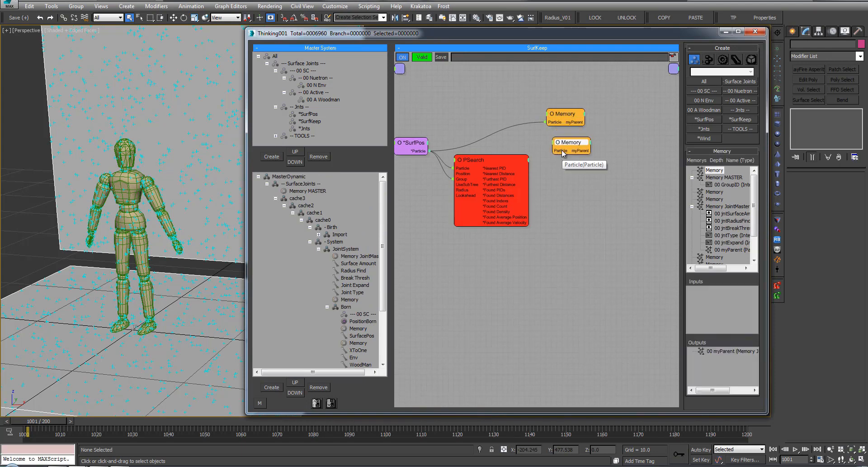
left_click_drag(552, 150, 513, 191)
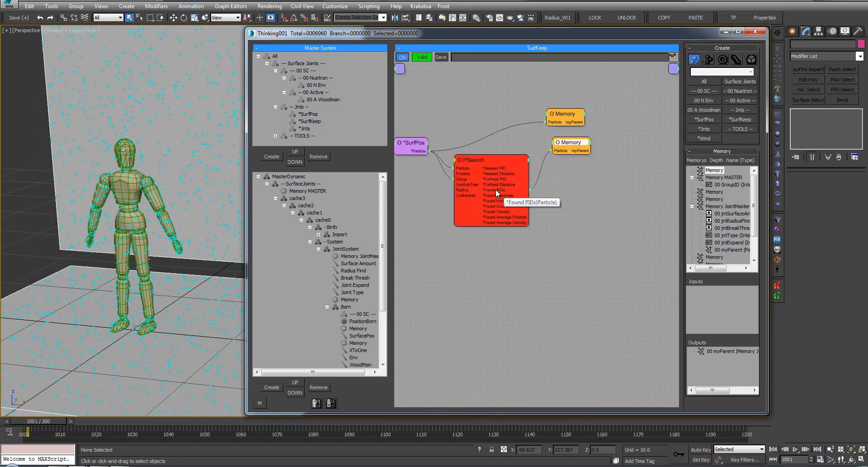
Rearrange the PSearch node and the two Memory nodes in SurfKeep so that there is free space beside them.
left_click_drag(576, 141, 577, 147)
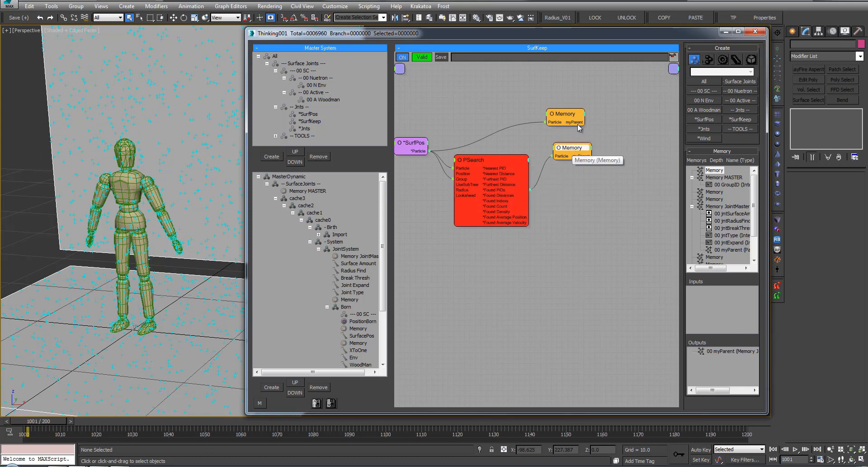
left_click_drag(566, 113, 574, 111)
middle_click_drag(497, 138, 486, 154)
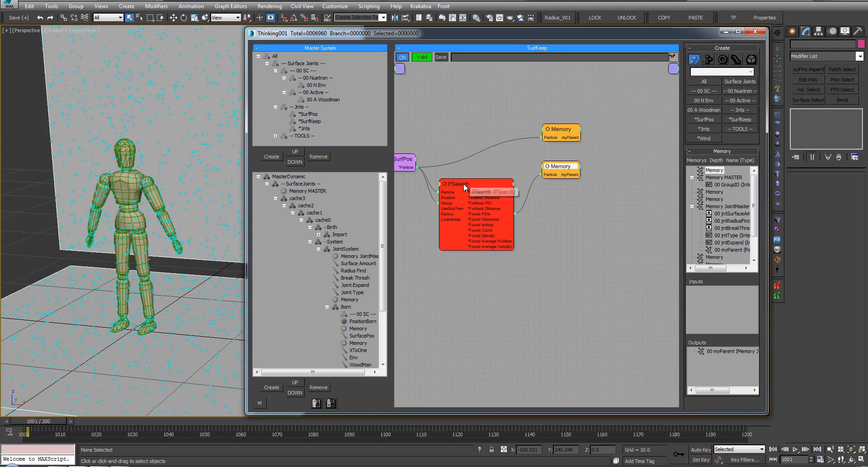
left_click_drag(465, 184, 458, 181)
middle_click_drag(507, 134, 500, 136)
middle_click_drag(601, 152, 575, 130)
left_click(532, 122)
left_click(533, 126)
left_click_drag(554, 142, 554, 173)
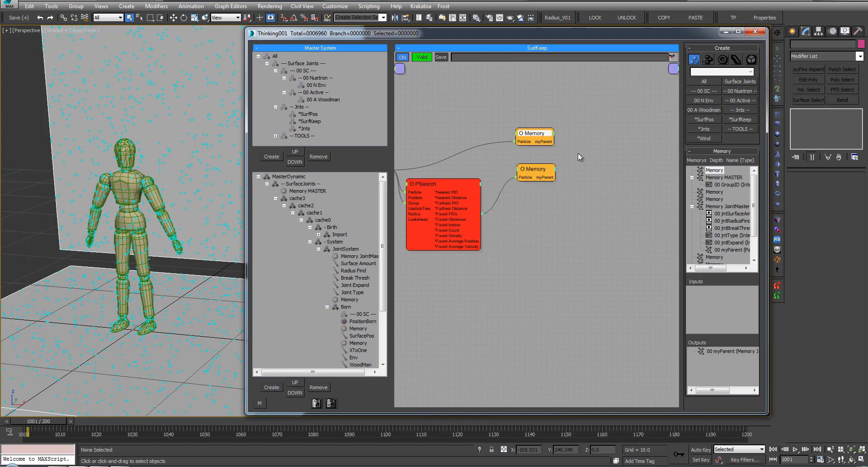
Add an isNotEqual condition from the M3D_Conditions black boxes and connect the two myParent outputs to its a and b inputs.
right_click(523, 141)
mouse_move(565, 194)
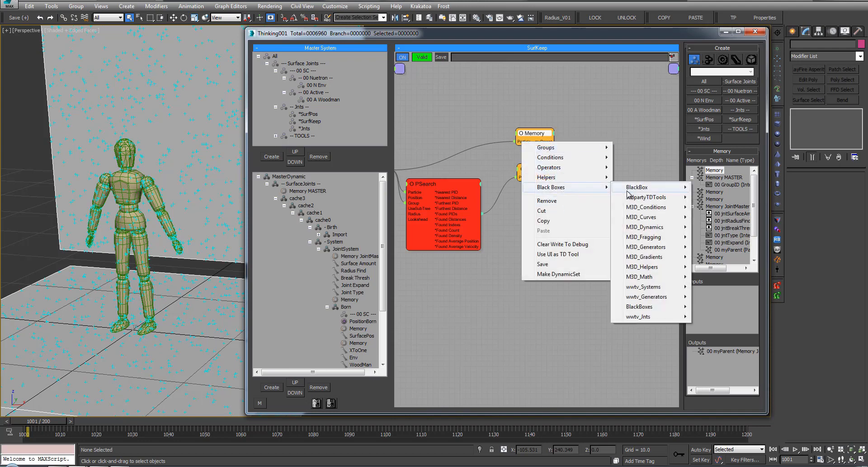
mouse_move(645, 251)
mouse_move(658, 214)
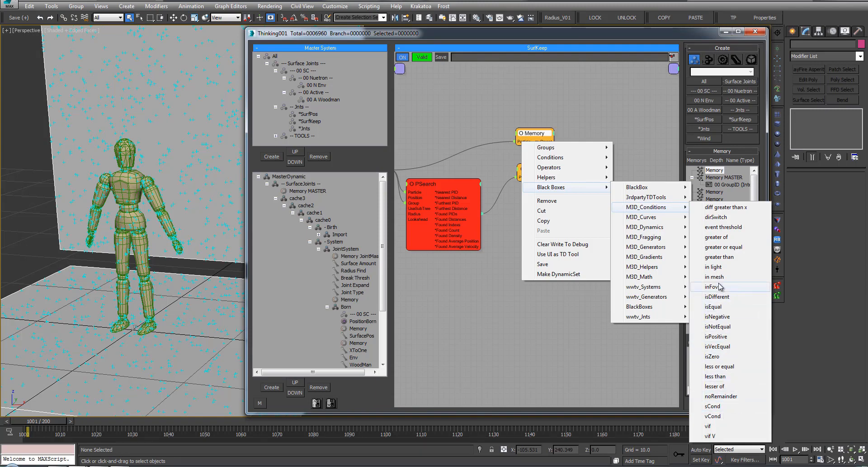
left_click(723, 327)
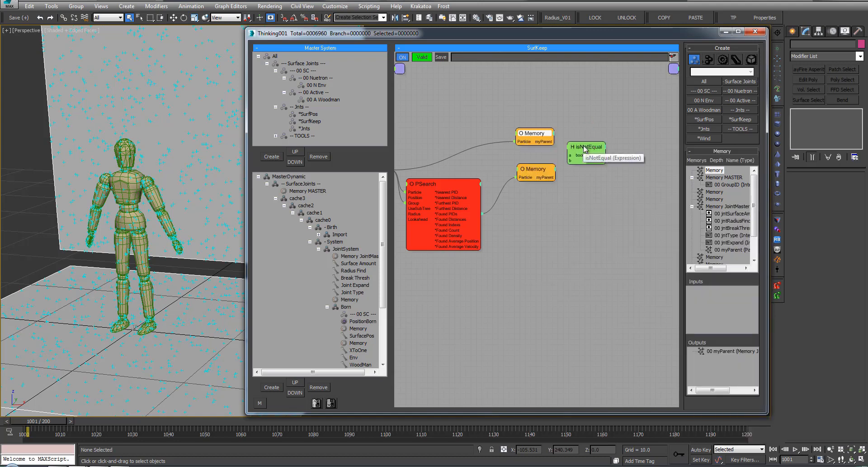
left_click_drag(586, 157, 590, 157)
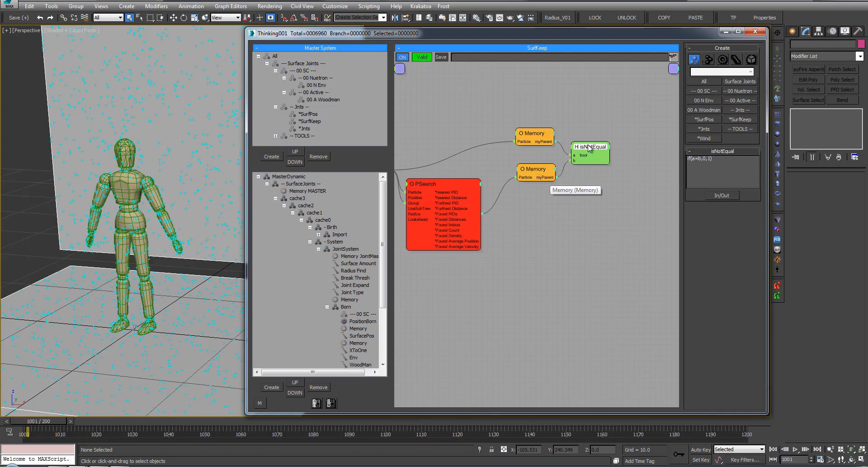
left_click_drag(554, 178, 610, 149)
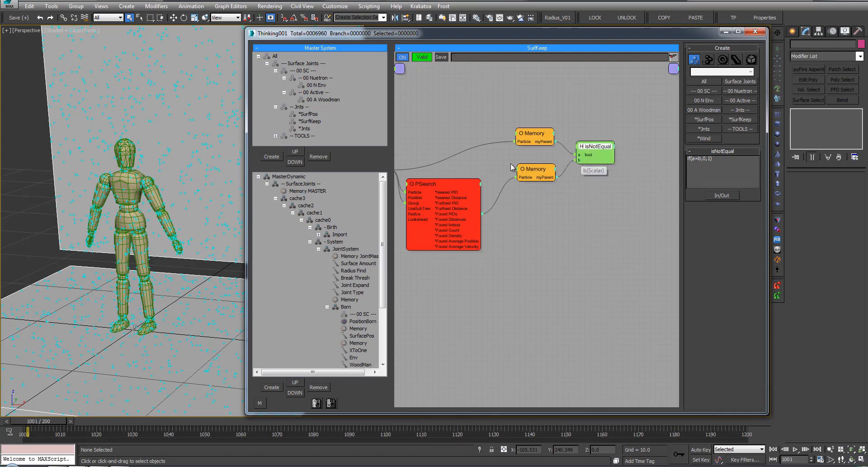
middle_click_drag(530, 170, 542, 168)
left_click_drag(603, 146, 604, 143)
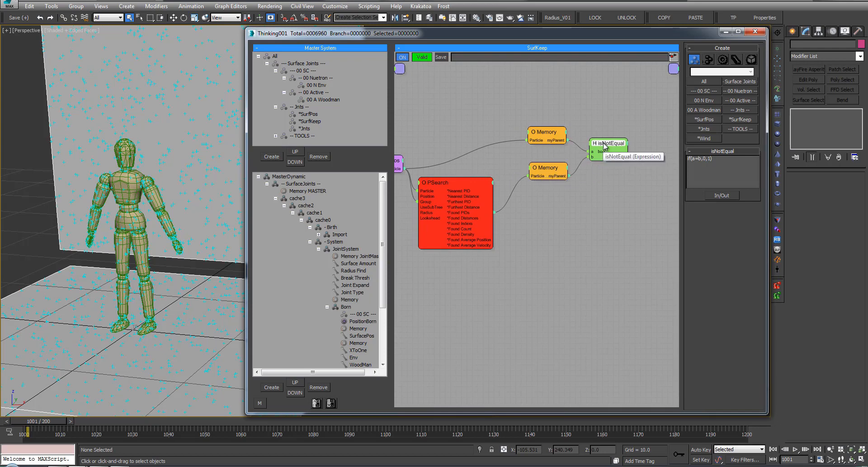
middle_click_drag(433, 180, 437, 179)
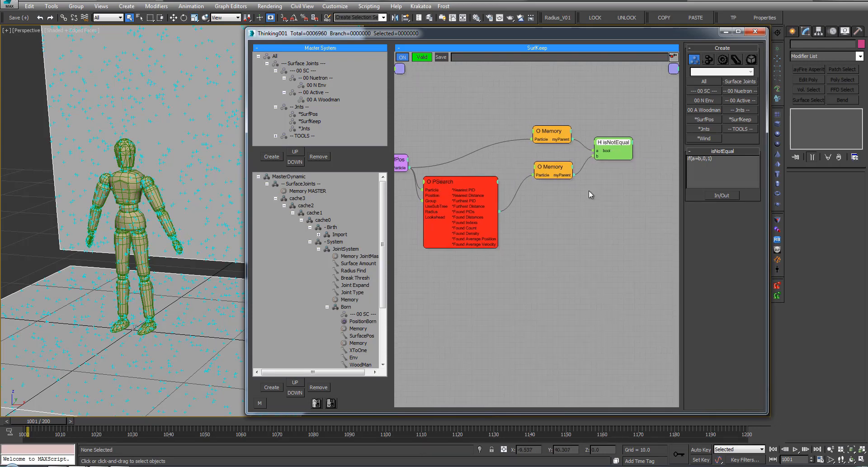
left_click_drag(616, 145, 616, 148)
middle_click_drag(635, 128, 604, 117)
left_click(571, 218)
middle_click(561, 210)
left_click(556, 195)
right_click(486, 185)
mouse_move(545, 231)
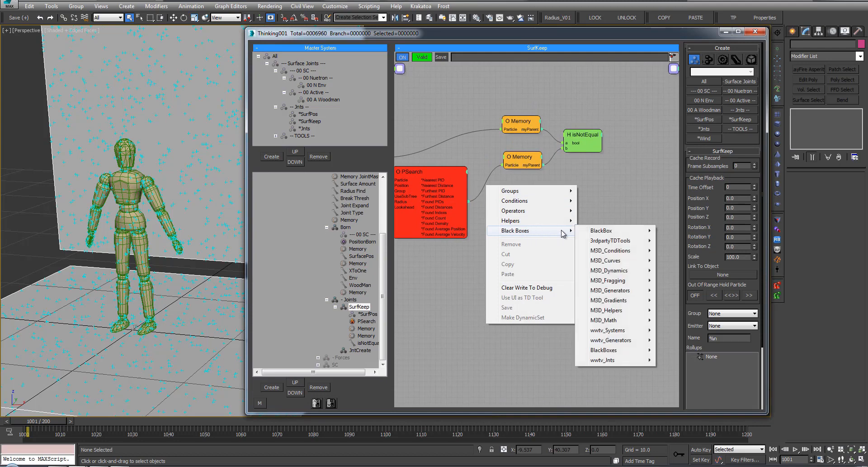
mouse_move(618, 313)
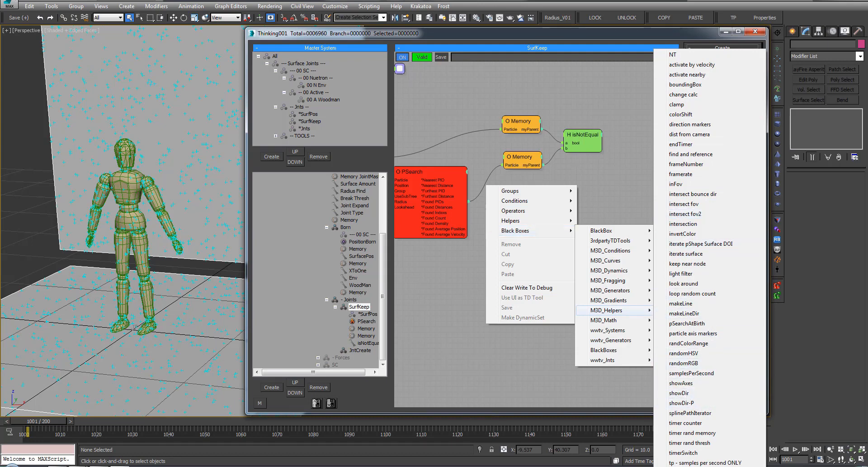
left_click(605, 163)
Add a less than black box below isNotEqual and connect *SurfPos's Particle to a and PSearch's Found PIDs to b.
right_click(479, 196)
mouse_move(516, 240)
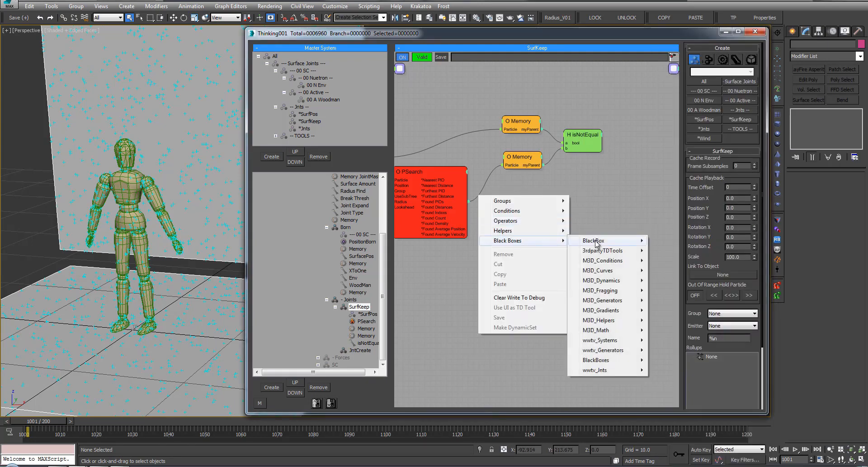
mouse_move(606, 261)
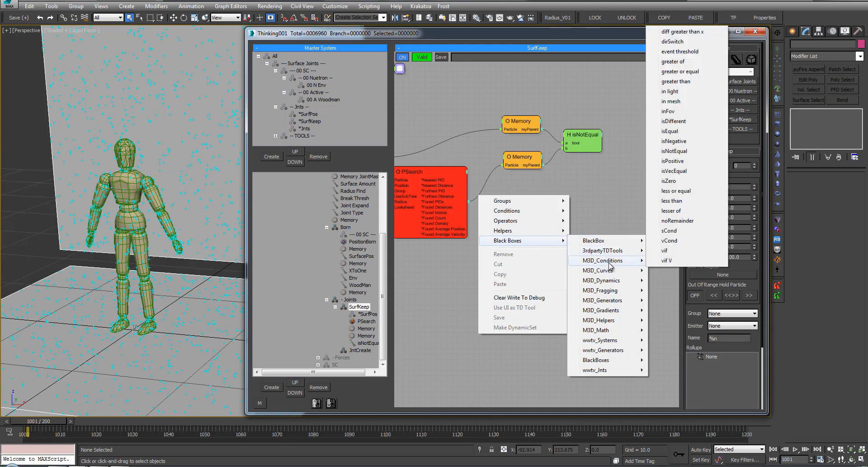
left_click(682, 202)
left_click_drag(543, 202, 577, 201)
middle_click_drag(558, 196, 595, 206)
left_click_drag(616, 205, 410, 169)
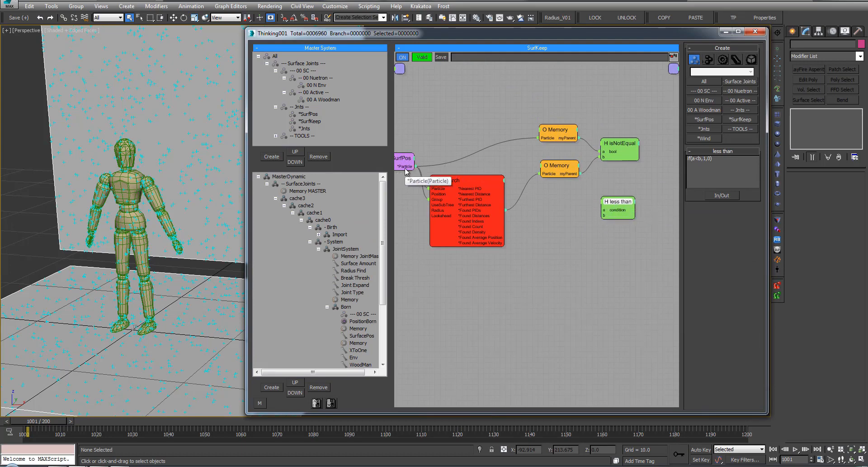
left_click_drag(604, 215, 487, 209)
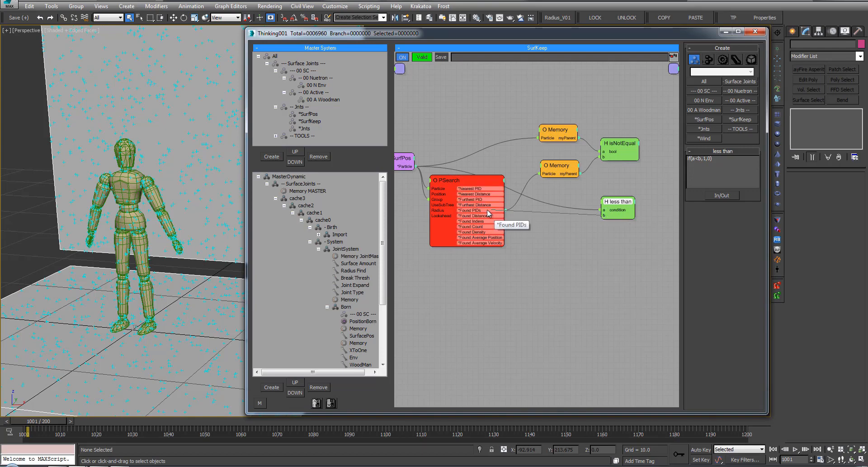
Adjust the positions of the less than and isNotEqual nodes in SurfKeep so they sit neatly stacked with free space beside them.
middle_click_drag(574, 218, 545, 220)
left_click_drag(583, 203, 584, 194)
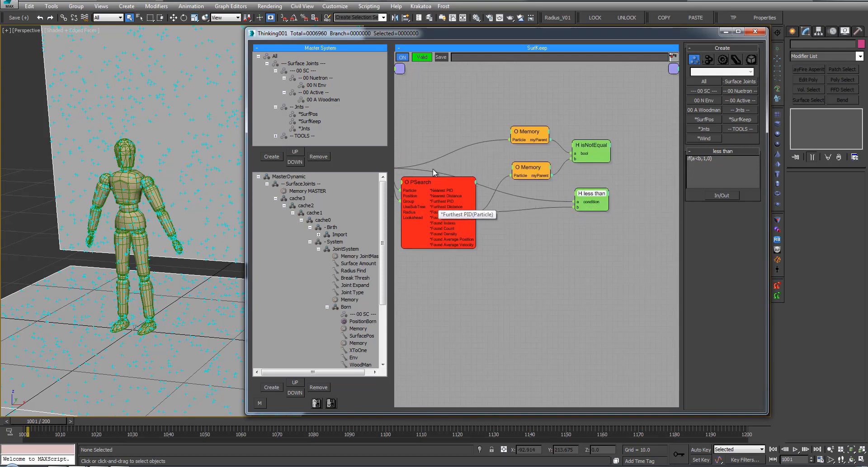
middle_click_drag(536, 197, 521, 201)
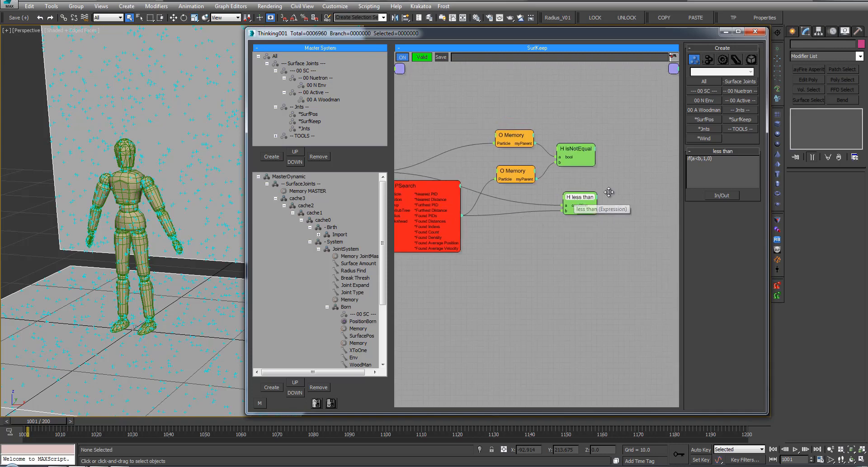
middle_click_drag(613, 193, 603, 193)
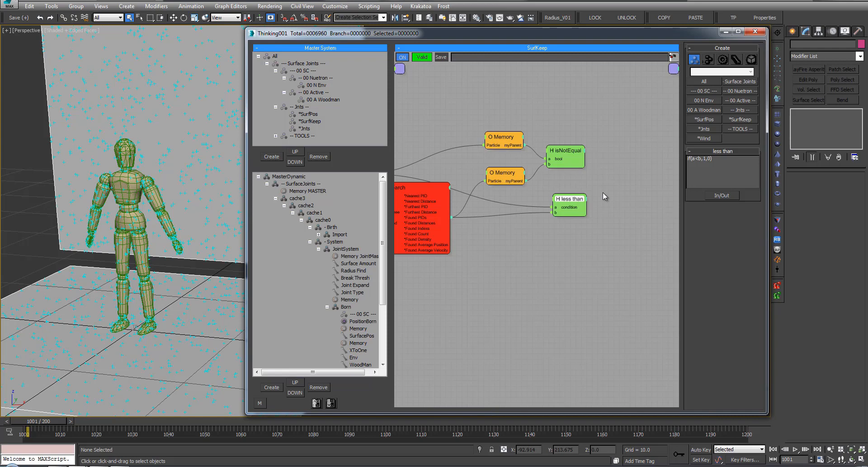
left_click(566, 152)
left_click_drag(565, 149, 567, 151)
Add an AND helper beside the two conditions and connect the isNotEqual and less than outputs to its two inputs.
double_click(617, 183)
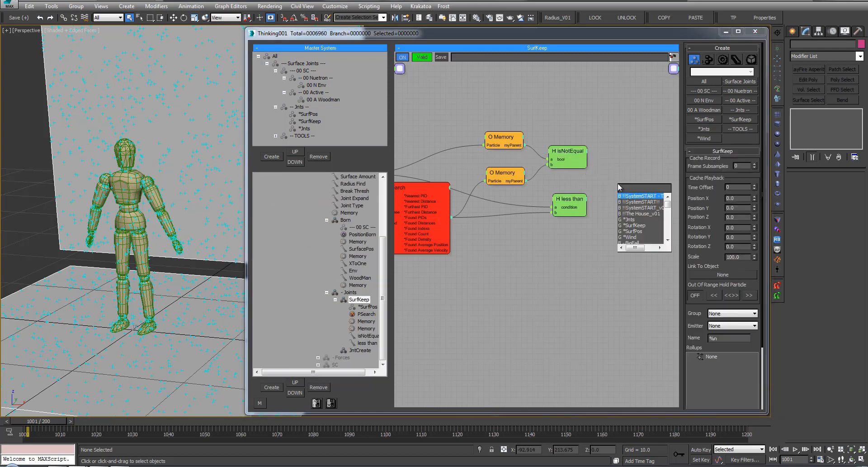
type("and")
left_click(633, 196)
left_click_drag(632, 186, 576, 207)
left_click_drag(631, 177, 630, 177)
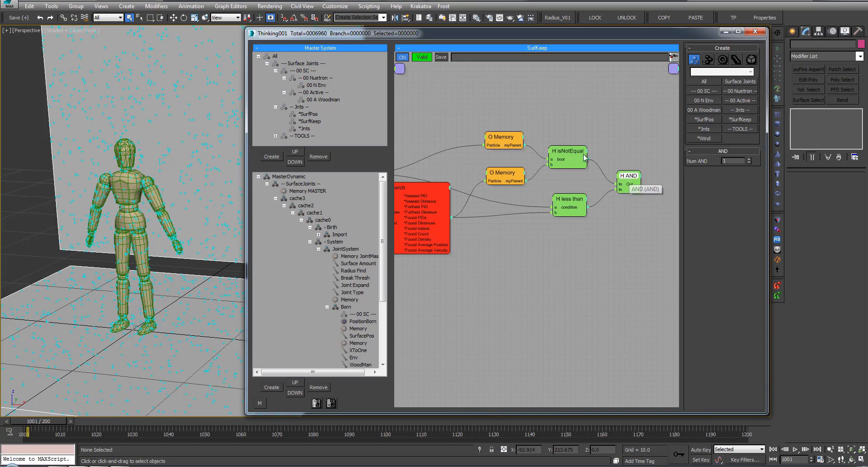
Step back to frame 1000 and toggle Edit on the fly for MasterDynamic.
left_click(142, 231)
key("comma")
left_click(298, 184)
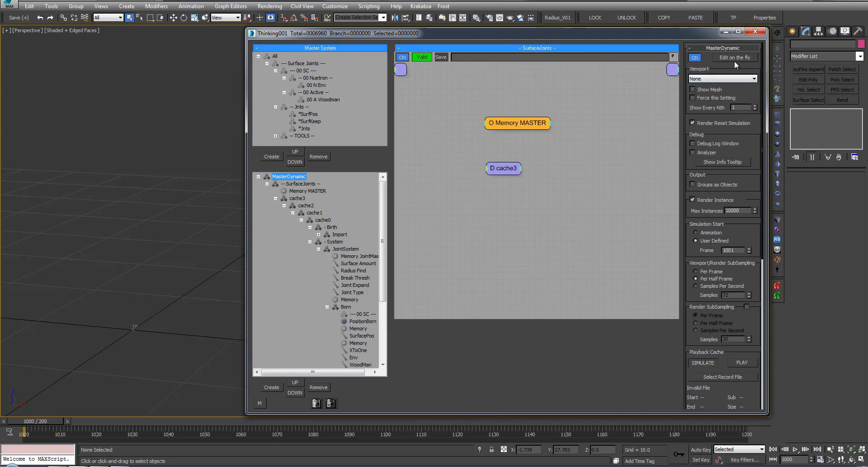
left_click(731, 58)
Reopen the SurfKeep network at the AND node, with free space beside it.
left_click(358, 328)
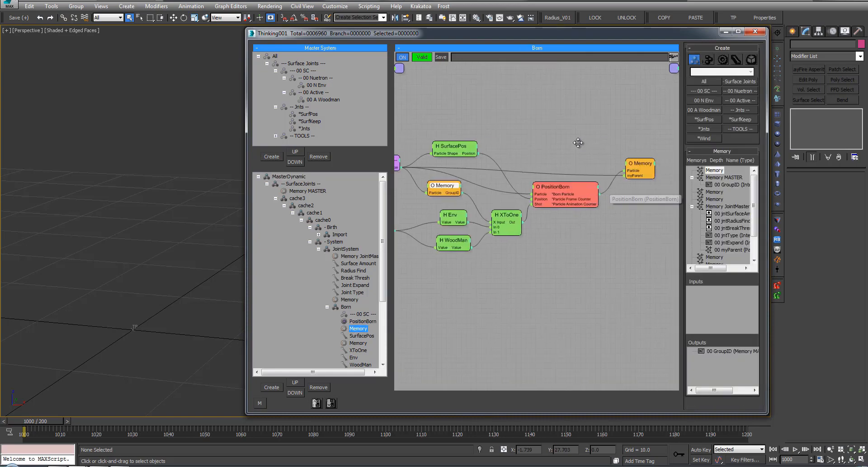
left_click_drag(390, 272, 399, 313)
left_click(367, 336)
mouse_move(556, 277)
middle_mouse_down()
mouse_move(506, 275)
mouse_move(565, 271)
middle_mouse_up()
scroll(563, 263, "down", 4)
scroll(563, 263, "up", 3)
scroll(563, 262, "down", 1)
middle_click_drag(606, 216, 546, 214)
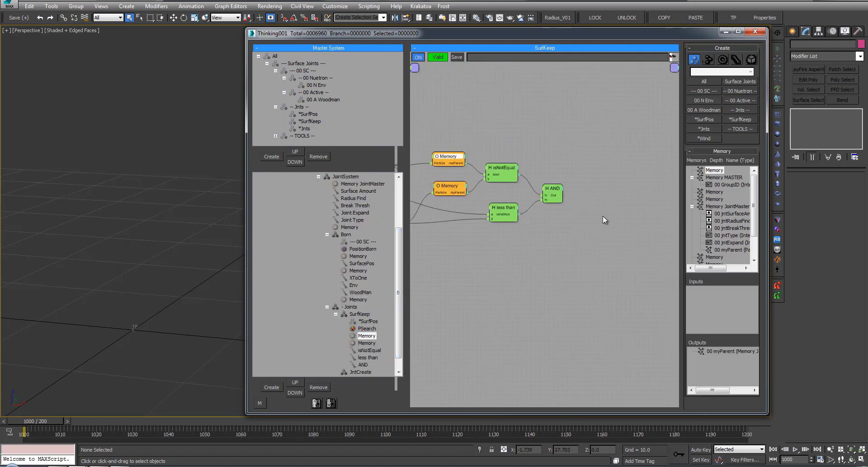
Add a Memory operator to SurfKeep and place it beside the AND node.
left_click(599, 174)
key("Tab")
type("mn")
type("mem")
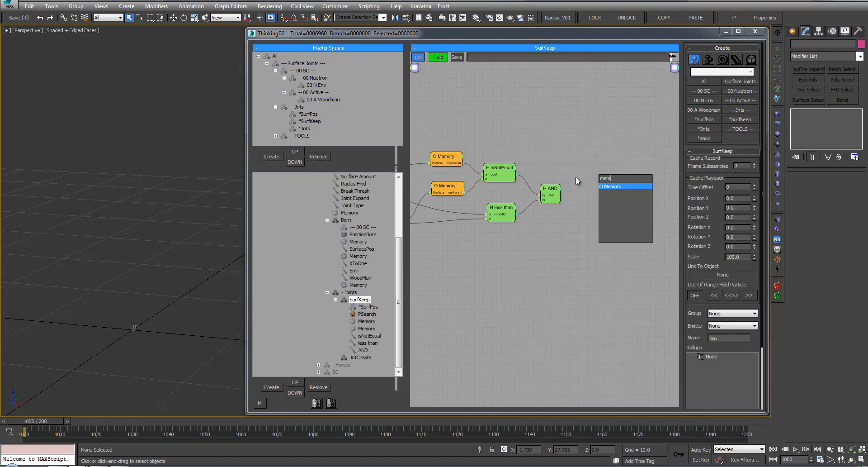
left_click(613, 190)
left_click(616, 187)
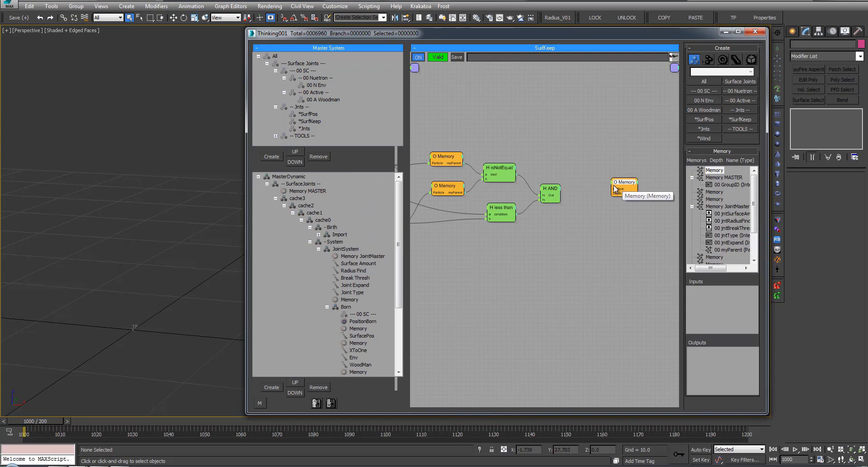
left_click(613, 183)
left_click(613, 218)
left_click_drag(622, 182, 621, 199)
Add a Group operator above the new Memory node and connect *SurfPos's Particle output to its Particle input.
double_click(610, 161)
type("gro")
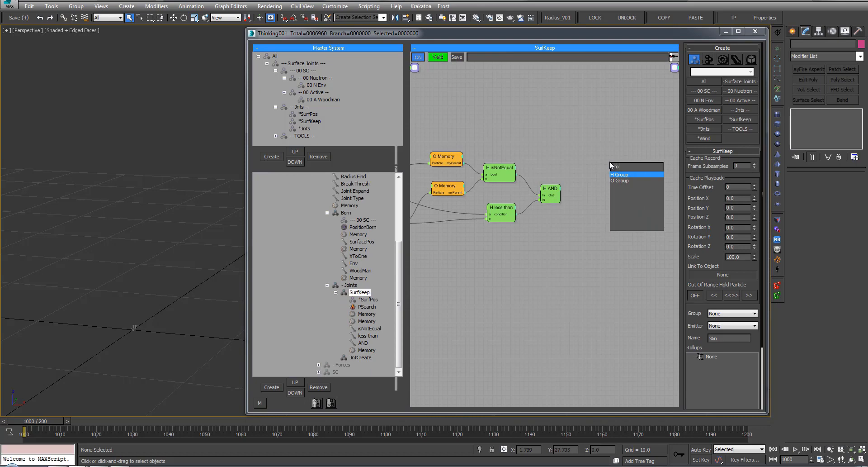
left_click(621, 183)
left_click_drag(631, 173, 416, 189)
middle_click_drag(438, 158, 477, 153)
middle_click_drag(665, 147, 542, 143)
left_click_drag(640, 164, 638, 163)
Assign the *SurfKeep group in the Group operator and connect AND's Out to its ON input.
left_click(755, 163)
left_click(723, 230)
left_click(630, 169)
left_click(632, 175)
middle_click_drag(585, 152, 592, 150)
left_click_drag(648, 159, 649, 156)
middle_click_drag(596, 160, 605, 155)
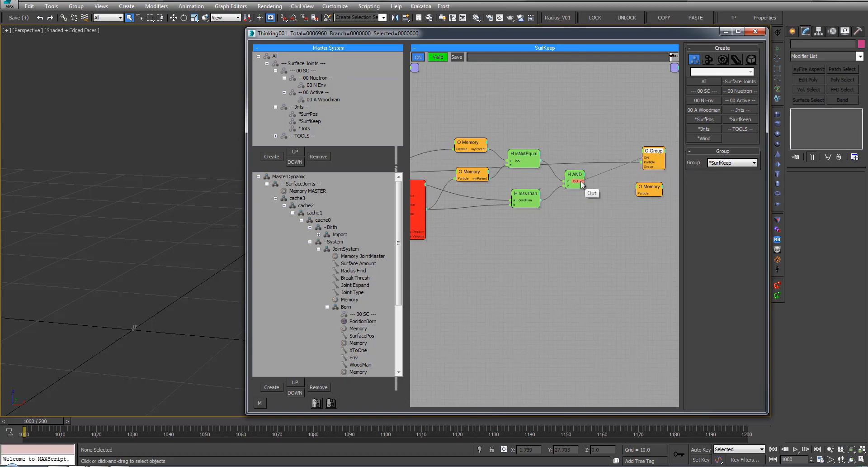
left_click_drag(580, 185, 577, 184)
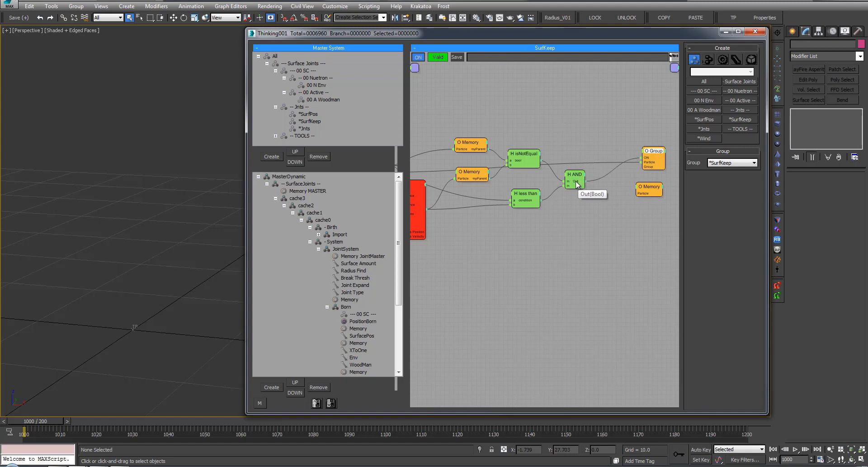
Remove the unused Group input from the Group operator so that only ON and Particle remain.
left_click_drag(649, 159, 643, 188)
left_click(642, 154)
left_click(635, 149)
left_click(637, 185)
middle_click_drag(601, 155, 609, 153)
Advance to frame 1001 and switch the perspective viewport to wireframe around the mannequin.
left_click(201, 187)
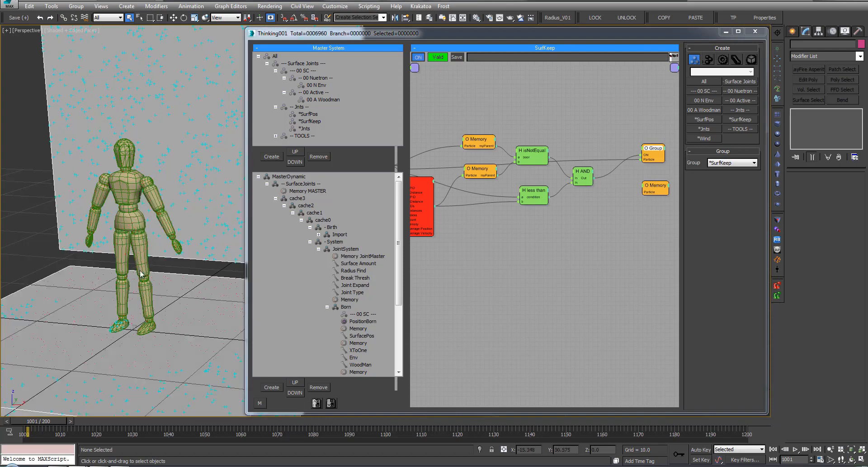
key("F3")
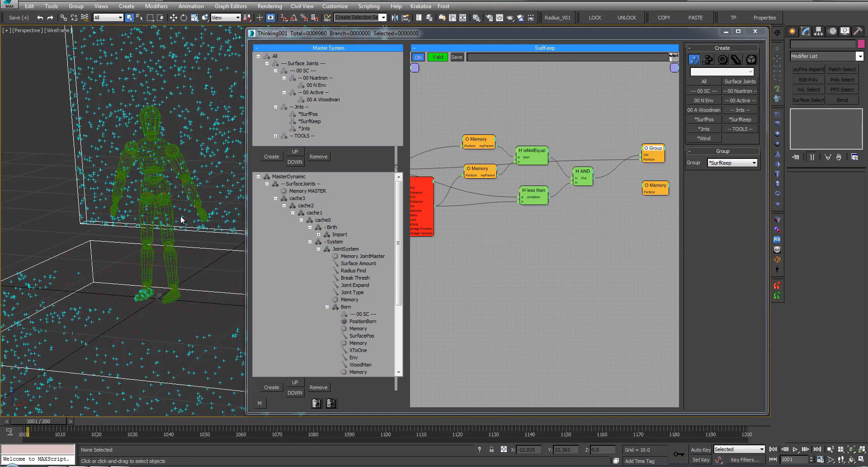
middle_click_drag(491, 247, 524, 248)
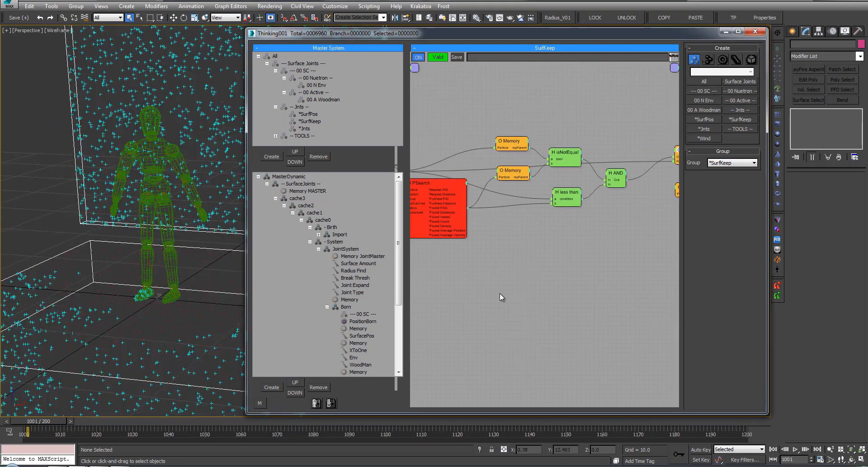
middle_click_drag(165, 257, 190, 254, "alt")
Set the *SurfKeep group's particle display to Ticks.
left_click(311, 121)
left_click(726, 68)
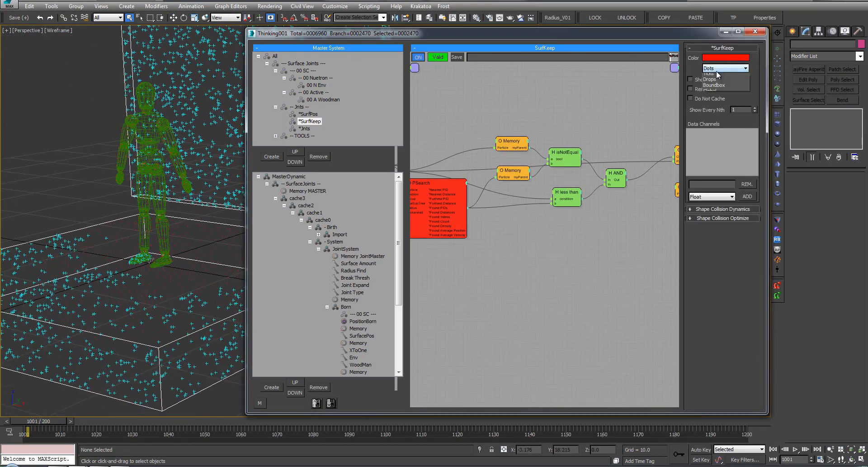
left_click(701, 104)
middle_click_drag(172, 272, 178, 242, "alt")
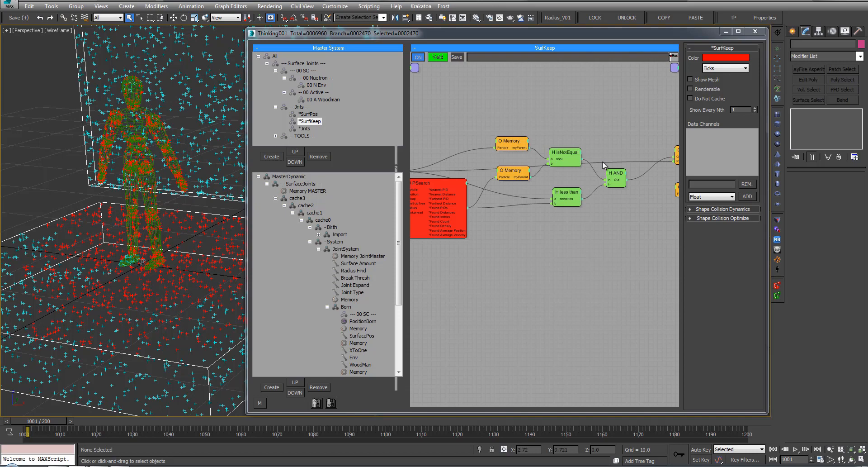
Return to the SurfKeep network and set the PSearch radius to 1.0.
left_click(353, 263)
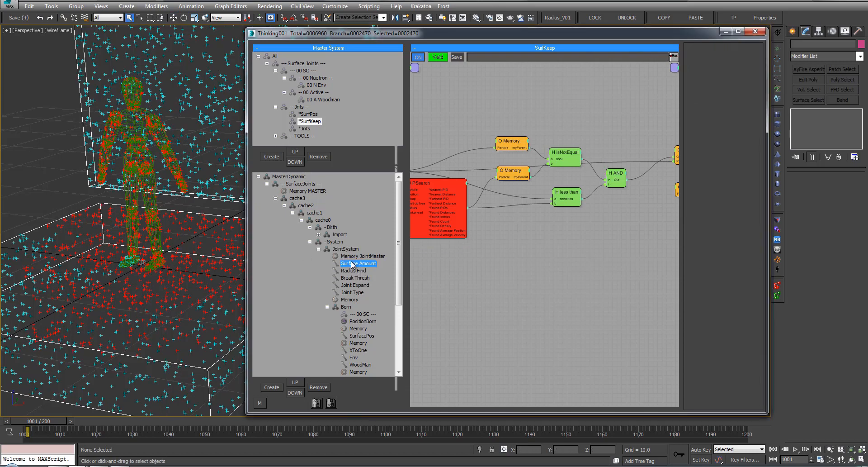
middle_click_drag(519, 181, 512, 178)
left_click_drag(457, 102, 589, 251)
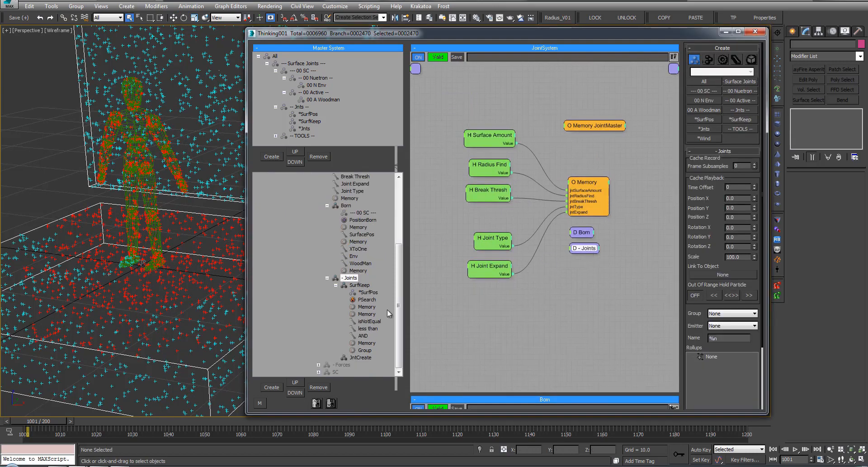
left_click(366, 314)
middle_click_drag(539, 202, 583, 205)
left_click(482, 185)
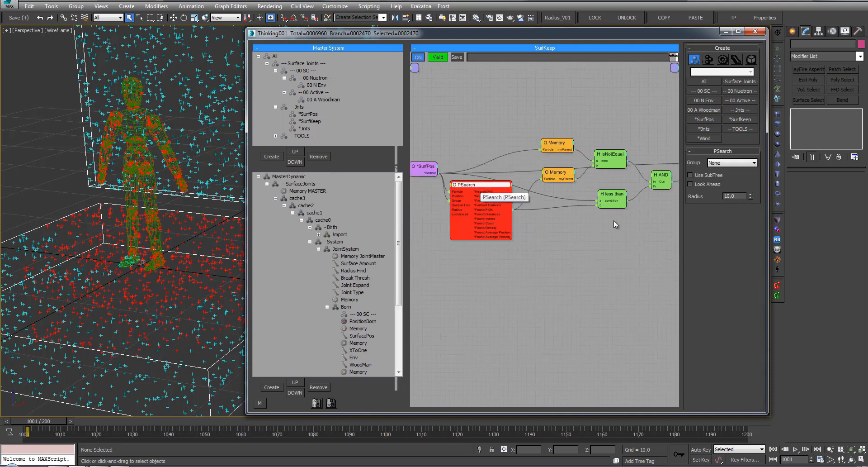
right_click(751, 195)
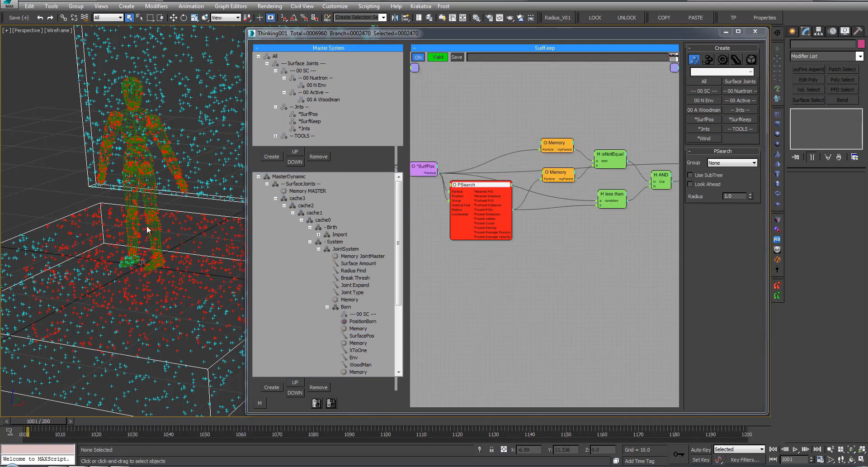
Change the *SurfPos group's particle display to Dots and inspect the particles on the mannequin up close.
middle_click_drag(150, 232, 229, 173, "alt")
left_click(309, 114)
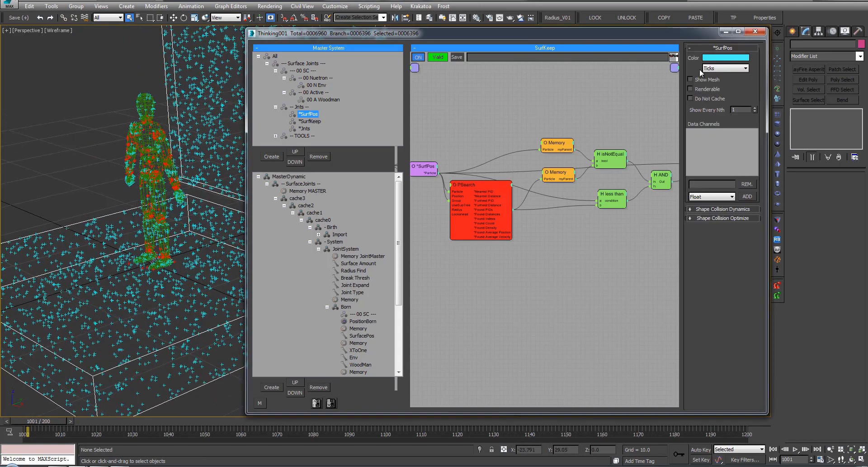
left_click(725, 68)
middle_click_drag(166, 227, 180, 279, "alt")
scroll(162, 222, "up", 3)
middle_click_drag(98, 159, 121, 160)
Reduce the PSearch radius to 0.5.
left_click(474, 184)
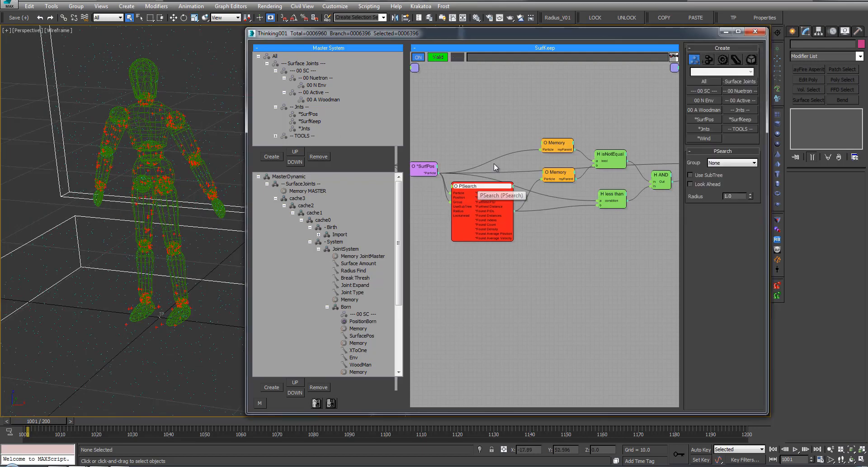
middle_click_drag(493, 164, 512, 161)
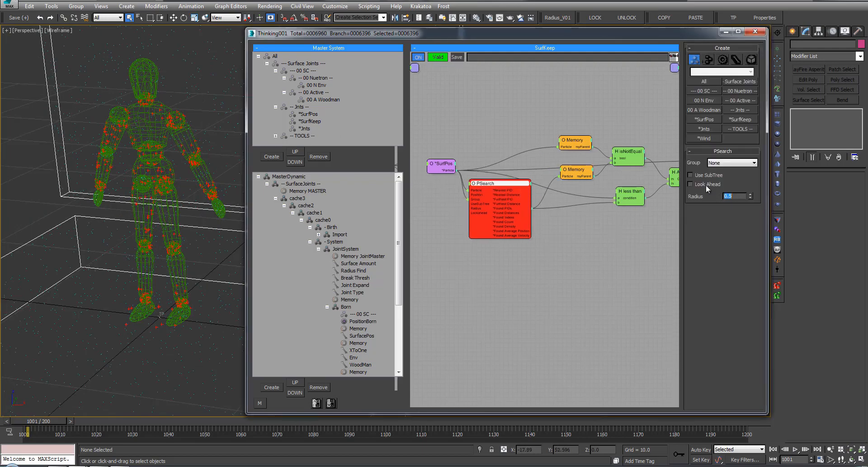
middle_click_drag(132, 257, 132, 256)
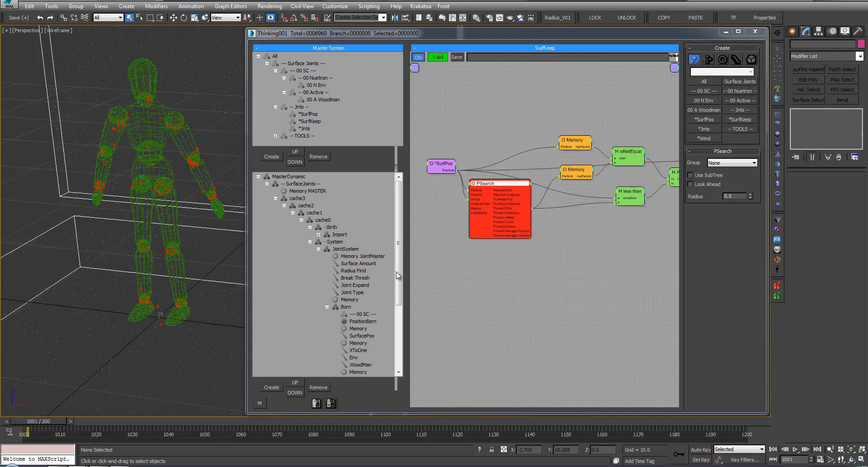
Fine-tune the PSearch radius in SurfKeep to 0.31.
left_click(298, 177)
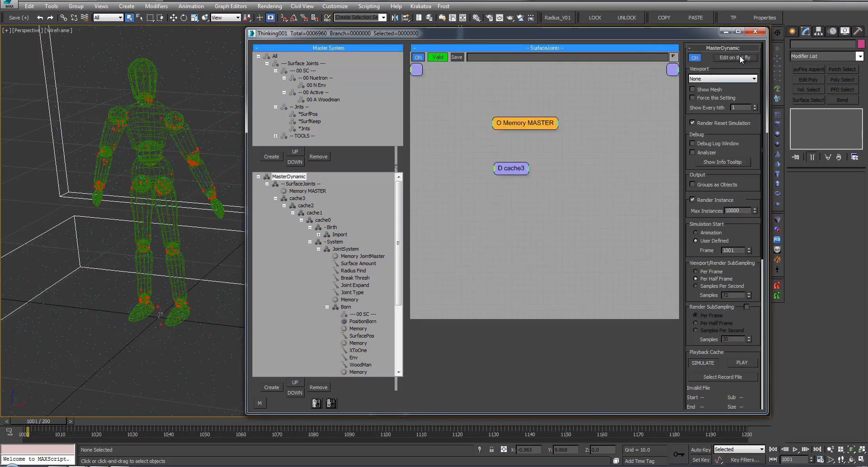
left_click(358, 343)
left_click_drag(399, 292, 442, 315)
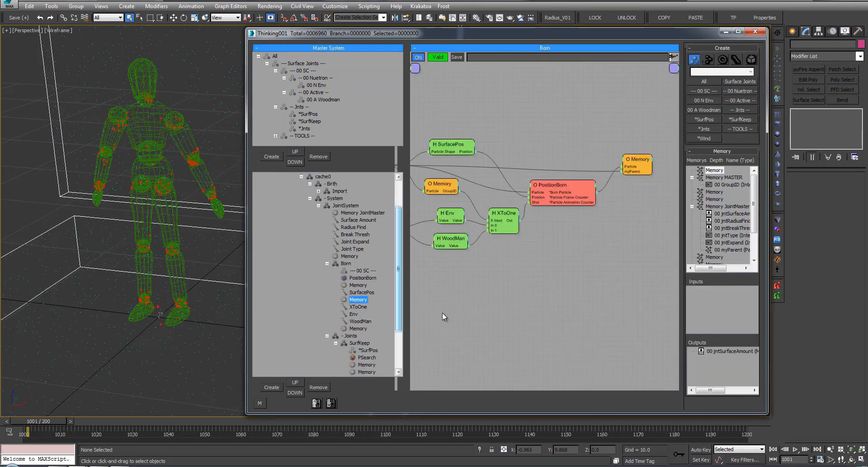
left_click(366, 357)
double_click(725, 196)
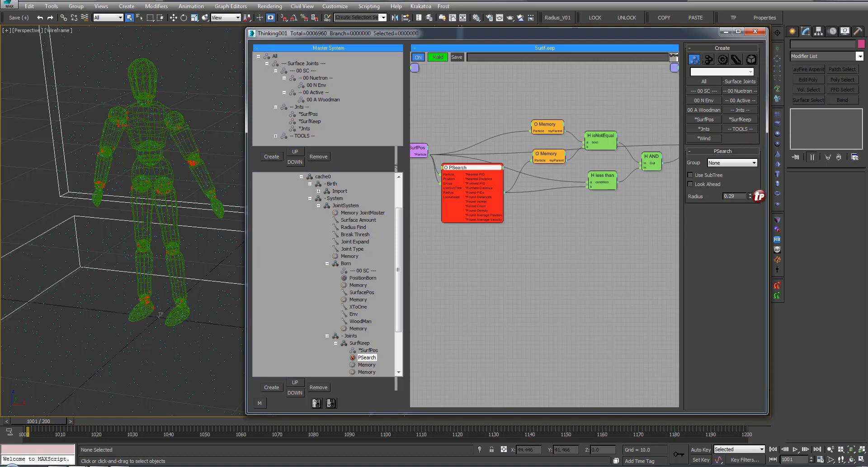
left_click_drag(753, 184, 755, 172)
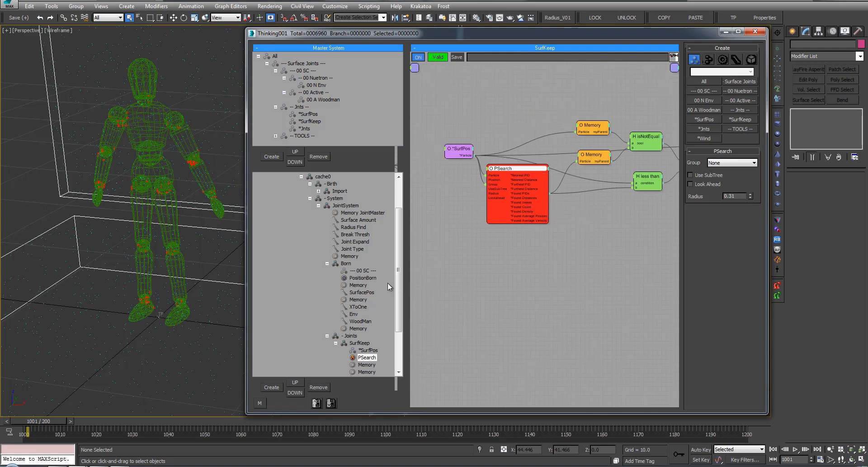
Set the Radius Find value in JointSystem to 0.35.
left_click(357, 299)
left_click(365, 220)
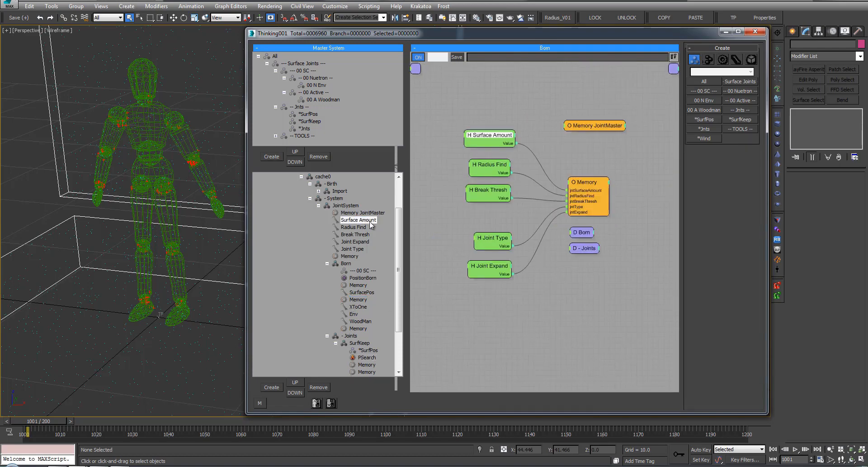
left_click(489, 166)
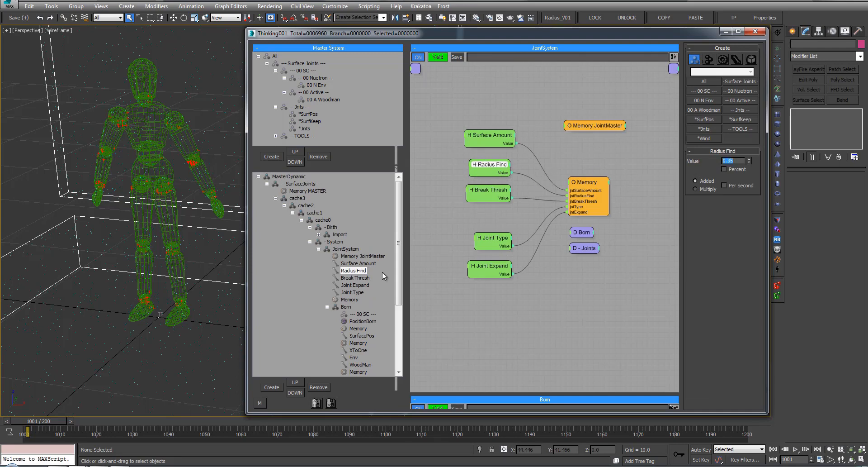
Add a Memory operator to the SurfKeep network beside PSearch, below the *SurfPos node.
left_click(365, 336)
left_click_drag(399, 292, 399, 336)
left_click(366, 336)
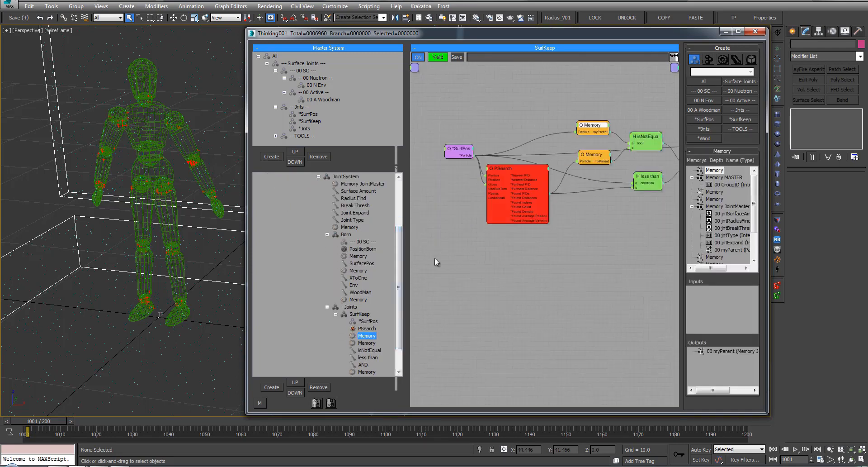
middle_click_drag(445, 204, 457, 204)
double_click(457, 203)
type("mem")
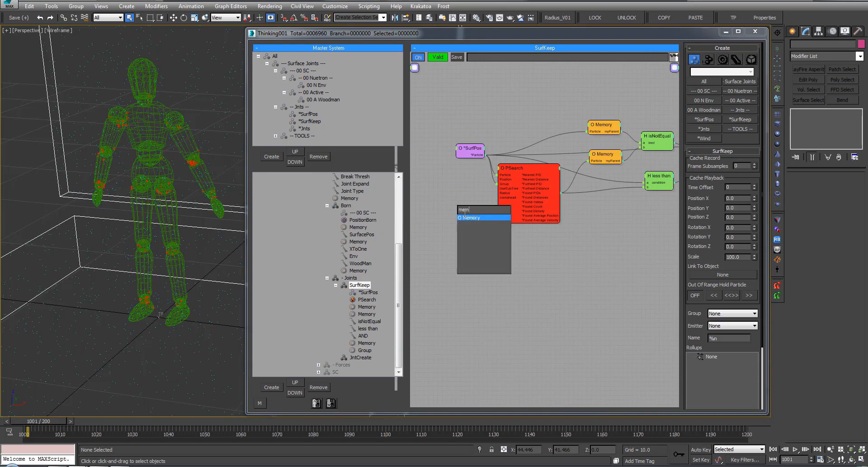
left_click(466, 216)
left_click_drag(473, 214, 454, 204)
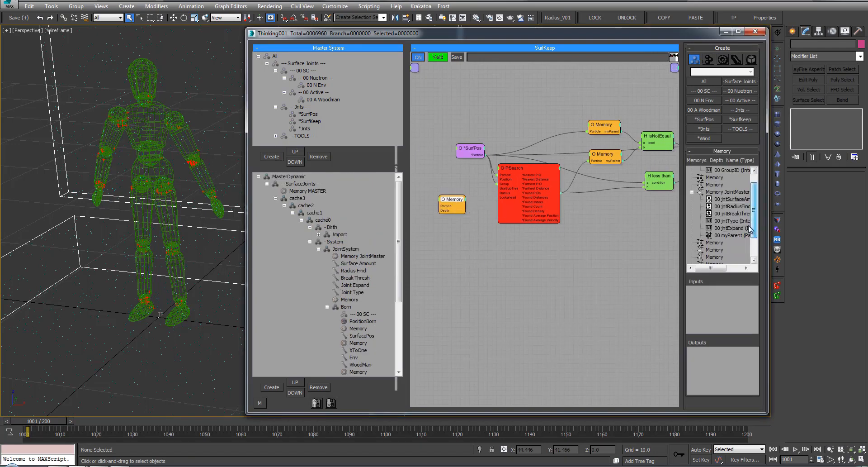
Add jntRadiusFind as an output of the new Memory operator in SurfKeep and wire it into the PSearch Radius input.
left_click_drag(731, 207, 739, 355)
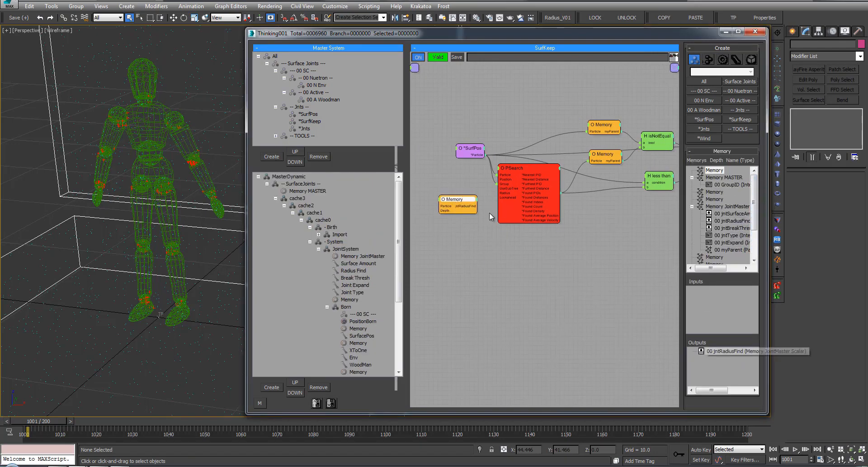
left_click_drag(464, 205, 500, 193)
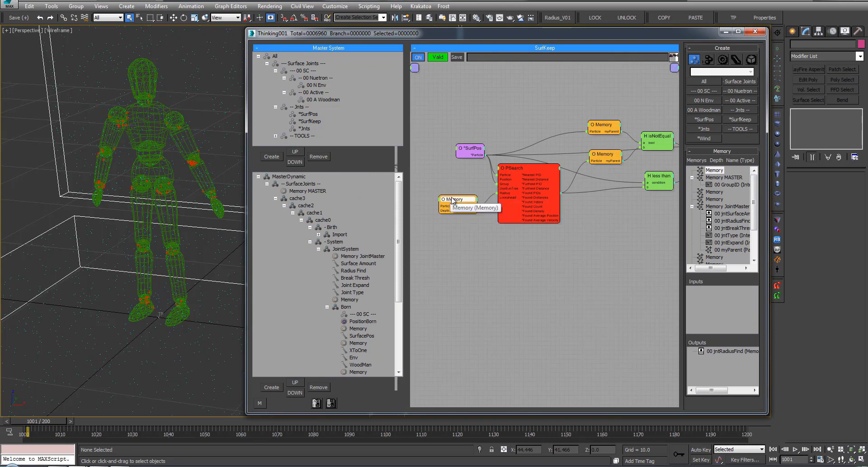
left_click(520, 174)
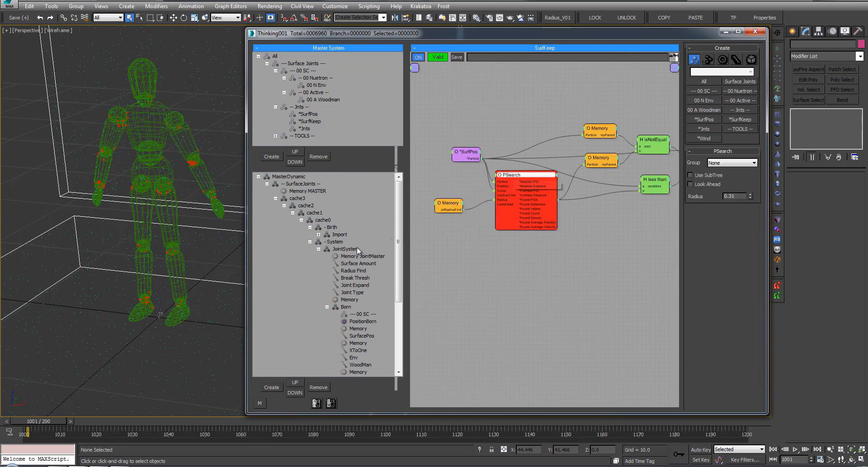
Set the Radius Find value in JointSystem to 0.45 and check the surface particles around the woodman's joints.
left_click(350, 270)
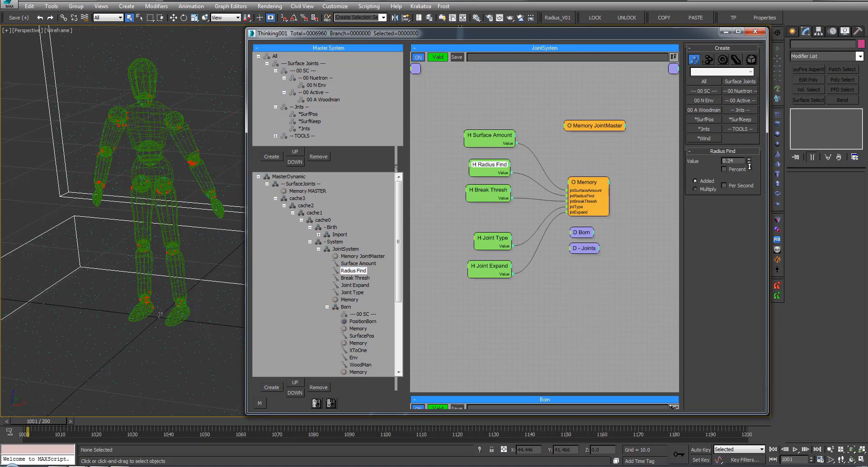
left_click_drag(751, 154, 751, 149)
scroll(148, 314, "up", 5)
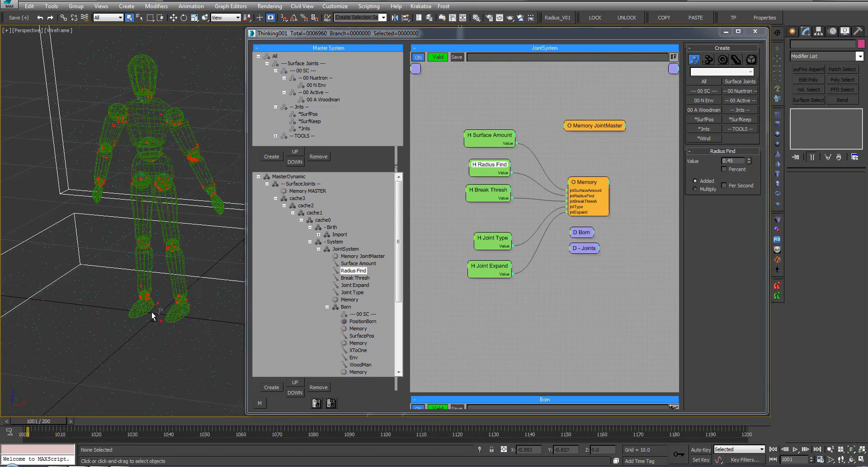
middle_click_drag(165, 331, 188, 276, "alt")
Add a Memory operator below the Group operator in SurfKeep and wire the *SurfPos particle into its Particle input.
scroll(180, 261, "down", 4)
scroll(346, 297, "down", 5)
left_click(370, 307)
left_click_drag(639, 248, 498, 262)
left_click(511, 155)
left_click_drag(630, 185, 626, 183)
left_click_drag(551, 195, 556, 173)
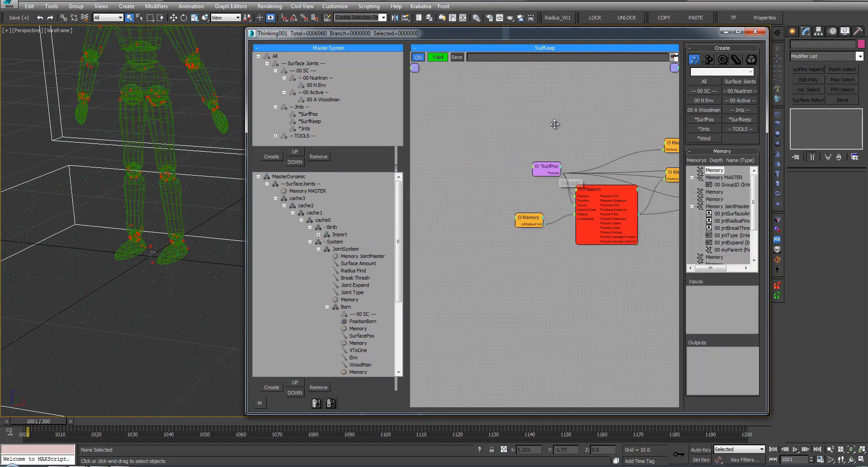
left_click_drag(568, 124, 481, 115)
left_click_drag(636, 230, 566, 226)
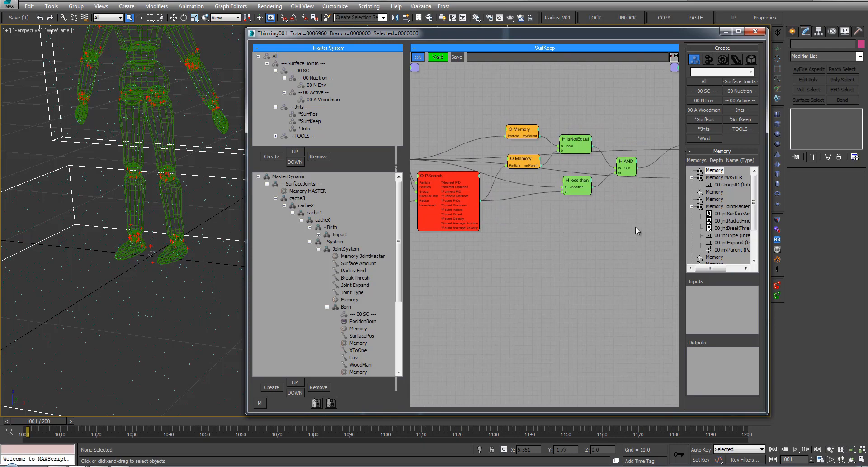
left_click_drag(593, 234, 486, 231)
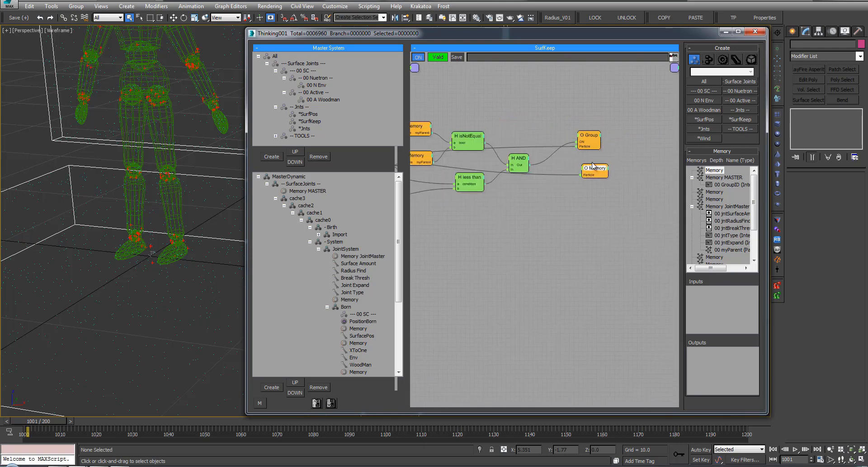
left_click_drag(595, 166, 591, 192)
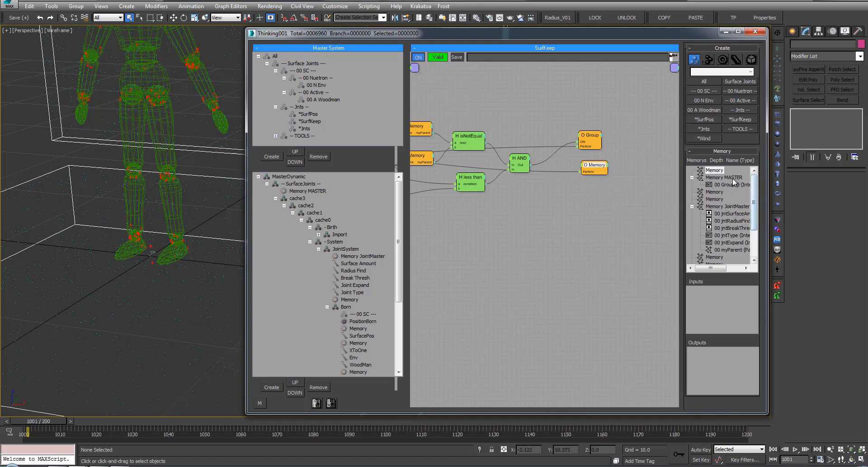
Add a Particle entry named jntTo to Memory JointMaster.
right_click(726, 207)
left_click(715, 454)
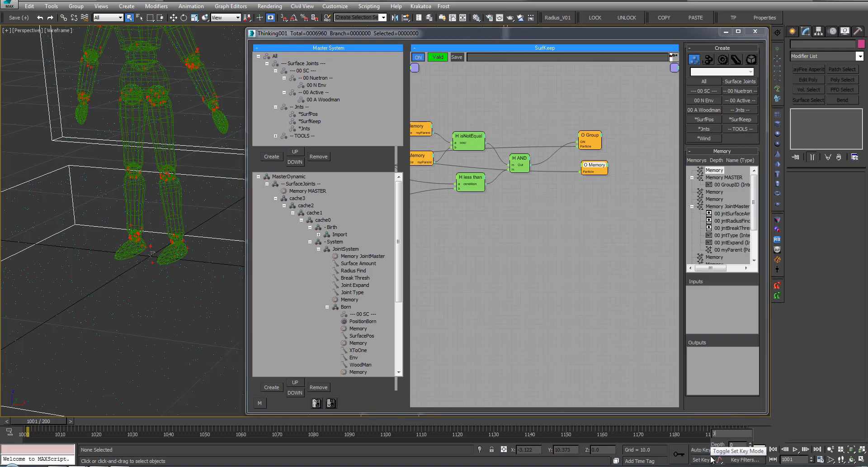
type("jntTo")
key("Return")
Add a second Particle entry named jntFrom to Memory JointMaster.
left_click_drag(754, 221, 754, 225)
left_click(732, 194)
right_click(731, 195)
left_click(723, 199)
left_click(722, 200)
right_click(721, 200)
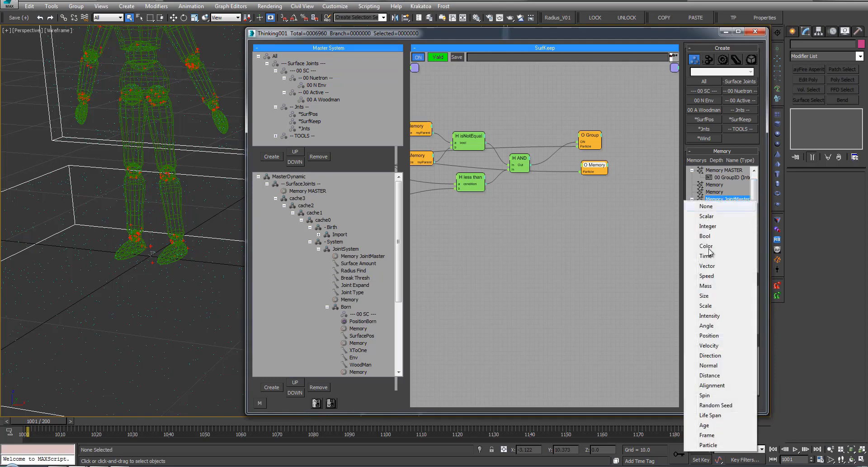
left_click(708, 445)
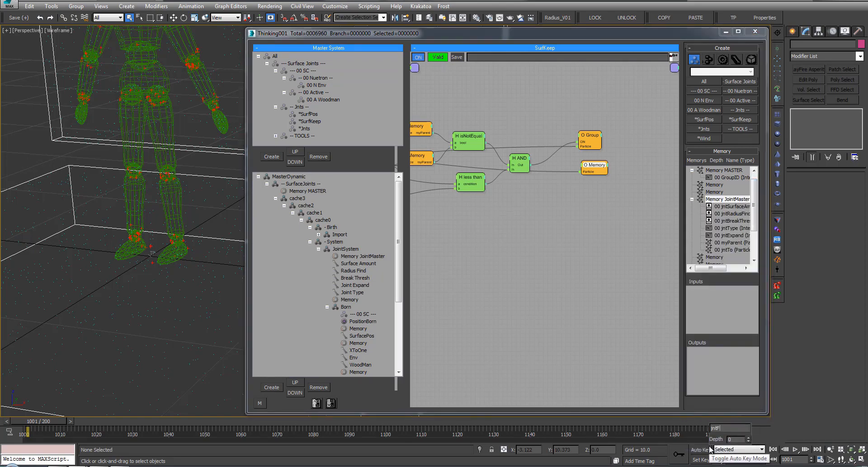
Expose jntFrom and jntTo as inputs on the Memory operator below Group.
right_click(585, 168)
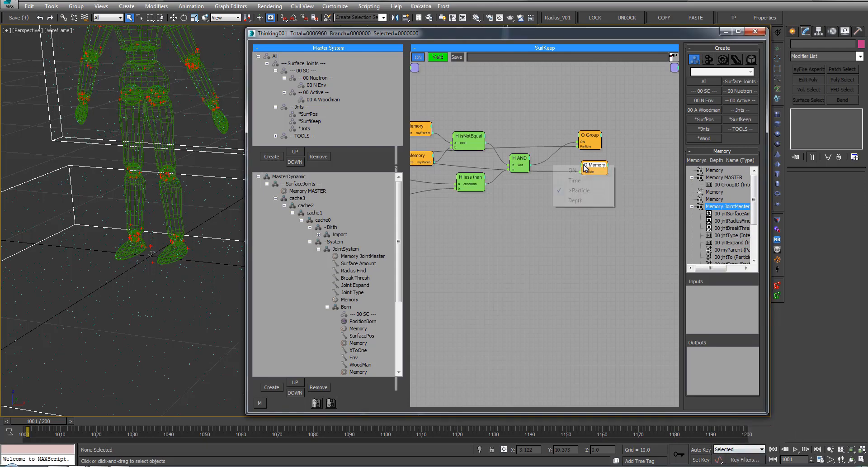
scroll(732, 202, "down", 3)
left_click_drag(732, 202, 731, 291)
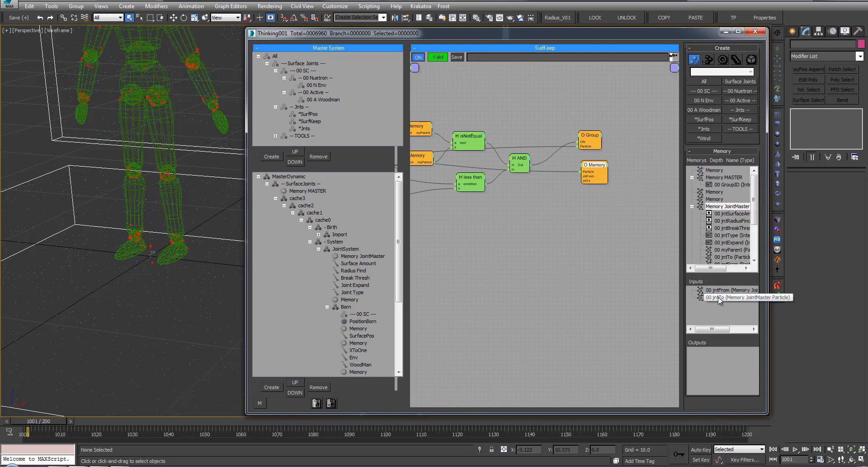
Wire the myParent outputs of the two upstream Memory operators into the jntTo and jntFrom inputs of the Memory below Group.
middle_click_drag(571, 235, 618, 235)
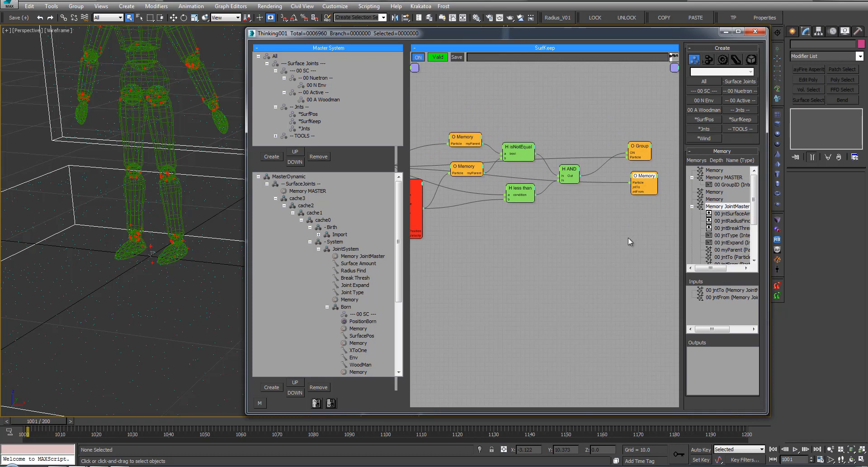
left_click(726, 290)
middle_click_drag(624, 236, 642, 239)
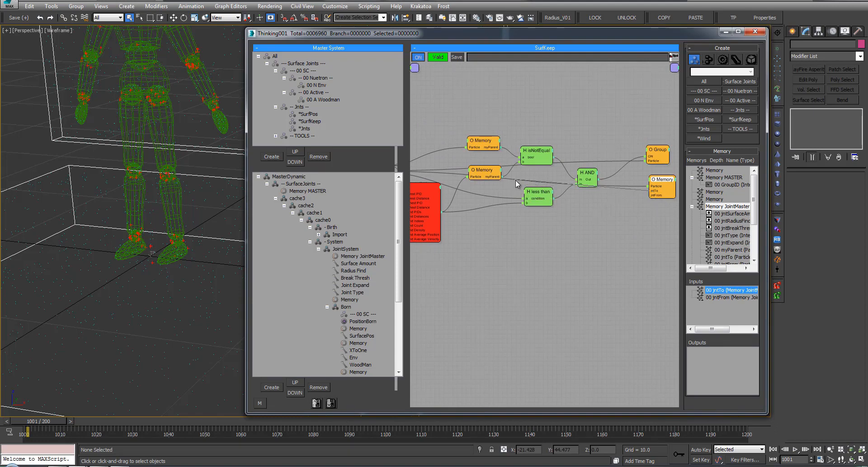
left_click_drag(517, 173, 495, 177)
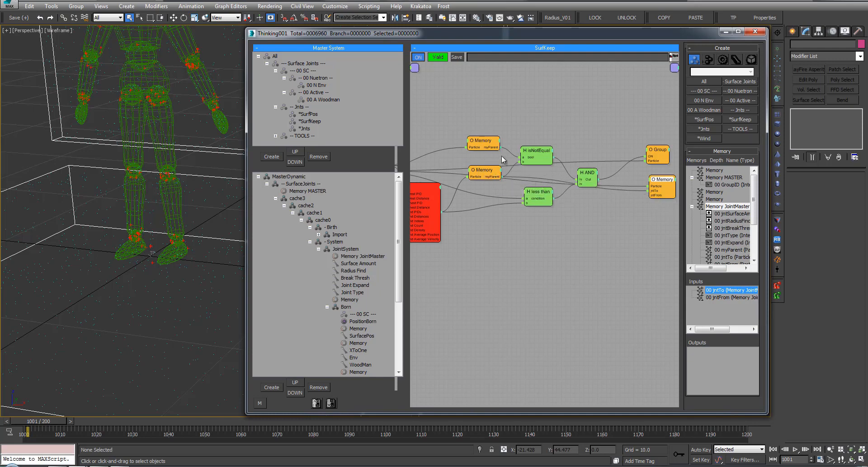
left_click_drag(662, 181, 661, 192)
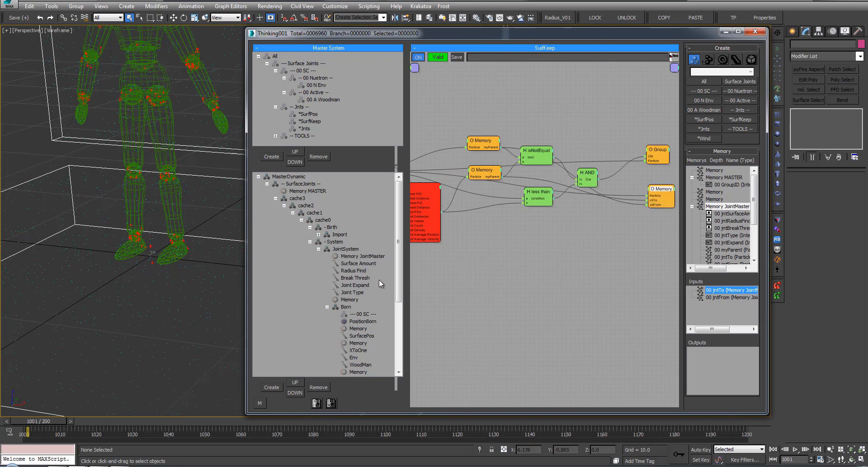
scroll(384, 308, "down", 5)
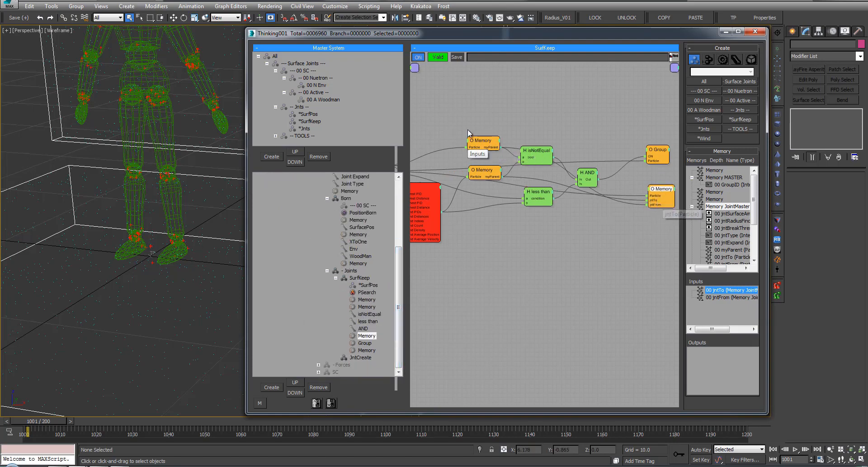
left_click(92, 186)
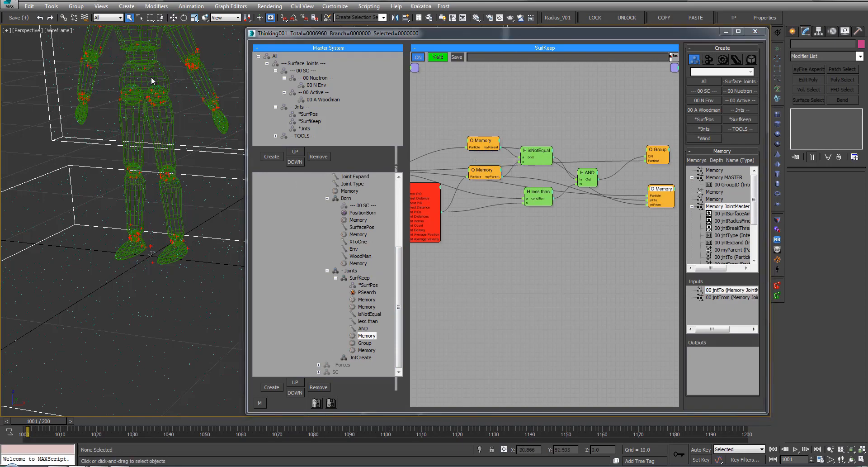
middle_click_drag(176, 109, 174, 118)
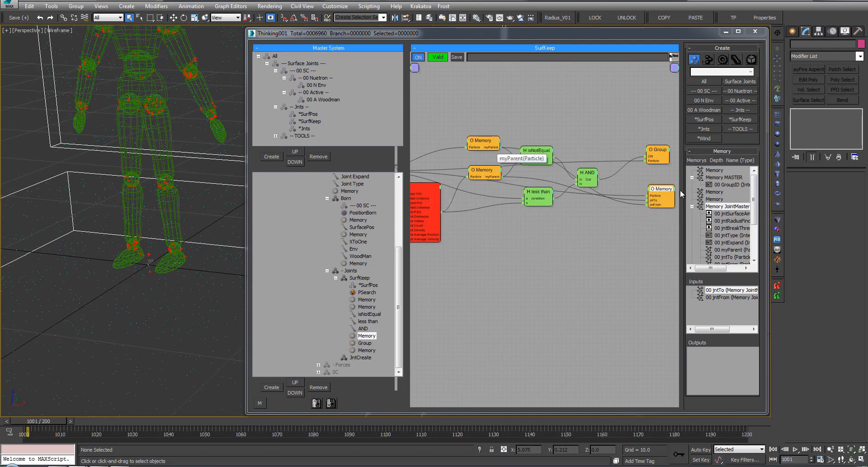
Expose the ON input on the jntTo/jntFrom Memory operator, wire the AND output into it, and tidy the surrounding nodes.
right_click(650, 192)
left_click(653, 195)
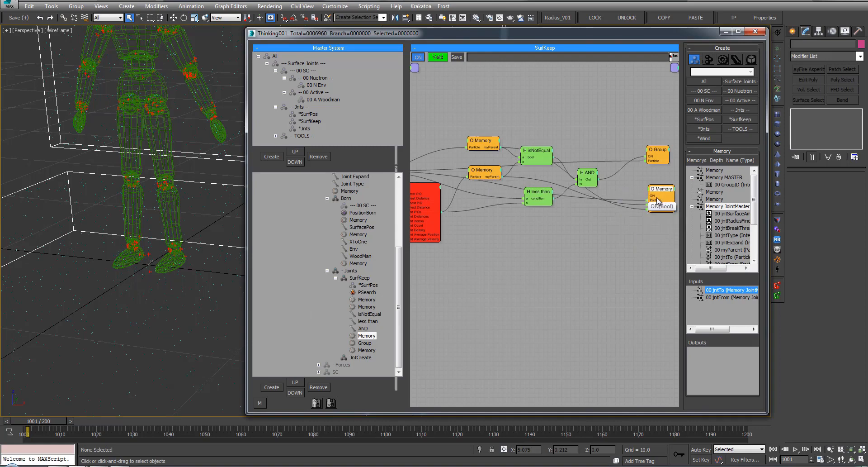
left_click_drag(588, 178, 594, 175)
left_click_drag(662, 195, 662, 196)
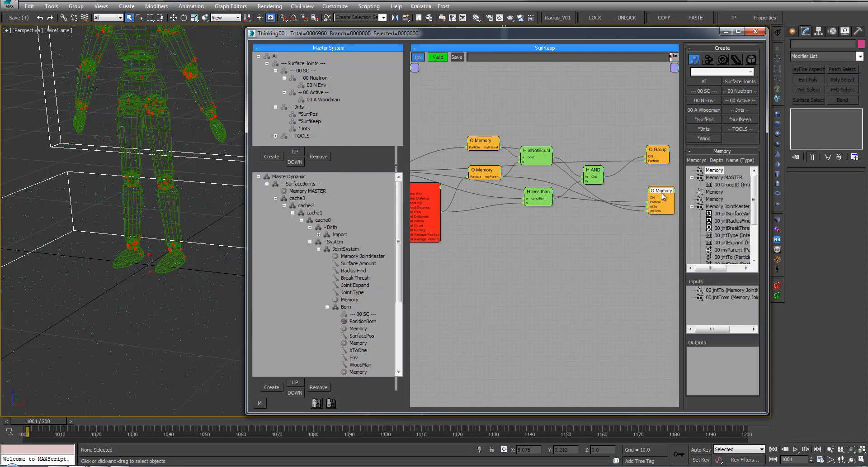
left_click_drag(596, 177, 597, 177)
left_click_drag(599, 170, 602, 171)
left_click_drag(660, 191, 658, 191)
left_click_drag(662, 158, 664, 161)
Open the JntCreate network and add the *SurfKeep group node to it.
scroll(335, 292, "down", 5)
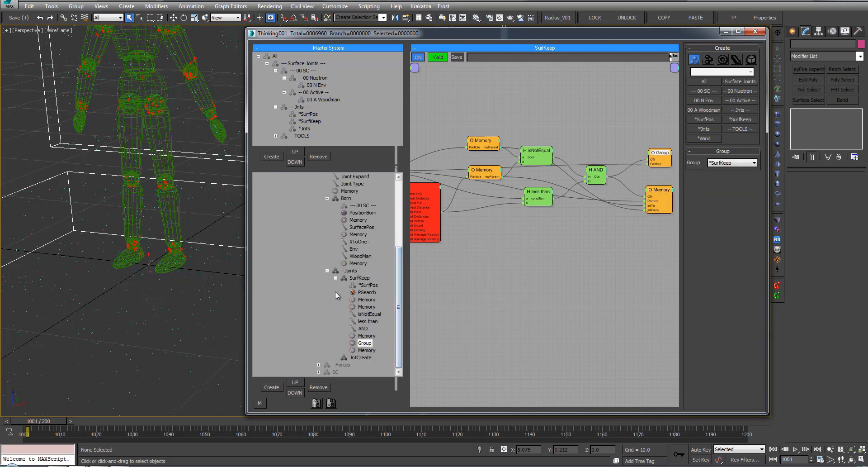
left_click(364, 357)
left_click_drag(474, 140, 476, 396)
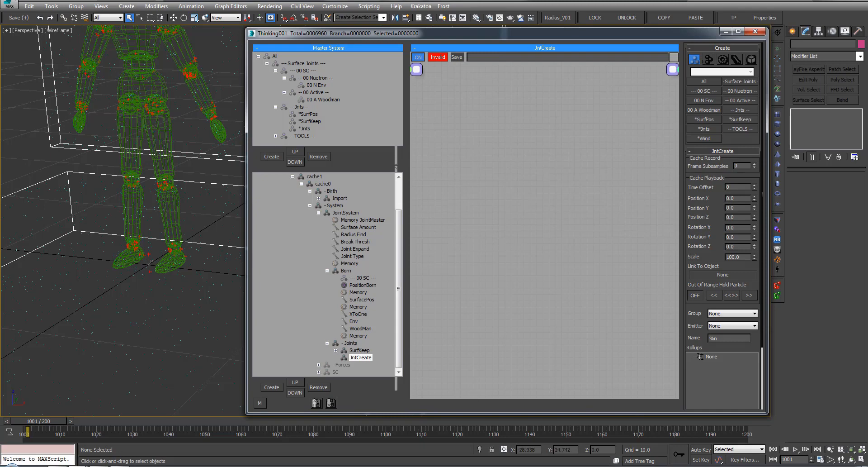
right_click(461, 150)
mouse_move(465, 151)
left_click(536, 243)
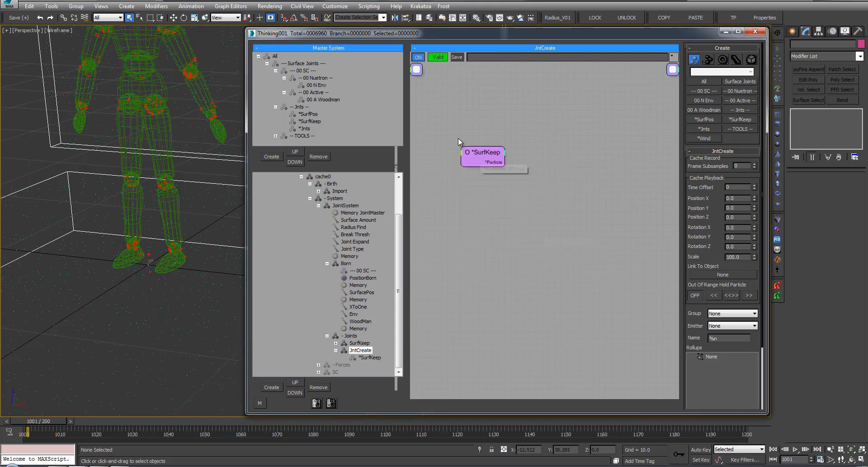
left_click(465, 158)
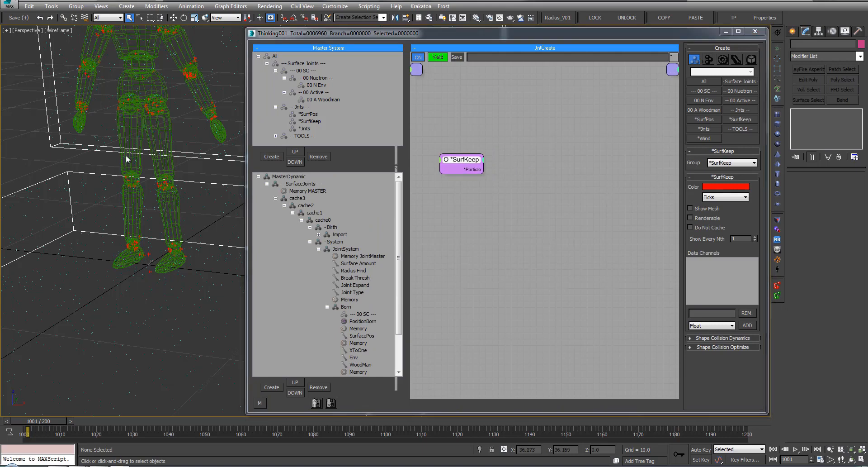
Add a Memory operator to JntCreate and wire the *SurfKeep Particle output into its Particle input.
left_click(540, 184)
double_click(502, 178)
type("mem")
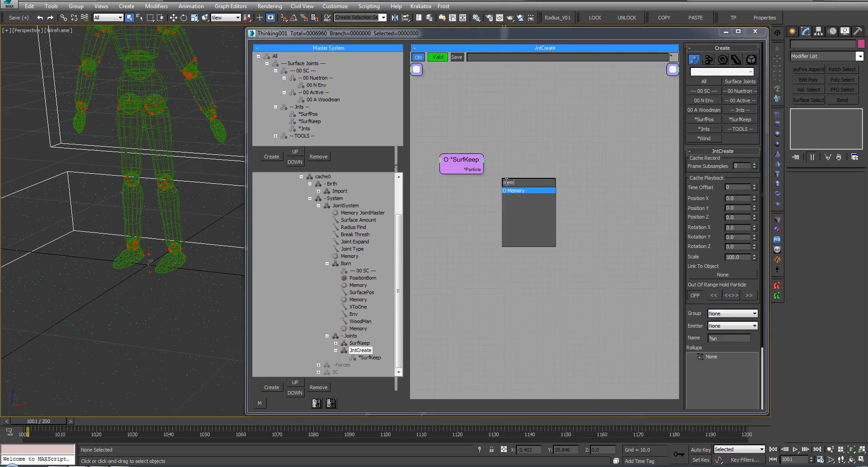
left_click(516, 191)
left_click_drag(483, 170, 502, 192)
scroll(528, 194, "down", 1)
left_click(489, 194)
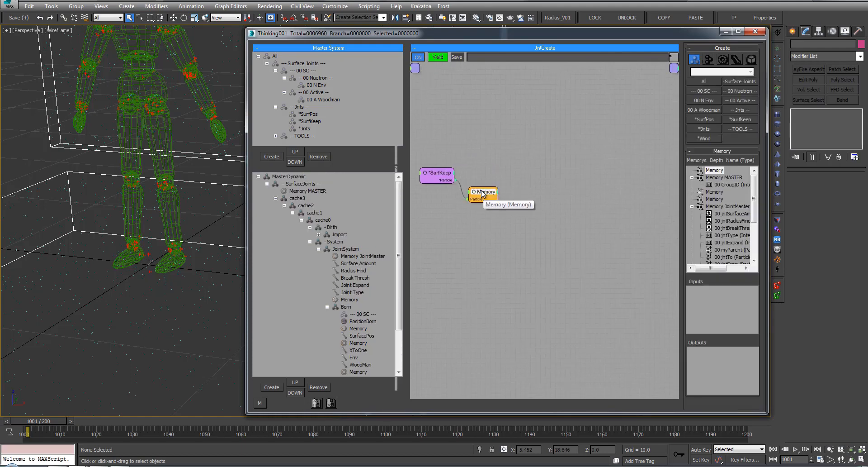
Add jntFrom and jntTo as outputs of the Memory operator in JntCreate.
scroll(737, 231, "down", 2)
left_click_drag(732, 235, 726, 358)
left_click(754, 234)
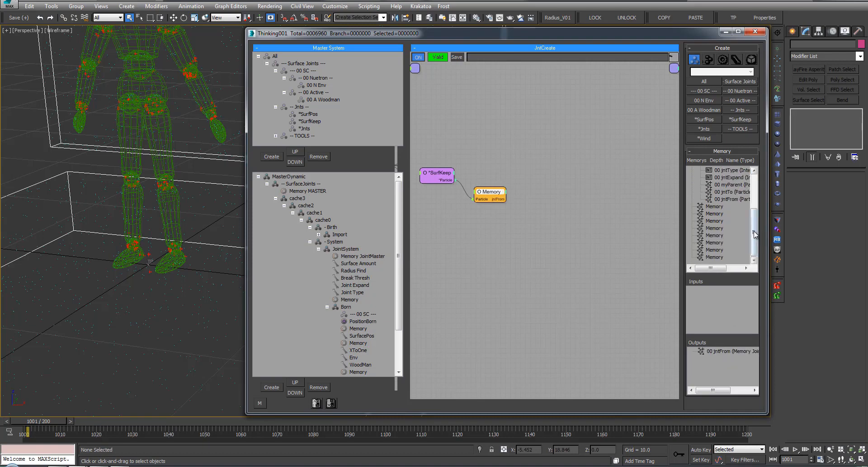
left_click_drag(730, 193, 726, 356)
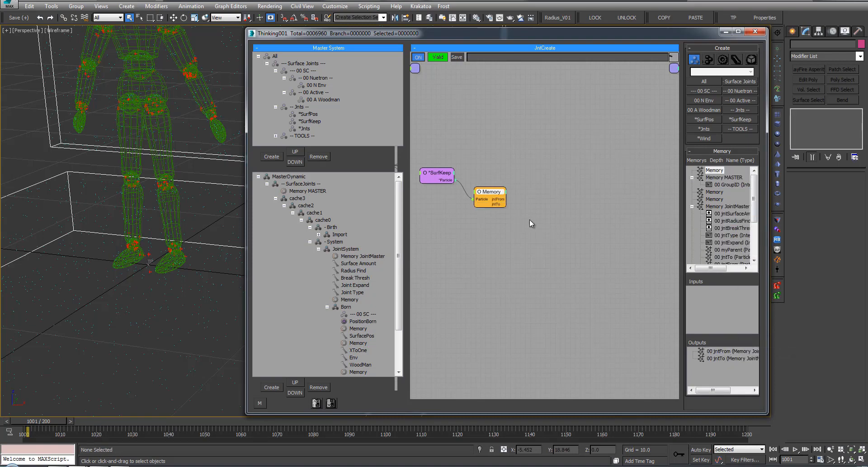
Add an SCJoint operator to JntCreate, place it beyond the Memory operator, and set its Collision to SC.
left_click(577, 199)
right_click(552, 177)
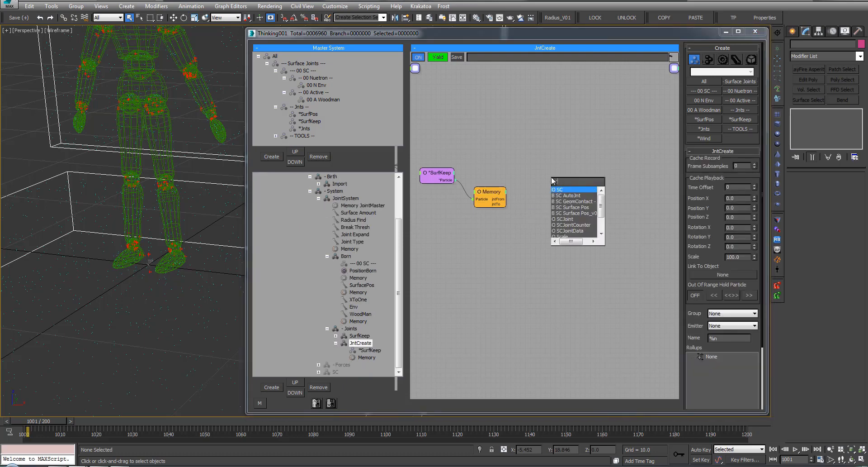
double_click(568, 219)
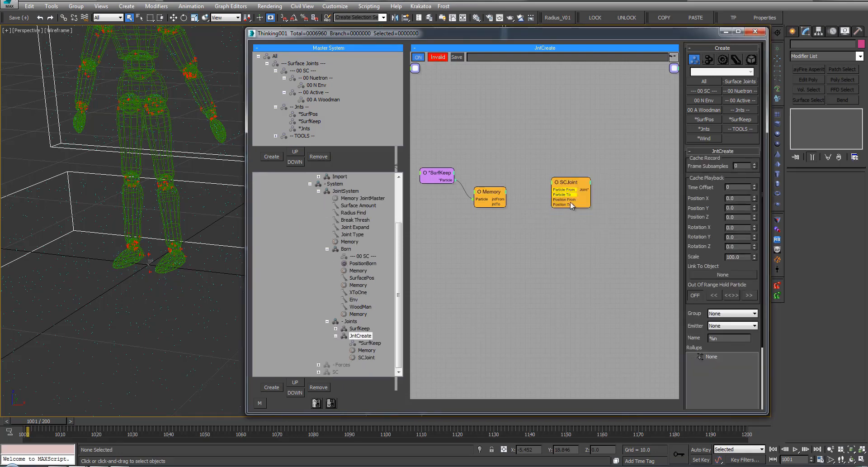
left_click_drag(590, 177, 633, 155)
left_click(723, 163)
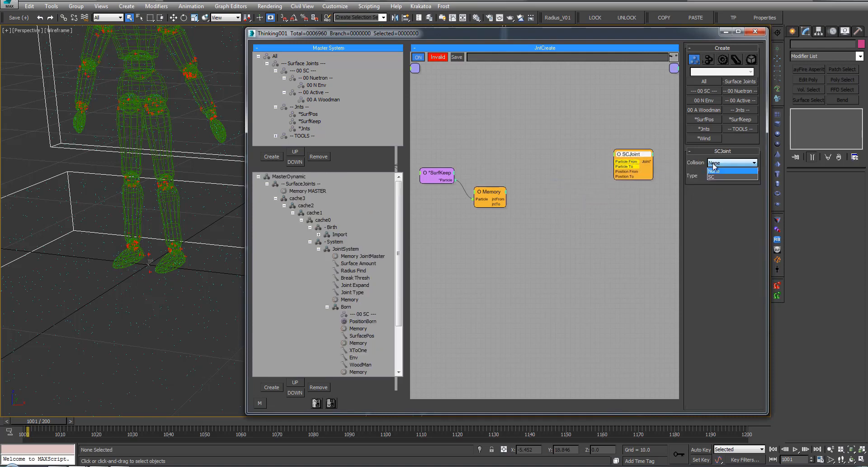
left_click(713, 177)
left_click_drag(631, 154, 636, 153)
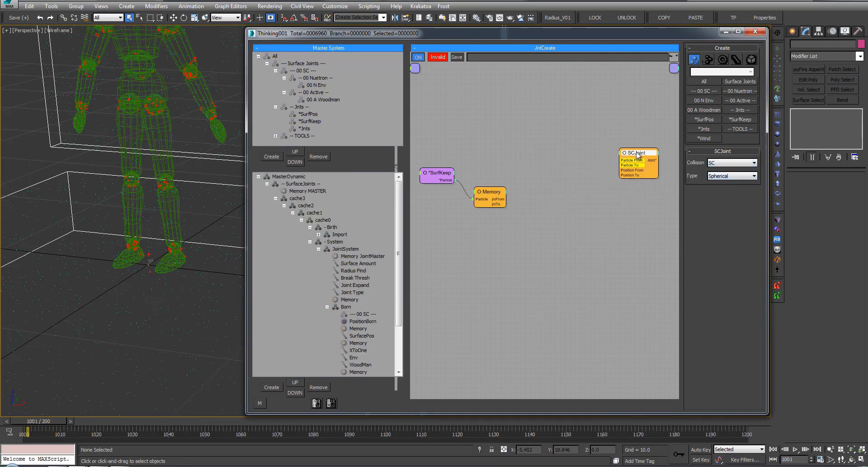
Add an SCJointCounter operator to JntCreate, place it just beyond the Memory operator, and set its Collision to SC.
right_click(564, 205)
type("Joint")
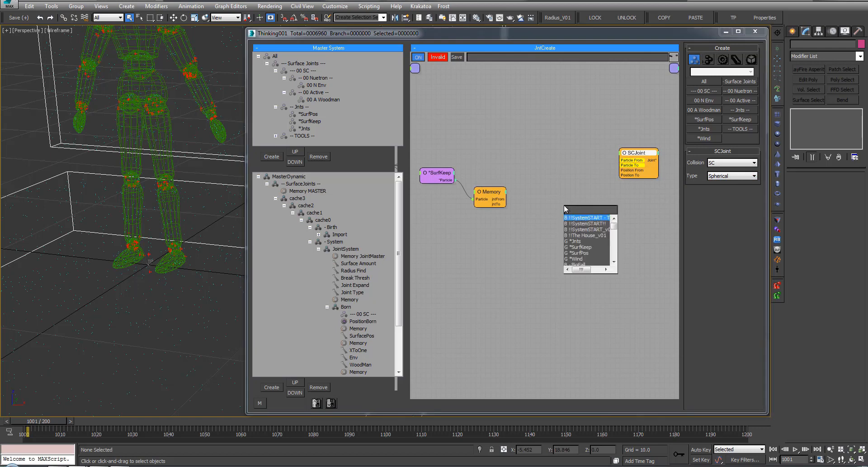
key("Down")
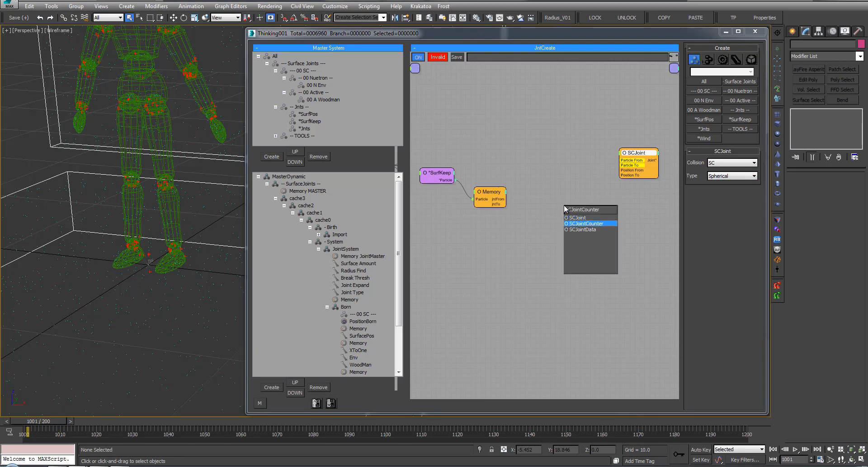
key("Return")
left_click_drag(572, 213, 527, 228)
left_click(720, 162)
left_click(718, 172)
left_click(77, 237)
left_click(532, 262)
Add an SCJointData operator to JntCreate and set its Collision to SC.
middle_click_drag(630, 220, 592, 222)
key("Tab")
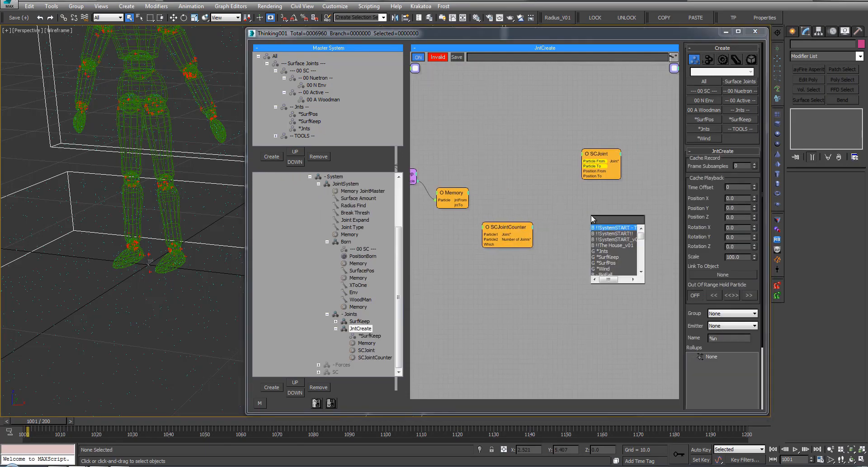
type("in")
key("BackSpace")
key("BackSpace")
key("BackSpace")
key("BackSpace")
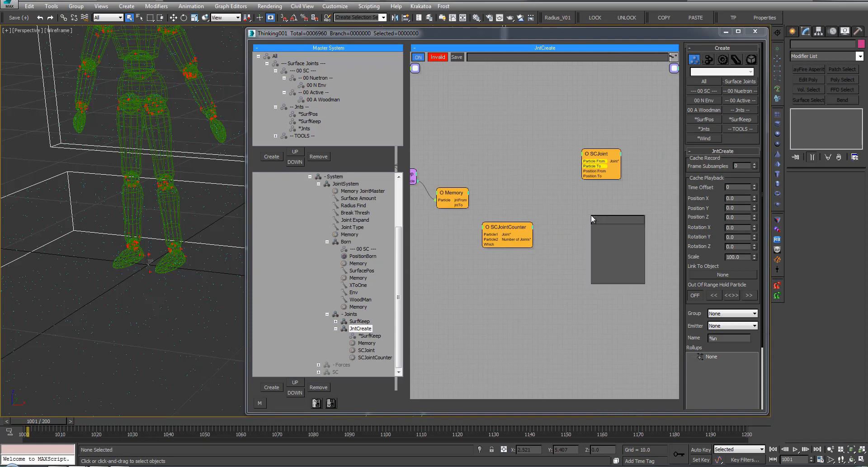
type("scj")
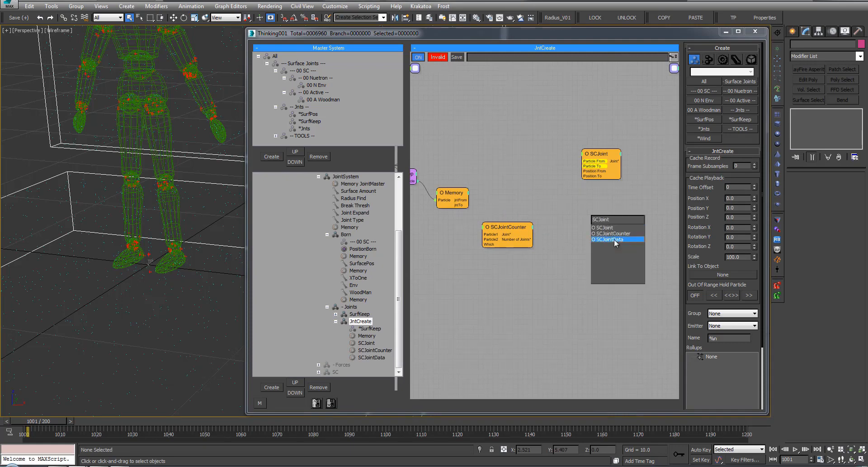
left_click(620, 241)
left_click(724, 160)
left_click(723, 173)
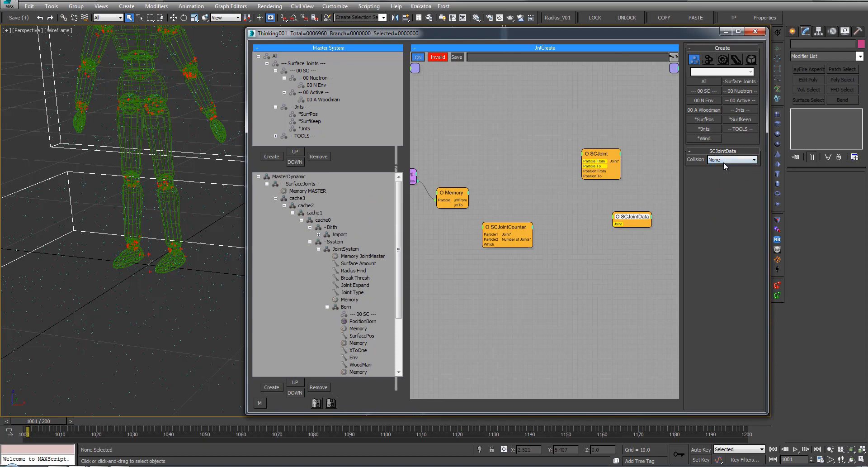
Wire SCJoint's Joint output into SCJointData and expose the Breakable and Break Vel. Threshold inputs on SCJointData.
middle_click_drag(626, 203, 584, 213)
left_click_drag(578, 234, 624, 176)
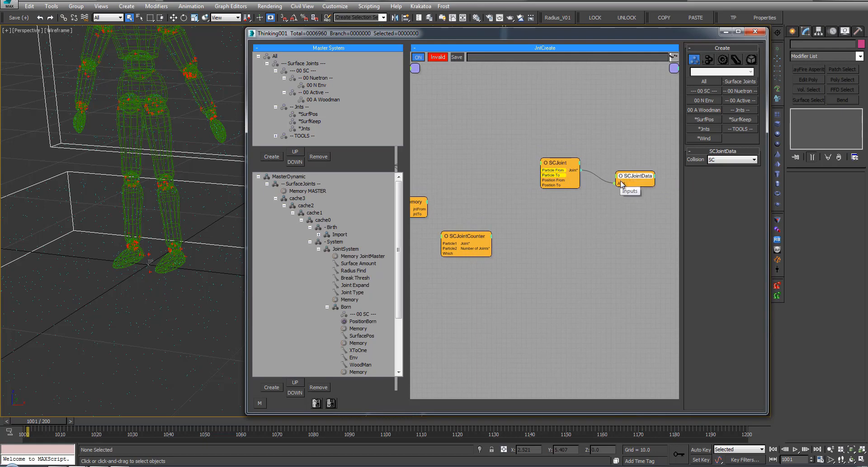
left_click(617, 177)
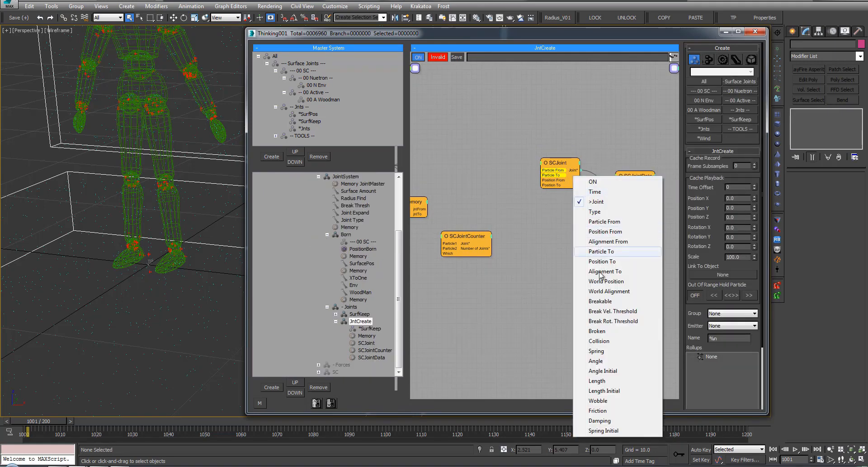
left_click(600, 300)
left_click(620, 177)
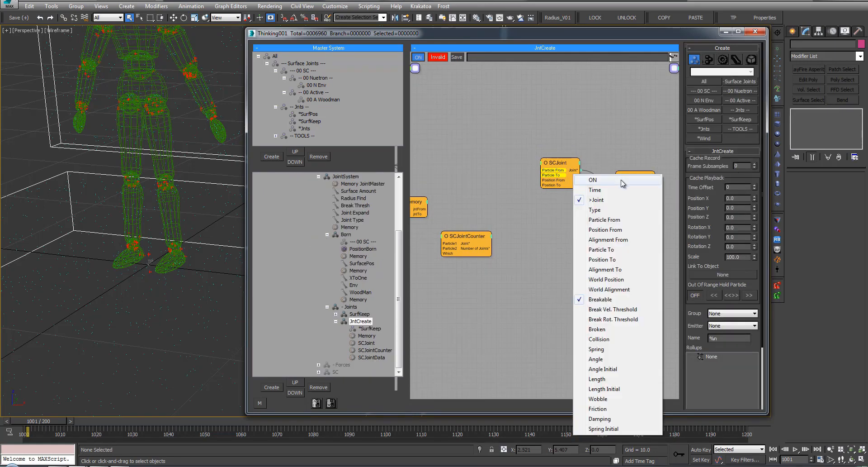
left_click(611, 311)
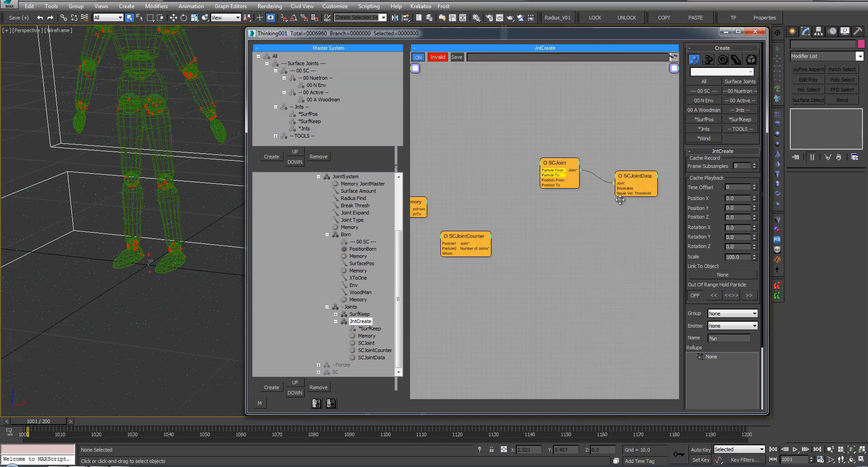
Add a Bool helper with its value enabled and wire it into SCJointData's Breakable input.
middle_click_drag(626, 195, 613, 200)
key("Tab")
type("boo")
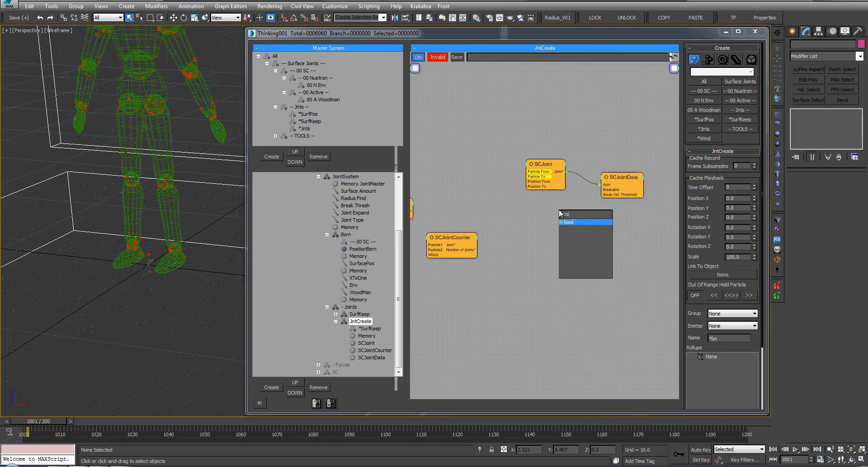
key("Return")
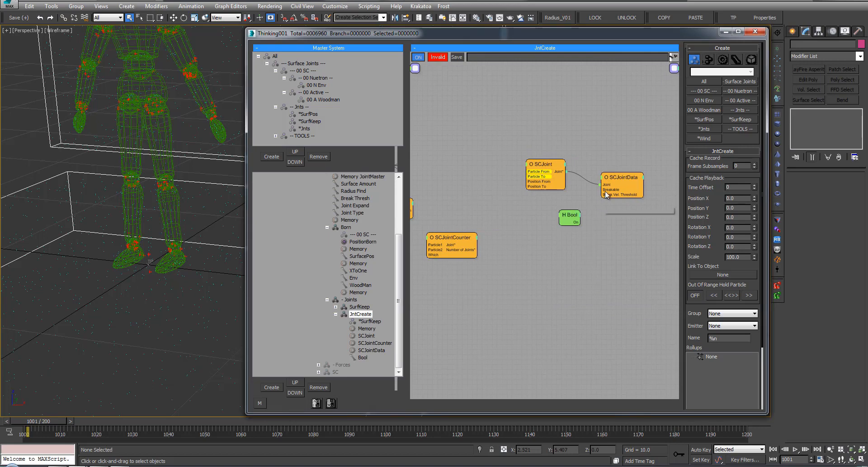
left_click_drag(574, 220, 567, 219)
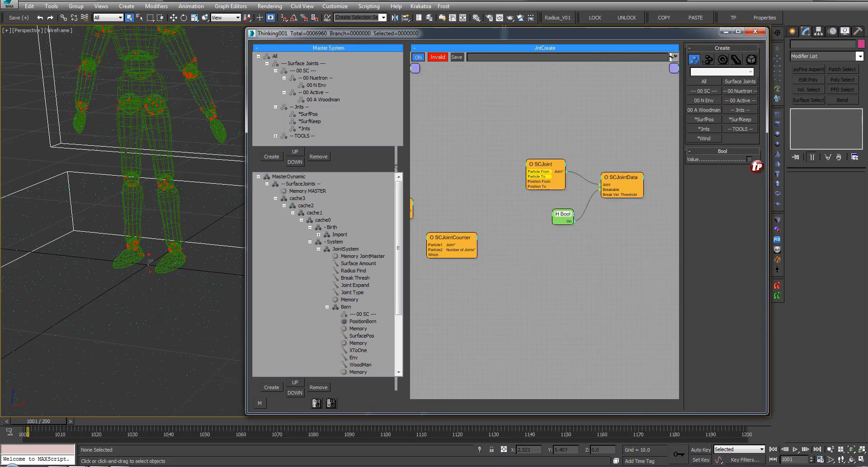
middle_click_drag(528, 210, 563, 210)
Wire Memory's jntFrom and jntTo into SCJoint's Particle From and Particle To, and expose SCJoint's ON input.
left_click_drag(248, 170, 169, 173)
middle_click_drag(422, 166, 460, 168)
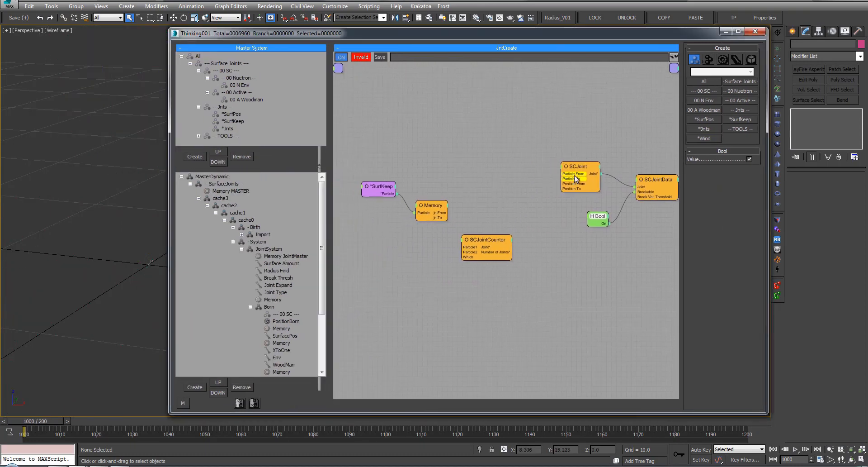
left_click_drag(580, 179, 448, 212)
left_click_drag(575, 199, 590, 167)
right_click(583, 167)
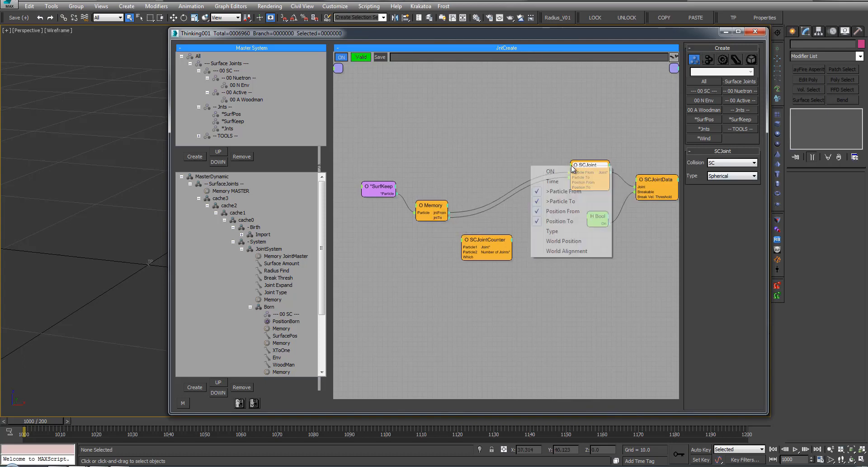
left_click(584, 171)
Add a Threshold condition fed by SCJointCounter's Number of Joints and wire its Out into SCJoint's ON input.
left_click_drag(486, 240, 478, 237)
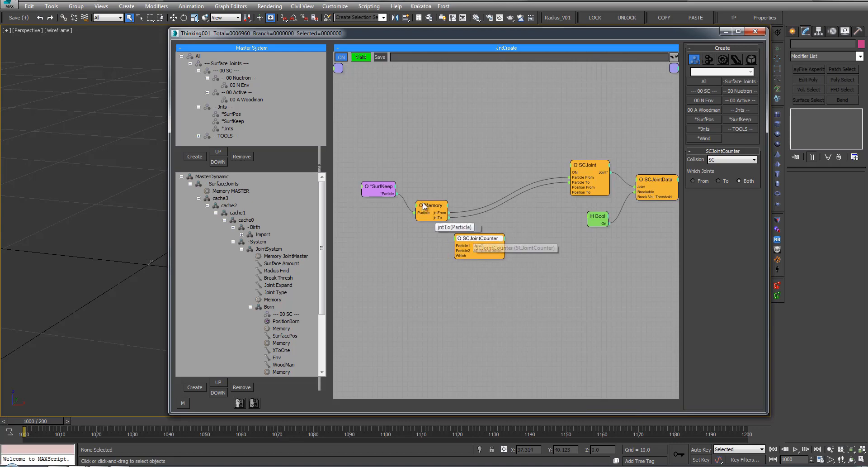
key("Tab")
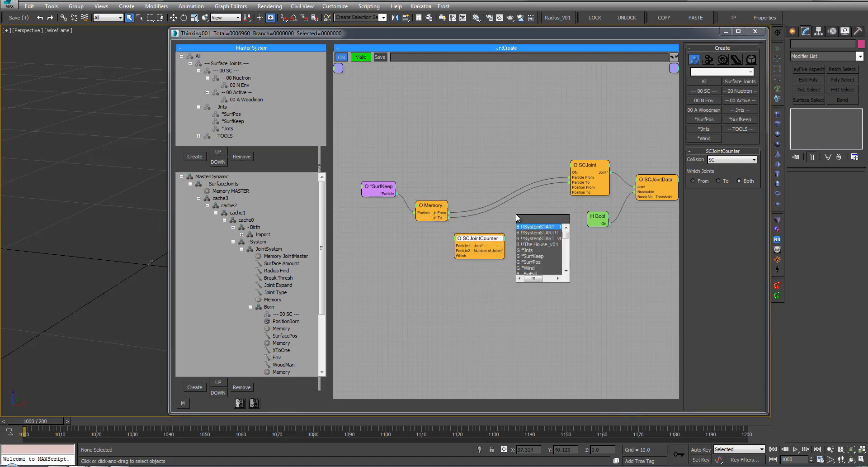
type("thr")
key("Return")
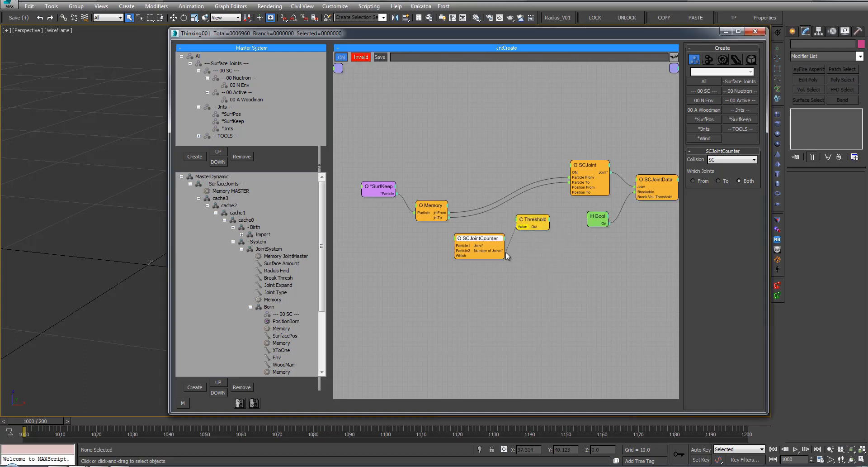
left_click_drag(499, 254, 501, 252)
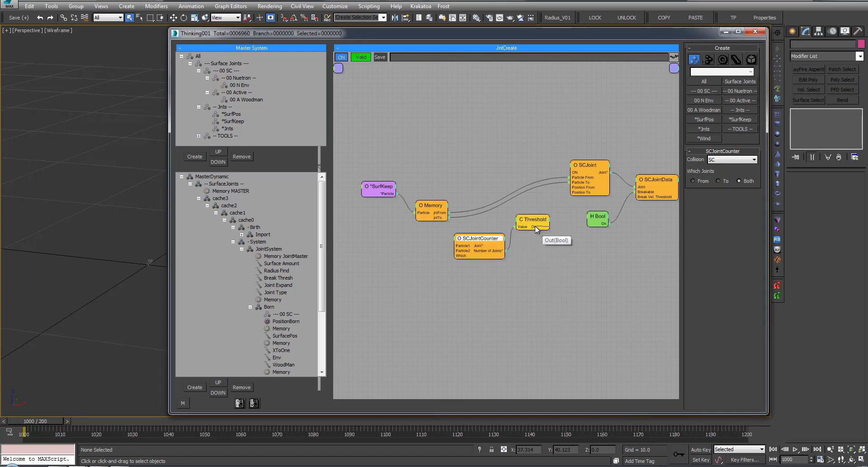
left_click_drag(578, 170, 539, 221)
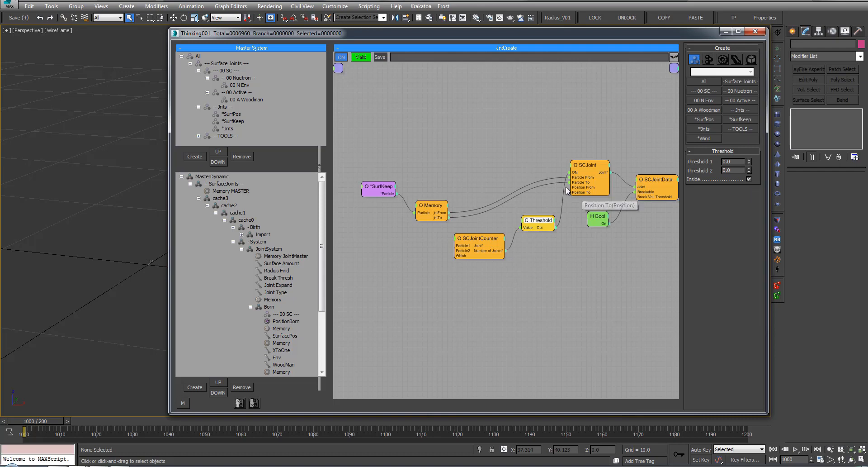
Wire Memory's jntFrom and jntTo into SCJointCounter's Particle1 and Particle2, and expose the Threshold 1 input on the Threshold condition.
left_click_drag(439, 211, 475, 241)
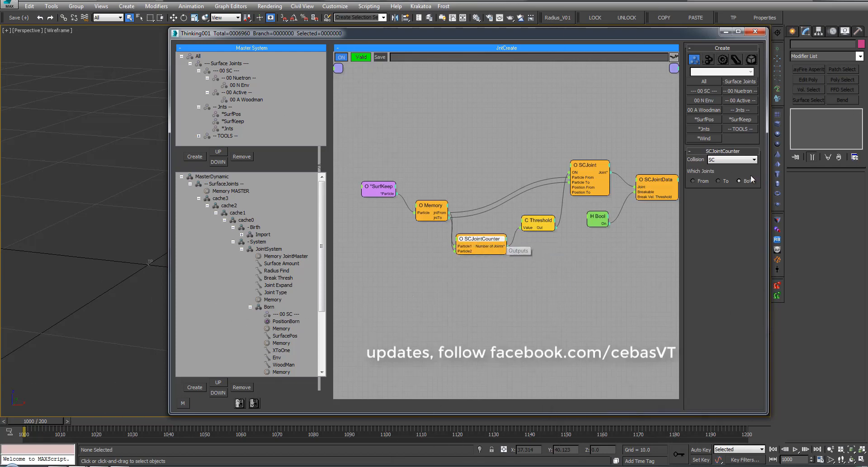
left_click_drag(432, 208, 424, 215)
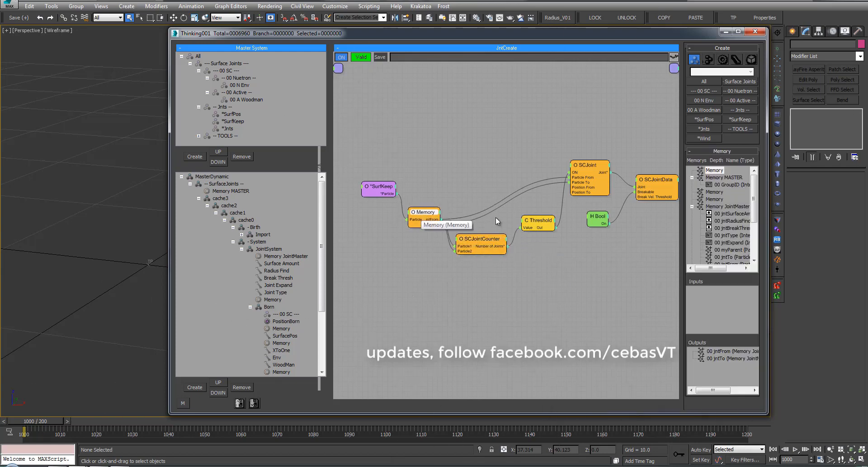
right_click(527, 224)
left_click(516, 256)
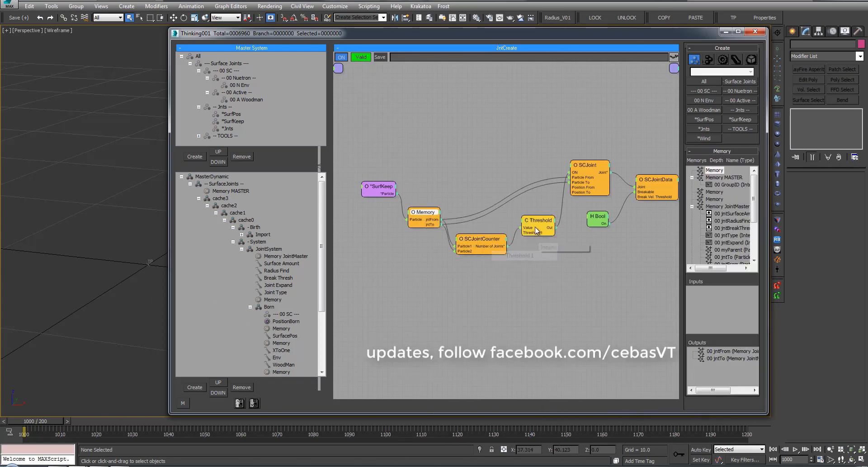
Shift the *SurfKeep and Memory nodes to make room and add a second Memory operator above them.
left_click_drag(375, 188, 357, 195)
left_click_drag(426, 208, 414, 211)
double_click(420, 177)
type("mem")
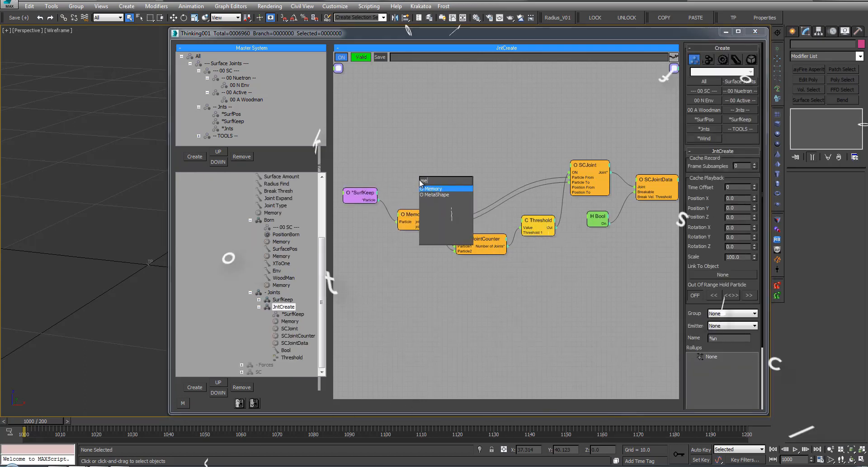
left_click(438, 189)
left_click_drag(433, 182, 425, 175)
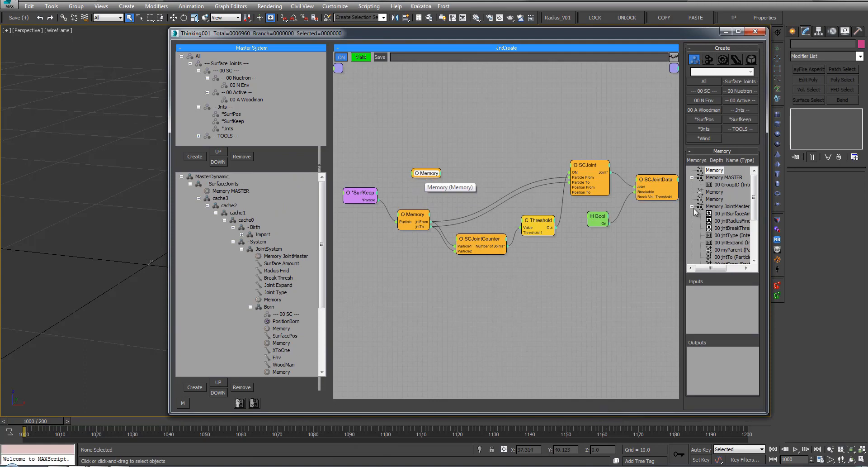
Add jntType, jntBreakThresh and jntExpand as outputs of the new Memory operator and wire jntExpand into Threshold 1.
scroll(737, 208, "down", 1)
left_click_drag(719, 267, 727, 267)
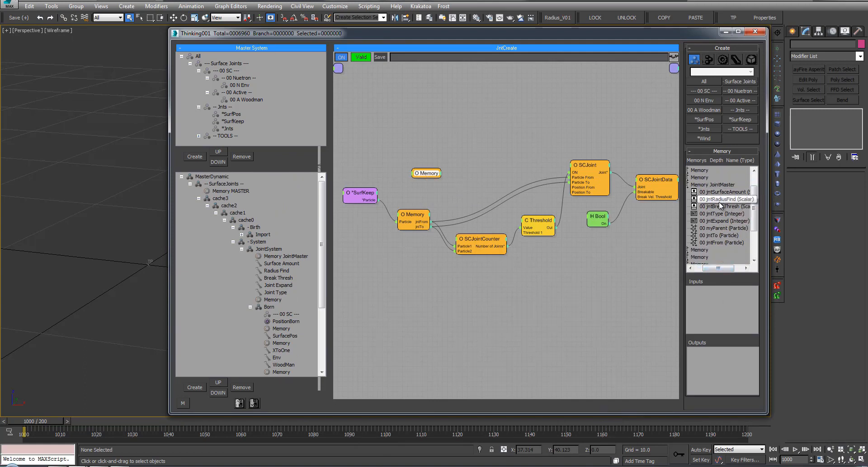
left_click_drag(721, 218, 724, 355)
scroll(725, 218, "down", 1)
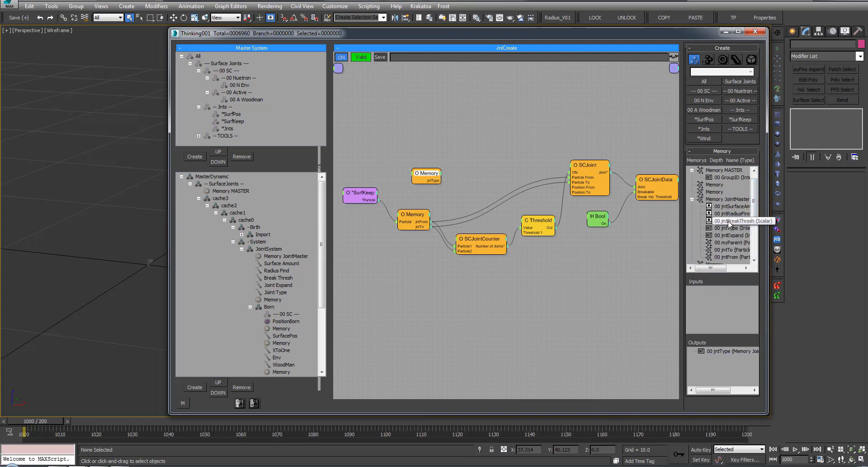
left_click_drag(725, 218, 729, 358)
left_click_drag(756, 194, 736, 372)
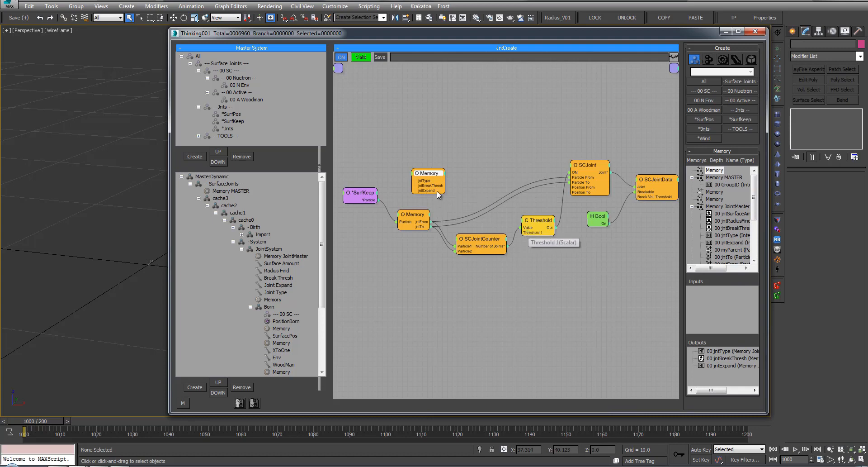
left_click_drag(523, 239, 541, 221)
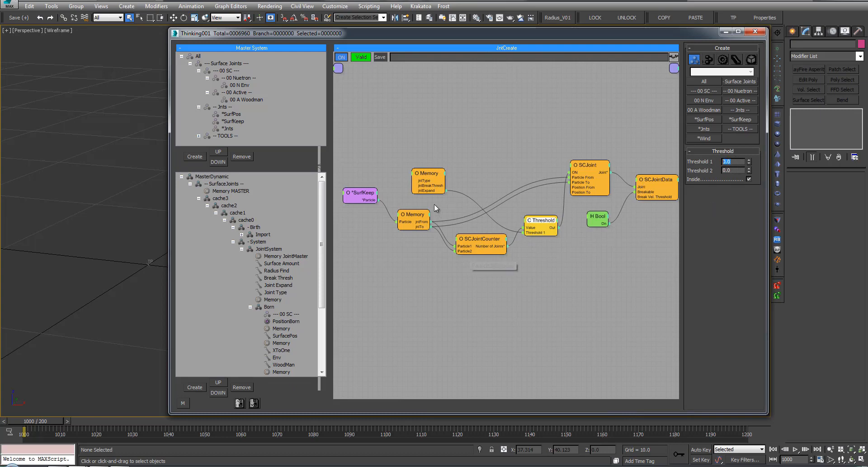
Try a Joint Expand value of 4 in the JointSystem network, restore it to 0, and return to JntCreate.
left_click(278, 277)
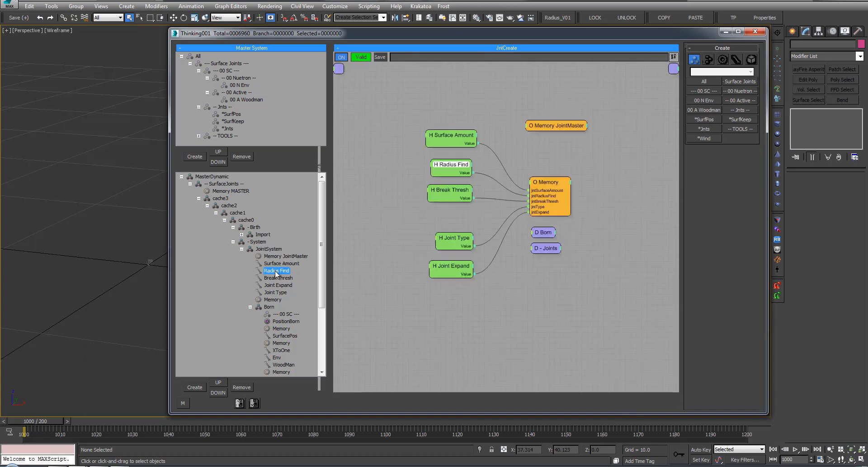
left_click(452, 268)
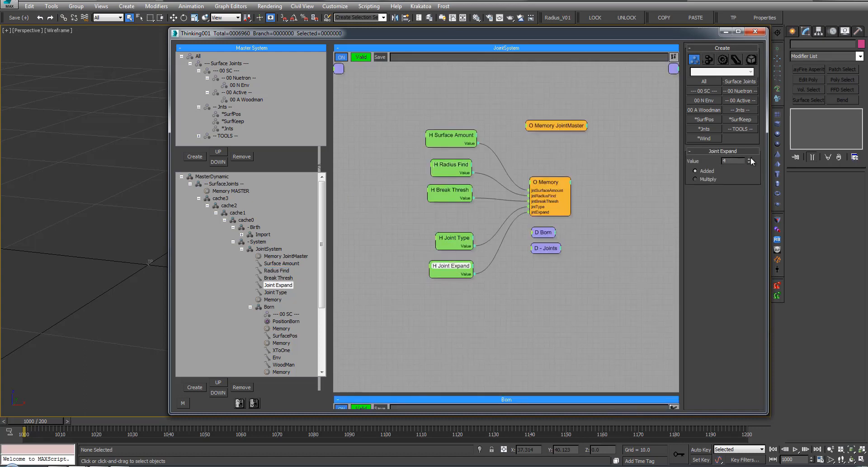
left_click_drag(323, 306, 323, 361)
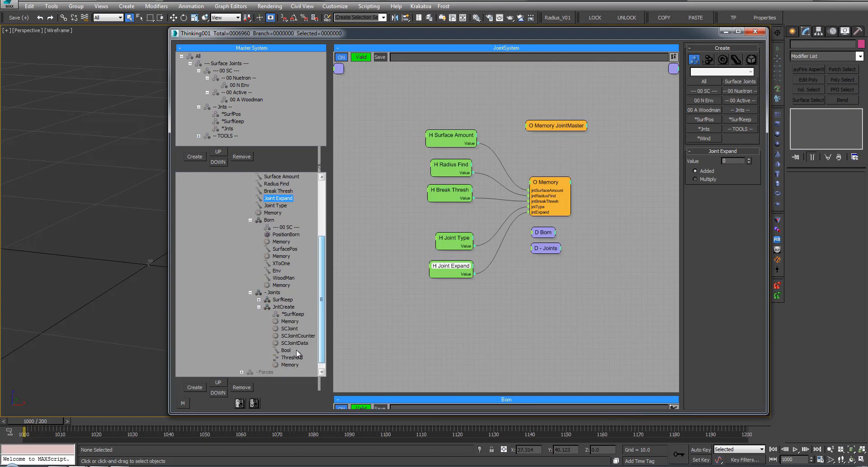
left_click(294, 343)
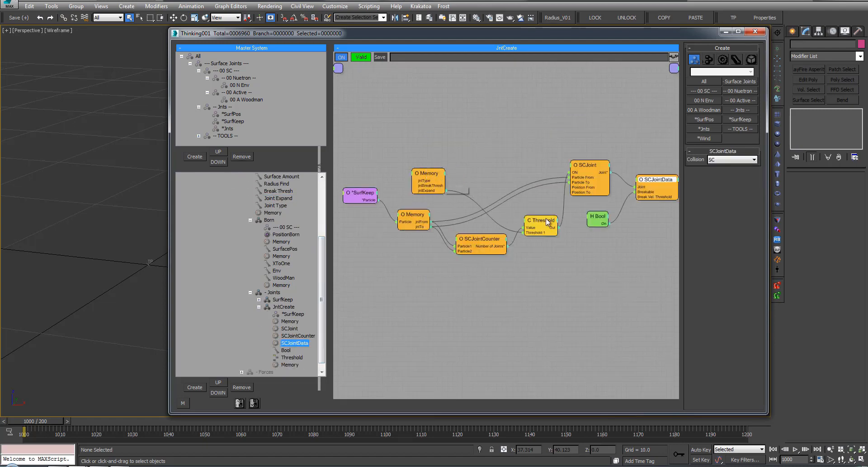
Nudge the Threshold condition slightly aside and expose the World Position input on the SCJoint operator.
left_click_drag(547, 223, 551, 225)
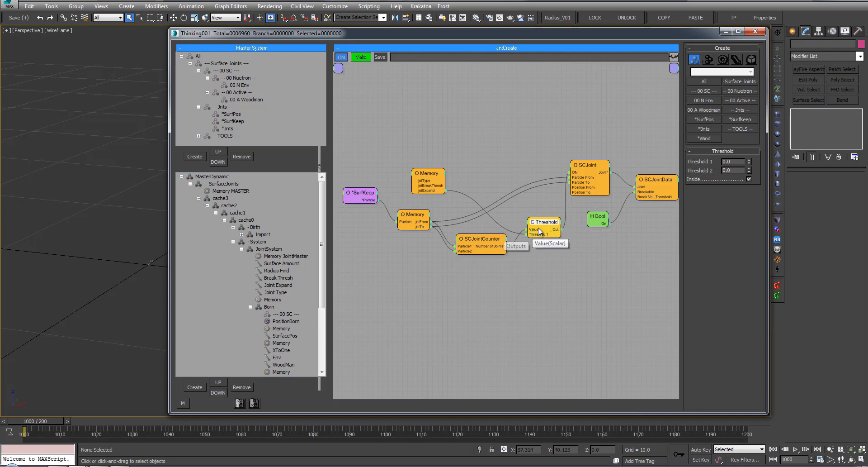
left_click(575, 168)
left_click(566, 240)
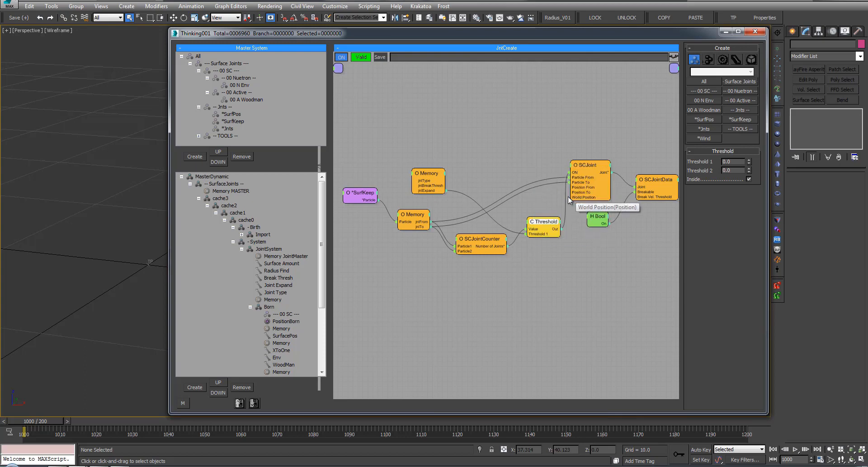
Wire the *SurfKeep particle output into the World Position input of the SCJoint operator.
left_click(583, 189)
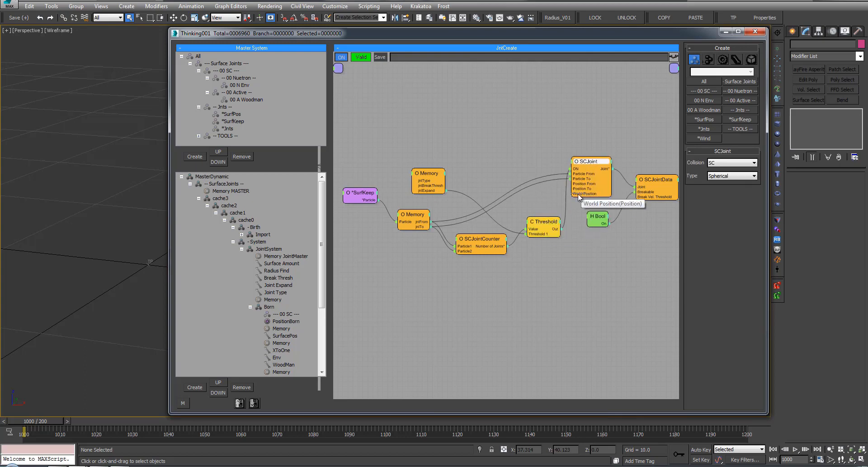
left_click_drag(398, 197, 370, 201)
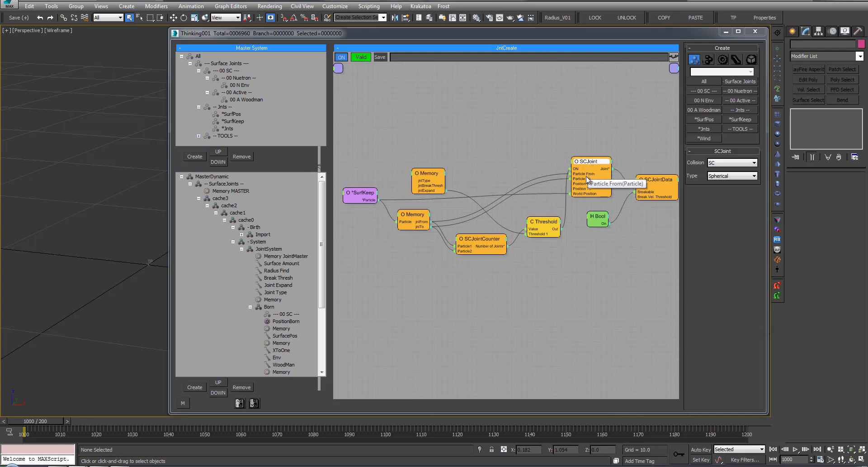
Expose SCJoint's Type input, wire jntType into it, and connect jntBreakThresh to SCJointData's Break Vel. Threshold.
double_click(589, 162)
double_click(589, 162)
left_click(582, 161)
left_click(573, 161)
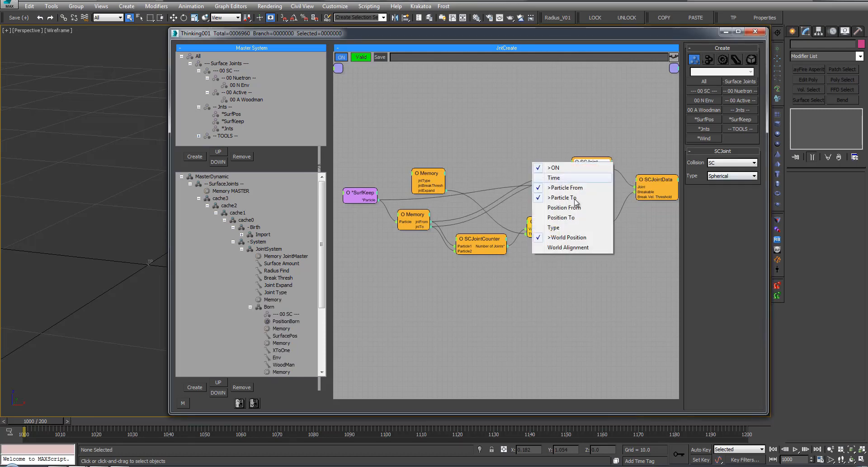
left_click(575, 228)
left_click_drag(571, 185, 437, 186)
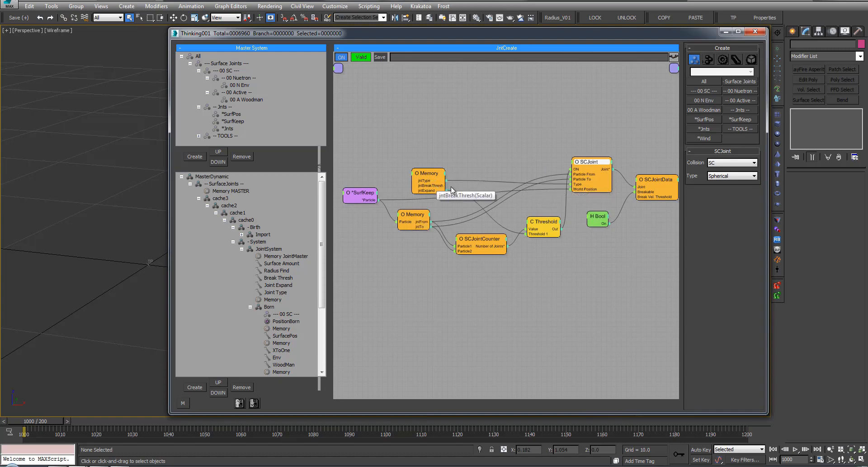
middle_click_drag(528, 137, 468, 132)
Add a PositionBorn operator after SCJointData with group *Jnts, Pistol Shot 1, life span 1 and speed 0.
middle_click_drag(620, 159, 598, 159)
double_click(598, 160)
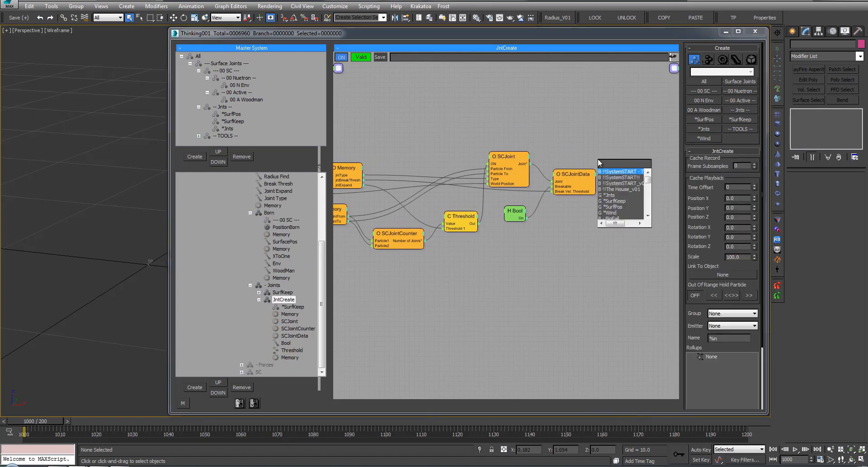
type("po")
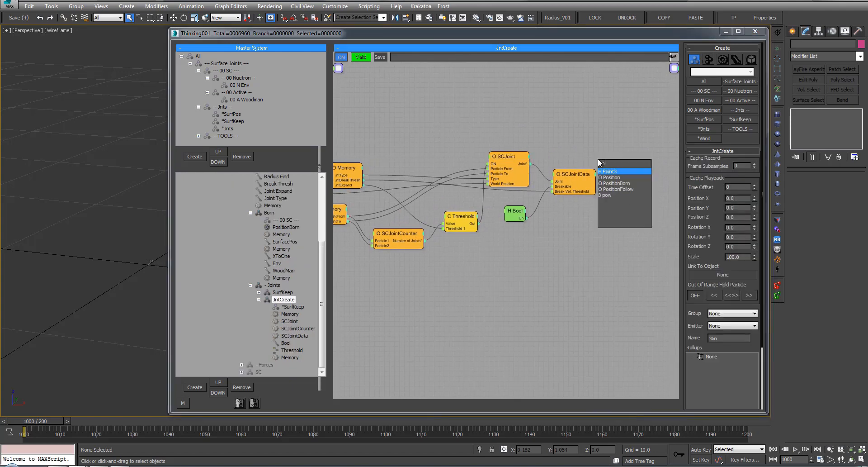
left_click(618, 183)
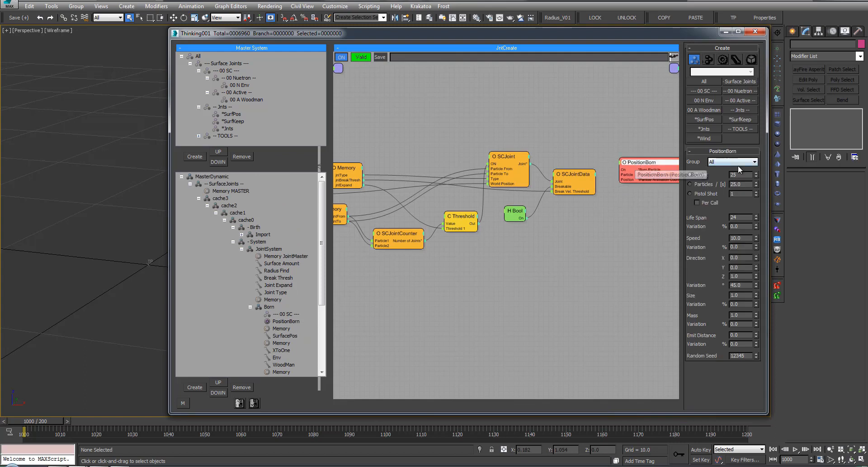
left_click(733, 162)
left_click(718, 229)
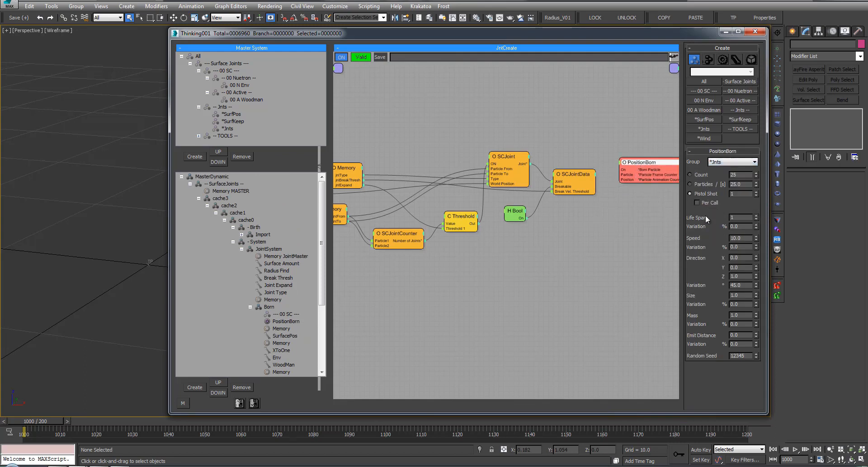
middle_click_drag(677, 148, 628, 145)
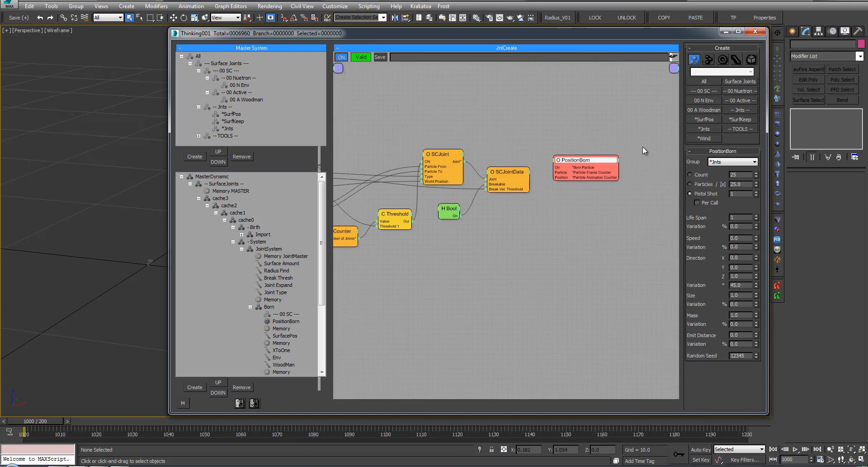
Add a Size operator fed by PositionBorn's Born Particle output and display the *Jnts group as Boundbox.
double_click(643, 148)
type("size")
key("Return")
left_click_drag(649, 161, 620, 168)
left_click(227, 128)
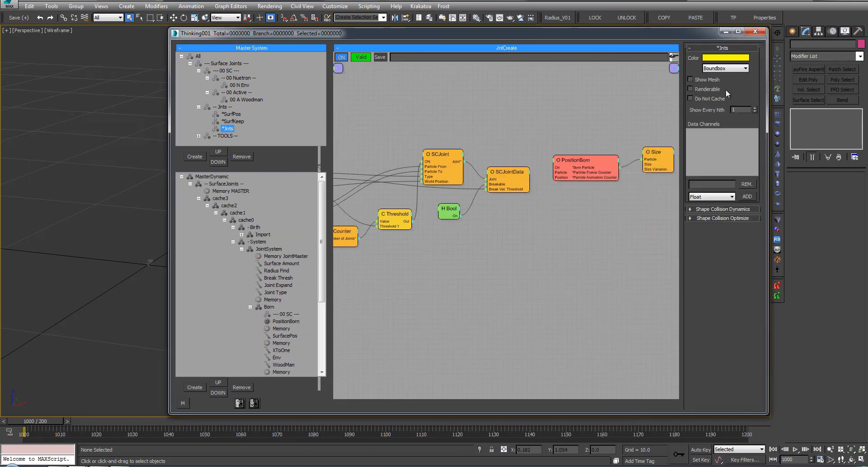
left_click(654, 156)
left_click_drag(654, 156, 665, 166)
Expose World Position as an output of SCJointData, wire it into PositionBorn's Position input, and save the scene.
middle_click_drag(557, 142, 613, 142)
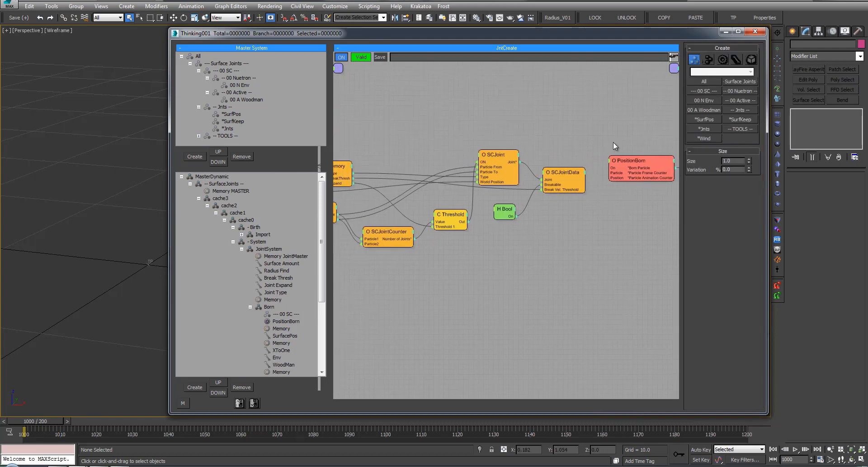
left_click(585, 176)
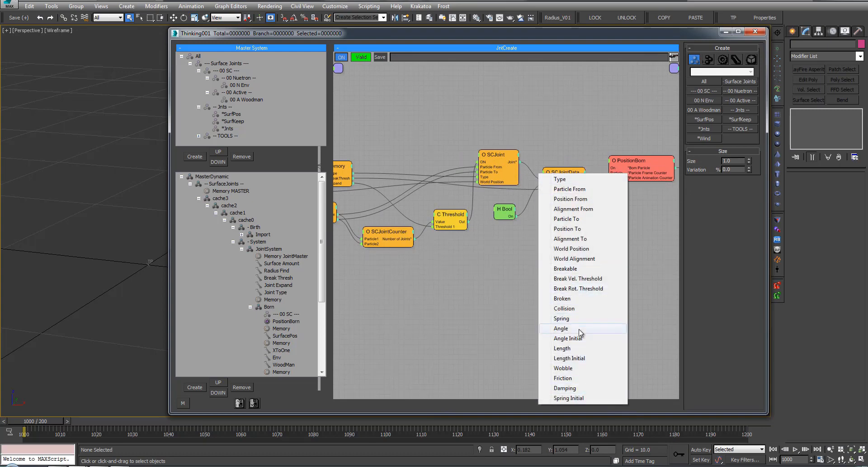
left_click(579, 249)
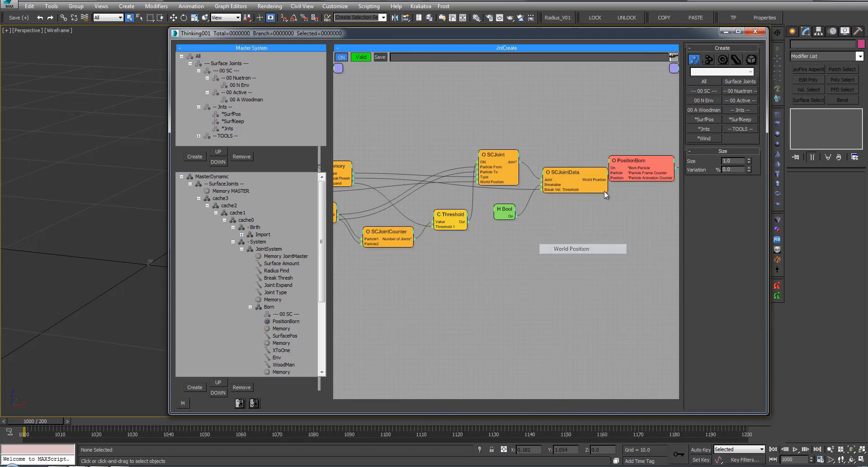
left_click_drag(620, 178, 646, 162)
double_click(628, 161)
double_click(628, 161)
left_click_drag(629, 133, 649, 133)
left_click_drag(506, 189, 547, 190)
left_click(82, 189)
key("ctrl+s")
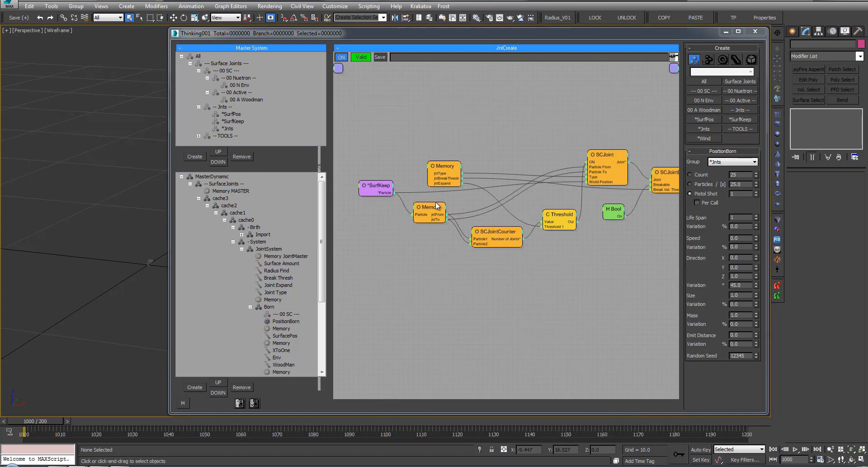
Enable the SC dynamic set and rearrange the upper Memory, Threshold and SCJoint nodes in JntCreate.
left_click(325, 358)
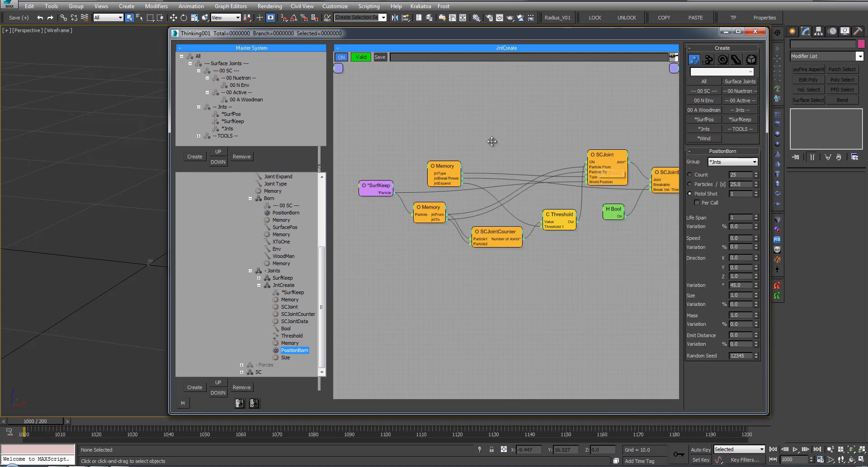
middle_click_drag(500, 139, 480, 141)
left_click_drag(418, 165, 411, 154)
middle_click_drag(485, 144, 481, 144)
left_click_drag(539, 217, 534, 211)
left_click_drag(587, 157, 593, 166)
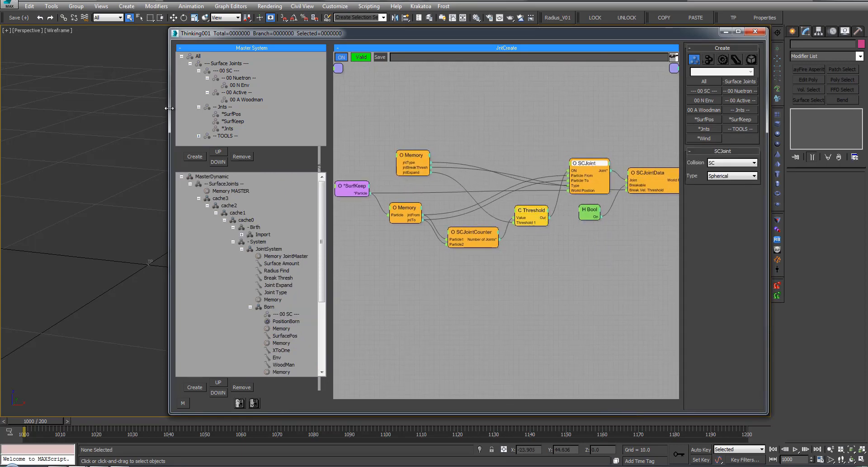
Narrow the Thinking window to uncover the Perspective viewport and frame the wooden figure in it at frame 1001.
left_click_drag(168, 116, 292, 127)
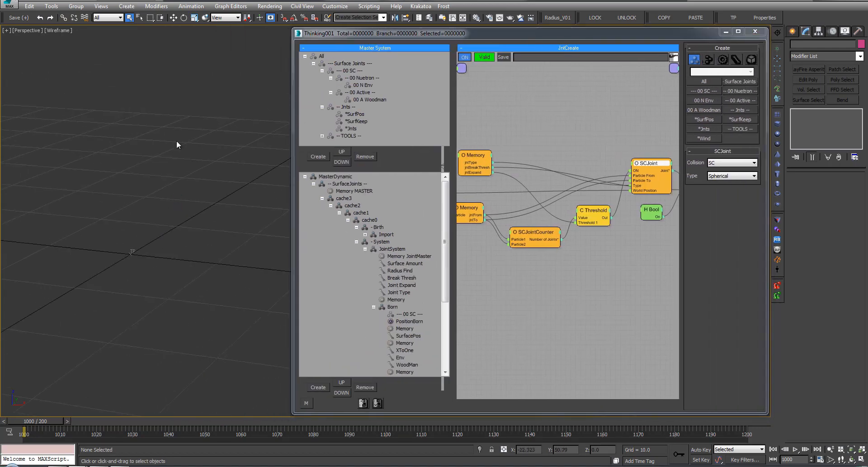
key("period")
middle_click_drag(189, 168, 220, 183)
scroll(166, 258, "up", 1)
key("alt+w")
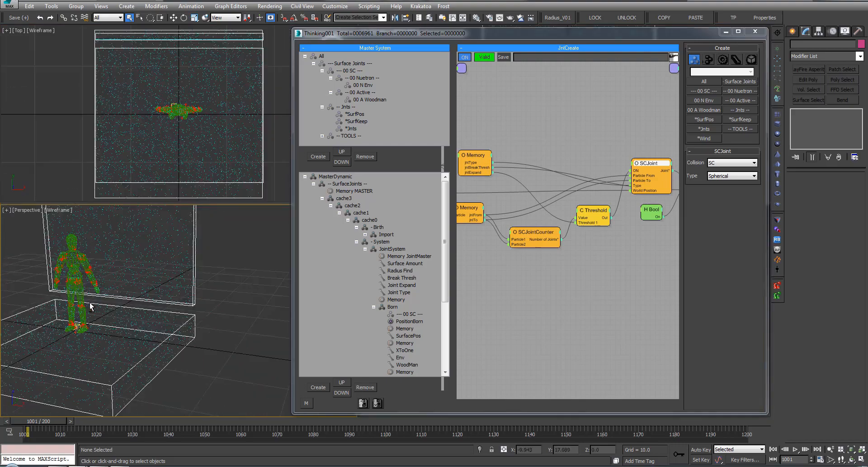
key("alt+w")
scroll(167, 253, "up", 5)
middle_click_drag(189, 236, 161, 245, "alt")
Reduce the born particle's size in the Size operator and check the *Jnts group's particles around the figure.
middle_click_drag(524, 175, 423, 178)
middle_click_drag(653, 148, 557, 136)
left_click(658, 164)
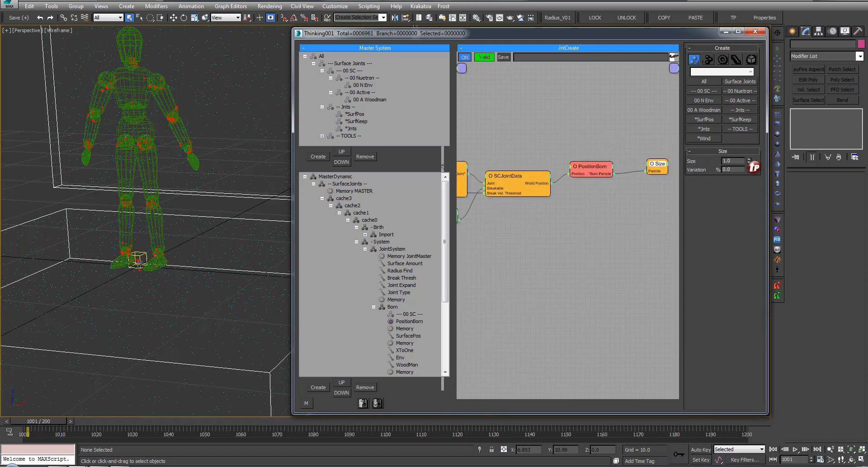
middle_click_drag(126, 240, 144, 251, "alt")
middle_click_drag(191, 160, 191, 176)
scroll(192, 176, "up", 5)
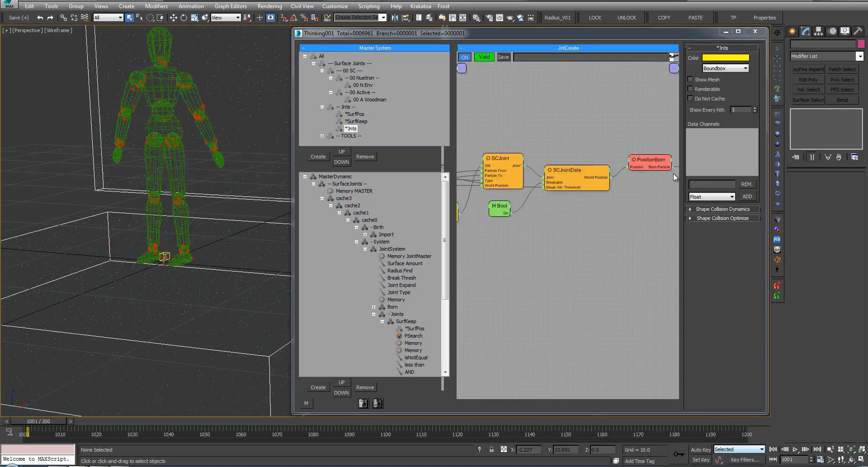
Turn on Per Call for PositionBorn's Pistol Shot and set the Size operator's size to 0.2.
left_click(663, 163)
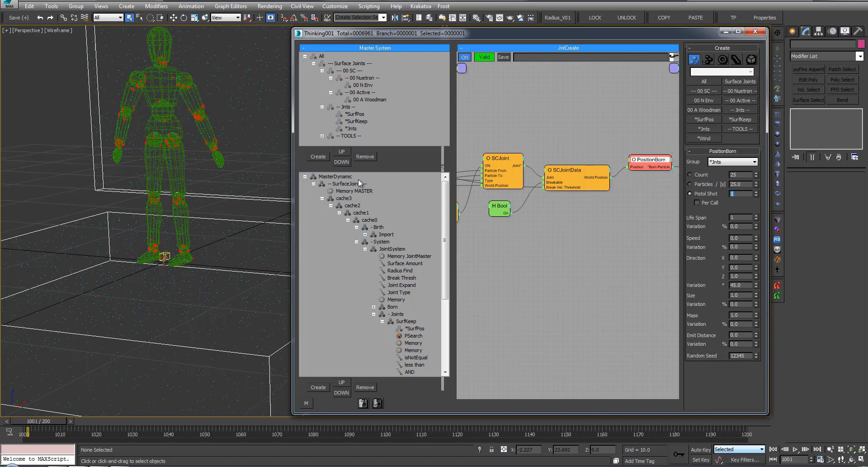
left_click(698, 203)
mouse_move(177, 158)
middle_mouse_down("alt")
mouse_move(199, 161)
mouse_move(186, 166)
middle_mouse_up("alt")
key("w")
left_click(659, 163)
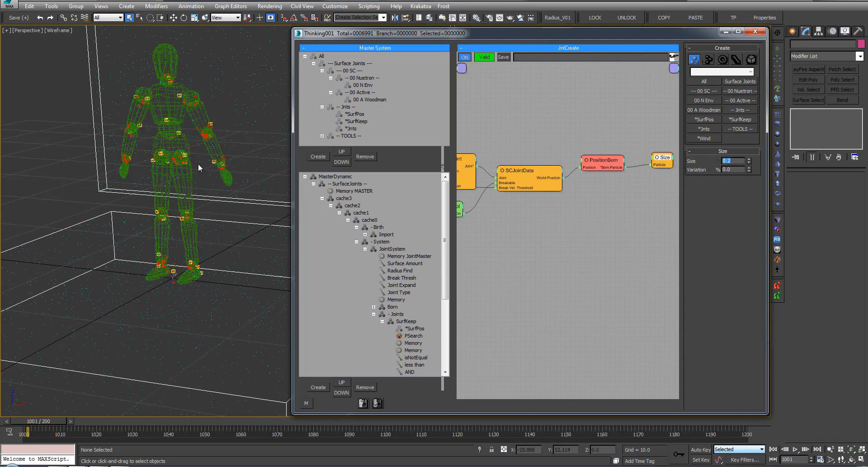
scroll(201, 165, "up", 5)
middle_click_drag(221, 157, 233, 178, "alt")
Review the 00 A Woodman group's Shape Collision Dynamics and the Physics settings of the SC operator.
left_click(364, 99)
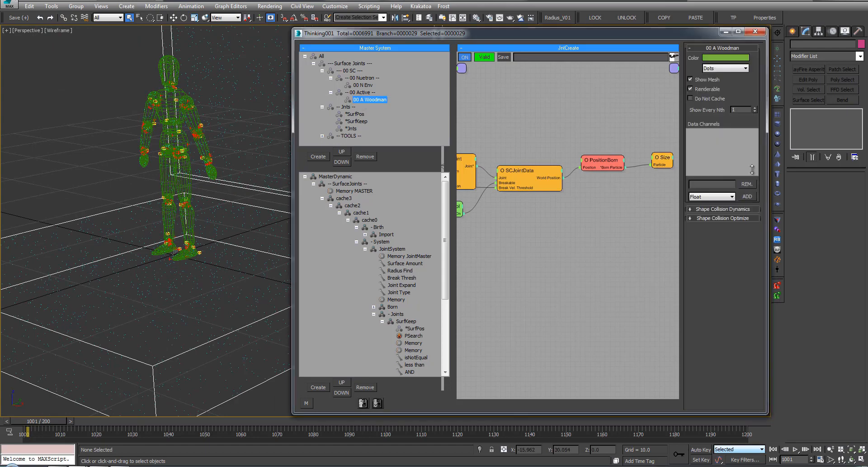
left_click(723, 209)
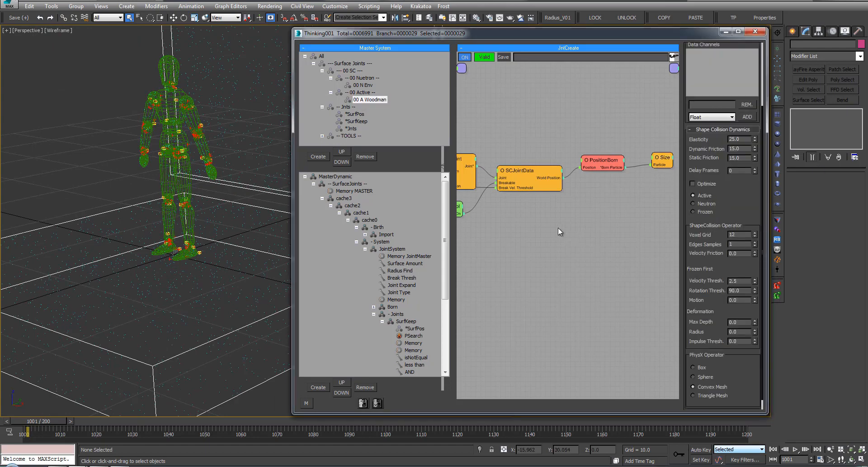
left_click_drag(443, 303, 381, 373)
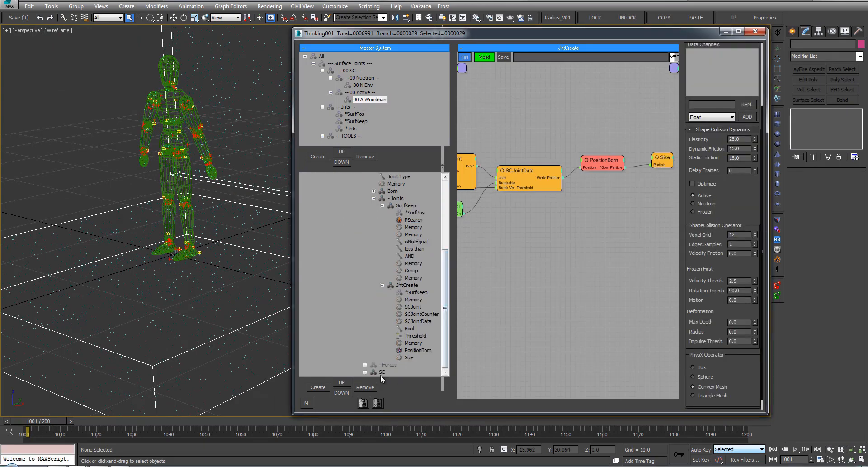
left_click(383, 372)
left_click(525, 146)
left_click_drag(712, 254, 708, 109)
left_click_drag(706, 383, 705, 328)
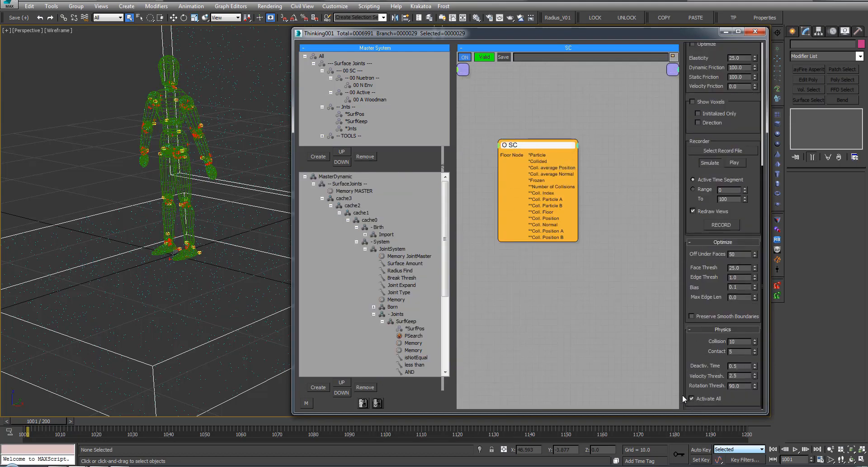
left_click(703, 400)
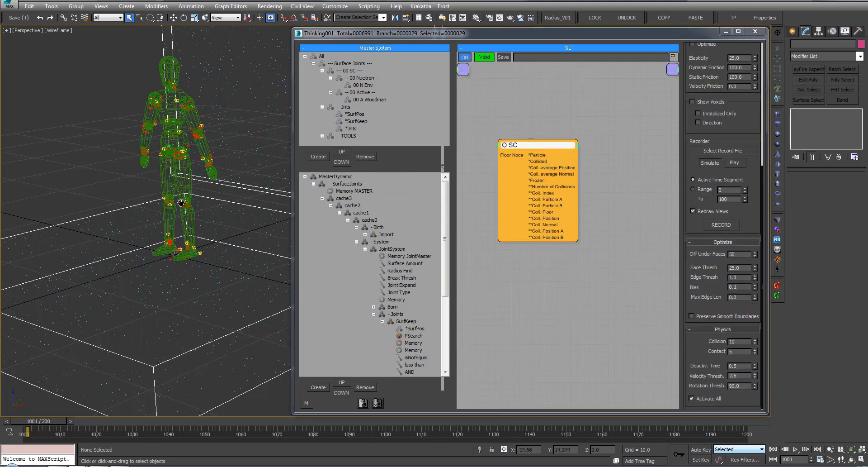
left_click(707, 402)
Play the SC simulation from the first frame and stop it.
left_click(120, 266)
key(".")
middle_click_drag(131, 154, 129, 191)
key("Home")
key("/")
key("/")
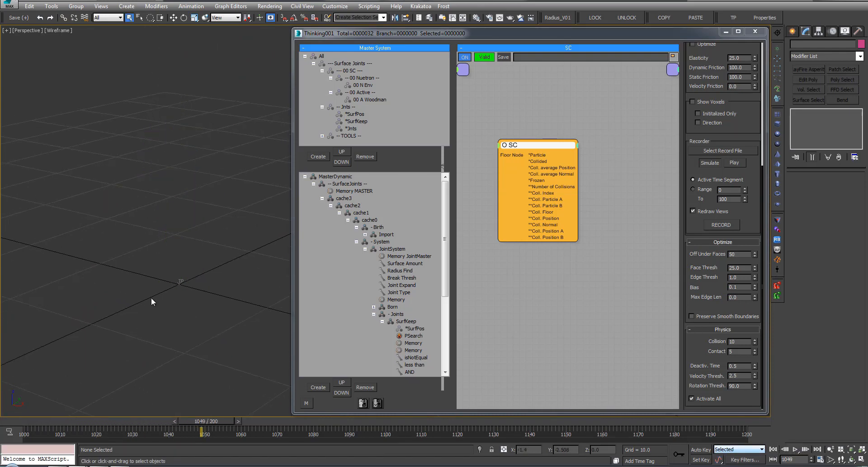
middle_click_drag(160, 298, 162, 257)
Turn on the Forces dynamic set and open its Gravity network, with SurfKeep and JntCreate collapsed in the tree.
left_click(382, 321)
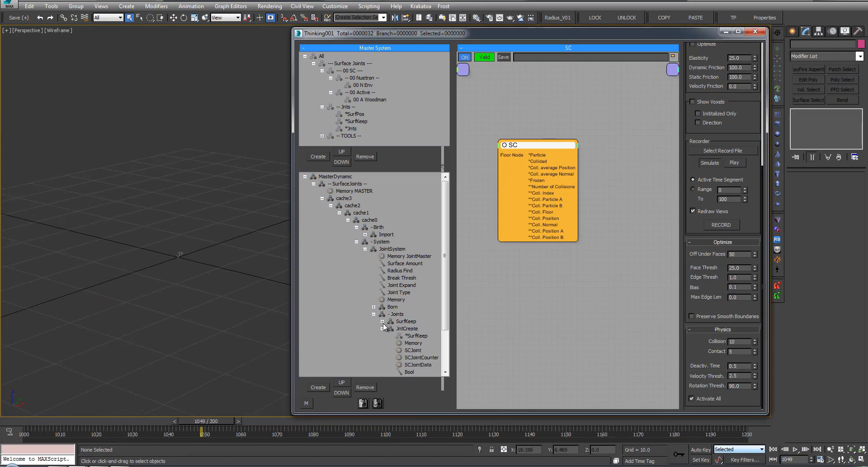
left_click(383, 328)
left_click(365, 344)
right_click(387, 337)
left_click(222, 361)
key("Home")
left_click(365, 336)
left_click(395, 343)
Play the simulation with gravity to watch how the figure falls, stop it, and rewind to the first frame.
left_click(238, 246)
key("/")
scroll(190, 215, "up", 5)
middle_click_drag(194, 213, 221, 217)
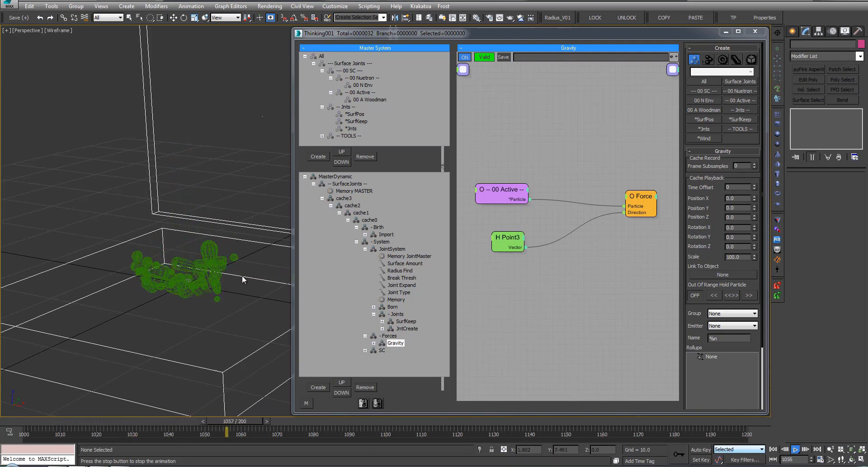
left_click(797, 449)
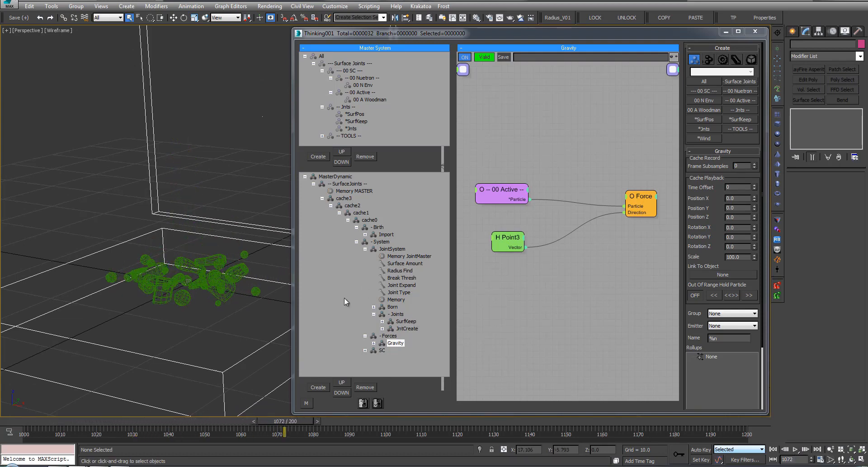
key("Home")
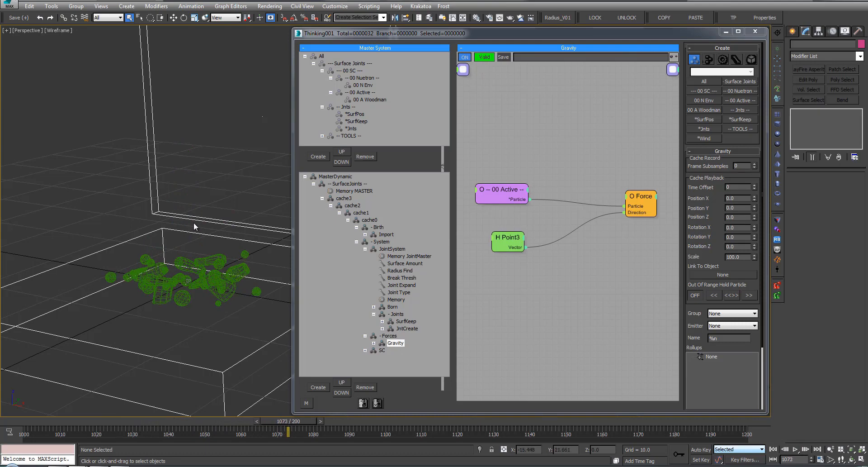
Inspect the joint markers on the figure at frame 1001, replay the fall from there, and return to frame 1000.
key("period")
scroll(194, 223, "up", 4)
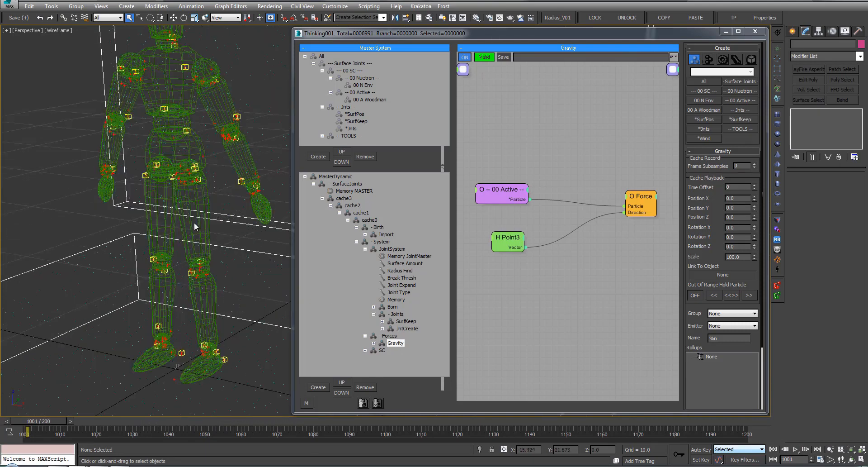
scroll(197, 229, "down", 5)
key("slash")
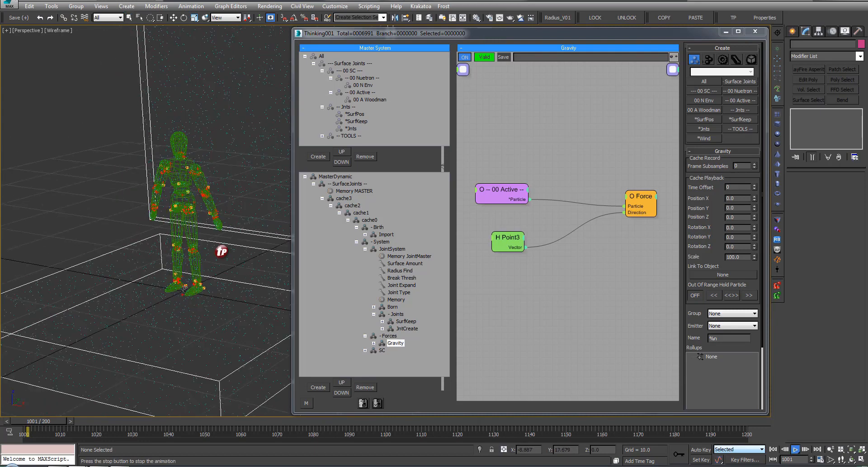
key("Home")
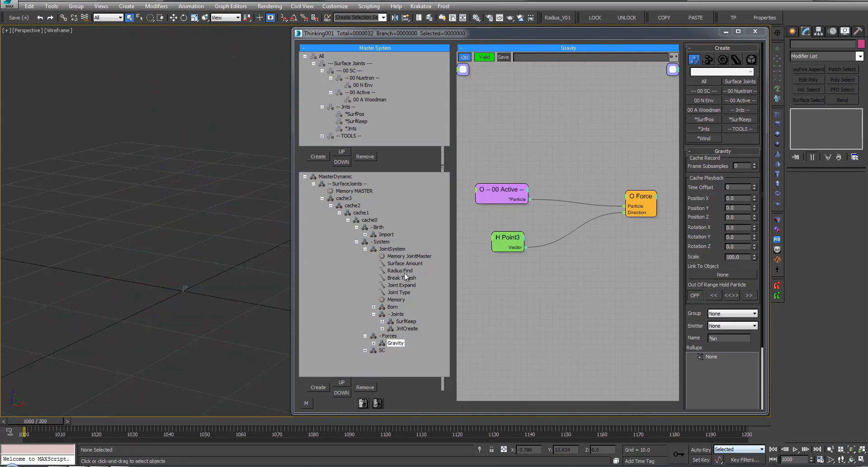
Set the Break Thresh helper to 50 and play the simulation to watch how the figure falls.
left_click(400, 271)
left_click(498, 199)
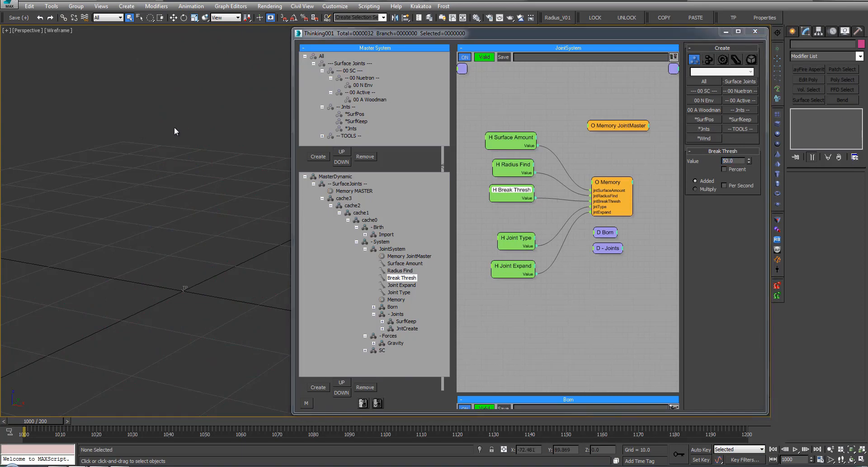
key("slash")
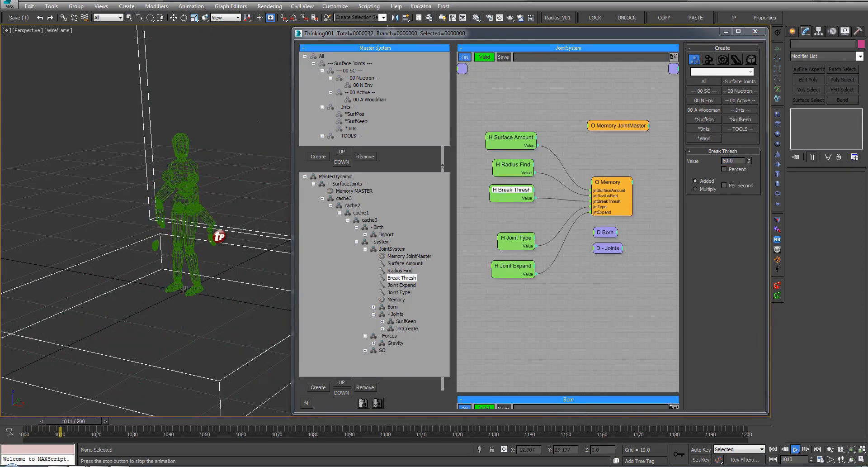
left_click(796, 450)
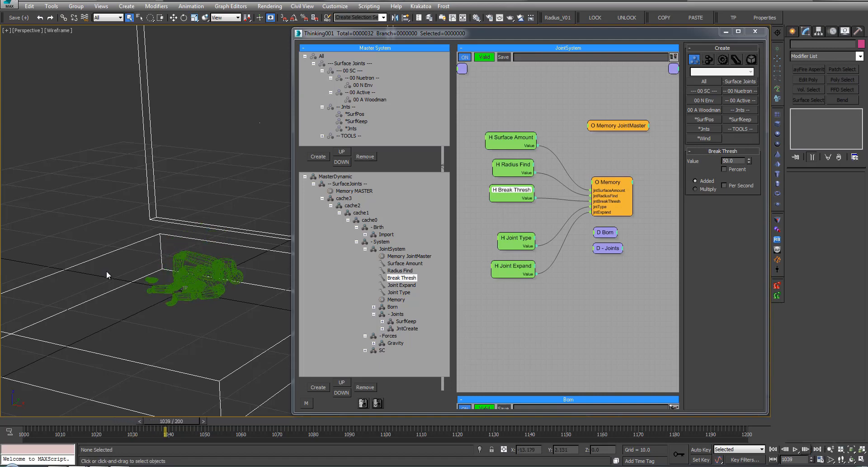
key("F3")
middle_click_drag(105, 273, 196, 281, "alt")
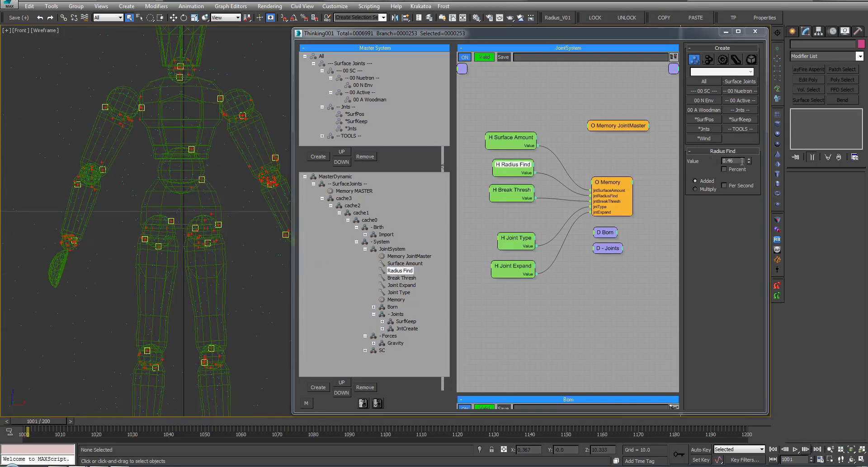
Set the Radius Find helper to 1.0 and the Surface Amount helper to 5 with the figure at frame 1001.
left_click_drag(742, 161, 706, 161)
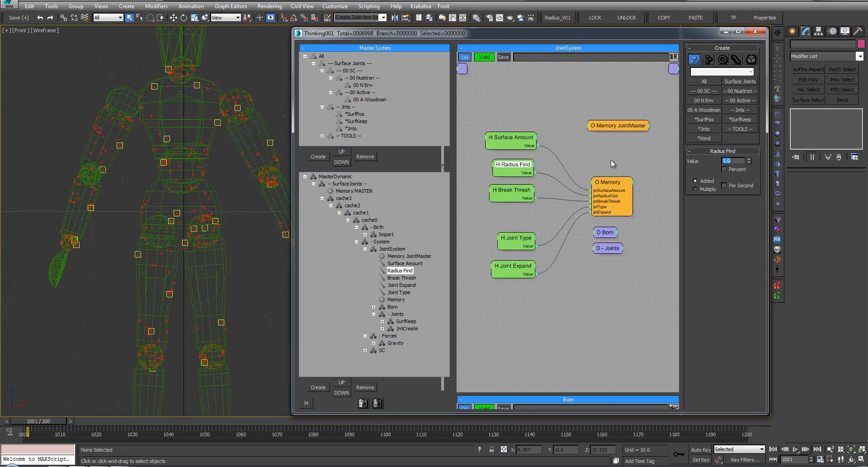
left_click(520, 139)
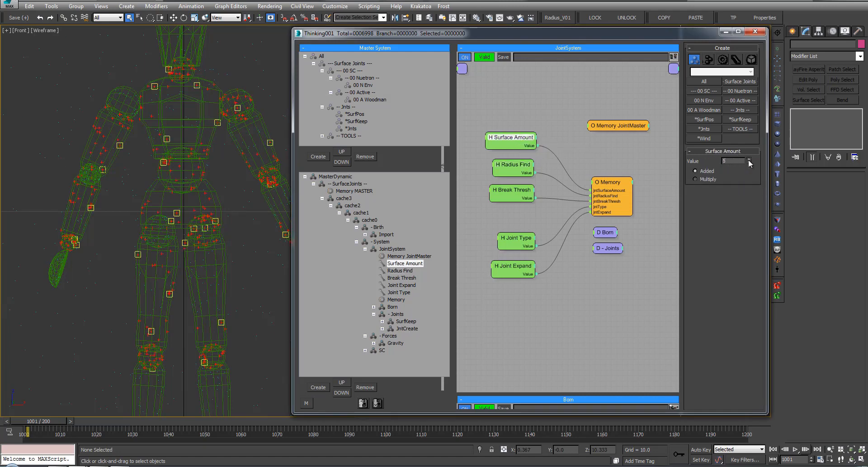
mouse_move(208, 174)
middle_mouse_down()
mouse_move(198, 172)
mouse_move(202, 181)
middle_mouse_up()
scroll(199, 173, "down", 1)
scroll(202, 182, "down", 1)
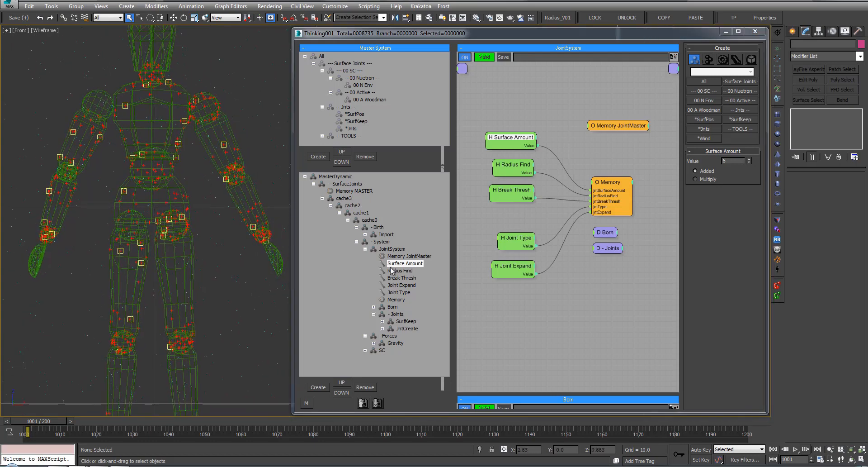
Set the Joint Expand helper to 2 and inspect the joint markers on the whole figure in the front view.
left_click(515, 267)
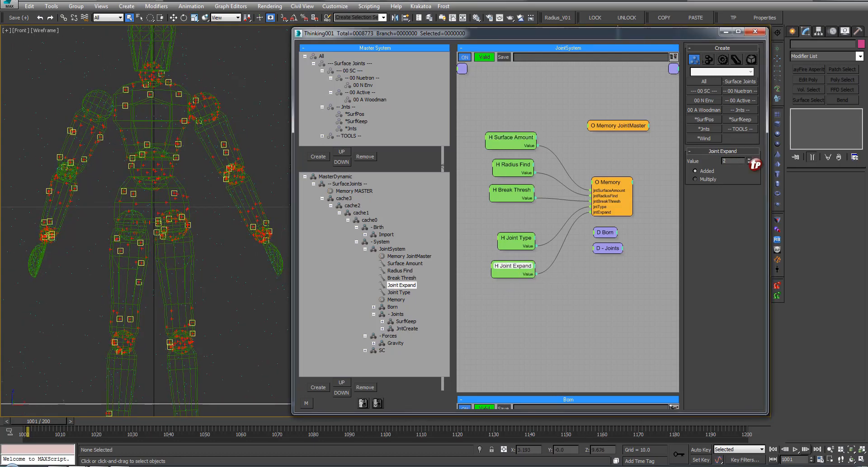
key("alt+w")
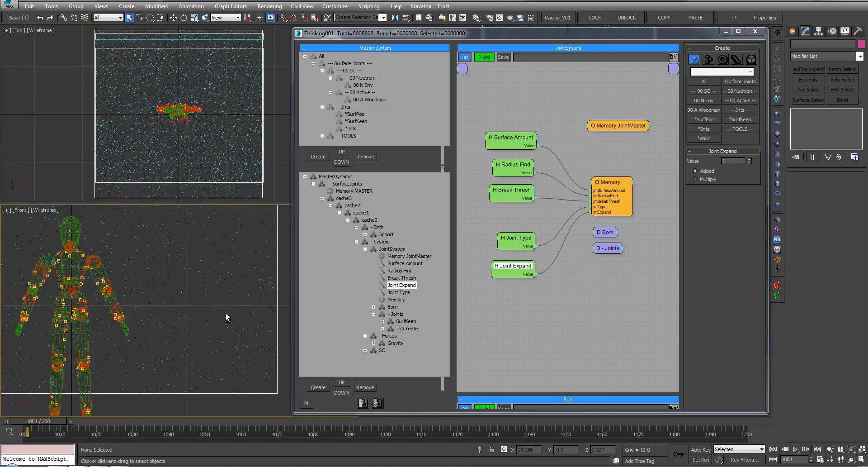
key("alt+w")
scroll(219, 268, "down", 6)
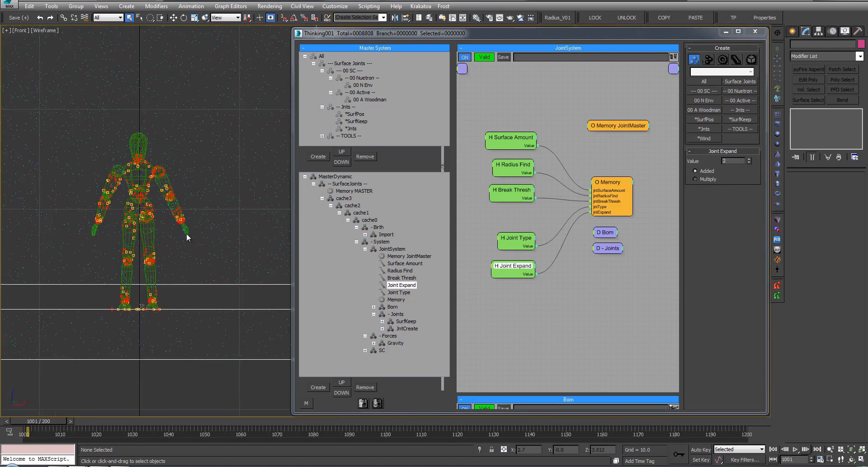
Play the simulation in the front view and in a shaded perspective view, and stop it around frame 1060.
key("/")
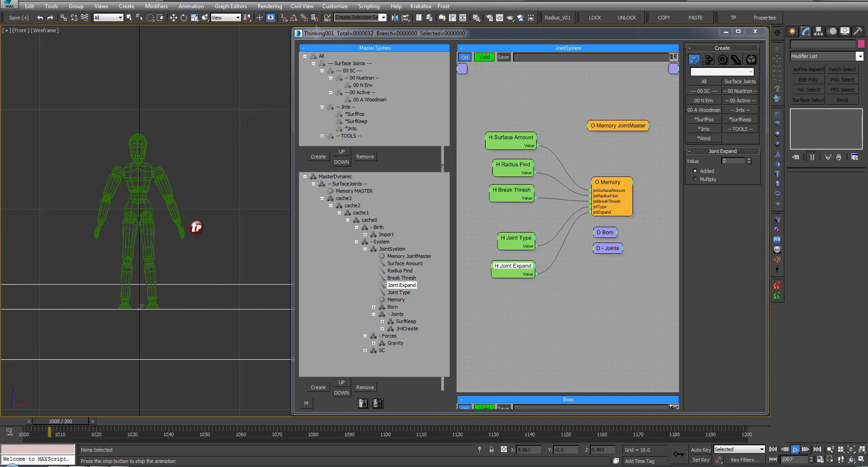
key("/")
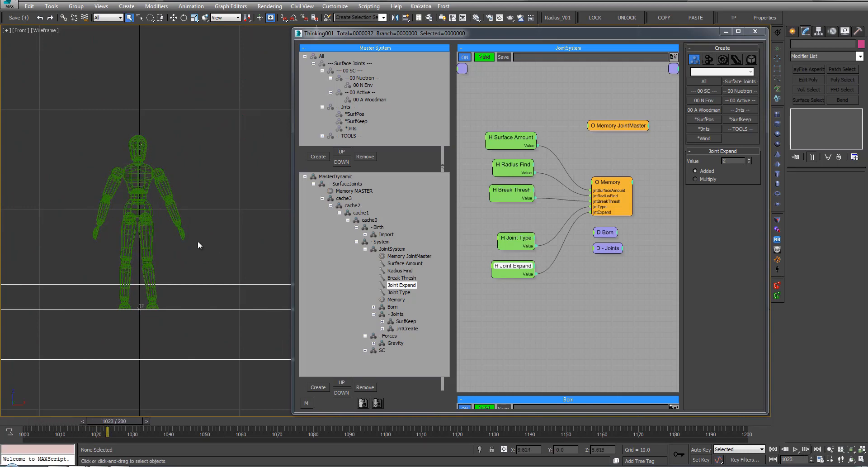
key("p")
middle_click_drag(180, 223, 192, 237, "alt")
key("F3")
key("/")
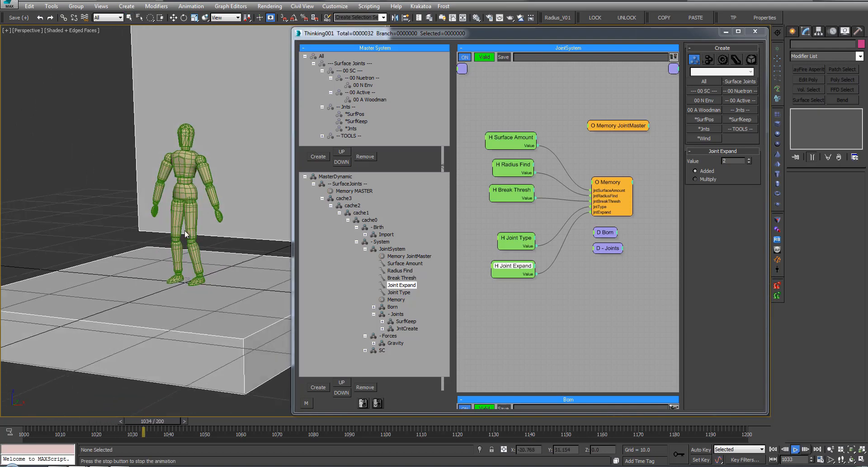
middle_click_drag(199, 312, 230, 294, "alt")
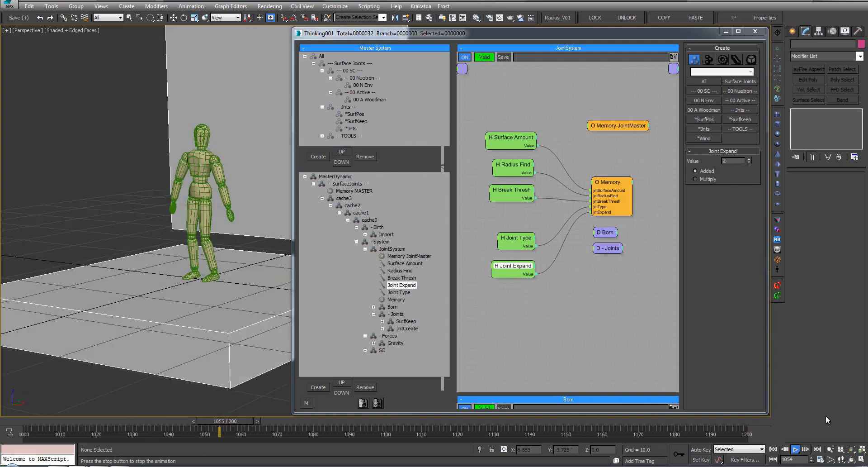
left_click(796, 449)
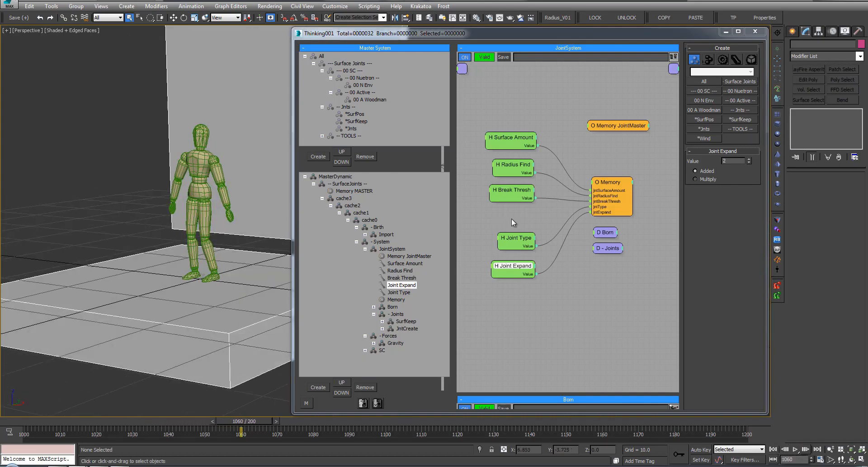
Try Joint Type 1 by playing the simulation from the first frame, then rewind and restore the value to 0.
left_click(515, 238)
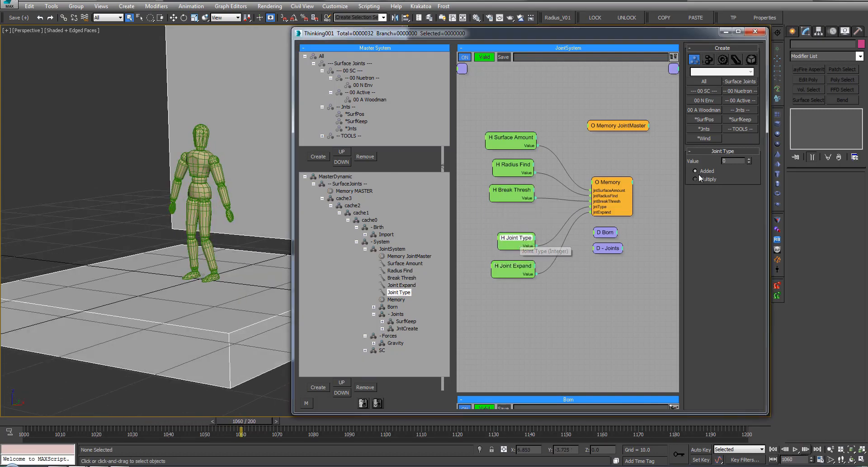
left_click(774, 448)
left_click(750, 160)
left_click(133, 176)
key("slash")
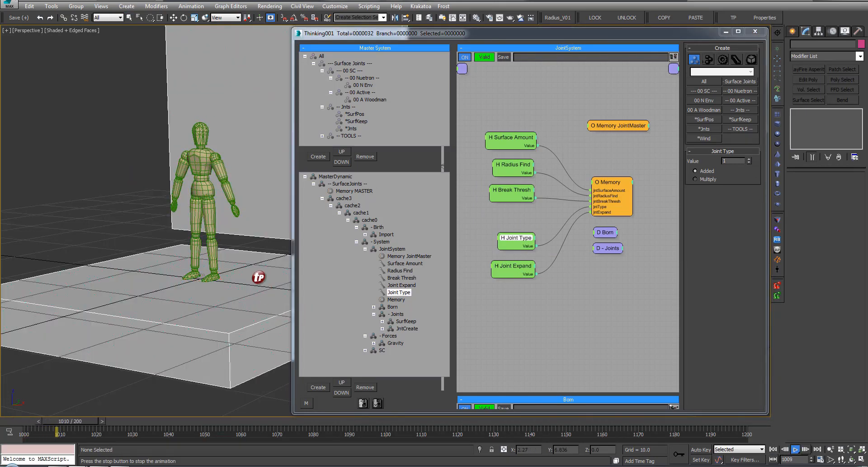
left_click(774, 449)
left_click(750, 160)
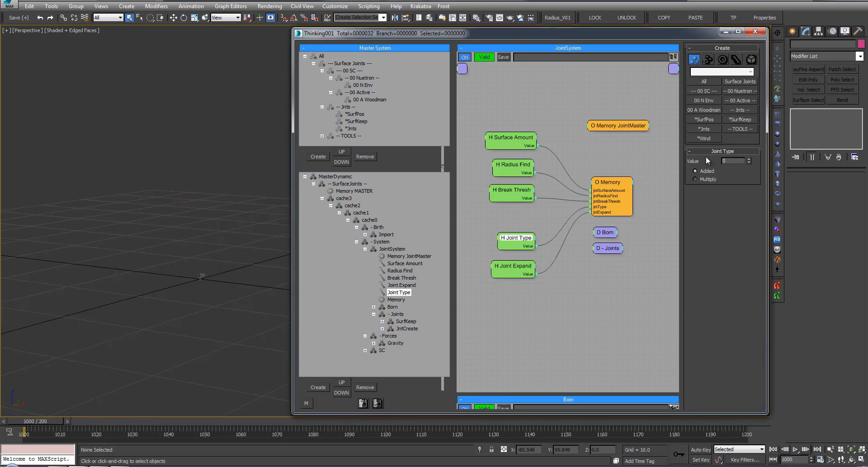
Open the Layer Explorer, unhide the 05_Emitters and 05_ColEnv layers, and select the emitter plane Plane001.
left_click(119, 212)
middle_click_drag(221, 225, 240, 108, "alt")
key("l")
left_click(23, 129)
left_click(210, 161)
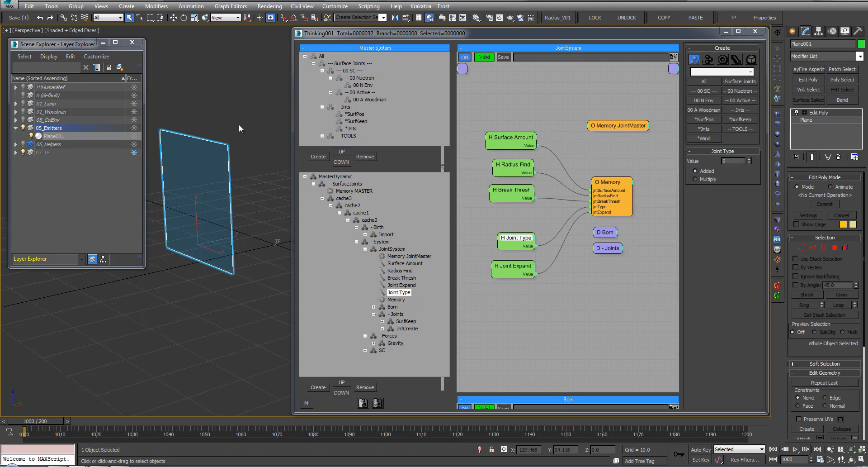
left_click(225, 137)
left_click(212, 154)
middle_click_drag(212, 153, 209, 156)
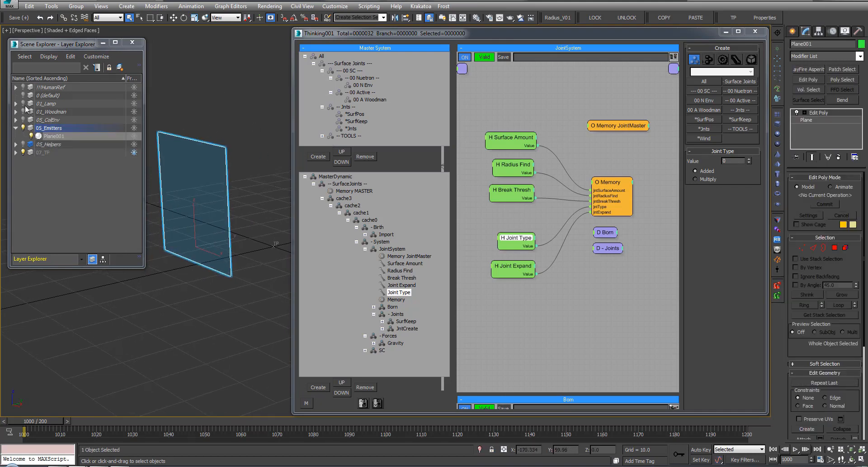
left_click(16, 128)
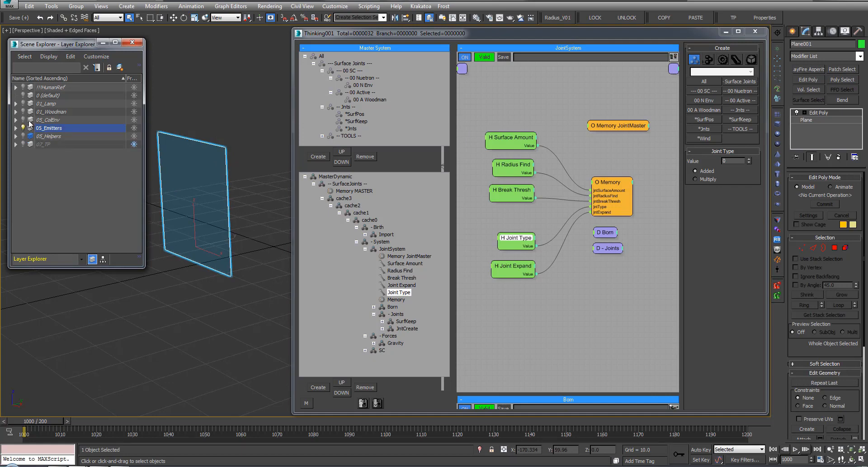
left_click(23, 119)
middle_click_drag(191, 142, 206, 143, "alt")
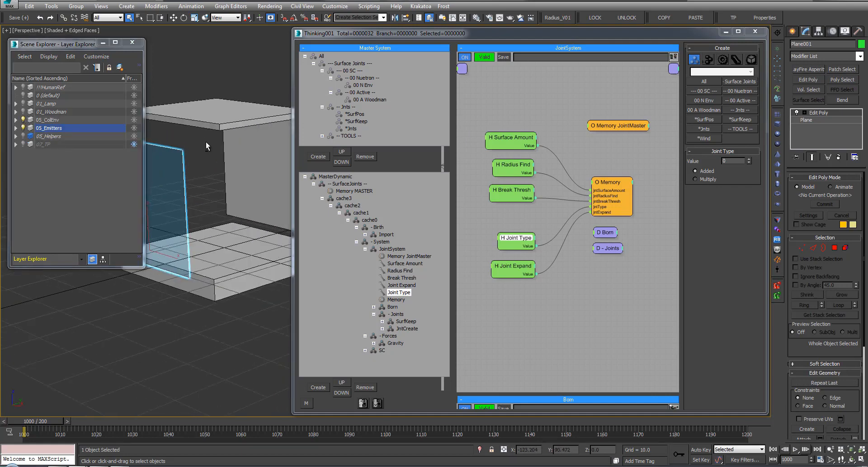
Close the thinkingParticles window and examine the emitter plane's local move axes beside the collision geometry.
left_click(756, 32)
middle_click_drag(211, 188, 268, 185)
left_click(327, 202)
left_click(344, 213)
key("w")
middle_click_drag(369, 220, 372, 258, "alt")
right_click(397, 156, "alt")
left_click(400, 123)
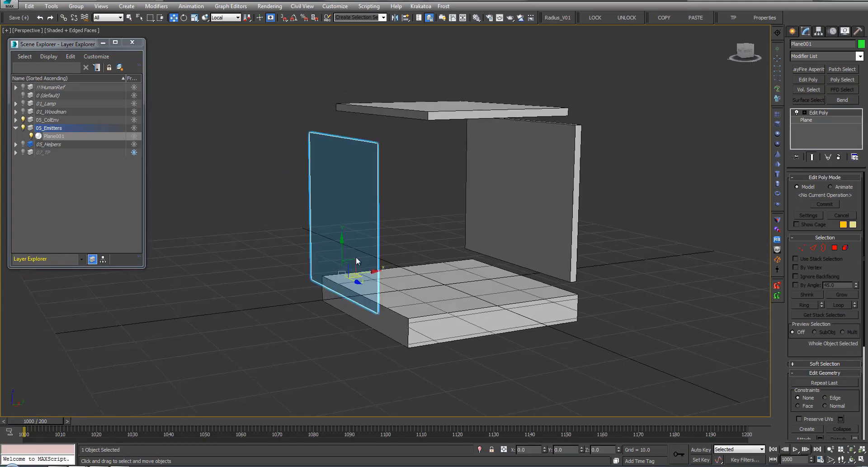
middle_click_drag(644, 213, 633, 208)
key("q")
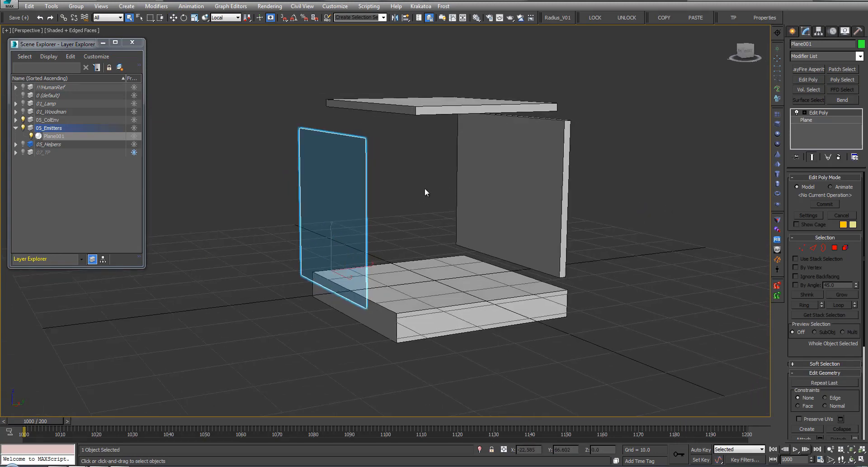
Reopen the thinkingParticles window, deselect the plane, collapse and turn off the System dynamic set, and show the Birth set's networks.
left_click(769, 17)
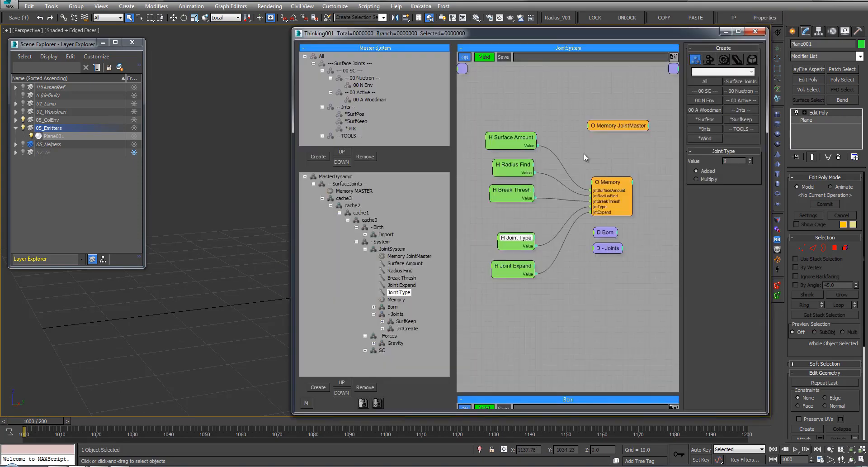
middle_click_drag(248, 201, 208, 193)
scroll(271, 197, "down", 3)
left_click(221, 146)
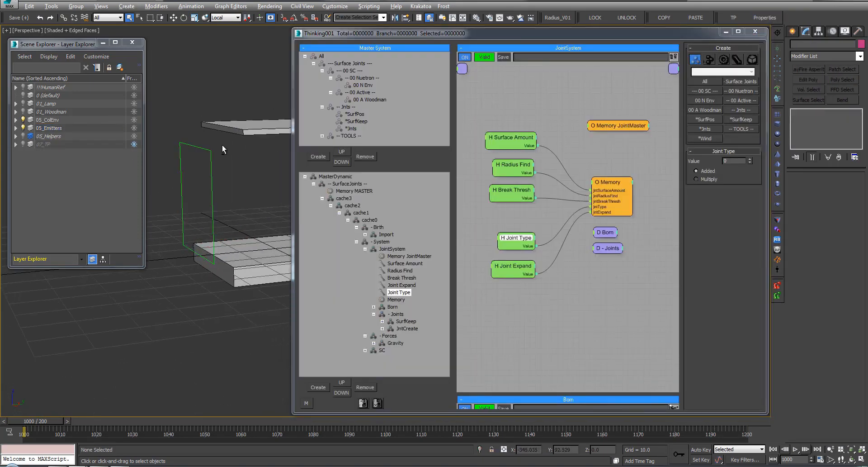
middle_click_drag(221, 146, 236, 149, "alt")
left_click(364, 248)
left_click(378, 227)
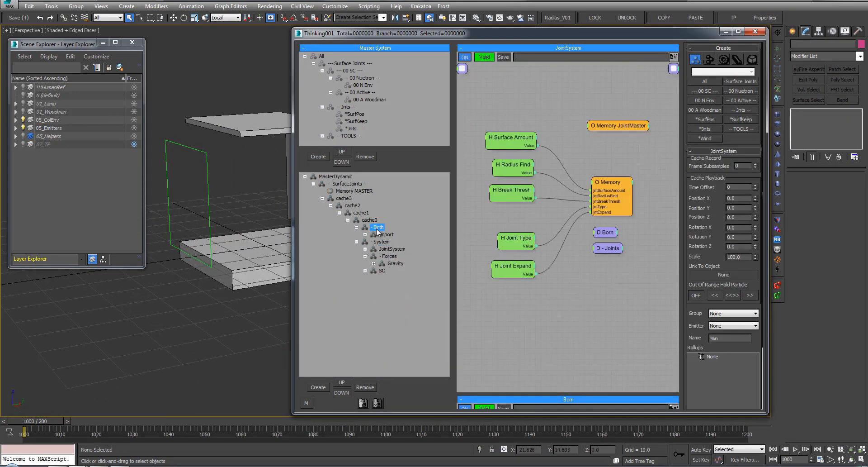
left_click(357, 242)
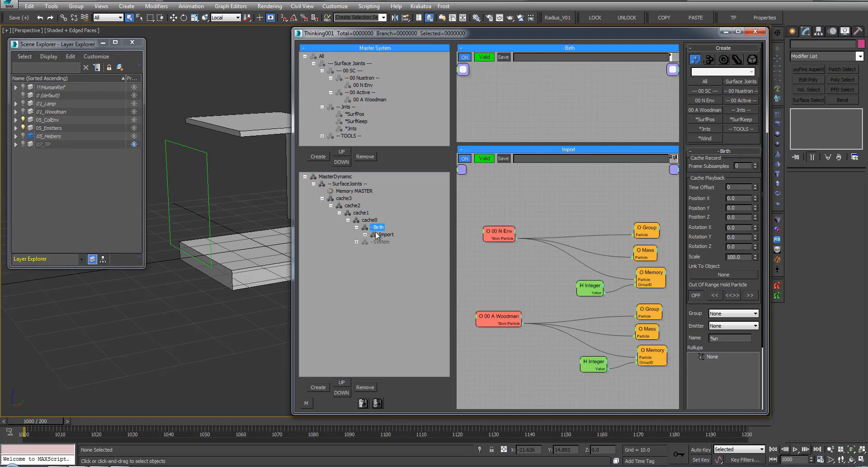
Create a new dynamic set named Wind under the Birth set.
key("Insert")
double_click(387, 243)
type("Wind")
key("Return")
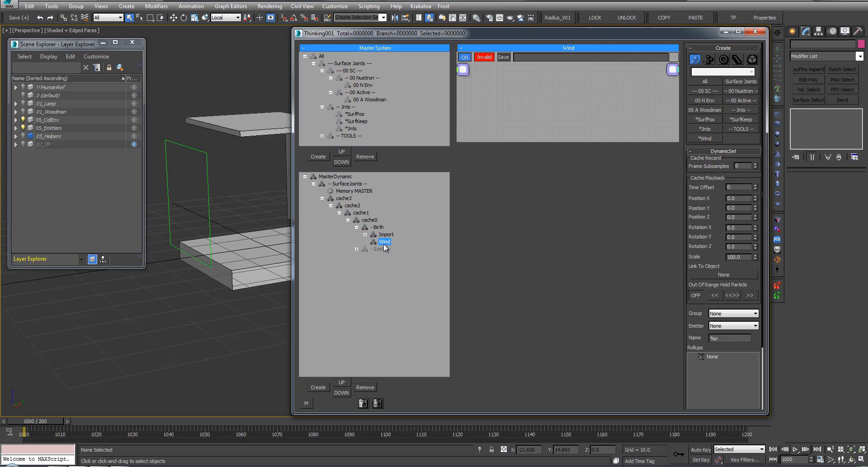
Enlarge the Wind network area, add a PositionBorn operator to it, and widen the thinkingParticles window.
left_click(218, 97)
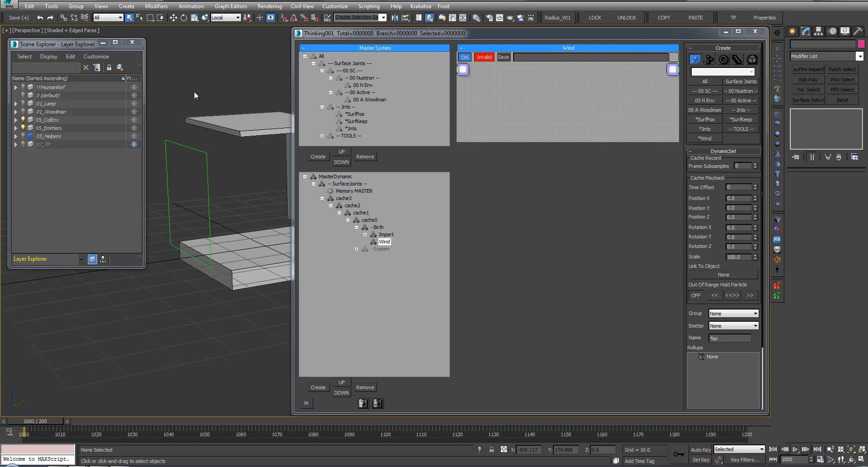
middle_click_drag(190, 91, 218, 100, "alt")
key("w")
key("q")
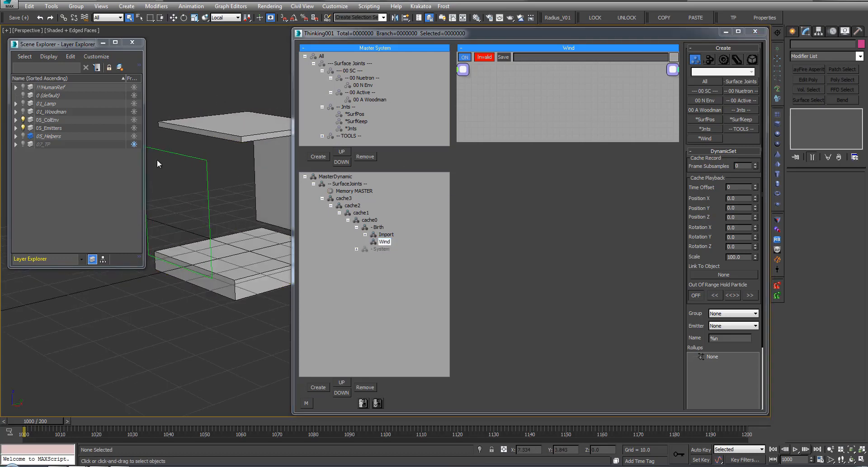
left_click_drag(293, 226, 272, 226)
left_click_drag(521, 141, 522, 375)
double_click(487, 156)
type("positionb")
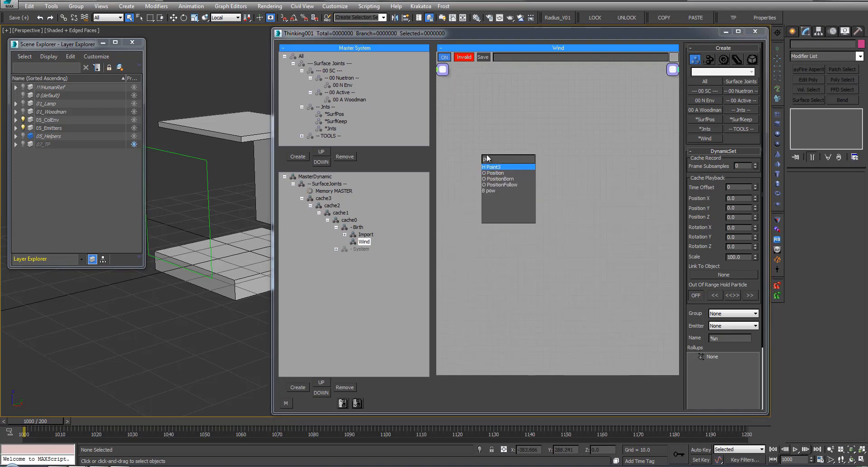
key("Return")
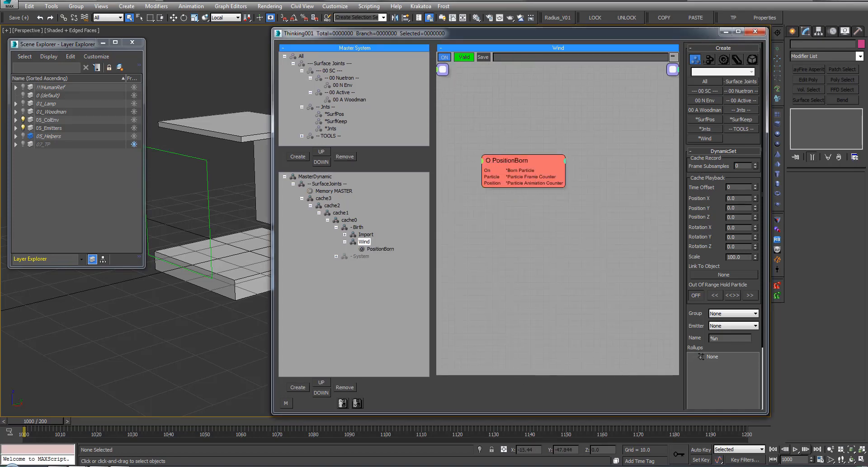
left_click_drag(532, 159, 560, 154)
scroll(553, 135, "down", 1)
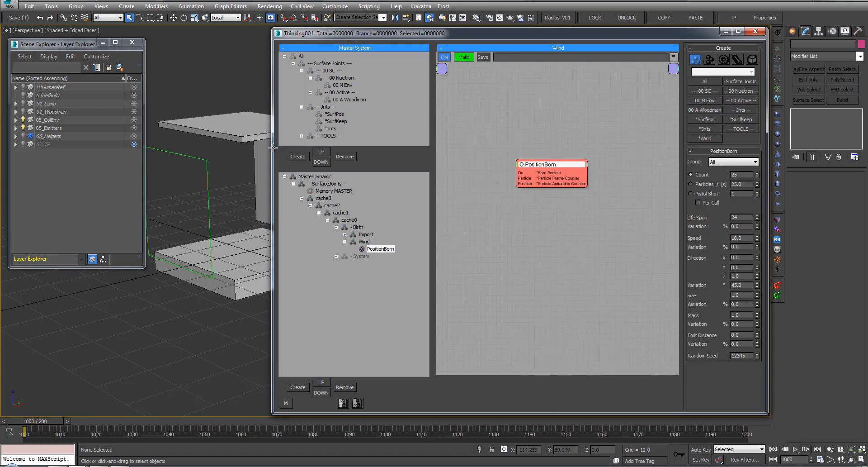
left_click_drag(274, 147, 199, 148)
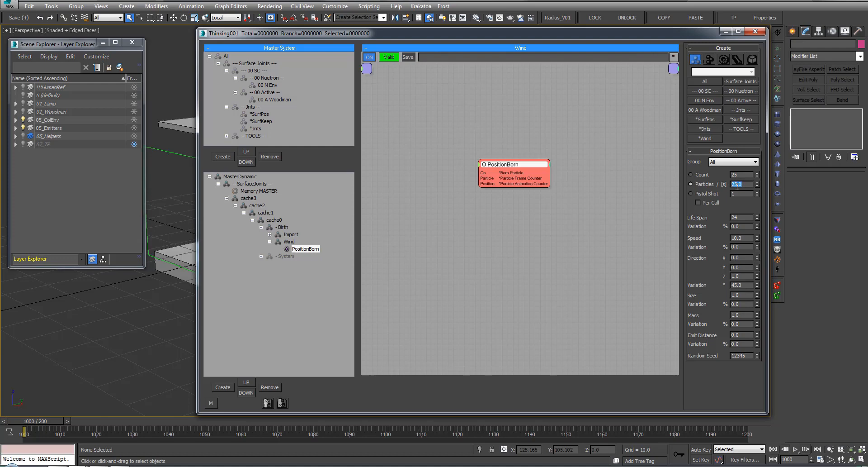
Configure PositionBorn with group *Wind, 5 particles per second, 75% life span variation, speed 150 and 75% speed variation.
left_click(729, 162)
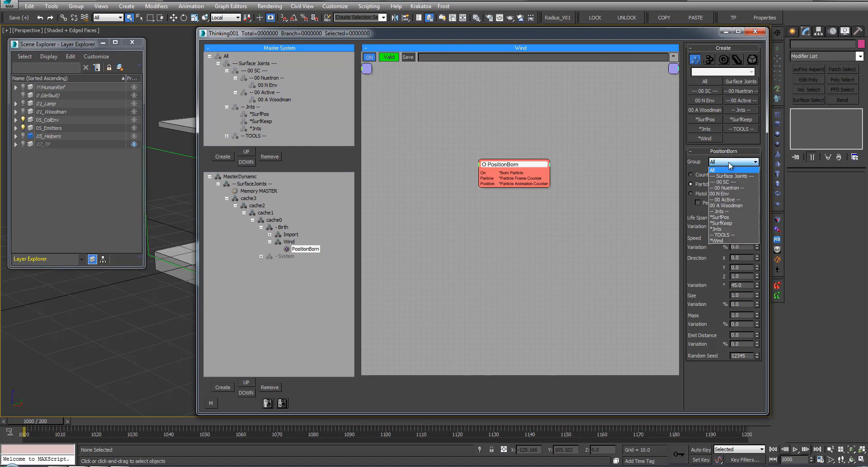
left_click(723, 241)
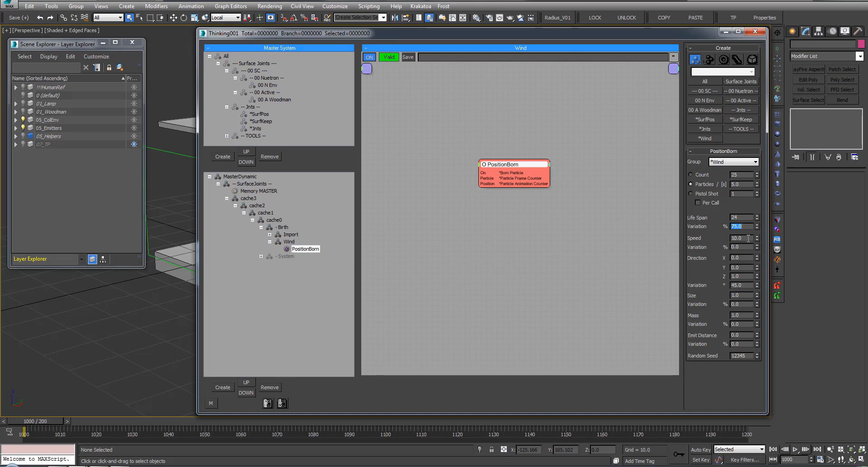
type("150")
key("Return")
key("Tab")
type("75")
key("Return")
Add a Node helper to the Wind network and assign the emitter plane Plane001 as its node.
middle_click_drag(468, 156, 491, 156)
double_click(430, 158)
type("node")
key("Return")
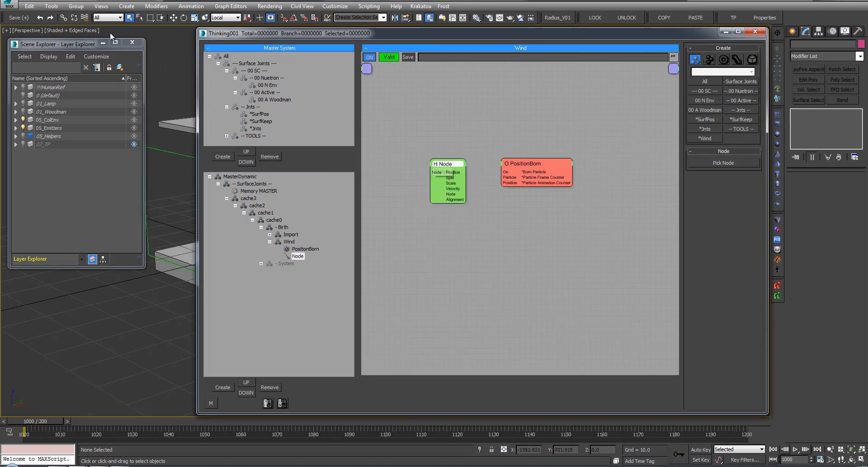
left_click(132, 42)
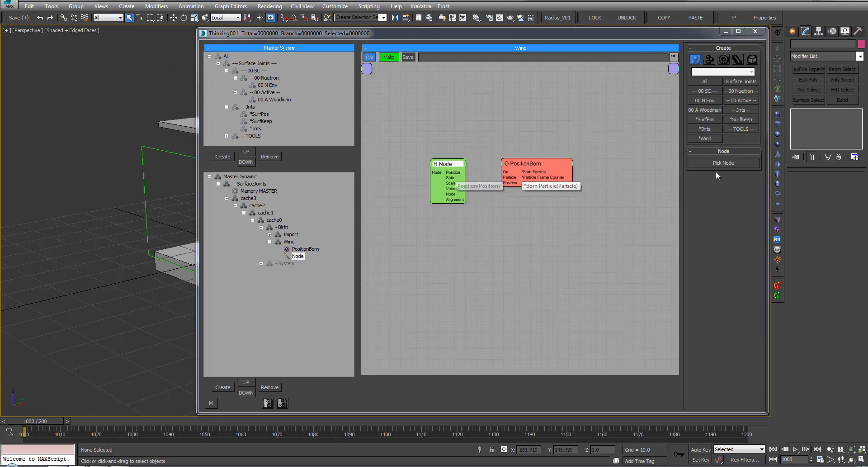
left_click(141, 147)
Add a SurfacePos helper set to Face and wire it between Node and the Position input of PositionBorn.
left_click_drag(542, 170, 586, 169)
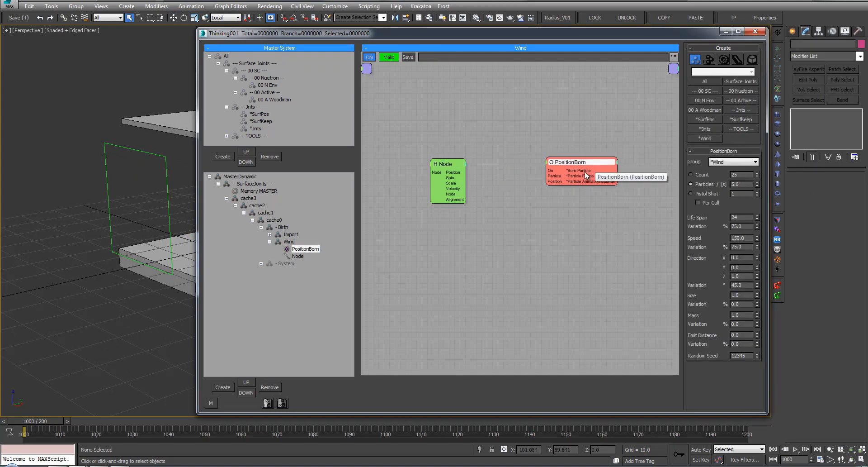
double_click(492, 134)
type("surfa")
key("Down")
key("Down")
key("Down")
key("Up")
key("Return")
left_click_drag(564, 174, 550, 149)
left_click_drag(452, 195, 498, 149)
left_click_drag(505, 143, 505, 208)
left_click(705, 177)
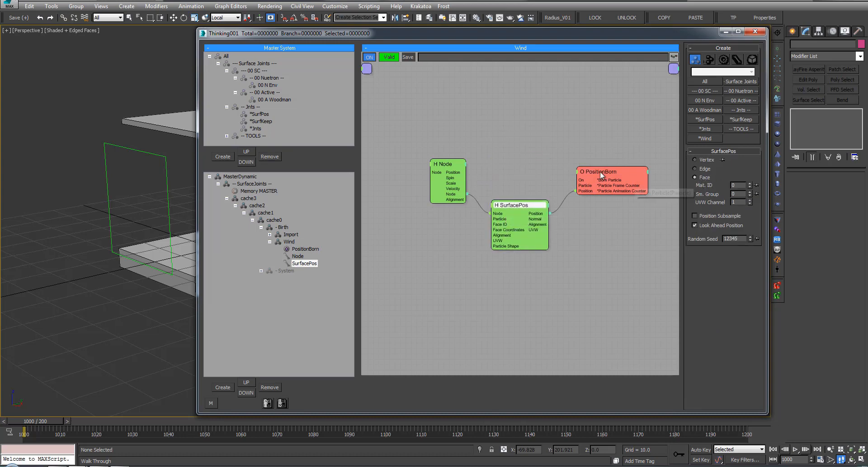
Collapse the SurfacePos and Node helpers to their connected ports and reposition Node.
double_click(511, 208)
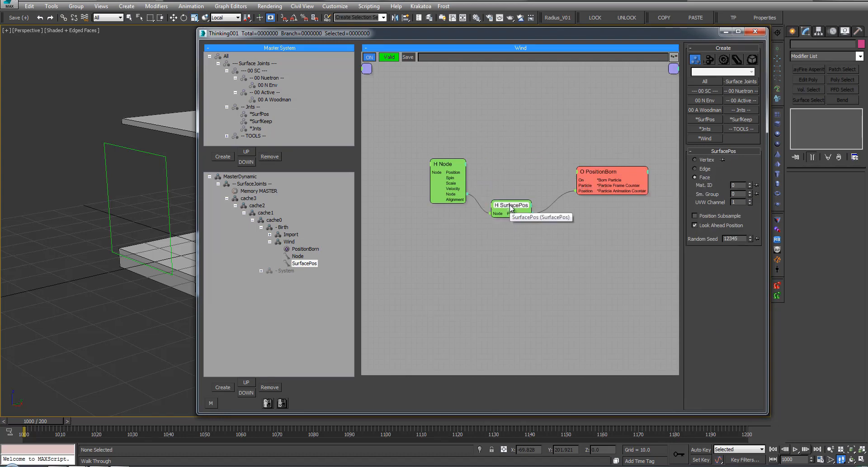
double_click(444, 164)
left_click_drag(445, 163, 421, 169)
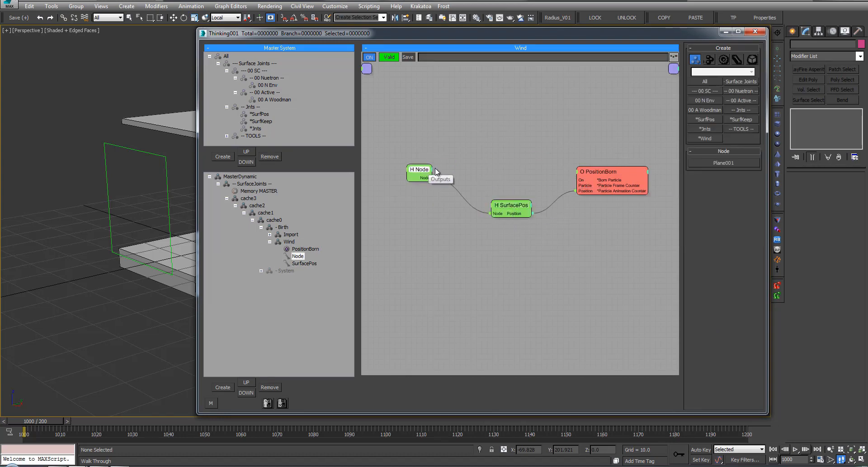
Expose Node's Alignment output and PositionBorn's Direction input, connect them, and place SurfacePos above the wire.
left_click(431, 169)
left_click(426, 224)
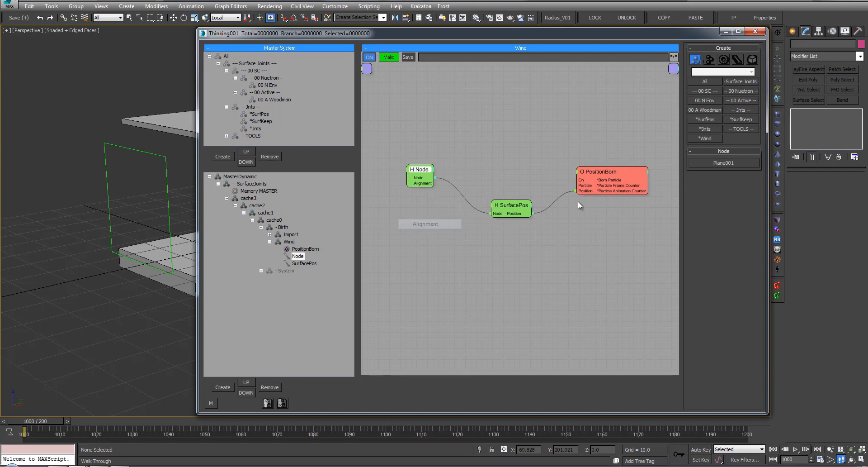
left_click(577, 176)
left_click(565, 228)
left_click_drag(577, 196, 449, 191)
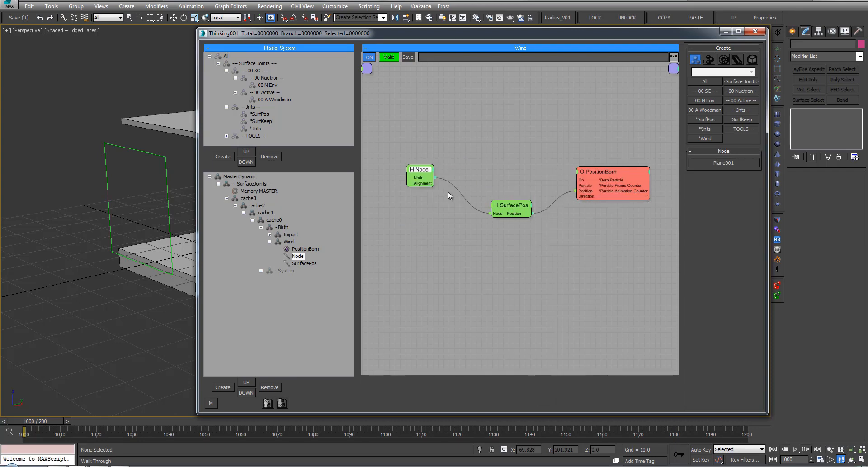
left_click_drag(514, 203, 505, 155)
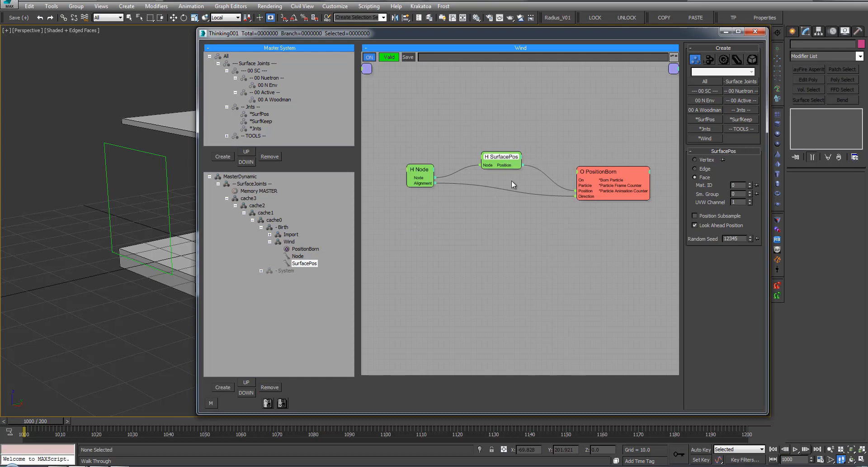
Add a TimeInterval condition above Node and connect its output to the On input of PositionBorn.
left_click_drag(425, 168, 425, 182)
left_click(418, 145)
key("Tab")
type("ti")
key("Down")
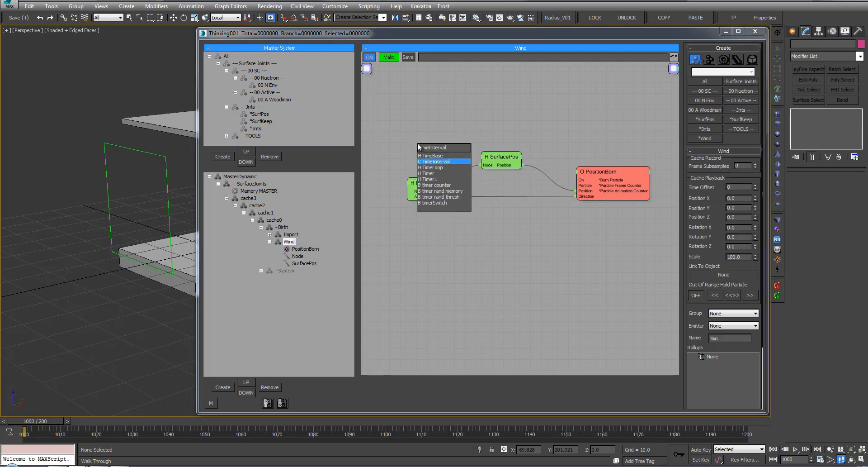
key("Return")
left_click_drag(460, 157, 426, 148)
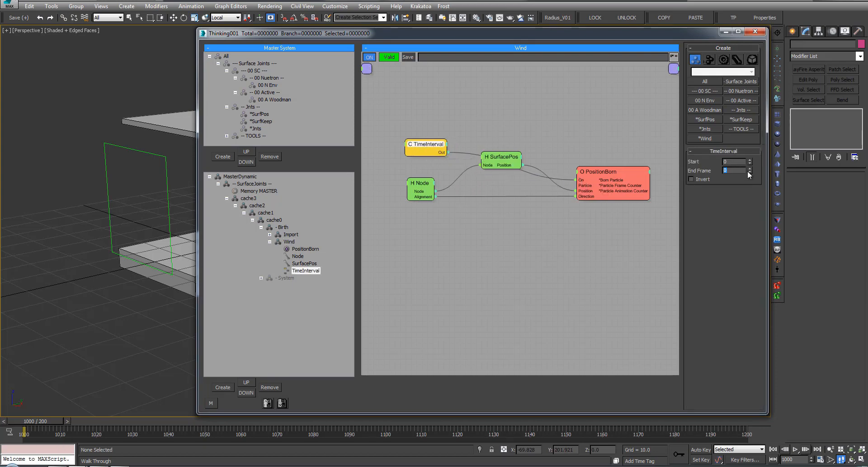
Set the TimeInterval's end frame to 1010, turn on Invert, and tidy the node layout.
middle_click_drag(93, 185, 7, 187)
left_click(129, 19)
middle_click_drag(75, 233, 71, 248)
middle_click_drag(142, 209, 133, 194)
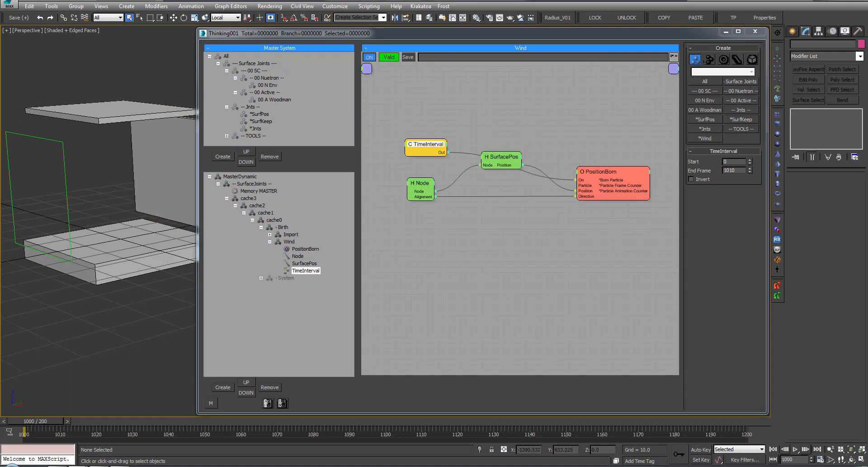
left_click_drag(609, 171, 608, 164)
left_click_drag(499, 163, 493, 164)
left_click_drag(426, 152, 423, 149)
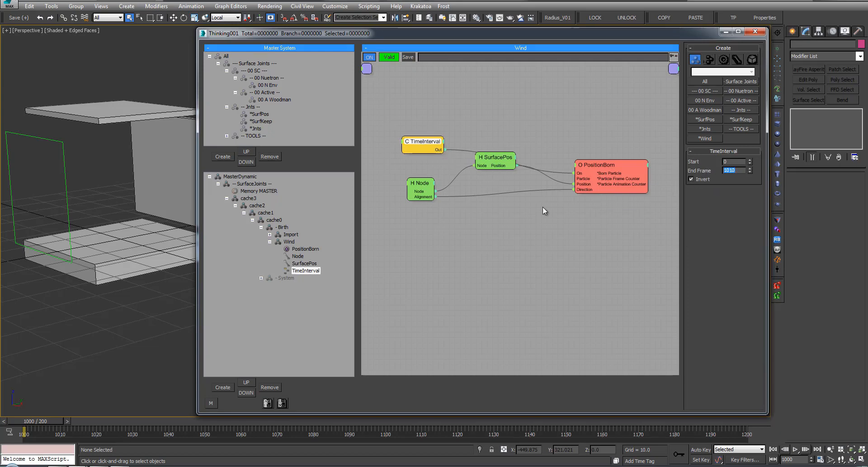
Remove the unused Particle input from PositionBorn and rearrange the nodes to free space beside it.
left_click_drag(496, 158, 481, 167)
left_click(576, 166)
left_click(579, 190)
left_click_drag(581, 167, 560, 170)
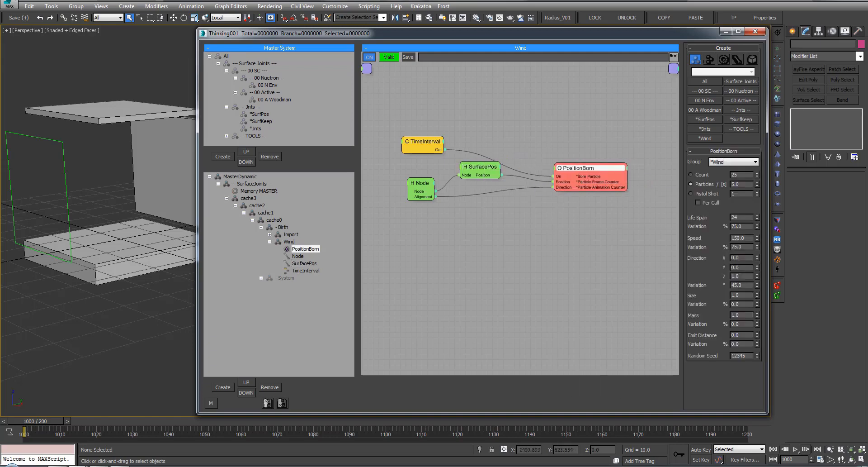
middle_click_drag(491, 210, 444, 206)
left_click_drag(548, 166, 521, 175)
double_click(595, 173)
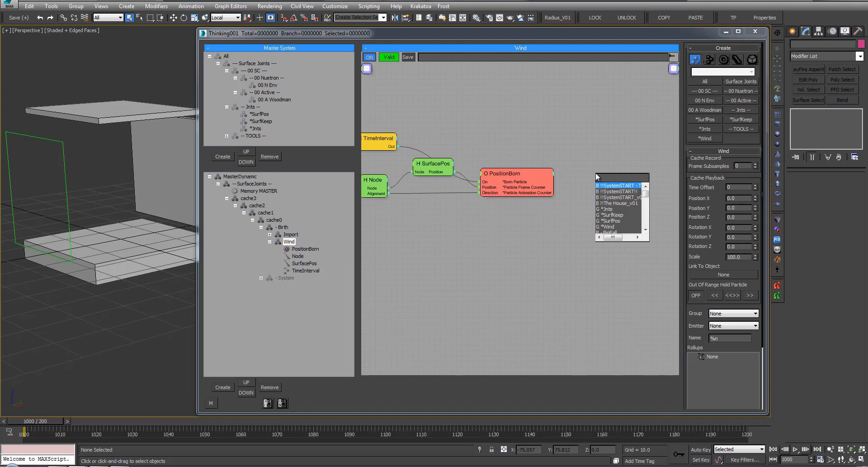
type("ParticleDie")
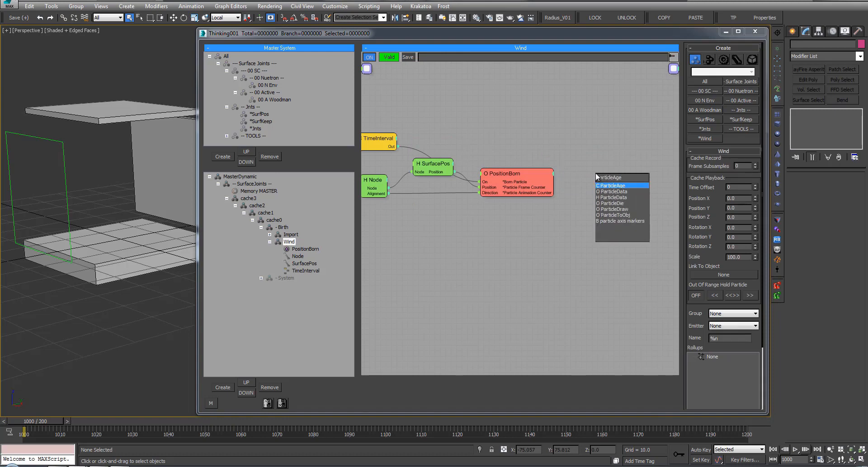
key("Up")
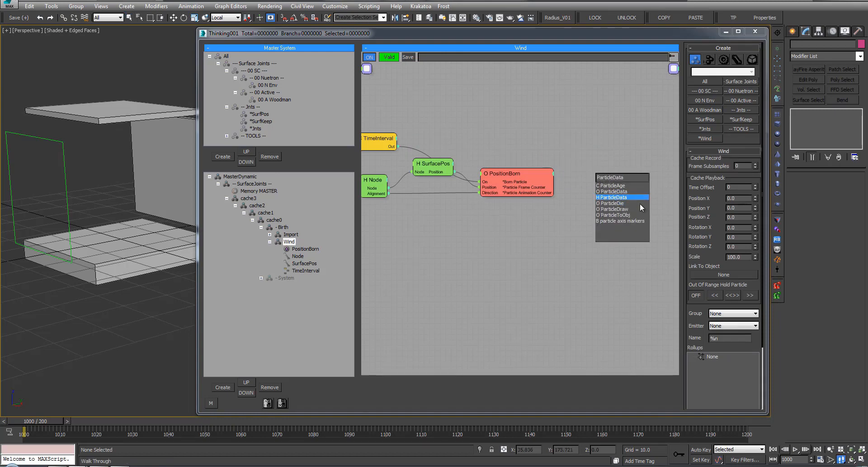
left_click(623, 192)
key("Delete")
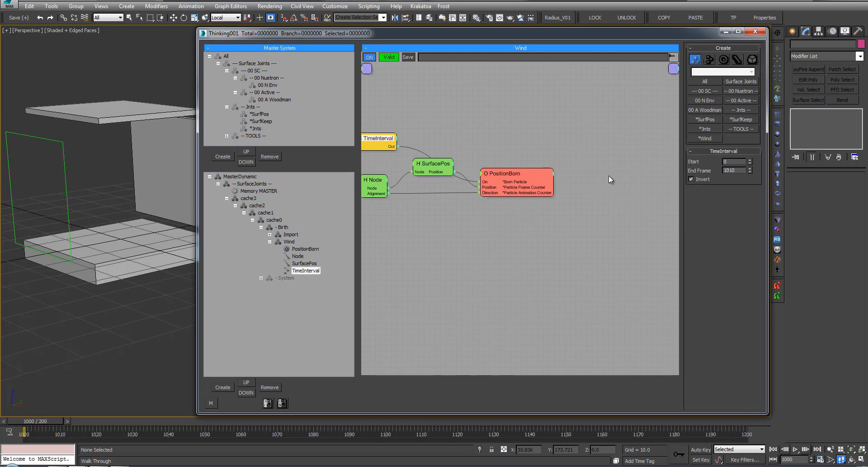
Add a standard ParticleData helper, feed it PositionBorn's born particle, and expose its Velocity output.
right_click(528, 141)
mouse_move(564, 180)
mouse_move(644, 178)
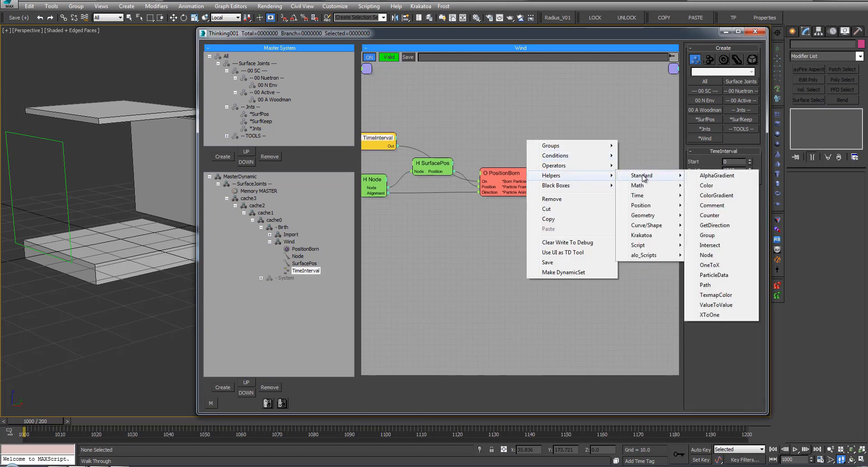
left_click(714, 275)
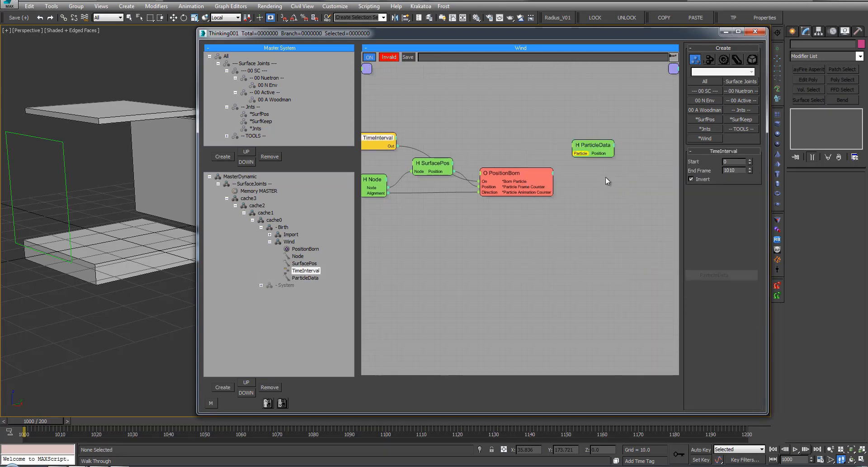
left_click_drag(553, 181, 598, 165)
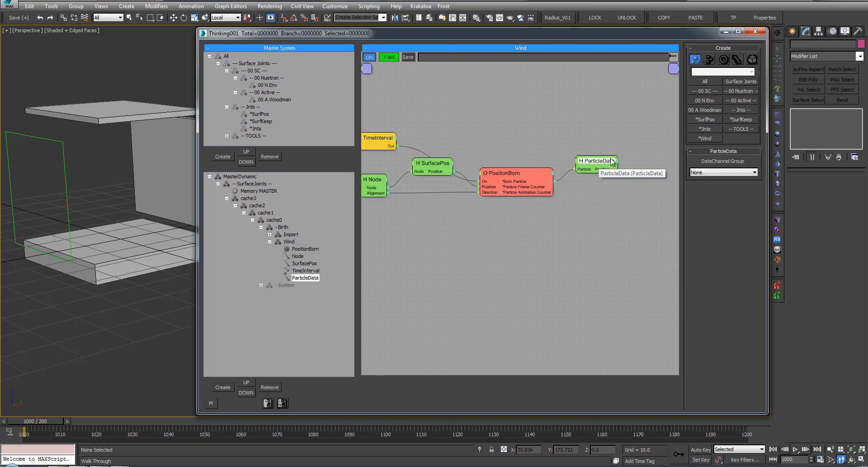
left_click(617, 162)
left_click(620, 176)
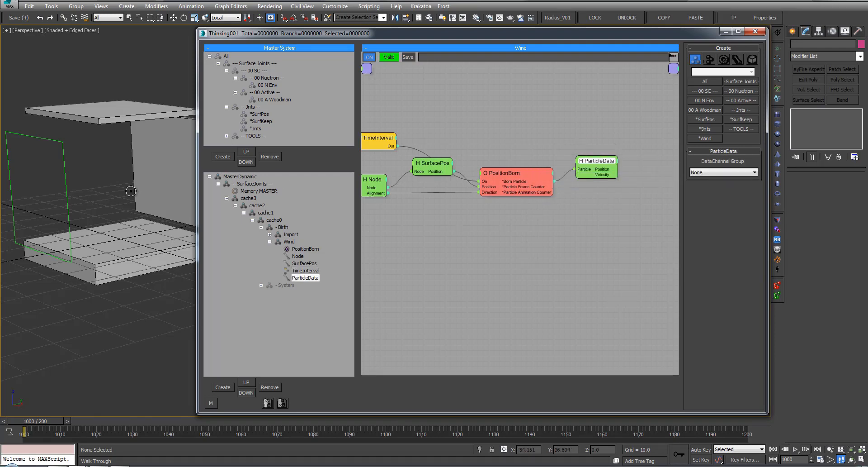
Show the 05_Helpers layer, select the Arrow mesh, close the thinkingParticles window, and examine the arrow's shape and axis.
left_click(130, 18)
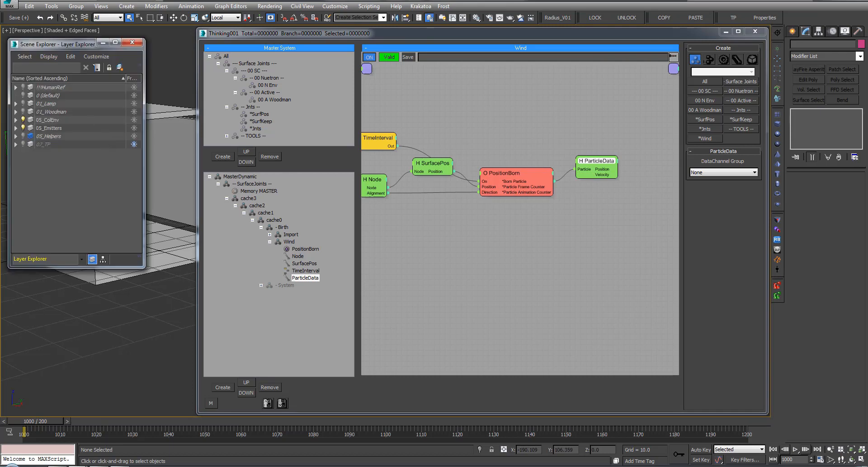
middle_click_drag(137, 278, 129, 332)
middle_click_drag(184, 342, 188, 243, "alt")
left_click(165, 276)
left_click(756, 32)
scroll(479, 236, "down", 5)
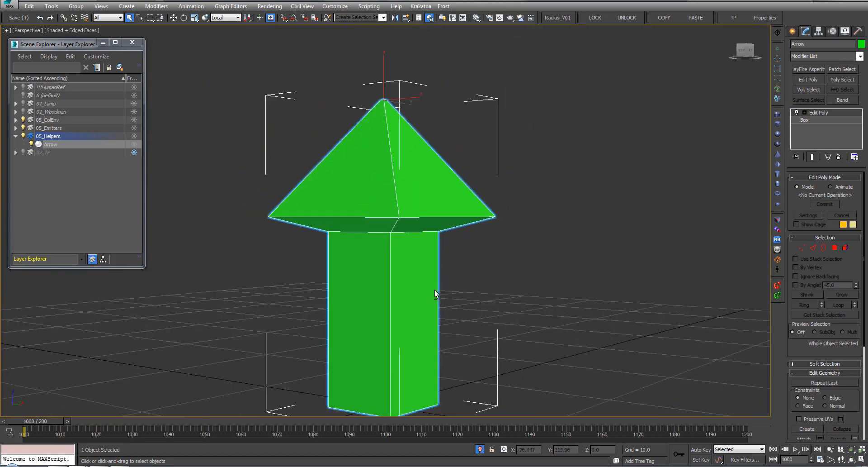
key("j")
mouse_move(482, 238)
middle_mouse_down("alt")
mouse_move(719, 140)
mouse_move(331, 219)
mouse_move(408, 227)
mouse_move(425, 260)
middle_mouse_up("alt")
key("F3")
key("F3")
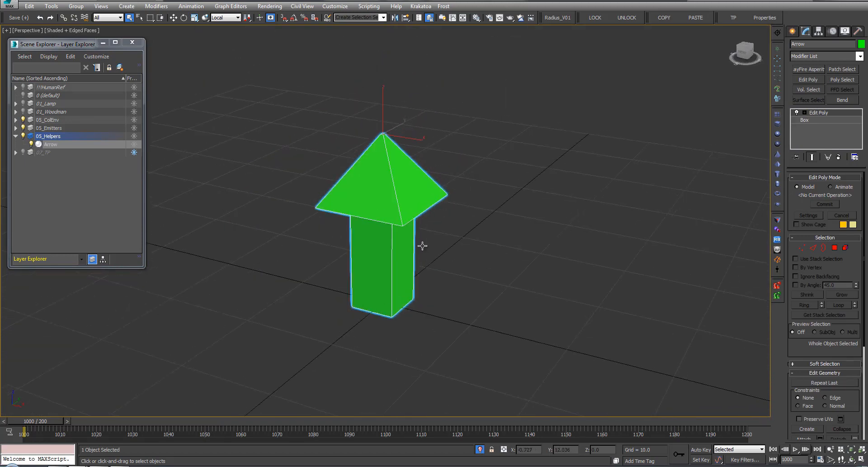
Reopen the thinkingParticles window, close the Scene Explorer, and add a GeomInstance operator to the Wind network.
left_click(733, 17)
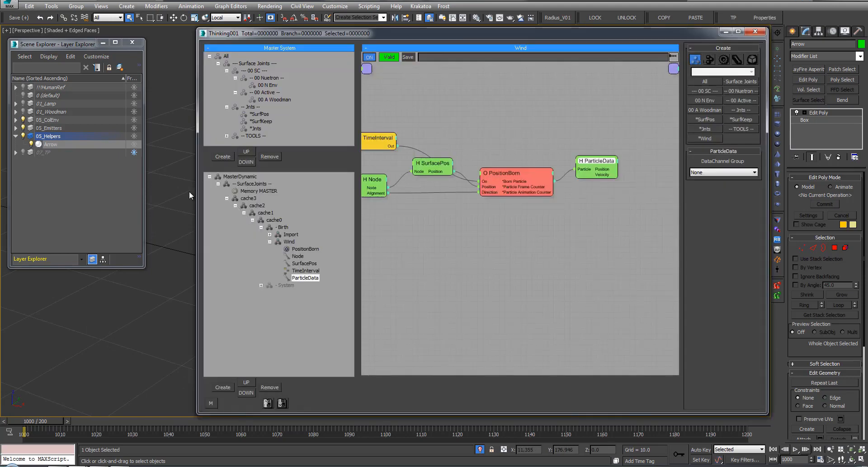
left_click(132, 42)
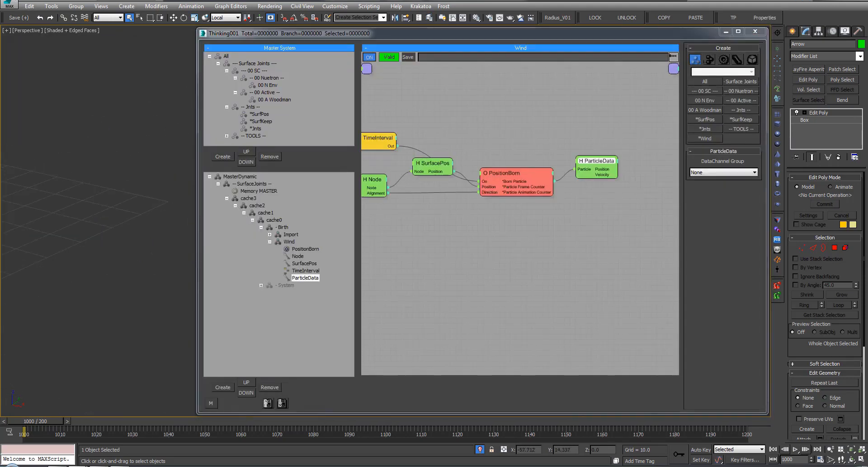
middle_click_drag(126, 203, 244, 209)
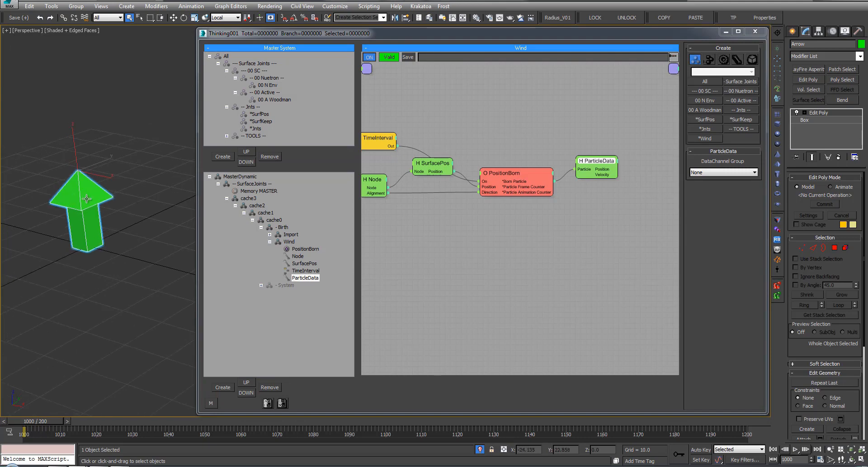
left_click_drag(575, 236, 557, 237)
key("Tab")
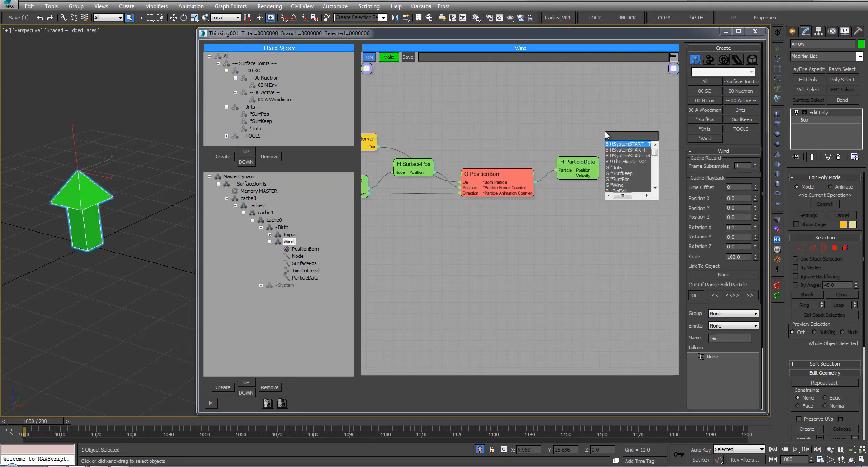
type("geom")
key("Down")
key("Down")
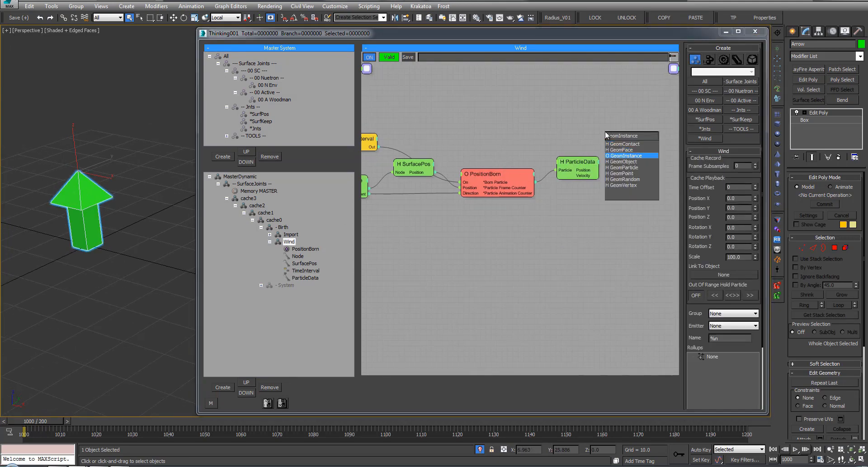
key("Return")
Feed the born particle into GeomInstance, assign the Arrow mesh to it, and collapse its unused ports.
left_click_drag(628, 134, 598, 167)
left_click(76, 190)
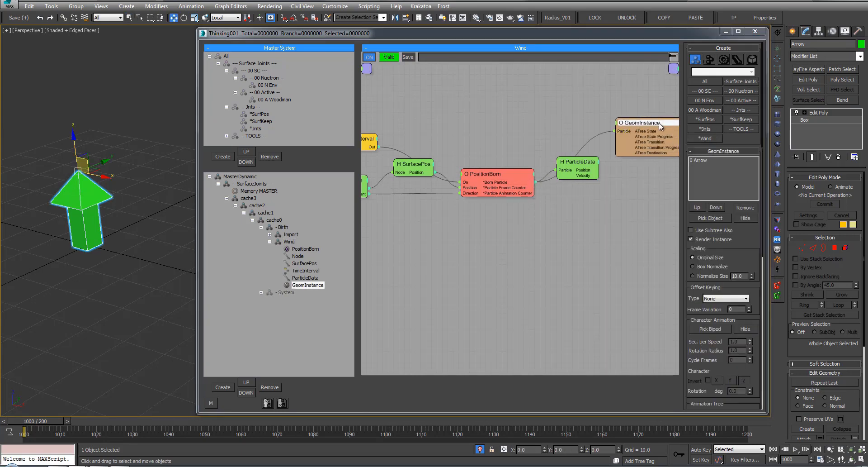
left_click(631, 127)
left_click_drag(630, 123, 630, 102)
Remove the Position output from ParticleData so only Velocity is exposed.
left_click(627, 159)
left_click_drag(588, 162, 584, 158)
right_click(584, 158)
left_click(591, 163)
Add a Size operator to the Wind network and place it below GeomInstance.
left_click(627, 157)
right_click(627, 151)
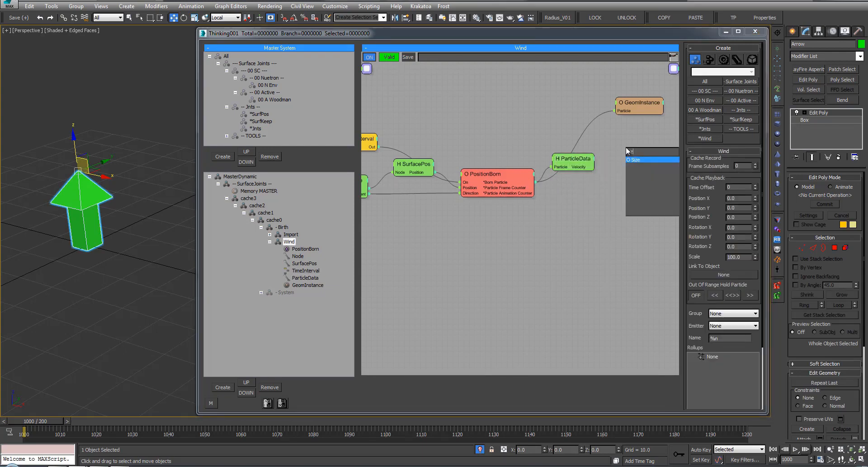
key("Return")
left_click_drag(636, 152, 634, 132)
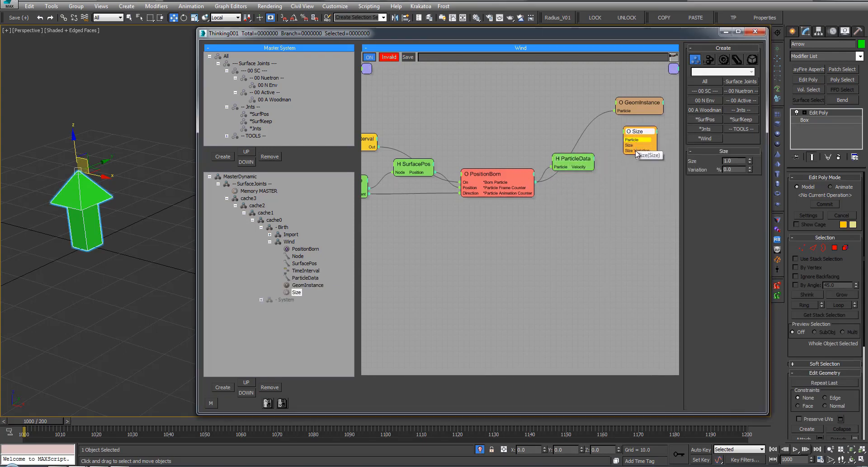
Feed the born particle from PositionBorn into the Size operator and move Size slightly aside.
middle_click_drag(578, 187, 542, 181)
left_click(574, 180)
left_click_drag(588, 134, 498, 177)
middle_click_drag(587, 160, 595, 159)
left_click_drag(617, 127, 626, 127)
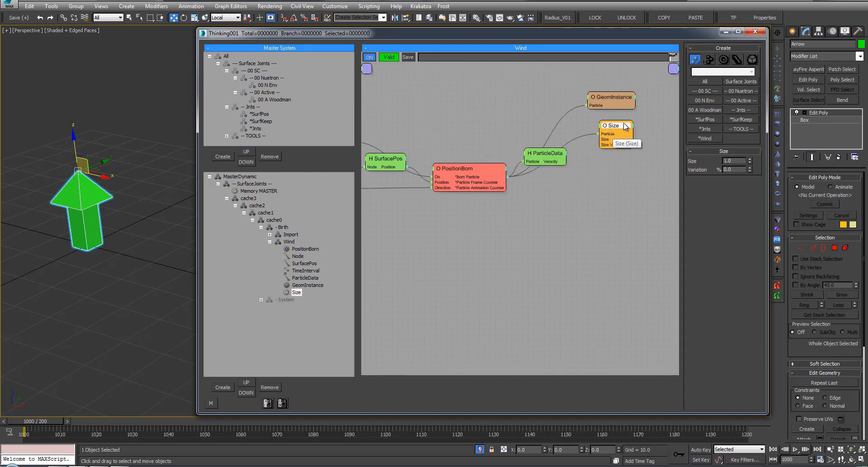
Add an AddMultiply helper in A / B mode, feed the particle velocity into ValueA, and move Size farther away from it.
right_click(571, 176)
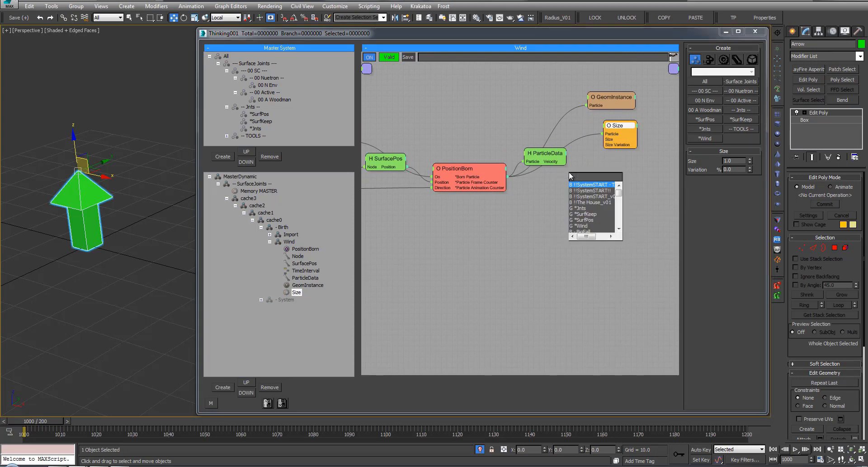
type("add")
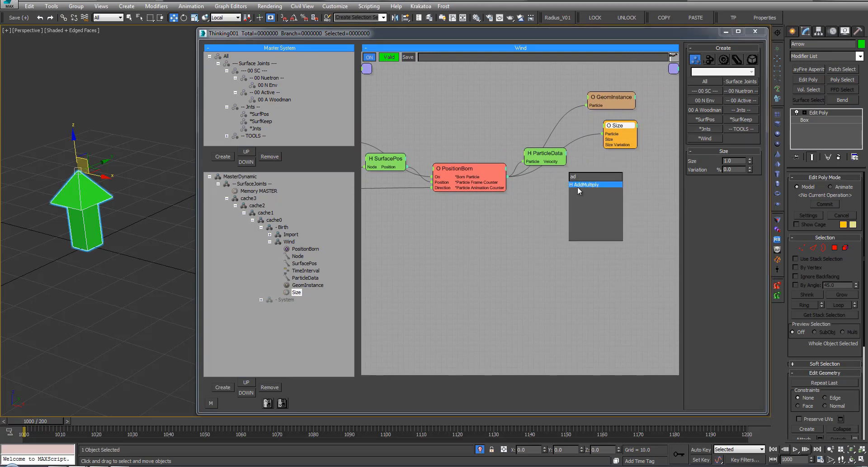
left_click(584, 184)
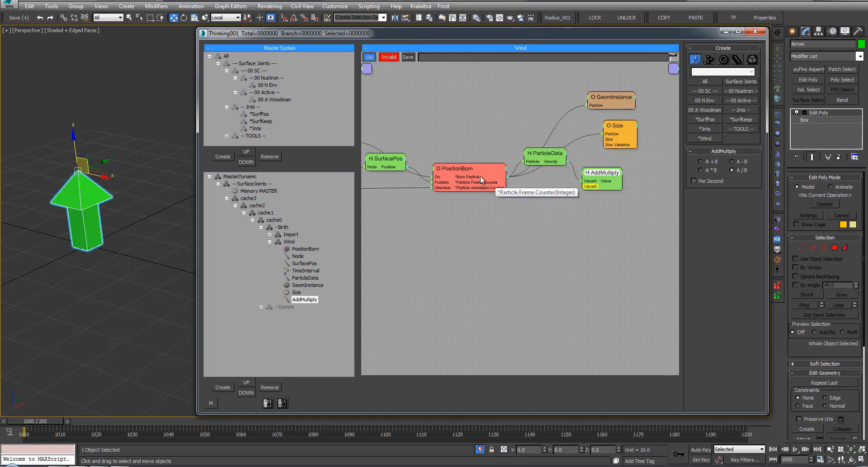
left_click(633, 135)
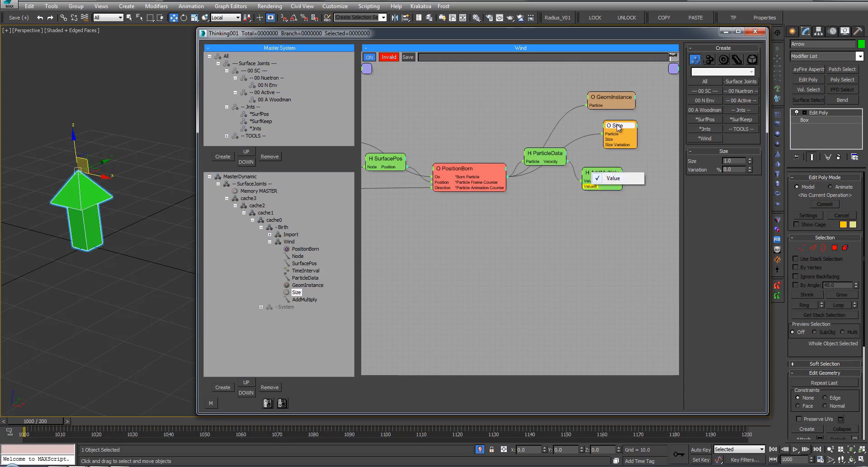
left_click_drag(620, 131, 649, 132)
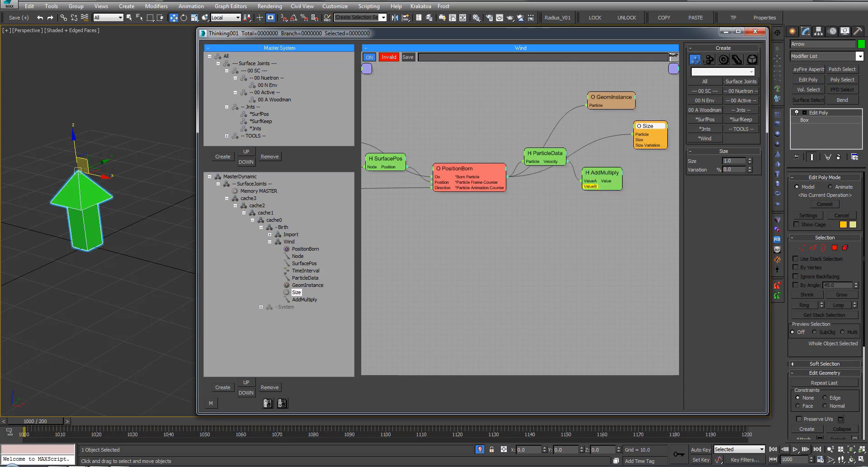
Rename the AddMultiply helper to A/B.
left_click(602, 173)
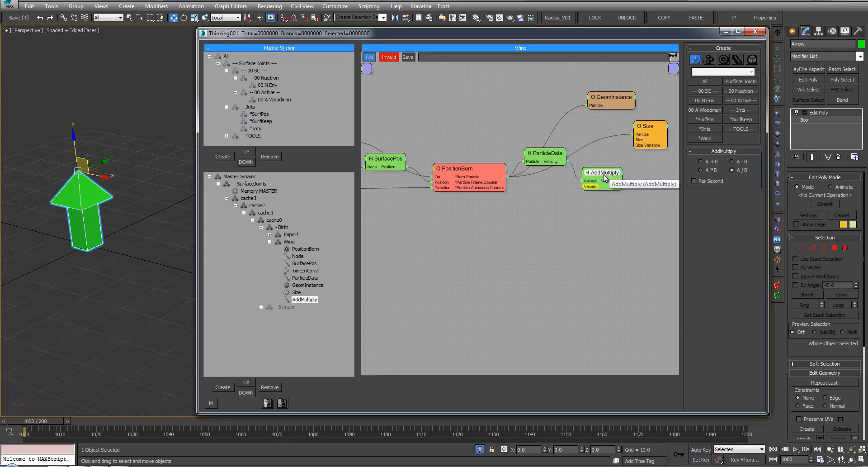
left_click(604, 174)
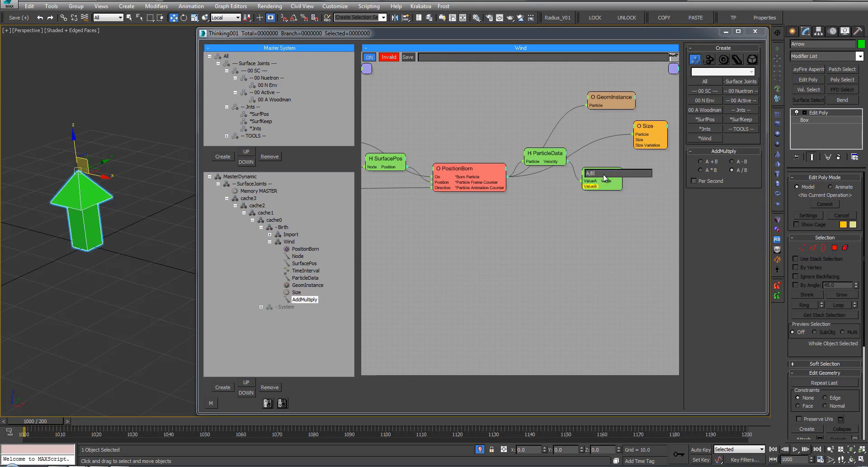
type("A/B")
key("Return")
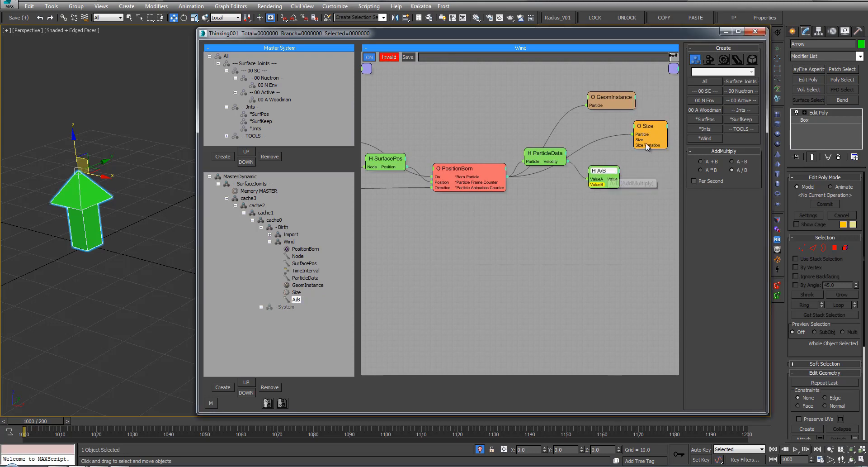
Hide the Size operator's Size Variation port and connect the A/B result to its Size input.
left_click(645, 128)
left_click(635, 126)
left_click(636, 161)
left_click_drag(633, 140, 608, 168)
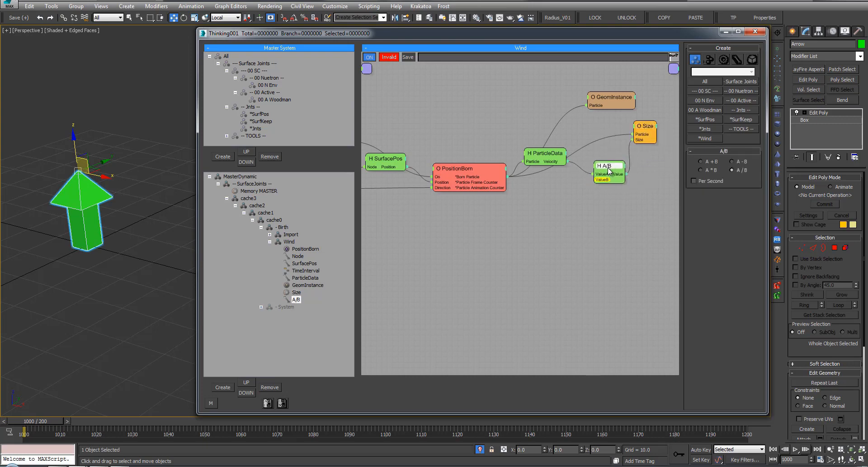
Add a Float helper with value 5.0, connect it to ValueB of A/B, and hide its unused input.
double_click(565, 202)
type("fl")
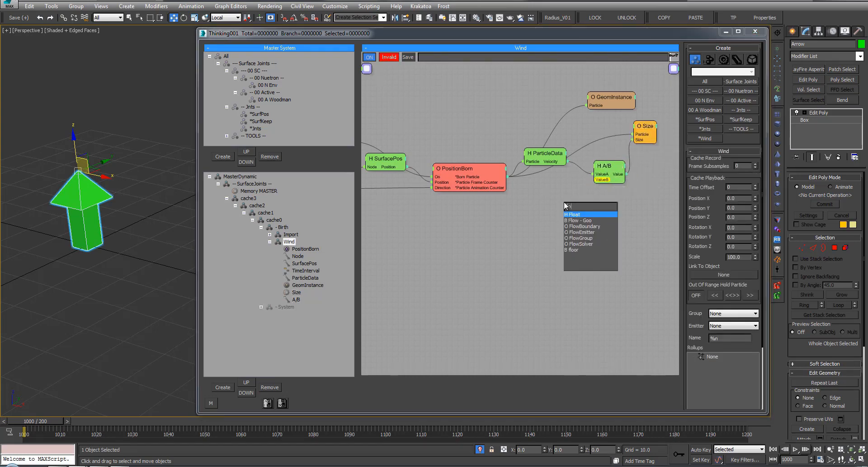
key("Return")
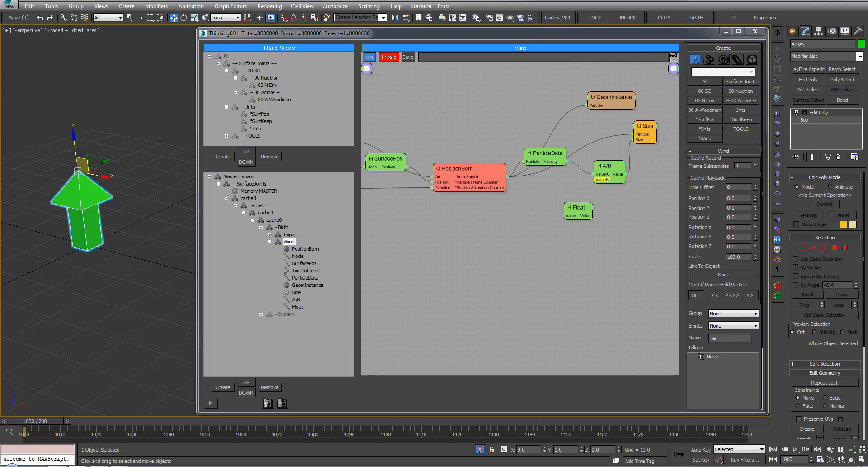
left_click_drag(579, 209, 559, 204)
left_click_drag(593, 180, 572, 210)
right_click(613, 149)
double_click(562, 206)
double_click(563, 205)
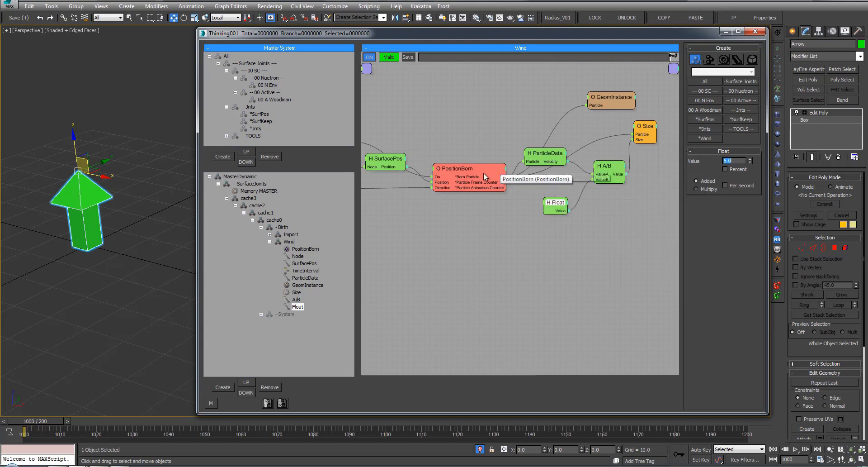
Zoom out the perspective view and narrow the thinkingParticles window to uncover more of the viewport.
left_click(456, 171)
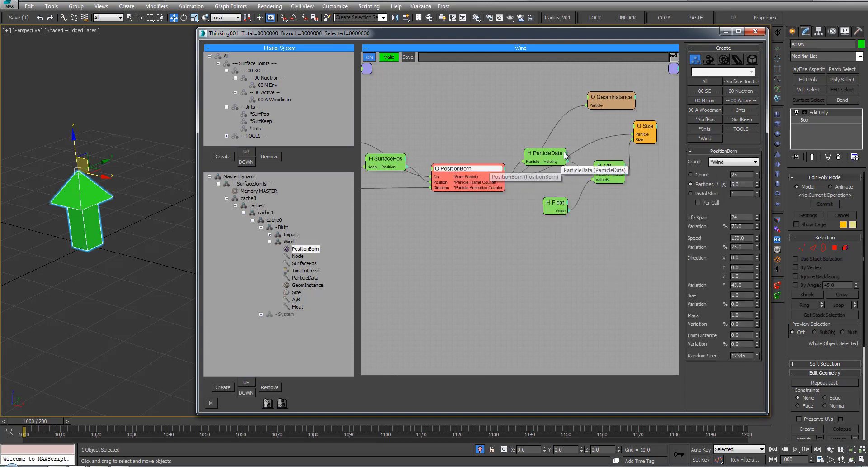
middle_click_drag(411, 130, 487, 129)
scroll(99, 205, "down", 5)
scroll(185, 175, "down", 3)
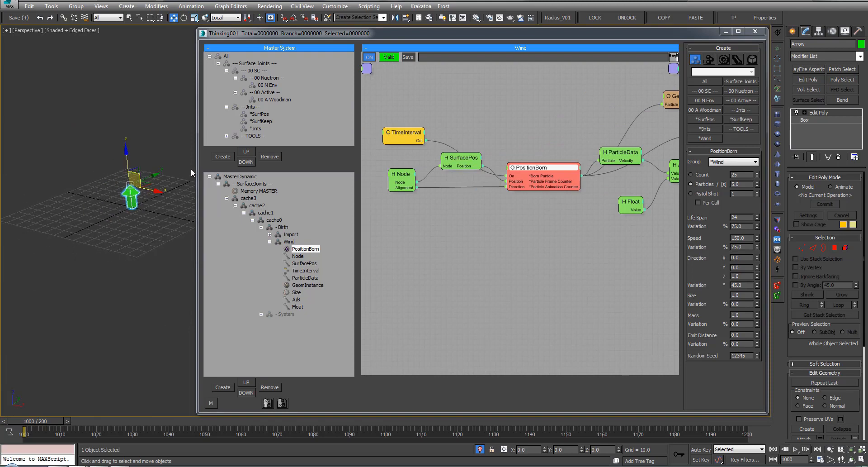
left_click_drag(198, 166, 230, 166)
middle_click_drag(637, 172, 518, 176)
left_click_drag(591, 175, 592, 175)
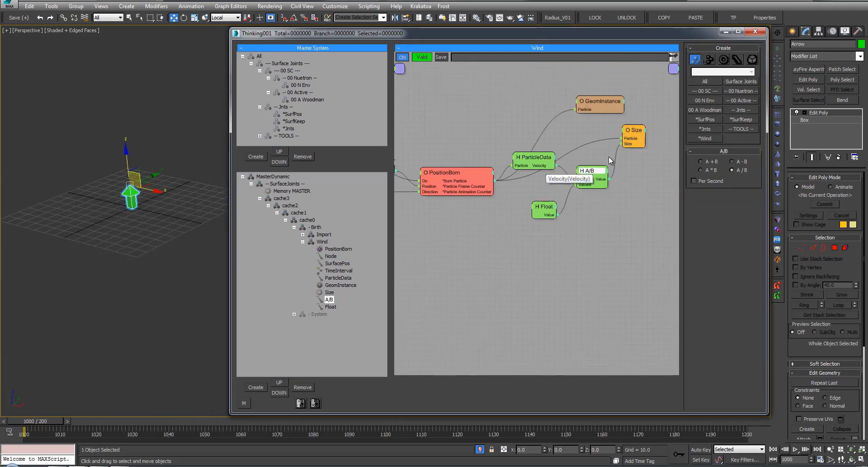
Reposition the Size, Float and PositionBorn nodes in the Wind network and adjust PositionBorn's direction variation.
left_click(453, 188)
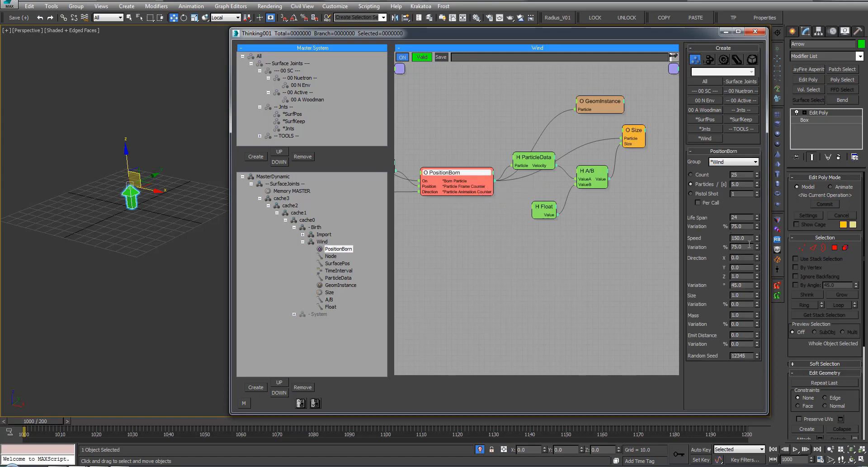
left_click_drag(633, 131, 637, 137)
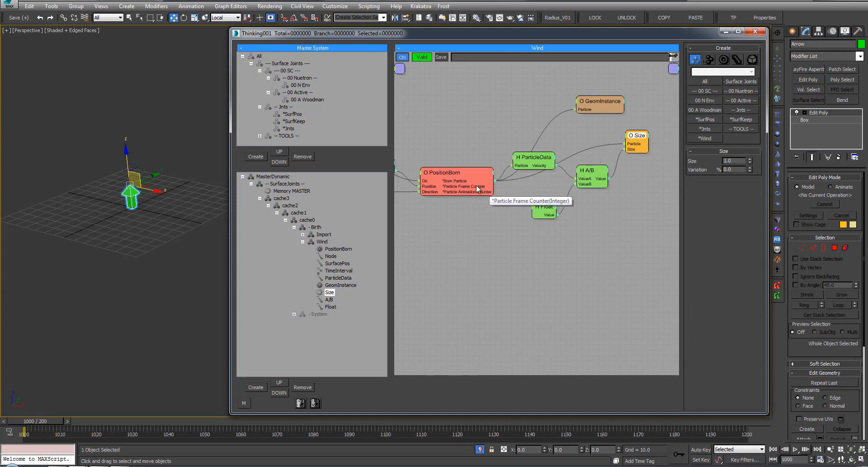
left_click_drag(543, 209, 530, 199)
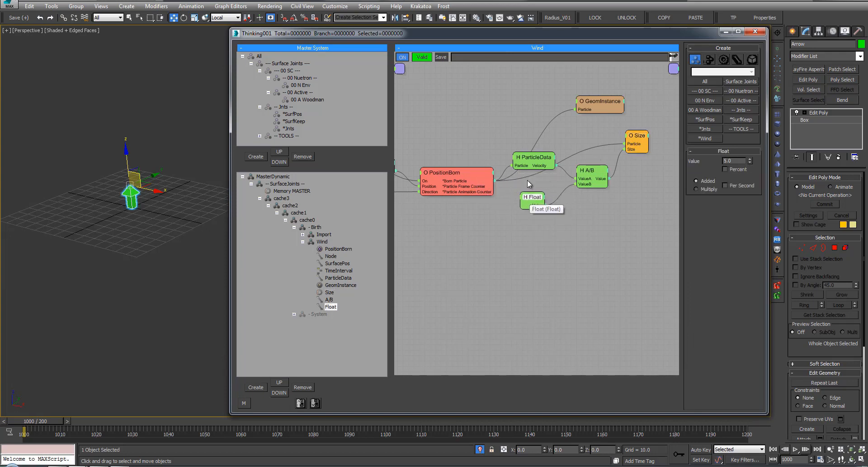
middle_click_drag(519, 172, 547, 171)
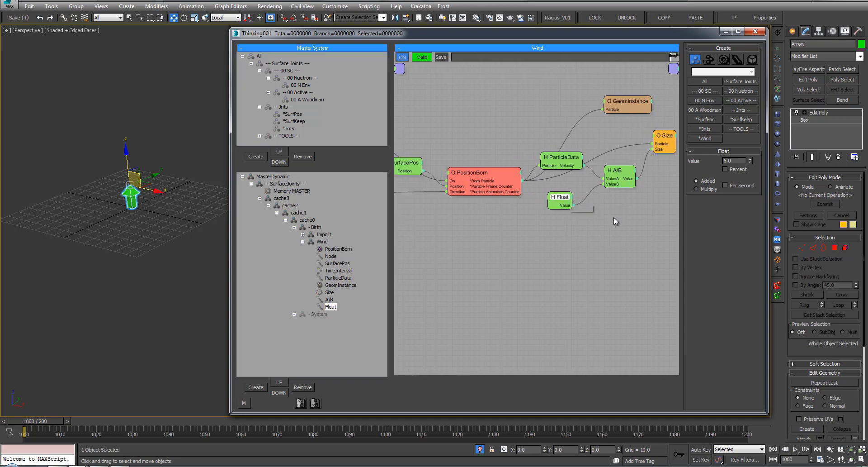
key("Tab")
key("Escape")
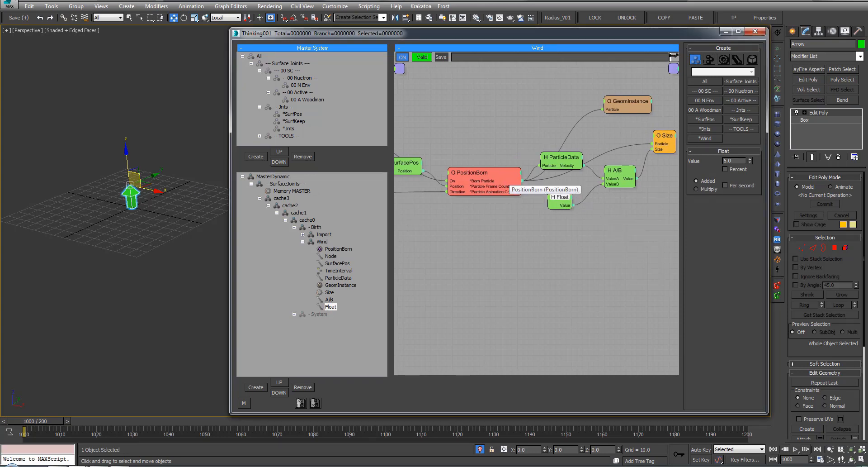
left_click_drag(477, 173, 483, 175)
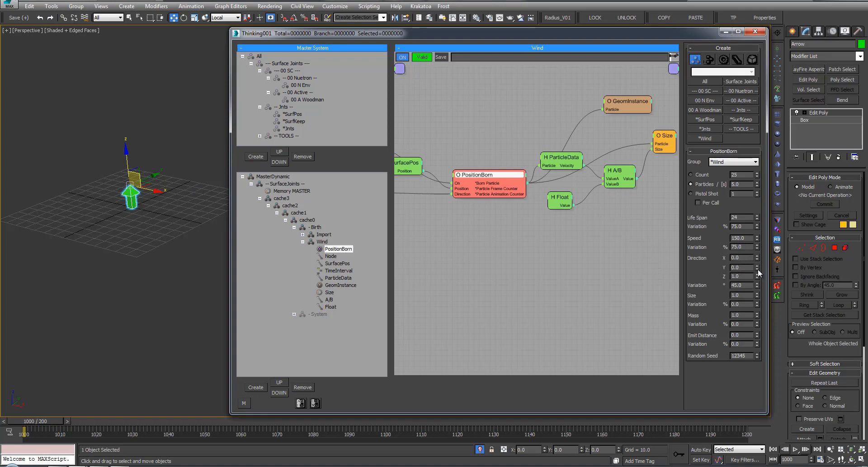
left_click_drag(757, 286, 761, 291)
Add an Alignment operator driven by the born particle and its velocity as Direction, and set its alignment type to User Defined.
right_click(627, 196)
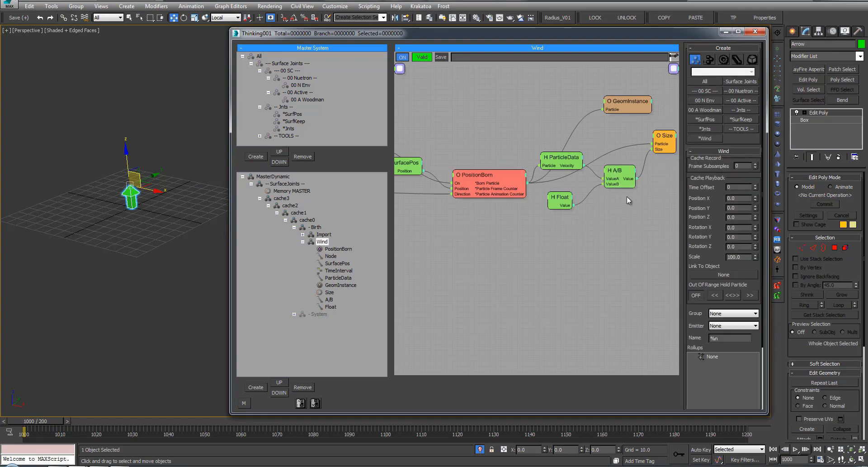
type("ali")
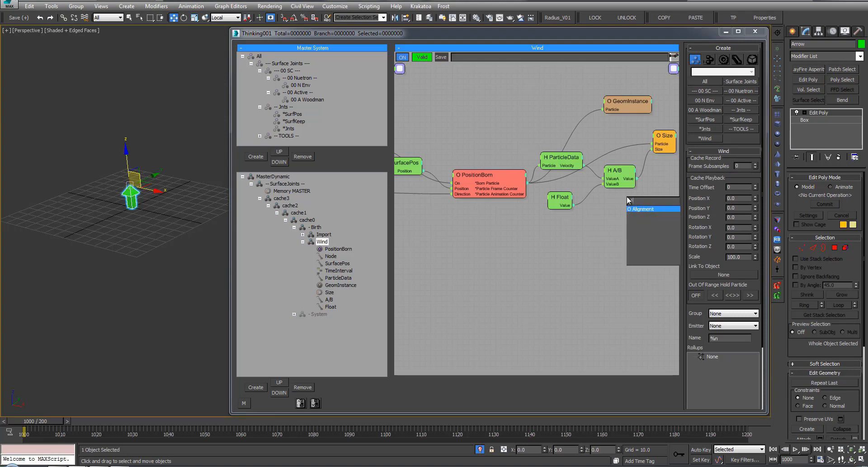
key("Return")
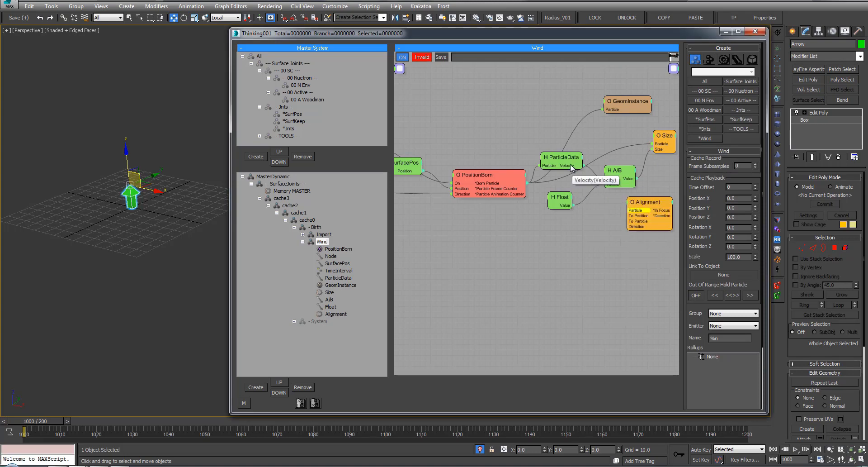
left_click_drag(511, 182, 637, 210)
double_click(642, 202)
double_click(642, 202)
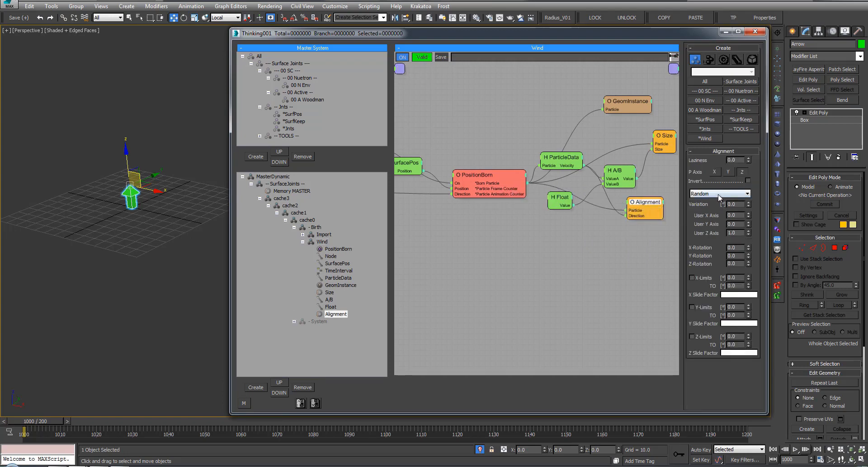
left_click(719, 194)
left_click(704, 240)
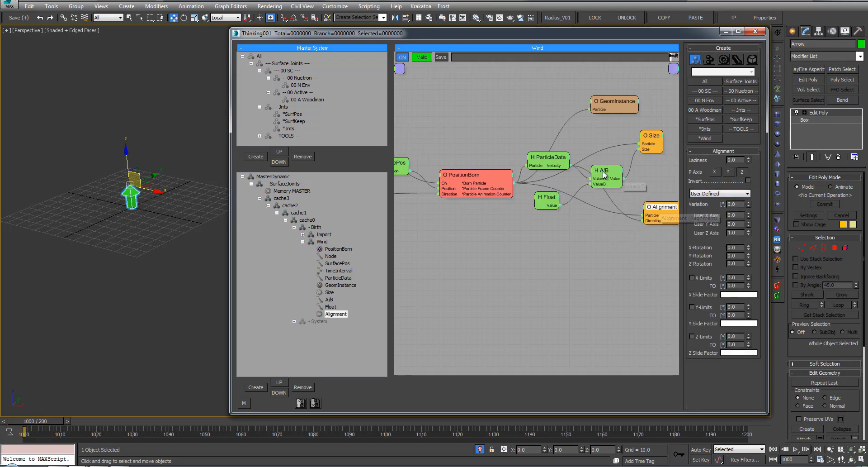
Open the Scene Explorer and hide the 05_Helpers layer containing the arrow.
middle_click_drag(109, 208, 125, 220)
scroll(125, 220, "down", 3)
key("s")
key("l")
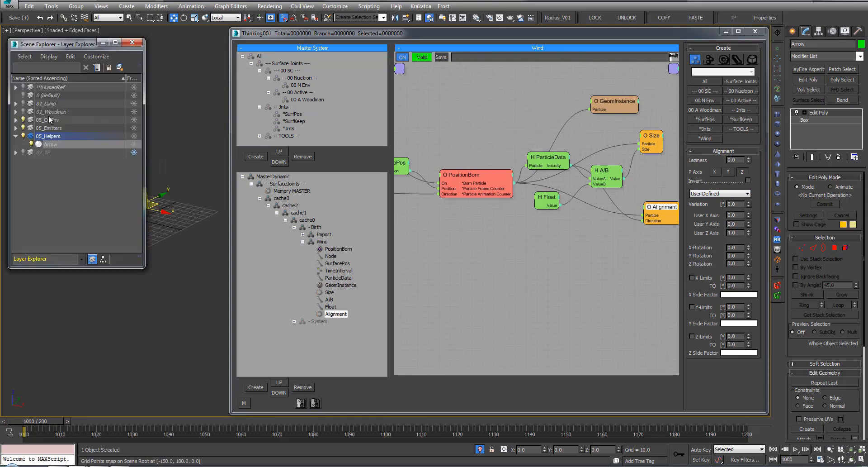
left_click(24, 136)
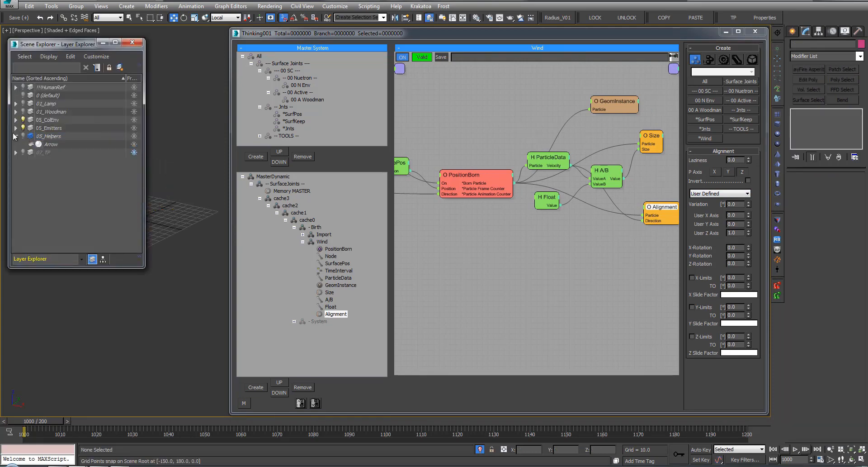
middle_click_drag(205, 198, 237, 203)
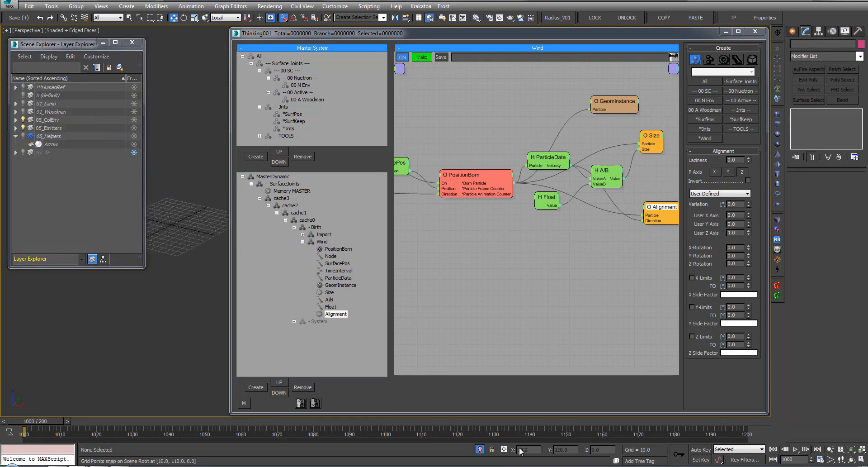
Exit isolation mode and hide the 05_CollEnv layer.
left_click(481, 450)
key("q")
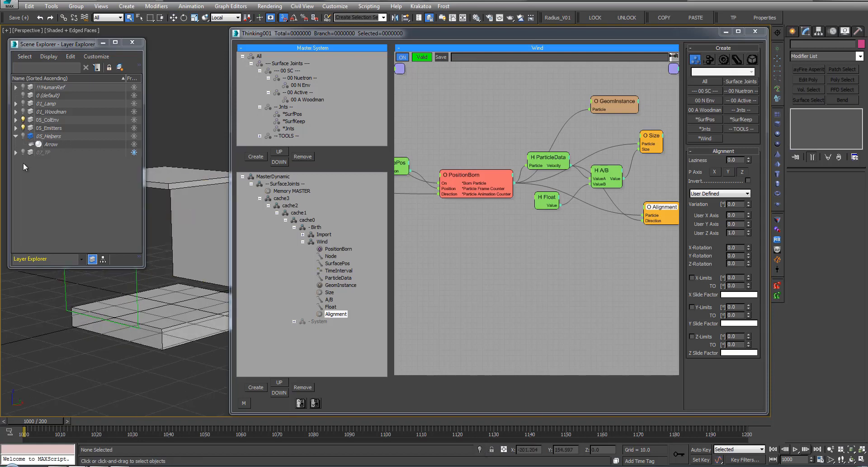
left_click(15, 136)
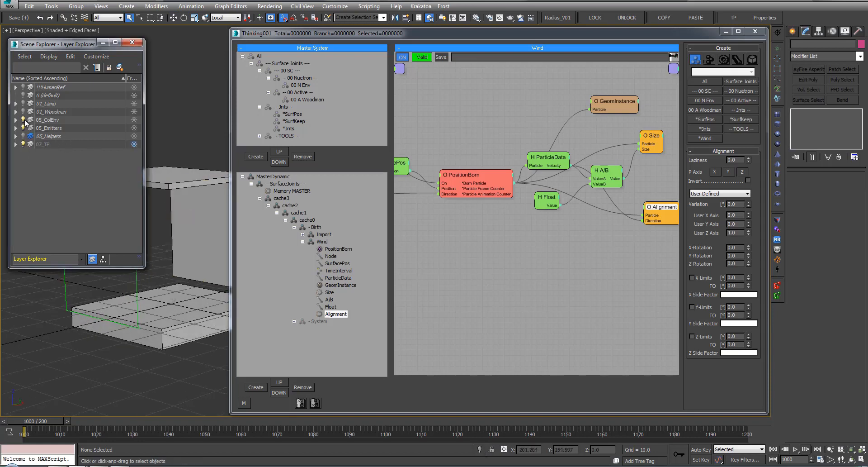
left_click(23, 120)
Minimize the thinkingParticles window and play the simulation to check the wind arrows emitted from the plane.
left_click(303, 241)
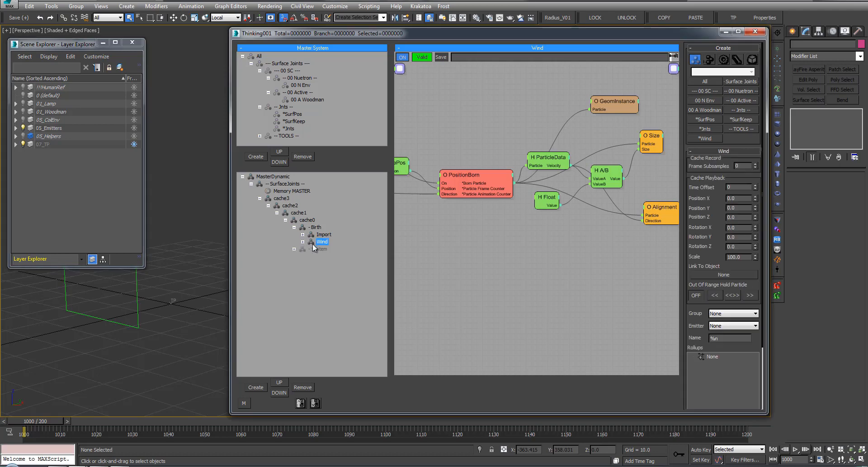
left_click(729, 32)
middle_click_drag(285, 224, 359, 198)
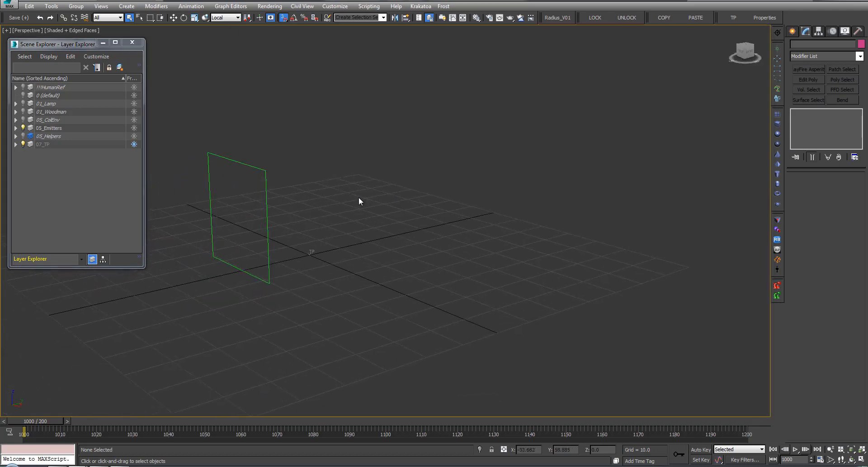
key("slash")
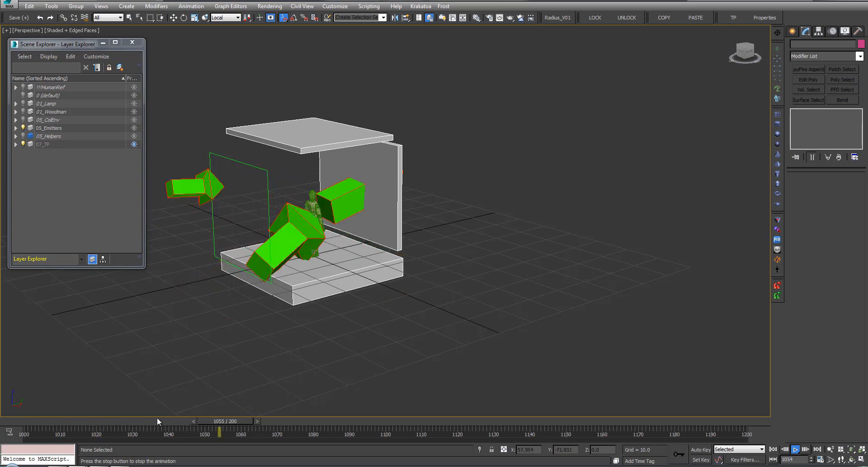
Scrub through the first frames of the simulation and inspect the wind arrows passing the figure in shaded view.
left_click(47, 421)
left_click_drag(47, 421, 139, 421)
middle_click_drag(374, 204, 372, 196)
key("F3")
key("F3")
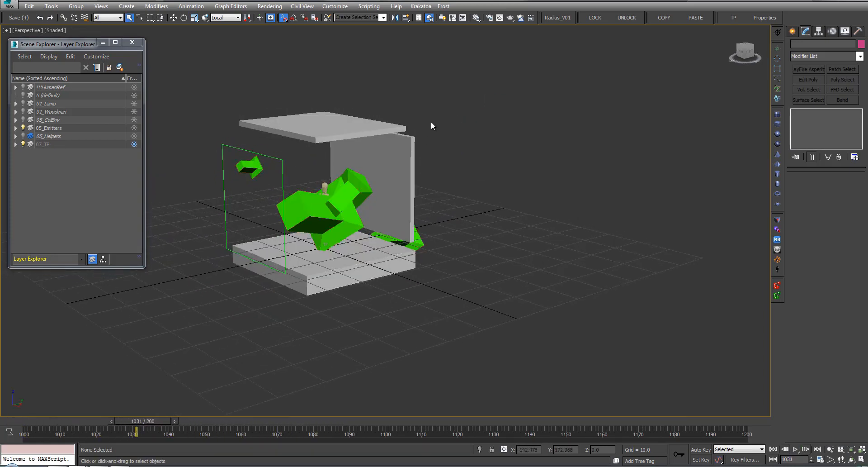
Show edged faces in the viewport, reopen the thinkingParticles editor and close the Layer Explorer.
key("F4")
left_click(765, 18)
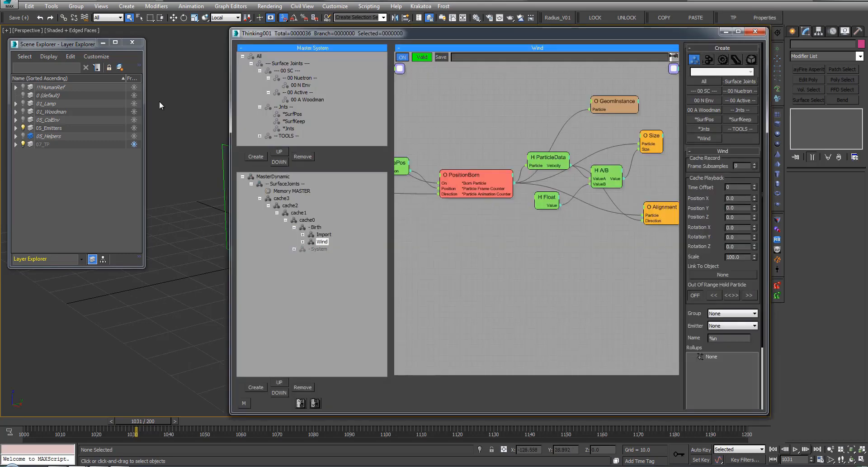
left_click(133, 43)
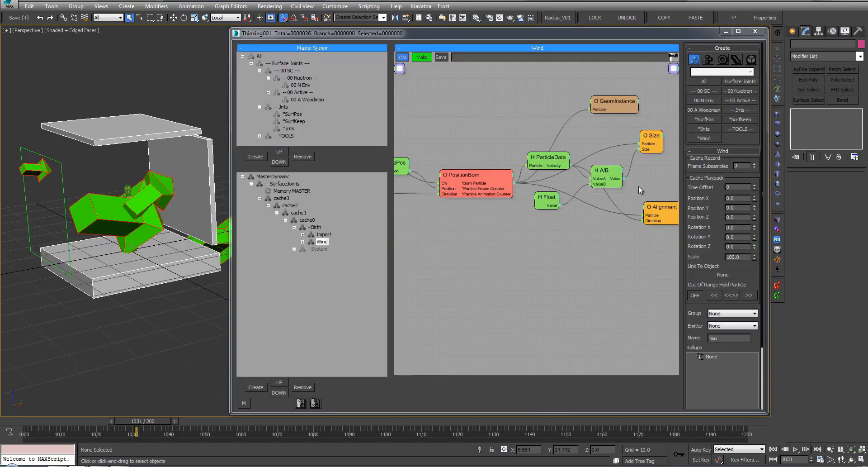
Set the Wind birth set's Float value to 22.0 and play the simulation to check the arrow sizes.
left_click(554, 200)
left_click_drag(750, 162, 748, 69)
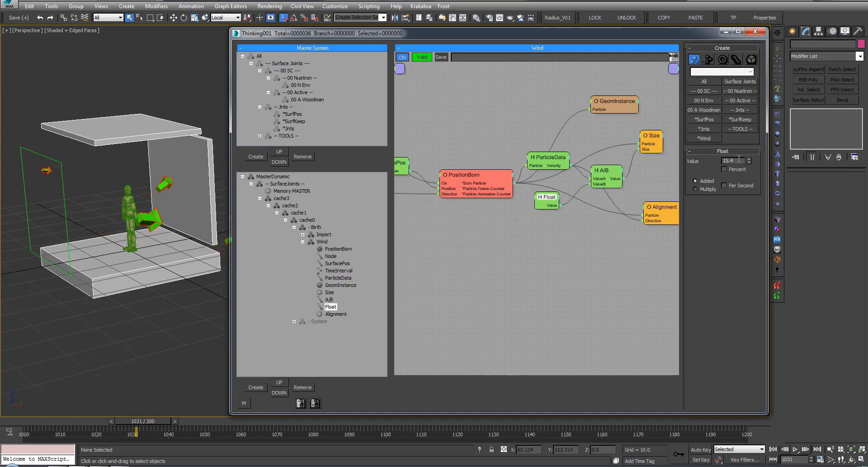
mouse_move(136, 206)
middle_mouse_down("alt")
mouse_move(75, 203)
mouse_move(149, 208)
middle_mouse_up("alt")
key("slash")
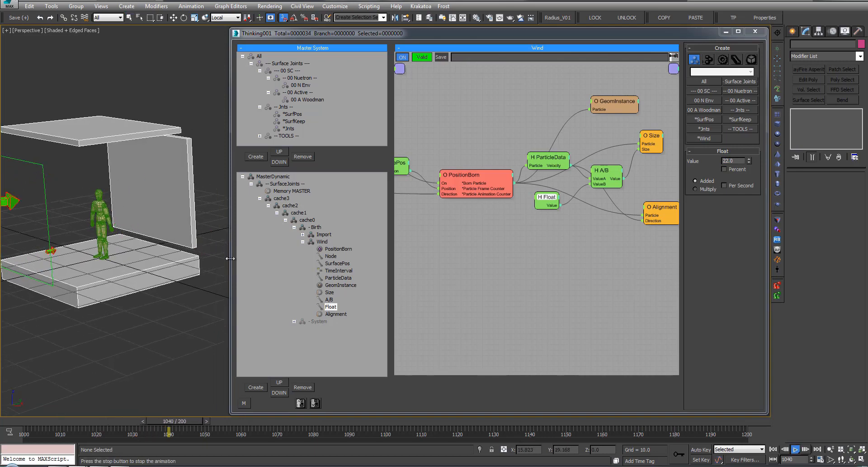
middle_click_drag(204, 303, 219, 282, "alt")
middle_click_drag(90, 321, 104, 246)
key("slash")
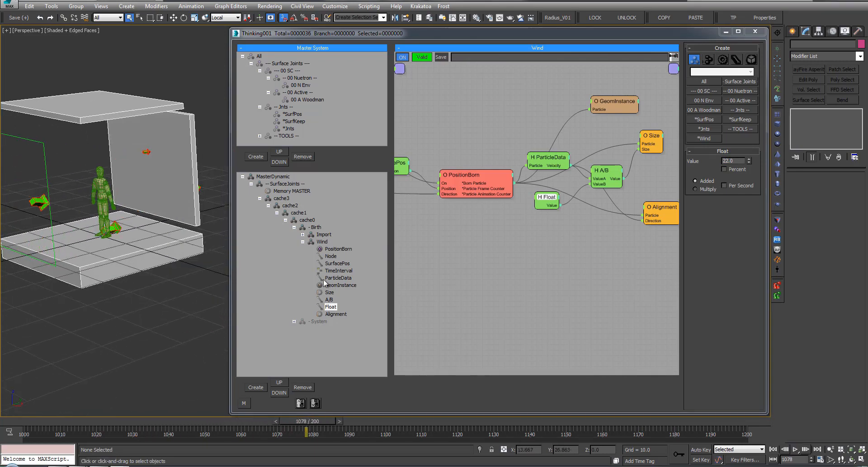
Rewind to frame 1000 and add a dynamic set named Wind under - Forces, inside - System.
left_click(303, 242)
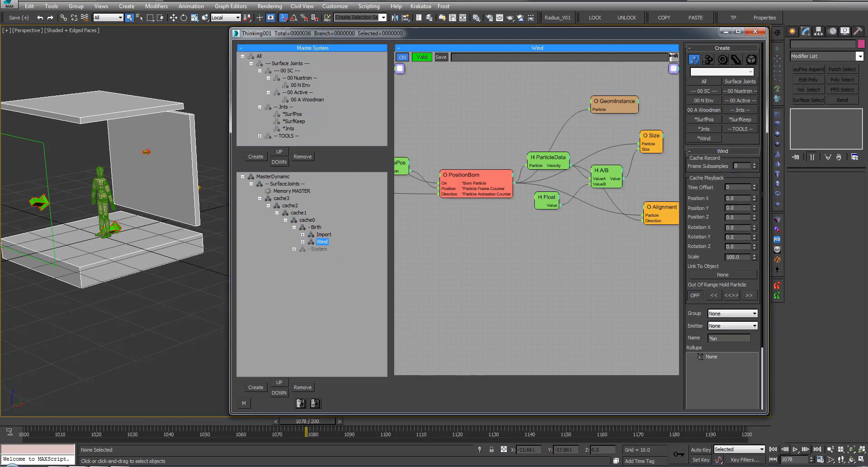
left_click(14, 420)
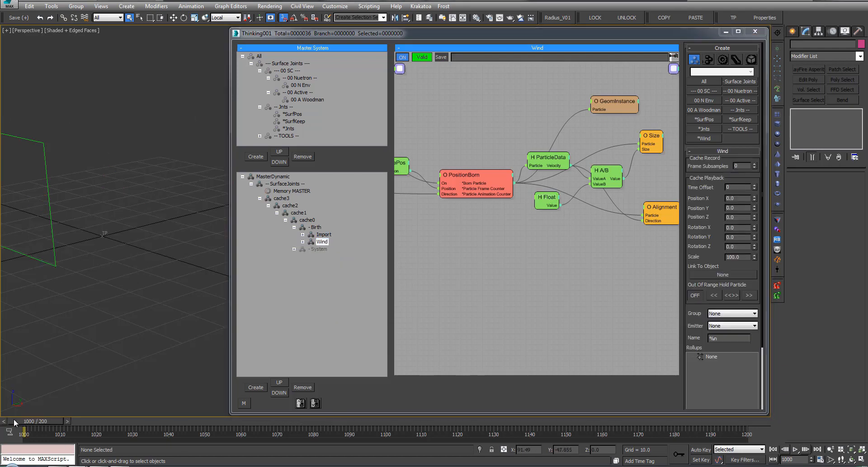
left_click(294, 249)
left_click(326, 264)
key("Insert")
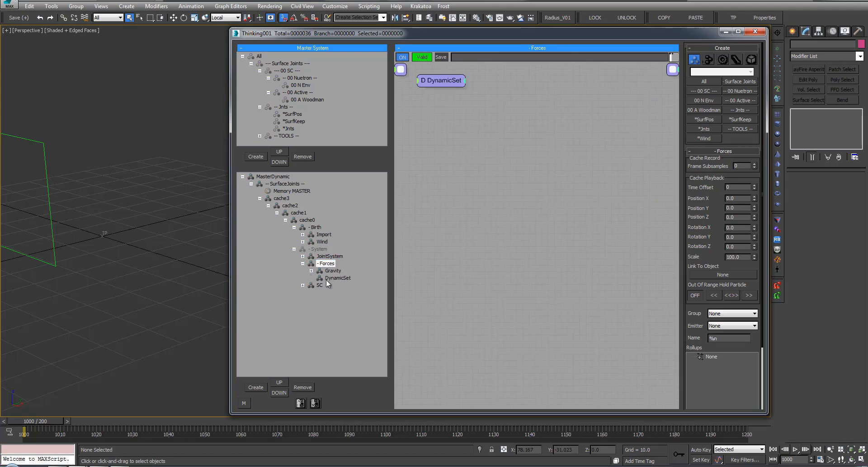
double_click(336, 272)
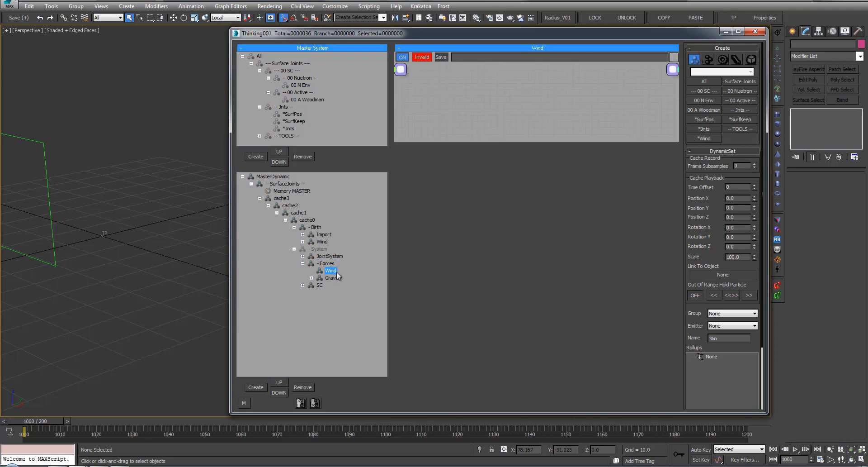
Add the -- 00 Active -- group as a particle source in the new Wind force set.
right_click(373, 174)
mouse_move(420, 178)
left_click(502, 229)
middle_click_drag(513, 198, 513, 163)
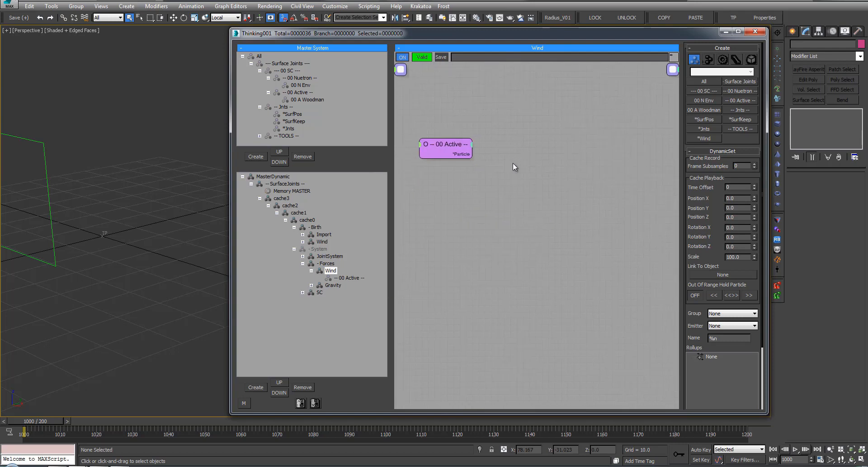
Add a PSearch operator and connect the 00 Active group's particle to its Particle input.
key("Tab")
type("sp")
key("BackSpace")
key("BackSpace")
type("psea")
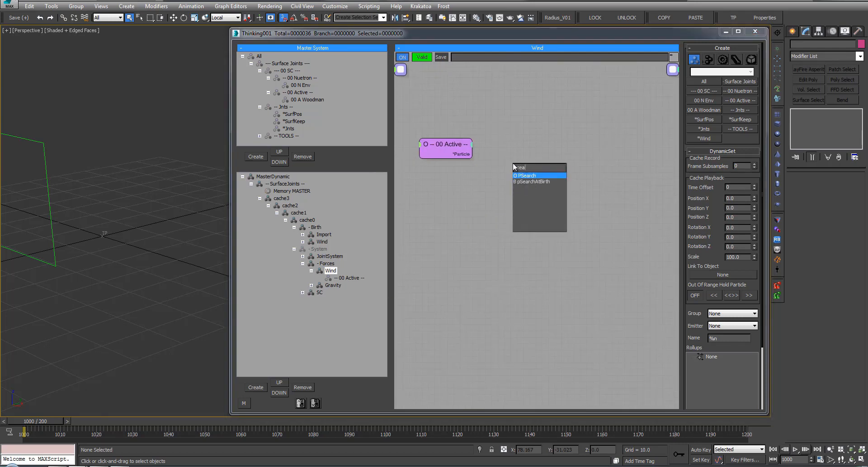
key("Return")
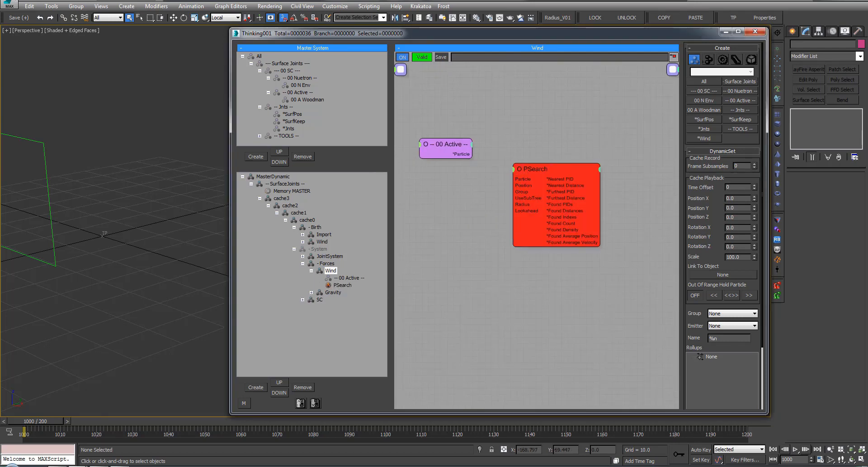
left_click(461, 163)
left_click_drag(468, 156, 468, 156)
left_click(551, 169)
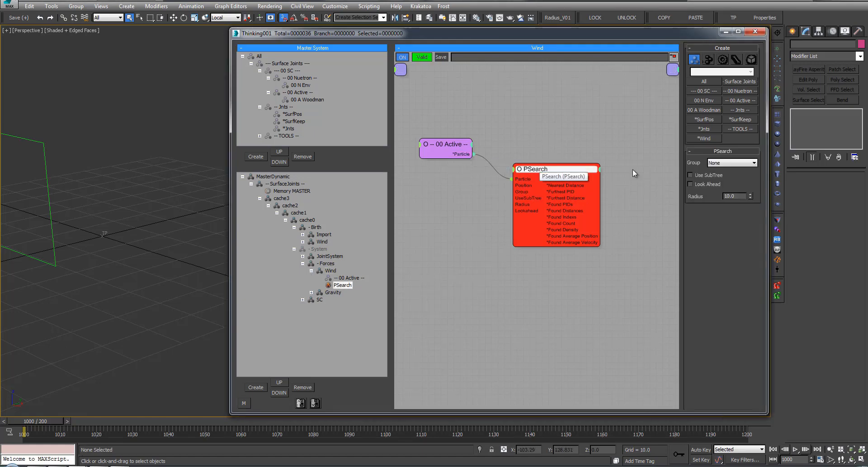
Set the PSearch operator to search the *Wind group.
left_click(721, 163)
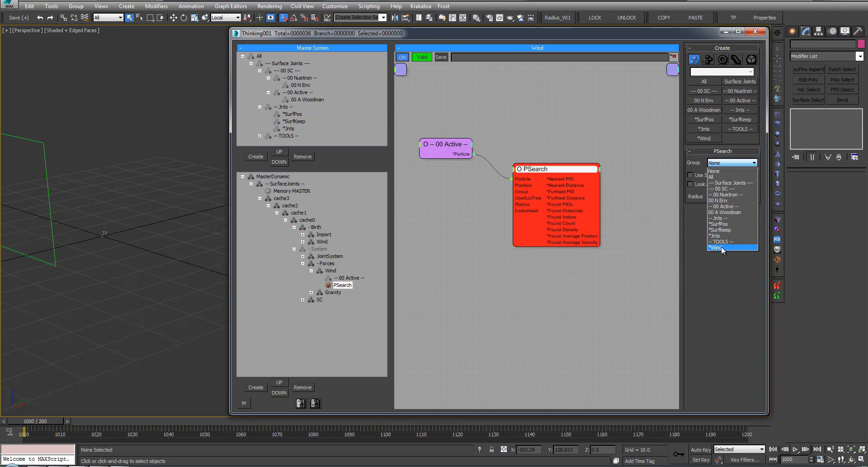
left_click(721, 247)
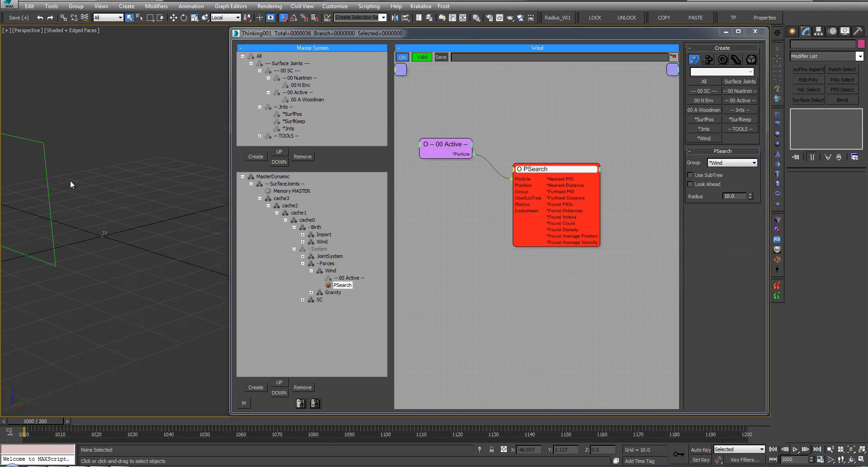
double_click(728, 198)
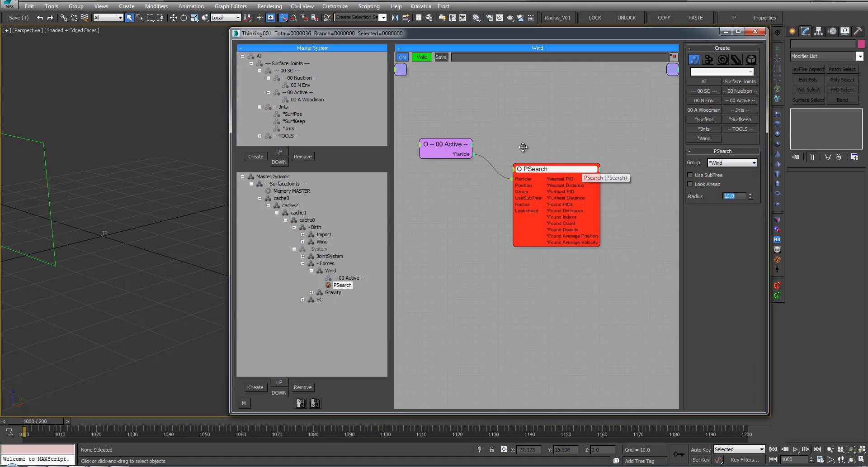
Add a Force operator driven by the 00 Active particle and place it well to the right of PSearch.
middle_click_drag(538, 147, 481, 147)
left_click(516, 164)
scroll(516, 164, "down", 2)
middle_click_drag(599, 159, 586, 159)
left_click_drag(483, 172, 472, 172)
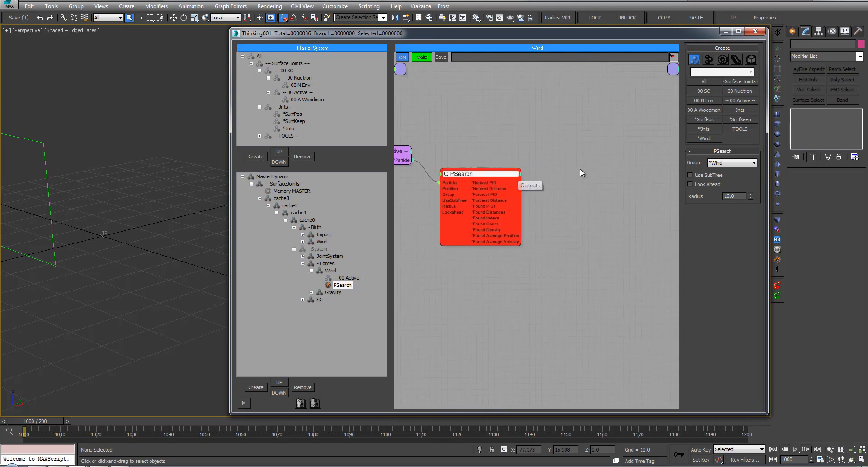
double_click(581, 169)
type("for")
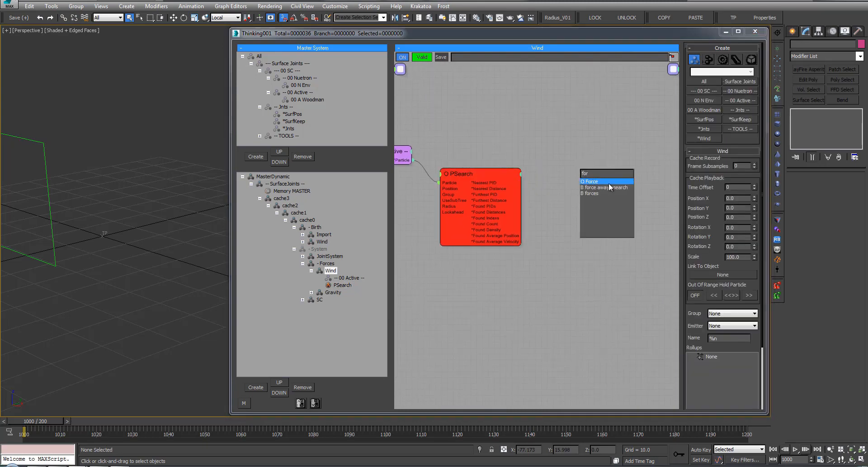
left_click(600, 182)
left_click_drag(607, 176, 403, 160)
middle_click_drag(451, 127, 468, 126)
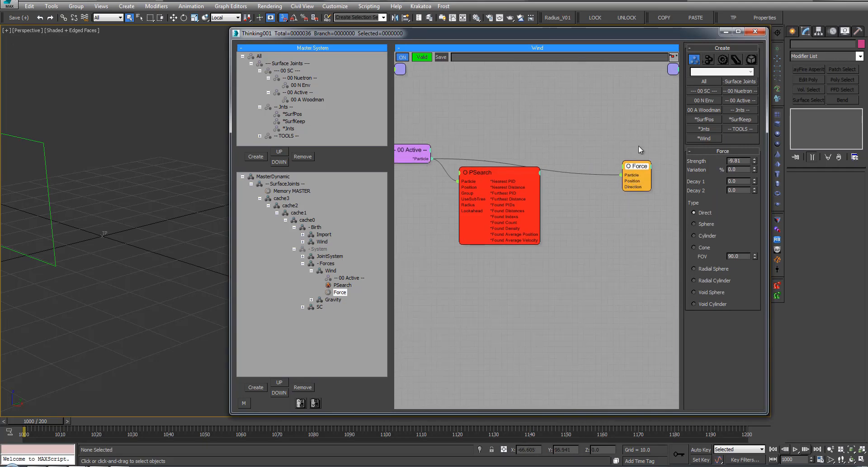
middle_click_drag(654, 146, 584, 144)
left_click_drag(568, 164, 635, 163)
left_click(589, 167)
middle_click_drag(559, 167, 589, 166)
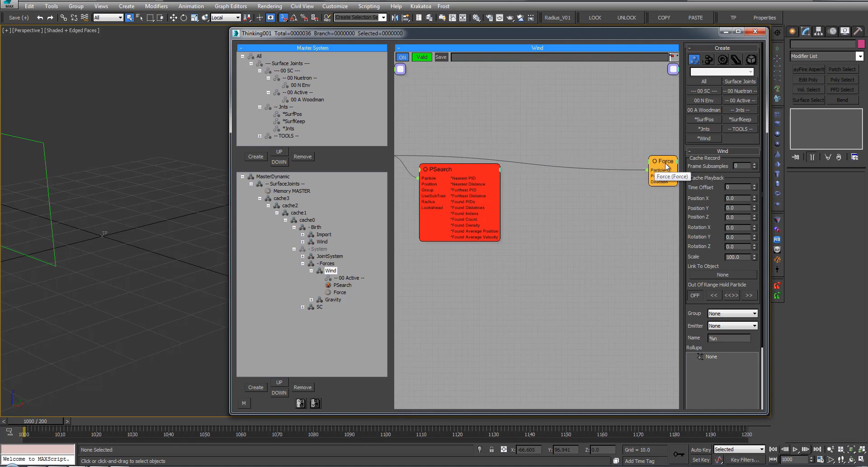
left_click(666, 164)
Add a ParticleData helper fed by PSearch's Found PIDs and expose its Velocity output.
double_click(612, 176)
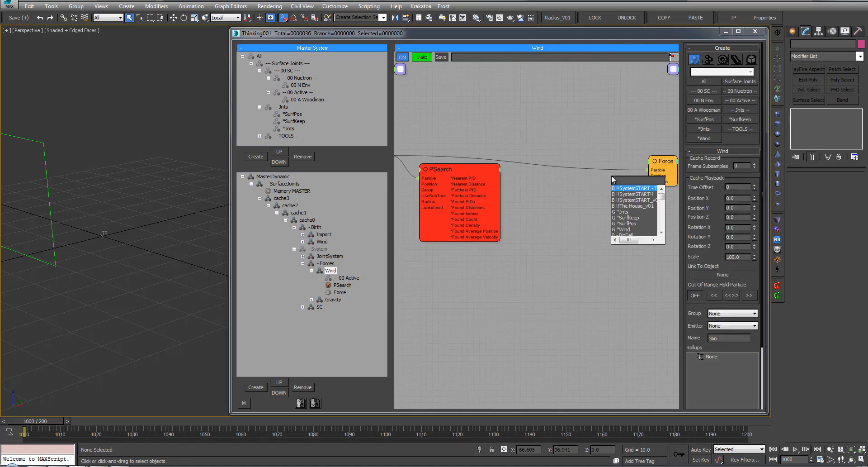
type("ParticleData")
key("Down")
key("Return")
left_click_drag(614, 190, 579, 193)
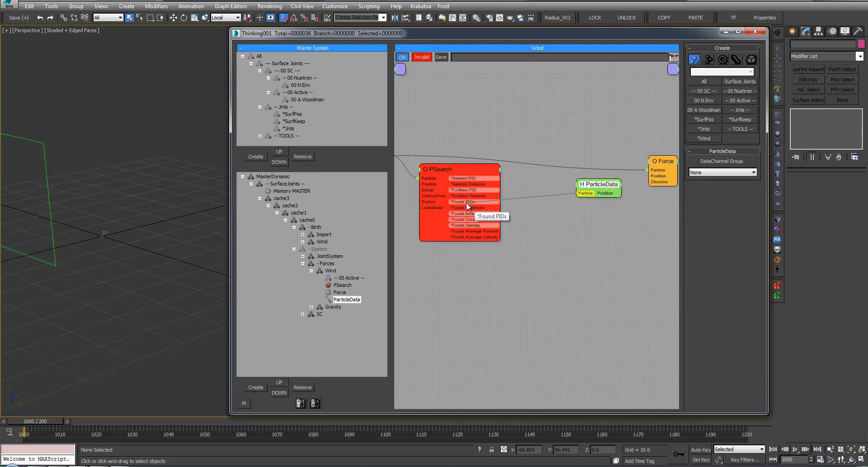
left_click_drag(467, 203, 468, 202)
left_click_drag(605, 186, 568, 194)
left_click(584, 193)
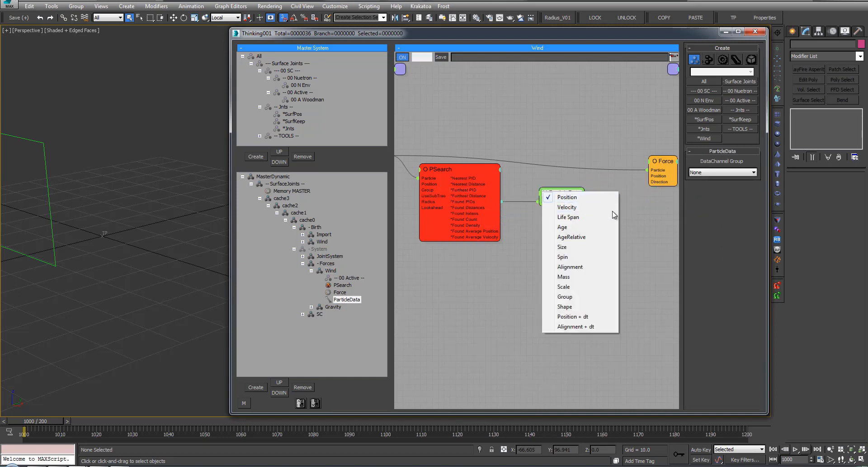
left_click(590, 211)
Expose the Strength and Strength Variation inputs on the Force operator and reposition the Force and ParticleData nodes.
middle_click_drag(627, 202, 611, 203)
left_click_drag(652, 162, 676, 149)
double_click(620, 184)
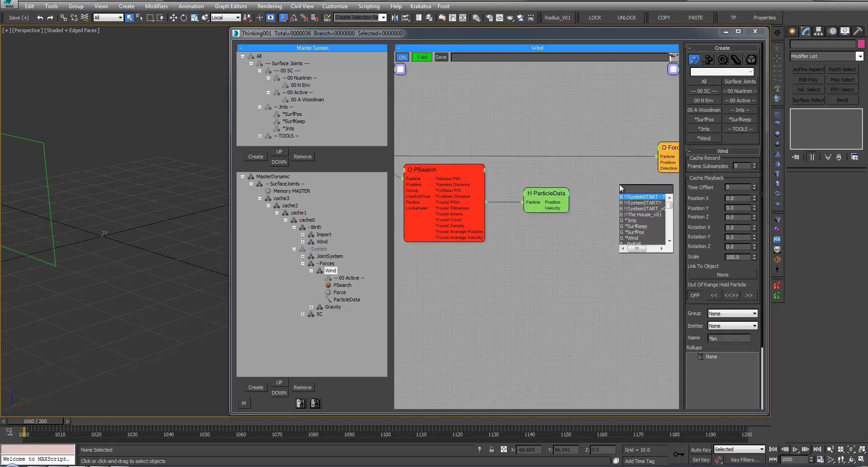
key("Escape")
middle_click_drag(654, 168, 650, 170)
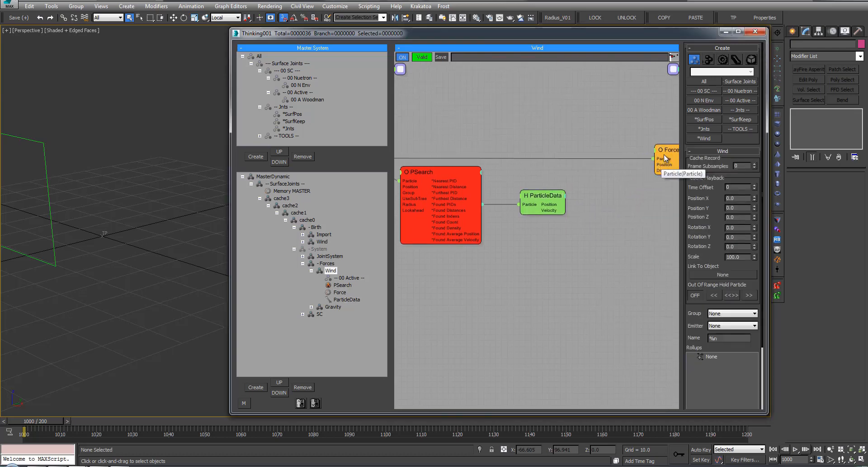
left_click(665, 158)
left_click(659, 216)
left_click(655, 151)
left_click(656, 206)
left_click_drag(661, 150, 644, 137)
middle_click_drag(644, 137, 628, 137)
middle_click_drag(575, 193, 574, 193)
left_click_drag(520, 194, 510, 197)
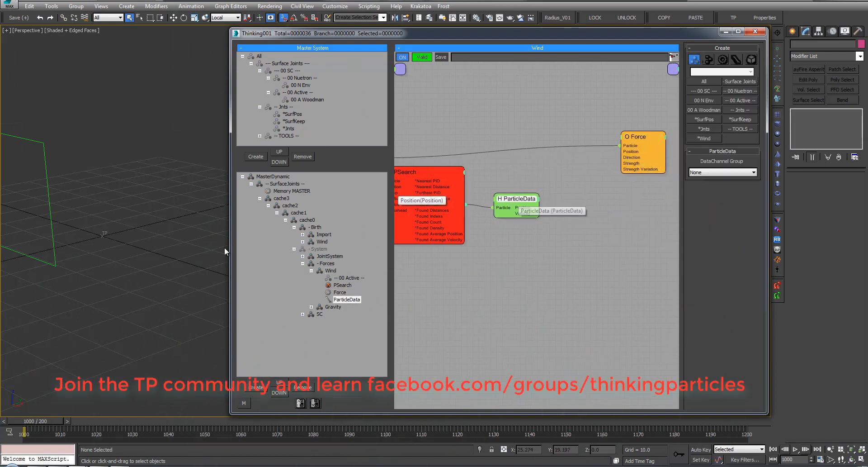
Route ParticleData's velocity through a new Float helper into the Force's Strength, setting the operator's strength to 0 and variation to 35%.
key("Tab")
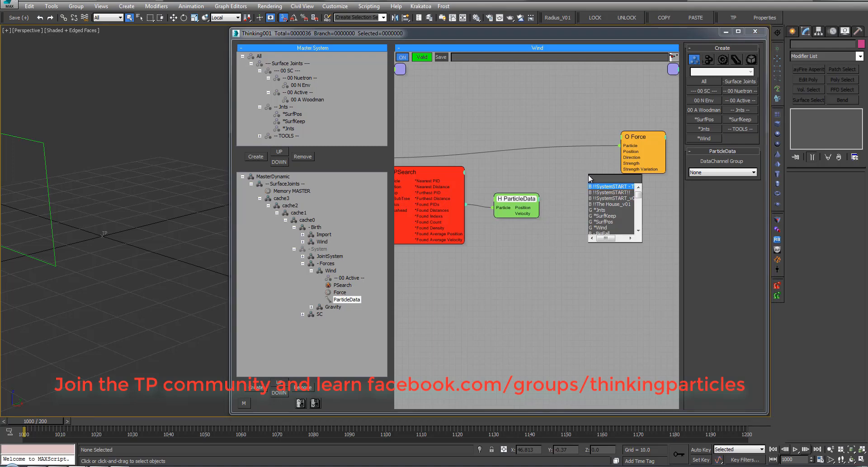
type("floo")
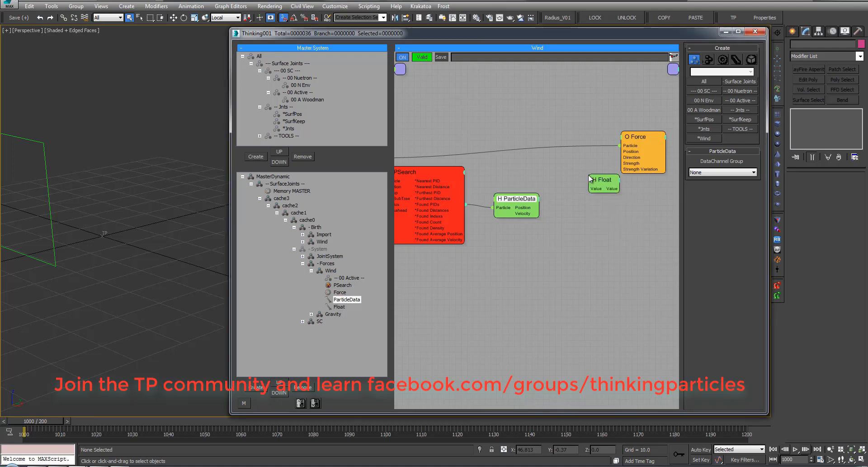
left_click_drag(603, 179, 571, 183)
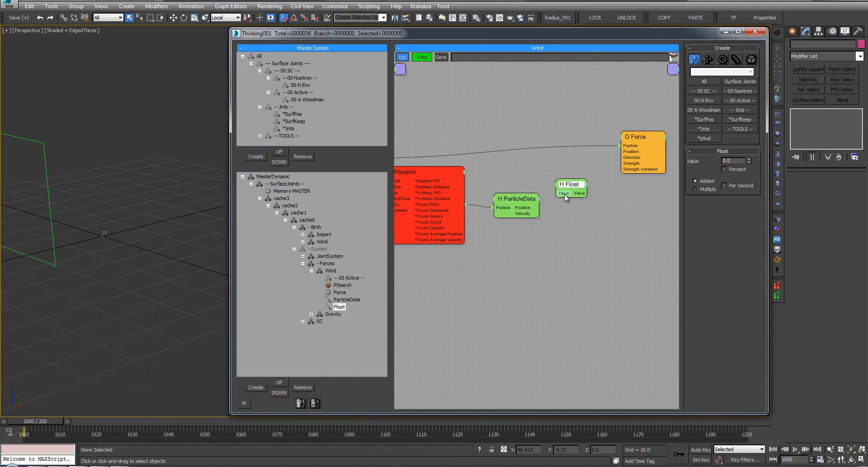
left_click(637, 163)
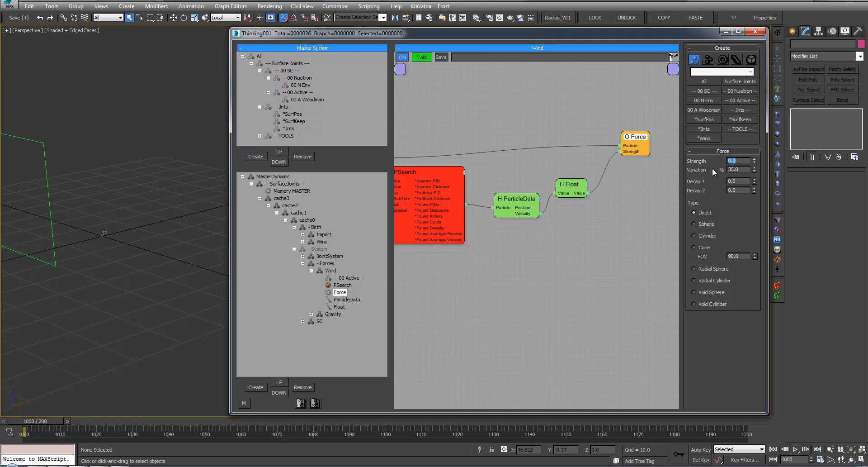
left_click_drag(573, 183, 602, 176)
left_click(514, 199)
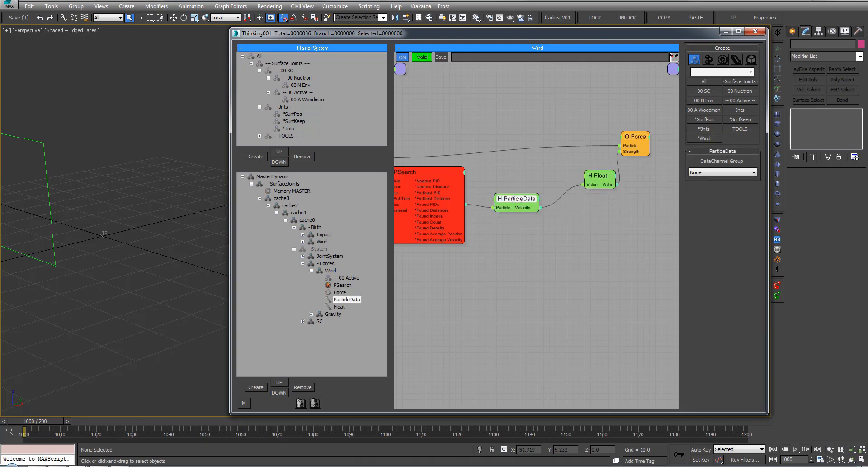
Enable the - System dynamic set and disable its JointSystem set.
middle_click_drag(195, 113, 145, 192)
middle_click(311, 247)
middle_click(325, 256)
Play the simulation and examine how the wind force moves the wooden figure's parts.
left_click(136, 229)
key("slash")
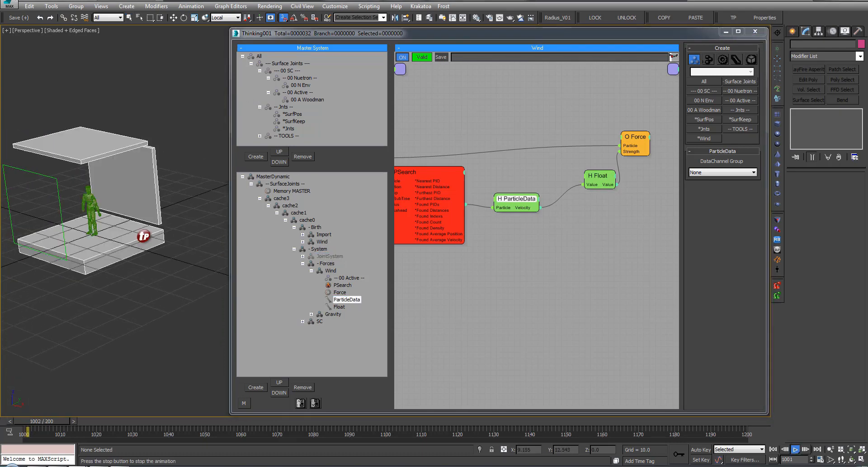
middle_click_drag(154, 230, 175, 227)
scroll(130, 227, "up", 3)
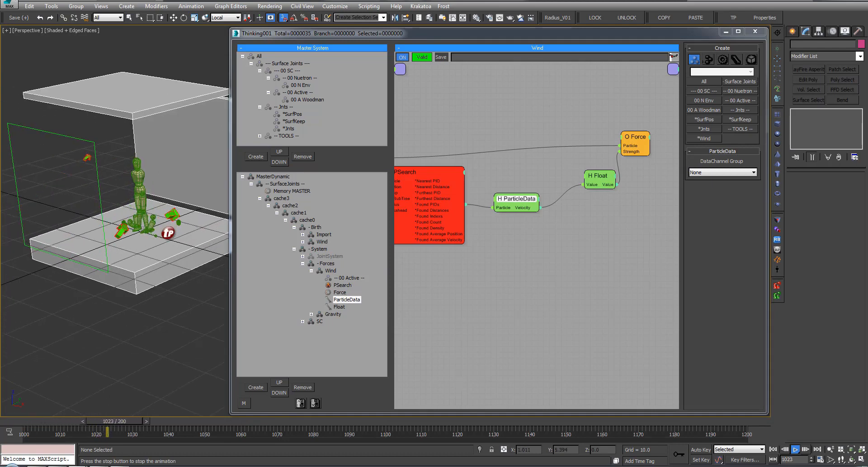
middle_click_drag(163, 229, 87, 229, "alt")
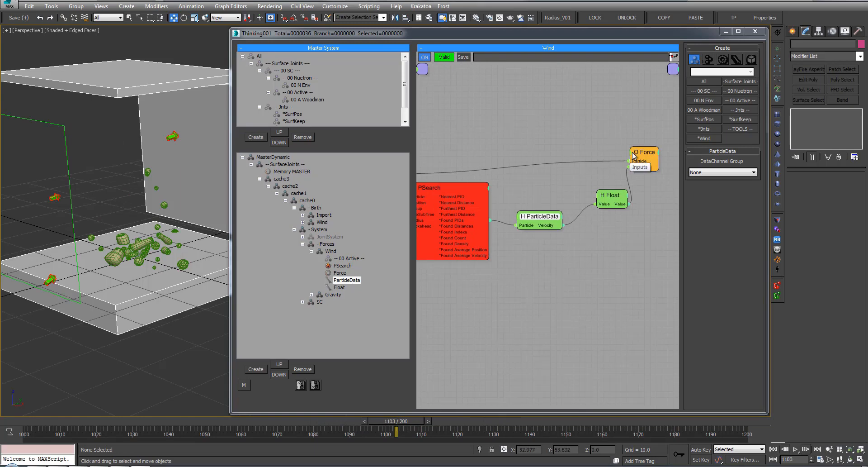
Expose the Force operator's Direction input, wire ParticleData's Velocity into it, and test the simulation from the first frame.
right_click(636, 166)
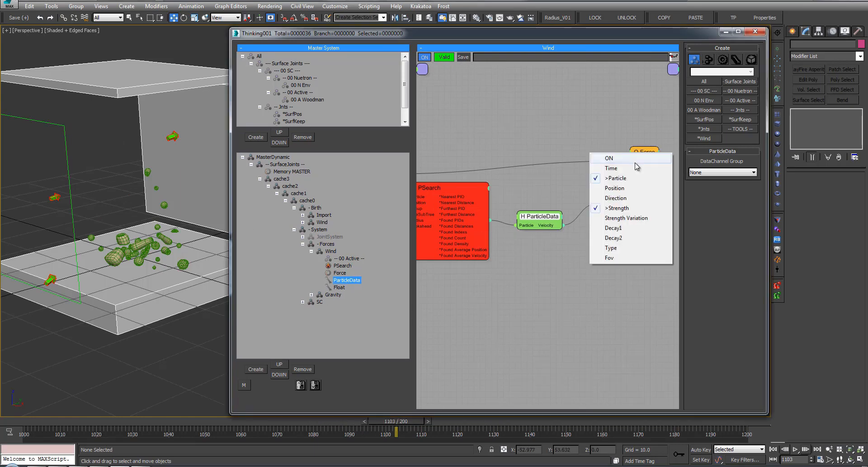
left_click(635, 197)
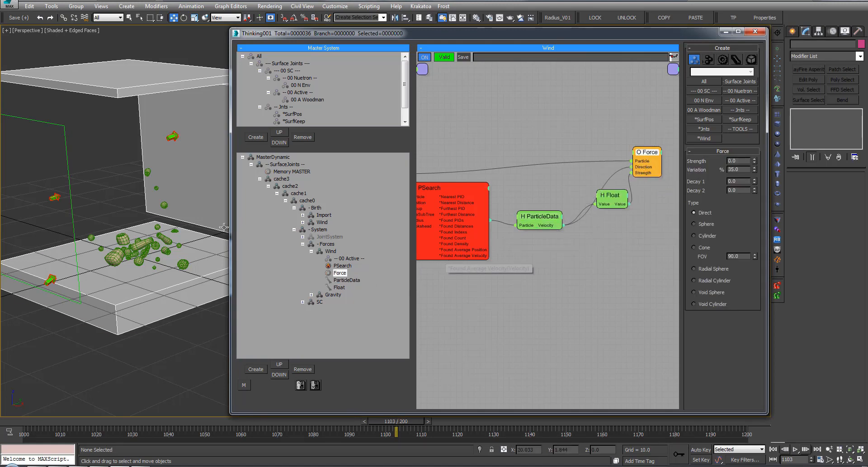
left_click(26, 420)
left_click(795, 449)
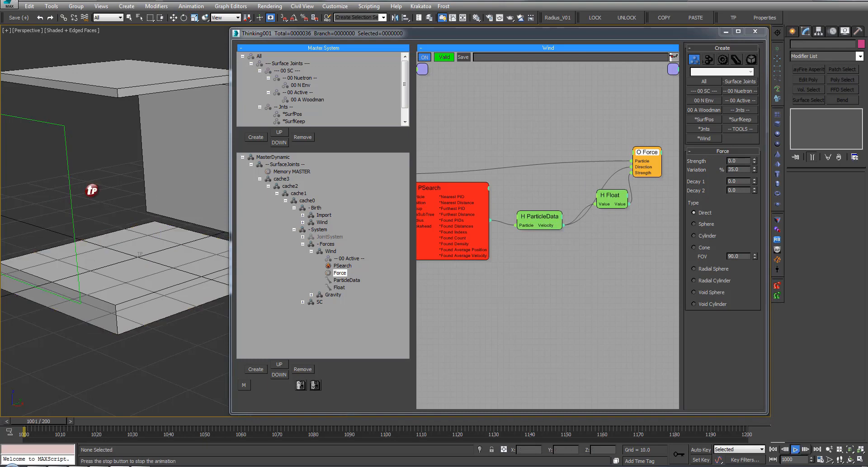
left_click(796, 450)
left_click(774, 450)
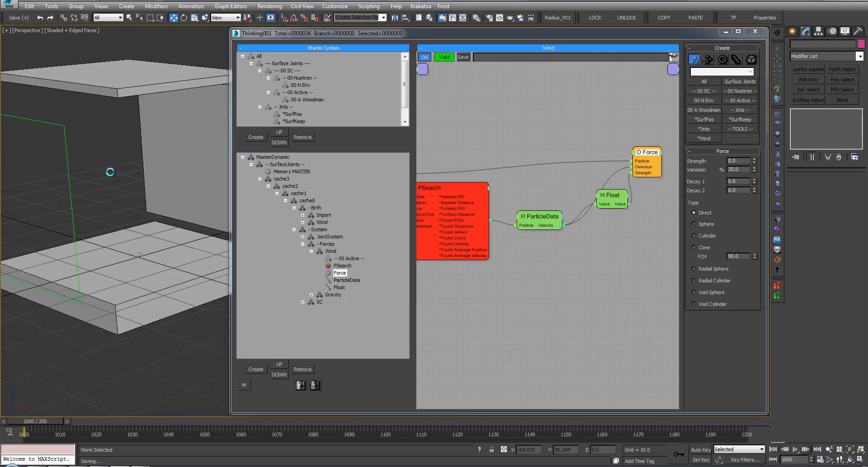
Play the simulation with the JointSystem dynamic set enabled and examine how the wind pushes the jointed figure.
key("/")
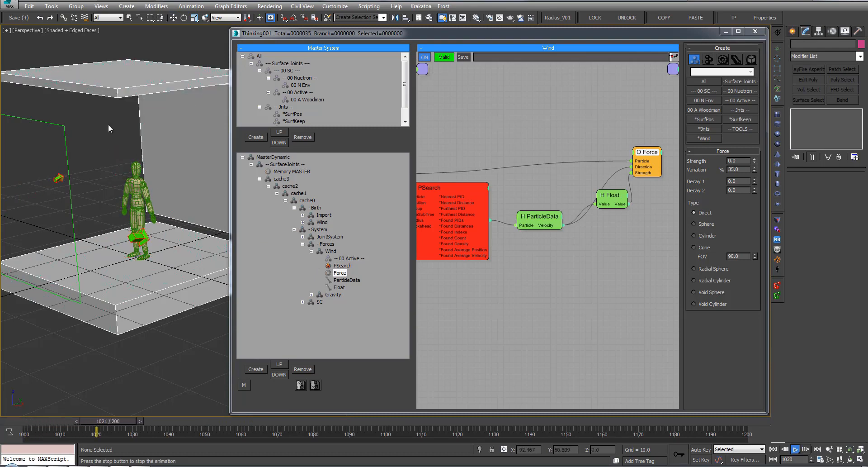
middle_click_drag(113, 152, 83, 139, "alt")
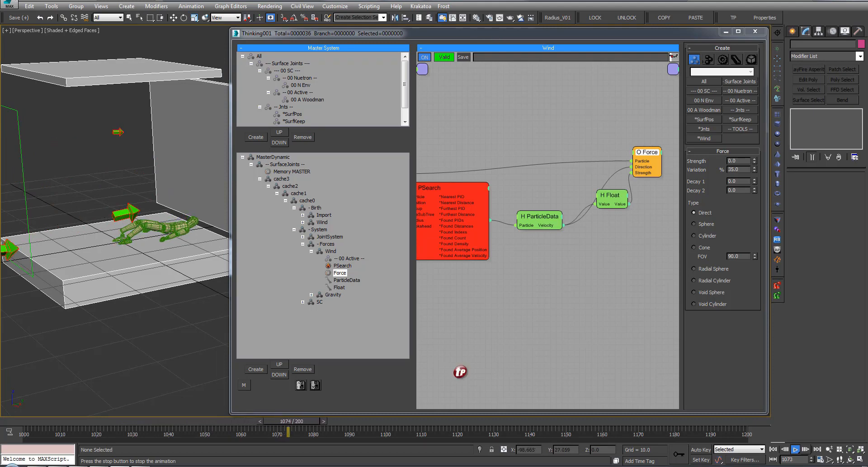
left_click(797, 451)
left_click(773, 450)
Unhide the layer with the figure's source model and select the point helper at its feet.
middle_click_drag(79, 149, 112, 162, "alt")
key("q")
key("l")
left_click(23, 111)
key("l")
left_click(147, 260)
key("w")
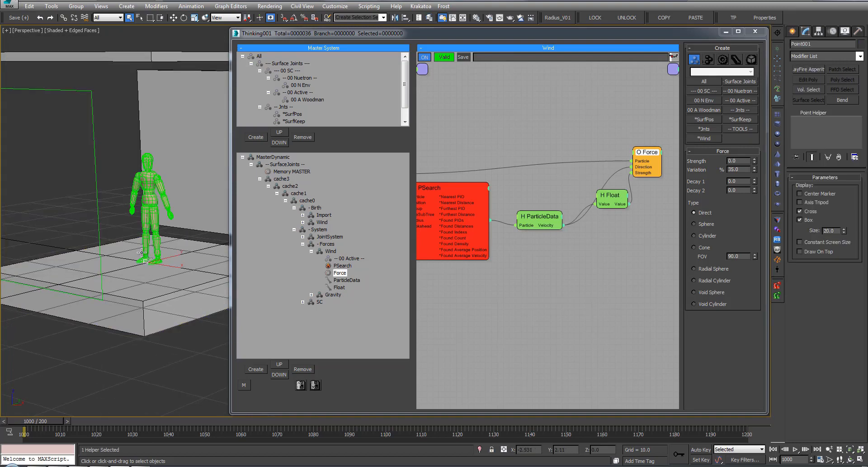
middle_click_drag(94, 328, 108, 322, "alt")
In the Front view, raise the figure's point helper to about Z 13.904 so the head sits just beneath the ceiling slab.
key("alt+w")
key("alt+w")
key("alt+w")
key("alt+w")
key("f")
middle_click_drag(142, 246, 18, 259)
scroll(117, 246, "up", 3)
scroll(113, 258, "up", 2)
key("F3")
mouse_move(97, 204)
middle_mouse_down()
mouse_move(113, 259)
mouse_move(146, 303)
mouse_move(97, 307)
middle_mouse_up()
scroll(146, 302, "up", 3)
scroll(164, 315, "down", 2)
left_click_drag(139, 311, 139, 222)
middle_click_drag(139, 221, 139, 260)
key("period")
left_click_drag(144, 260, 144, 242)
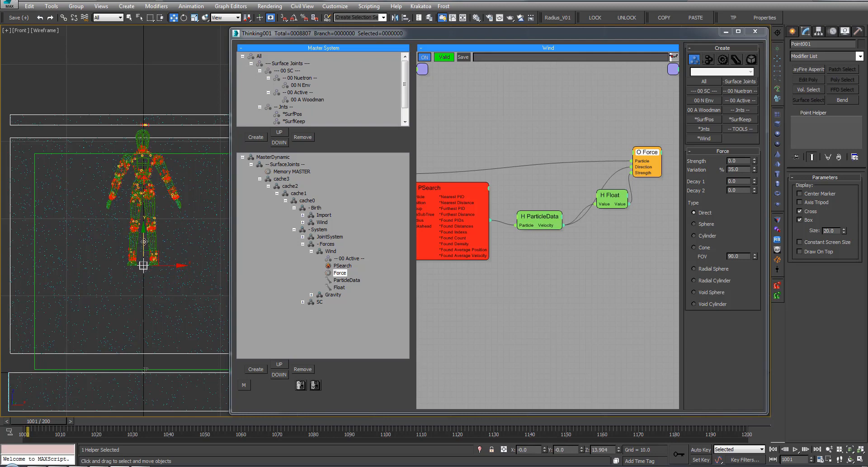
Inspect the joints around the head and ceiling in the Front view, and run a short playback in the shaded Perspective view.
scroll(148, 122, "up", 6)
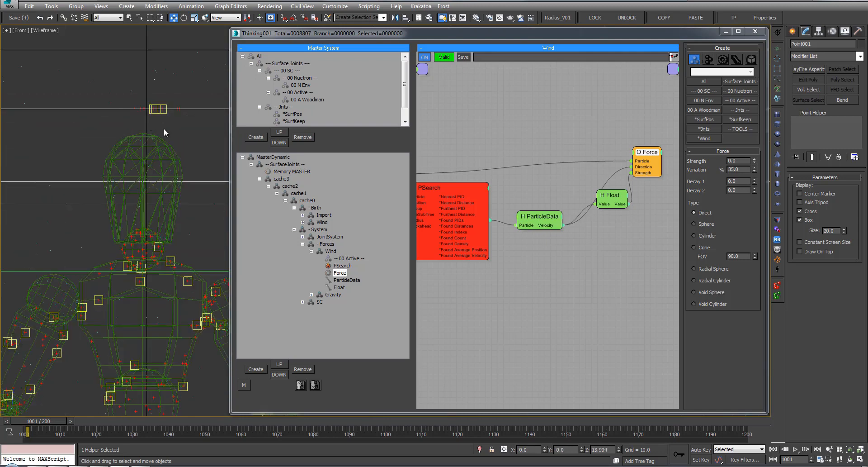
middle_click_drag(199, 219, 164, 173)
key("alt+w")
middle_click(151, 324)
key("alt+w")
mouse_move(151, 324)
middle_mouse_down()
mouse_move(136, 290)
mouse_move(109, 305)
mouse_move(67, 299)
mouse_move(72, 286)
middle_mouse_up()
scroll(132, 303, "down", 5)
key("F3")
key("slash")
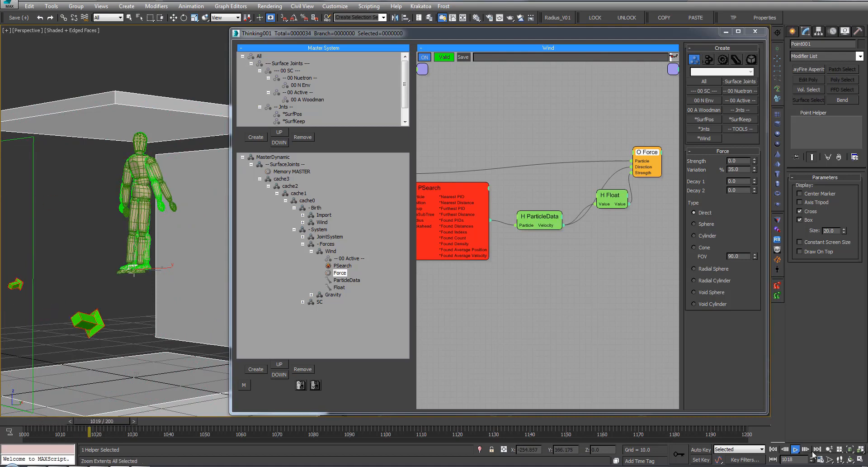
left_click(796, 450)
Hide the layer containing the point helper and the figure's source model.
left_click(429, 18)
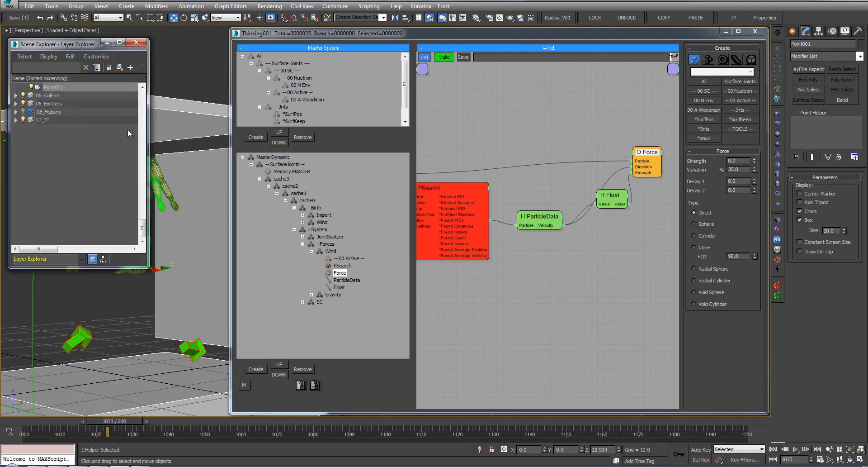
left_click(179, 78)
left_click(23, 88)
left_click(136, 42)
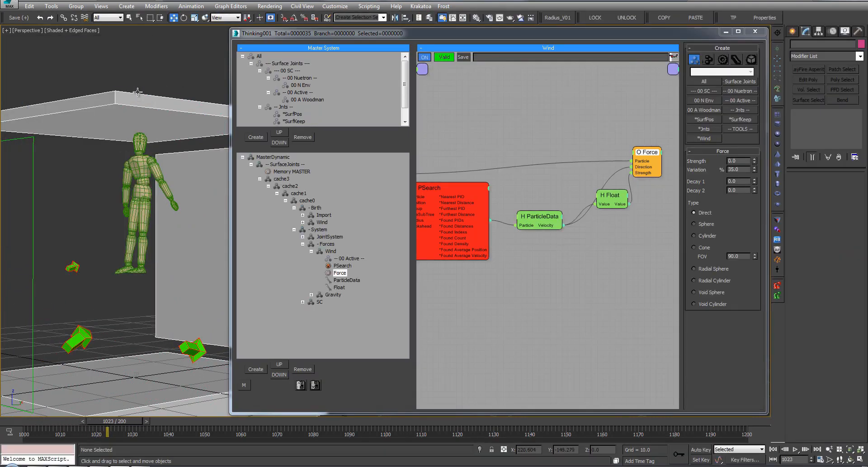
Play the simulation and examine from several angles how the wind swings the figure hanging from the ceiling.
key("slash")
middle_click_drag(143, 97, 86, 109, "alt")
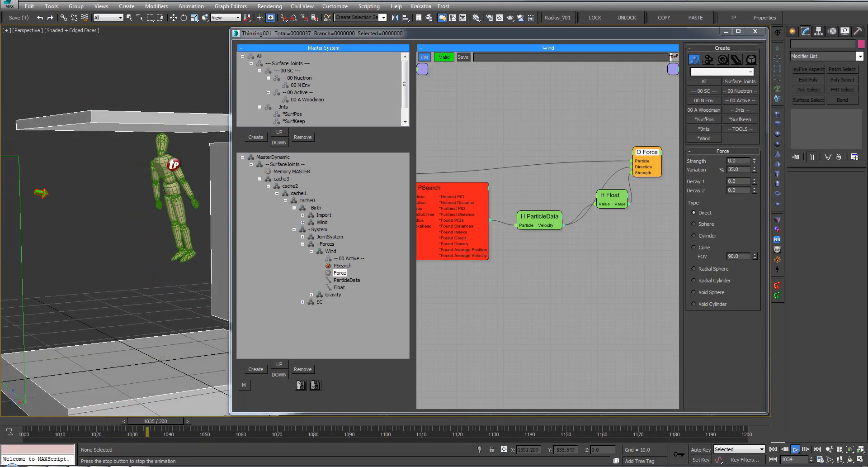
middle_click_drag(68, 181, 89, 159)
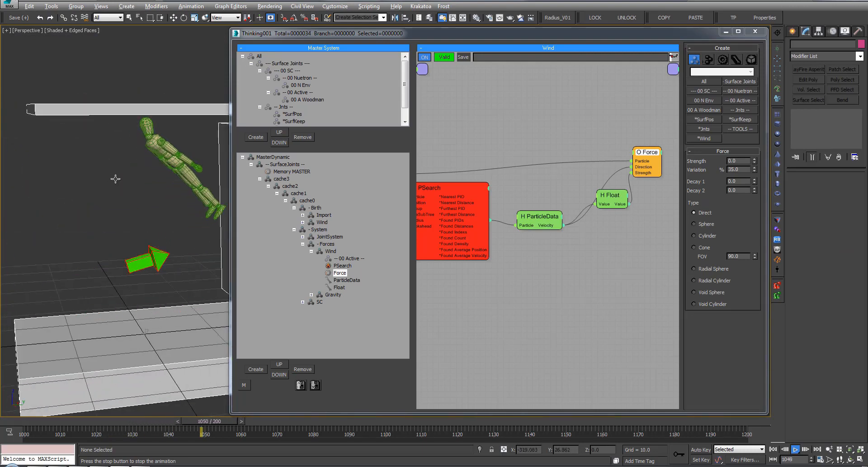
middle_click_drag(122, 185, 111, 172, "alt")
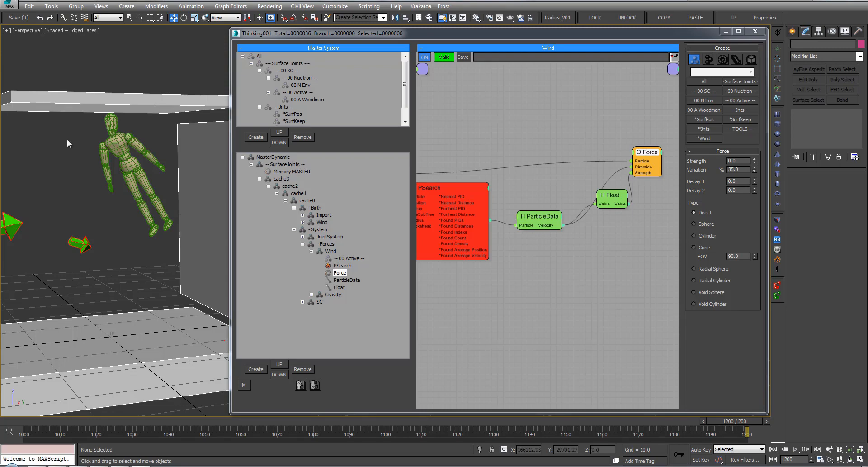
Switch the Perspective view to wireframe with the hanging figure and surrounding collision slabs in frame.
mouse_move(76, 142)
middle_mouse_down("alt")
mouse_move(121, 137)
mouse_move(112, 147)
mouse_move(136, 172)
mouse_move(156, 171)
mouse_move(100, 180)
middle_mouse_up("alt")
key("F3")
scroll(114, 148, "down", 3)
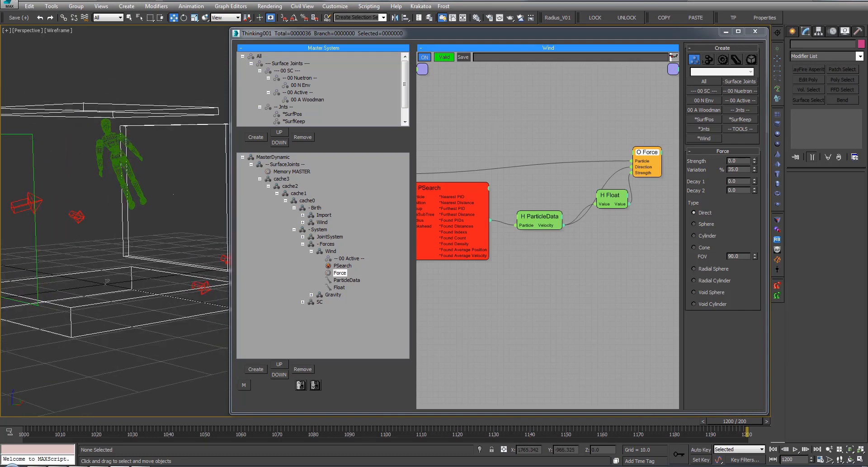